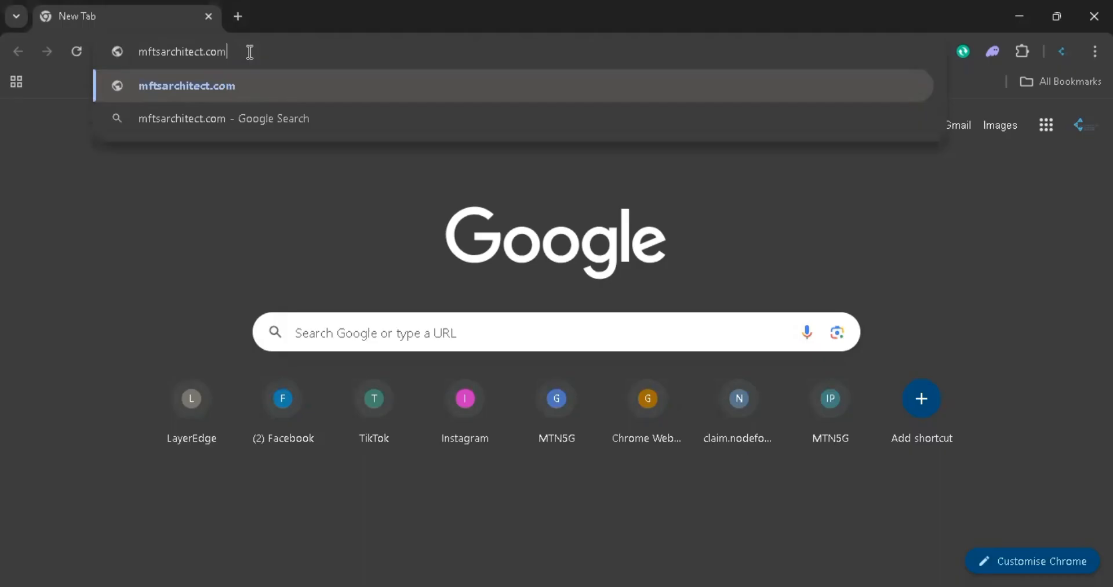
Load mftsarchitect.com and scroll through its $5.99 hosting plans and domain search.
{"action": "key", "text": "Return"}
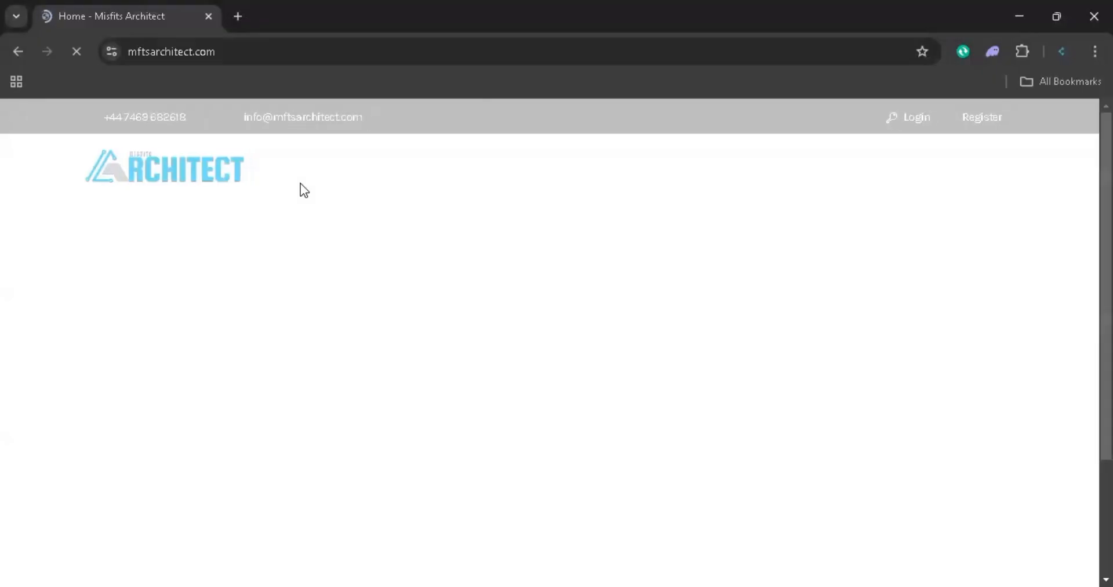
{"action": "scroll", "coordinate": [300, 183], "scroll_direction": "down", "scroll_amount": 3}
{"action": "scroll", "coordinate": [300, 183], "scroll_direction": "down", "scroll_amount": 8}
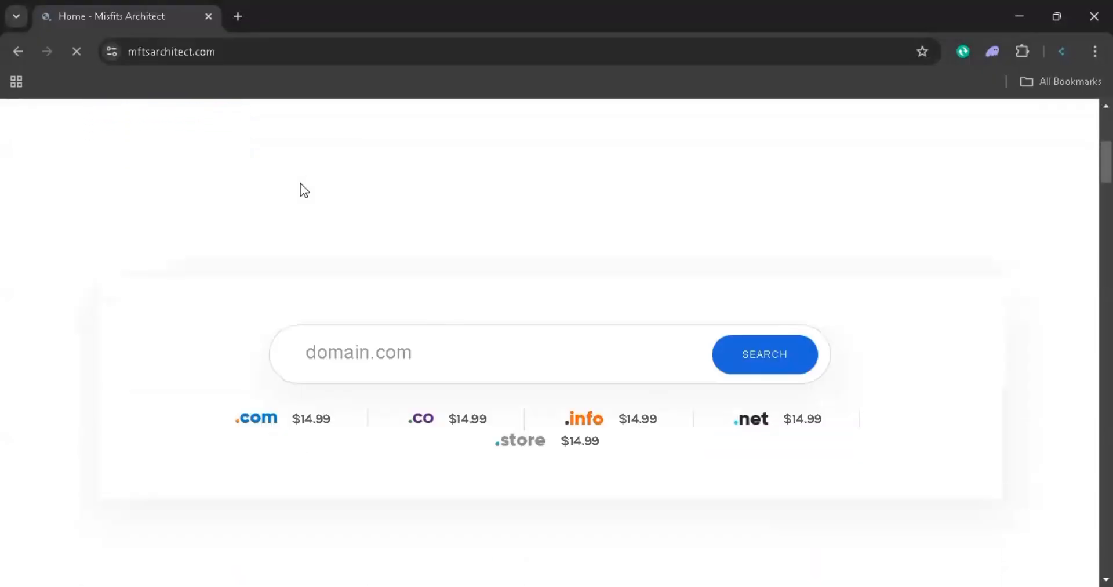
{"action": "scroll", "coordinate": [301, 183], "scroll_direction": "down", "scroll_amount": 3}
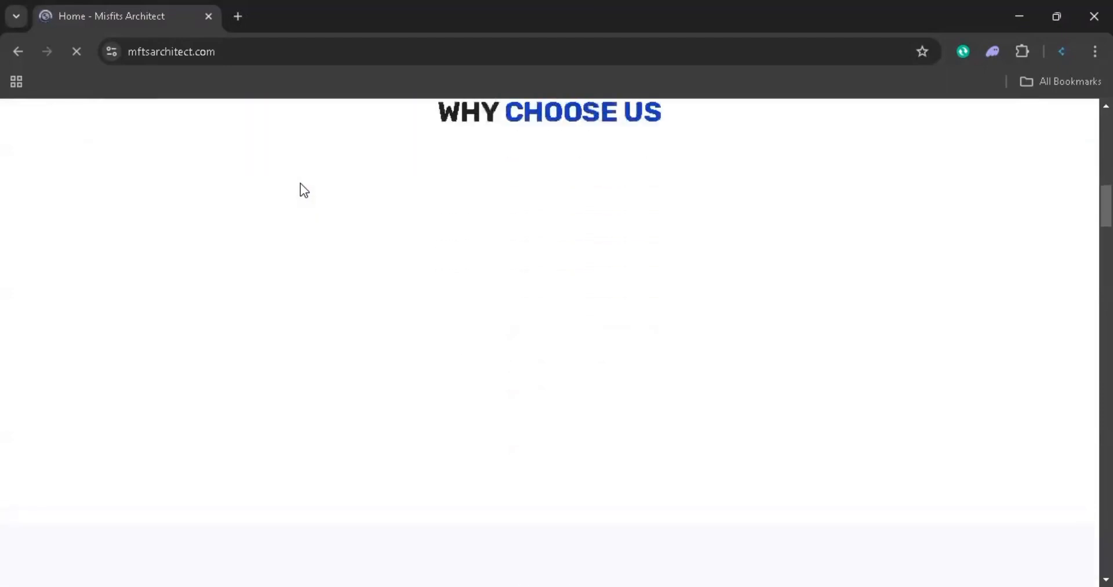
{"action": "scroll", "coordinate": [300, 183], "scroll_direction": "up", "scroll_amount": 8}
{"action": "scroll", "coordinate": [301, 183], "scroll_direction": "up", "scroll_amount": 5}
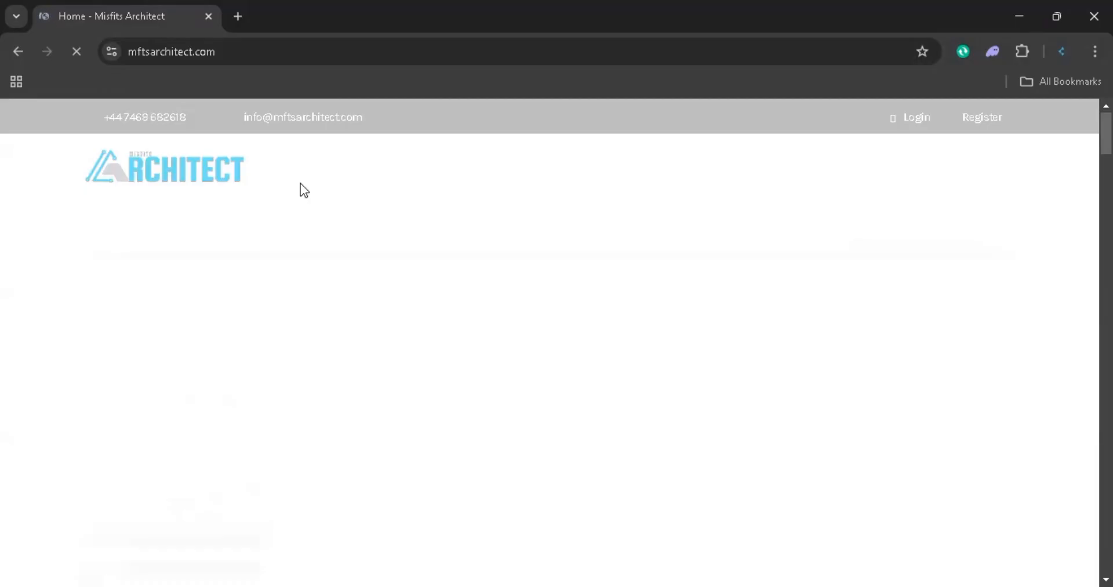
{"action": "scroll", "coordinate": [300, 184], "scroll_direction": "down", "scroll_amount": 15}
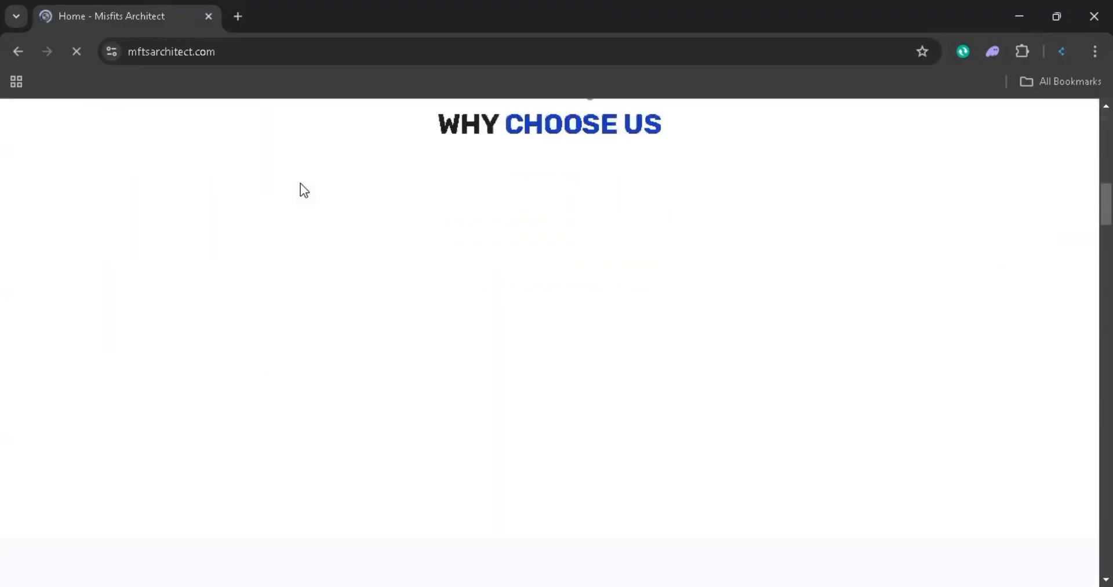
{"action": "scroll", "coordinate": [300, 183], "scroll_direction": "down", "scroll_amount": 8}
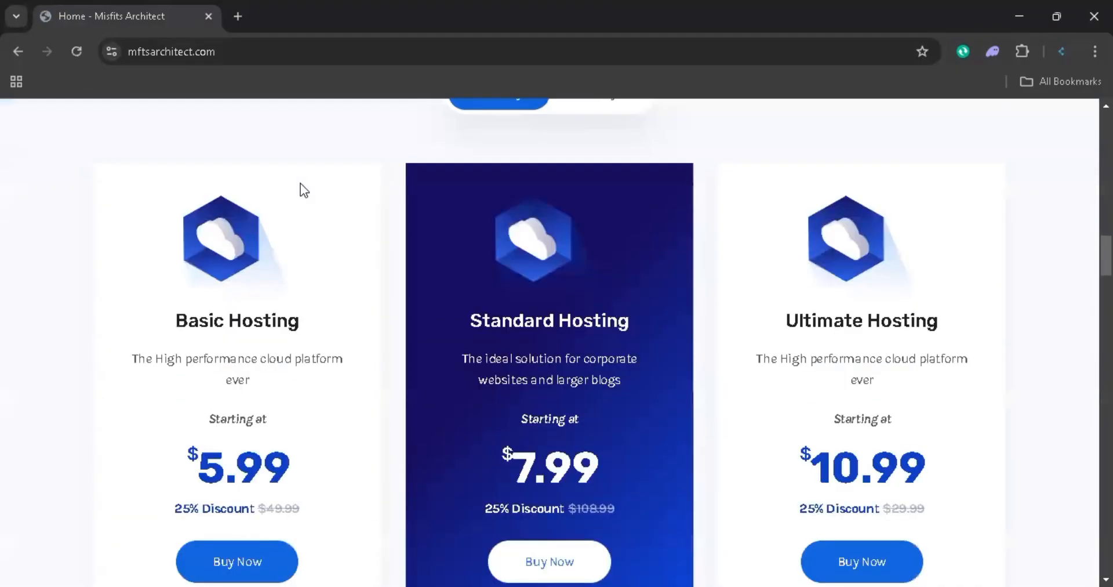
{"action": "scroll", "coordinate": [300, 183], "scroll_direction": "down", "scroll_amount": 1}
{"action": "scroll", "coordinate": [300, 183], "scroll_direction": "up", "scroll_amount": 12}
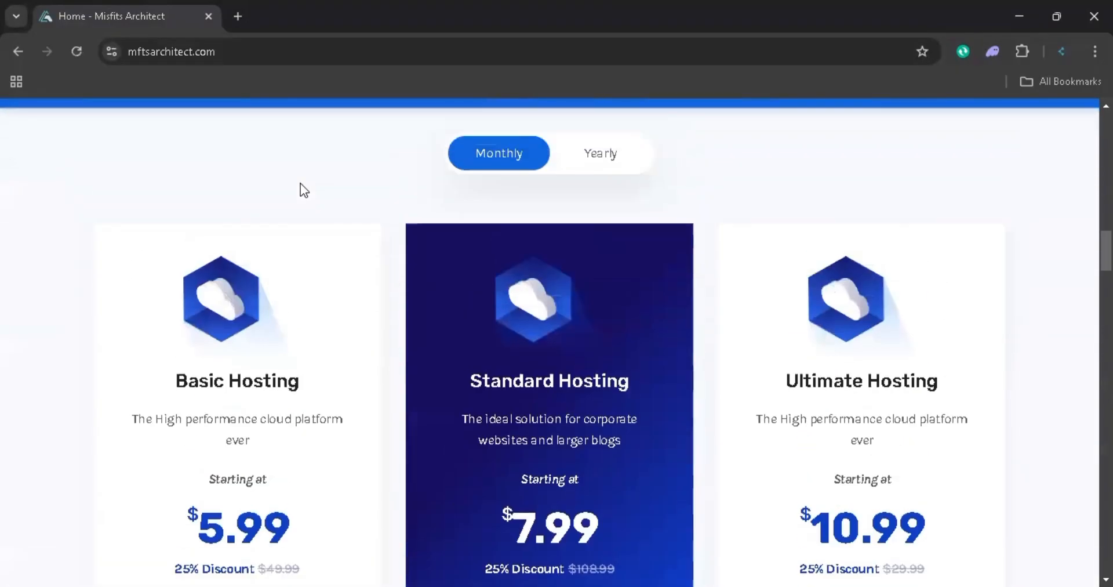
{"action": "scroll", "coordinate": [300, 184], "scroll_direction": "up", "scroll_amount": 10}
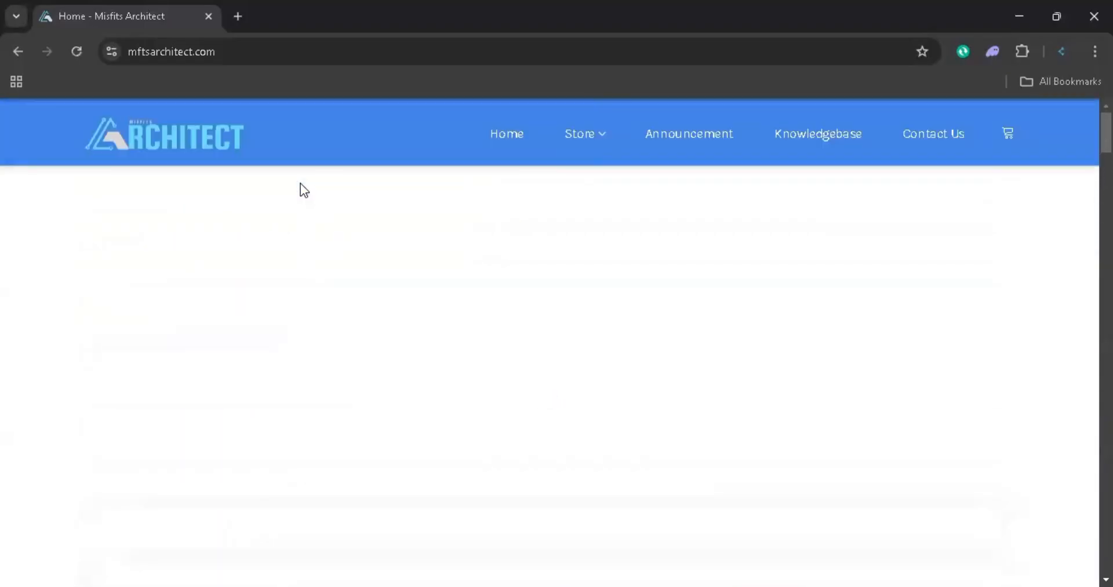
{"action": "scroll", "coordinate": [299, 183], "scroll_direction": "down", "scroll_amount": 2}
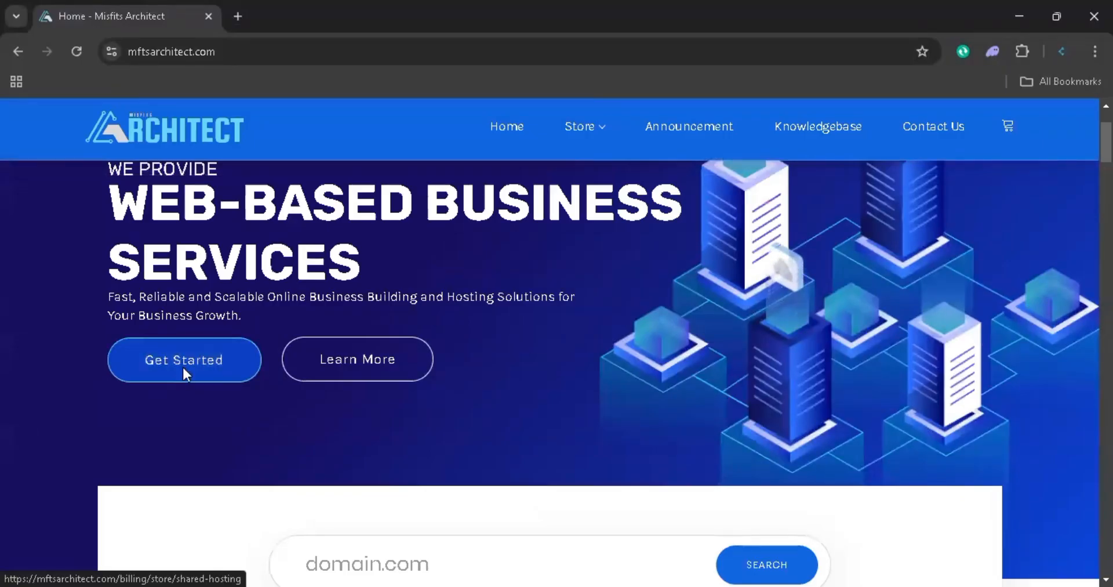
Order the Basic hosting package using the subdomain option with 'connoisseurs'.
{"action": "left_click", "coordinate": [183, 368]}
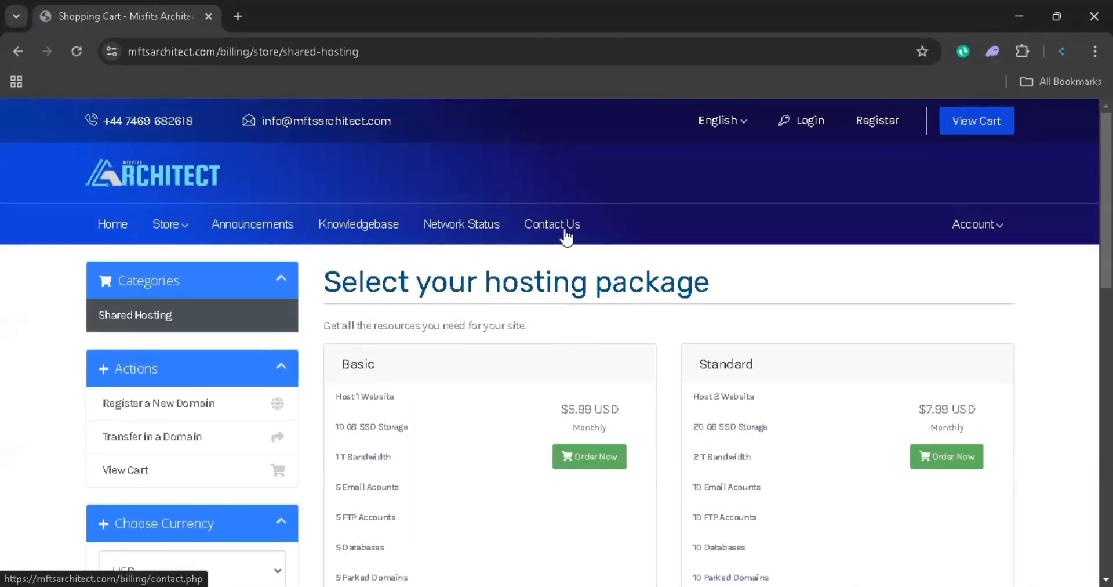
{"action": "left_click", "coordinate": [592, 467]}
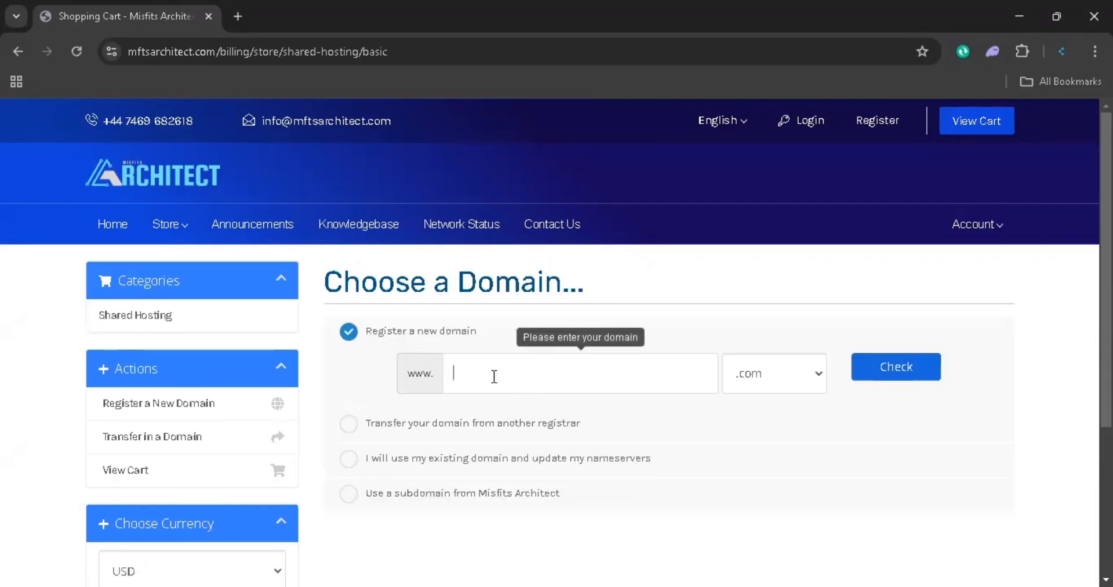
{"action": "left_click", "coordinate": [348, 494]}
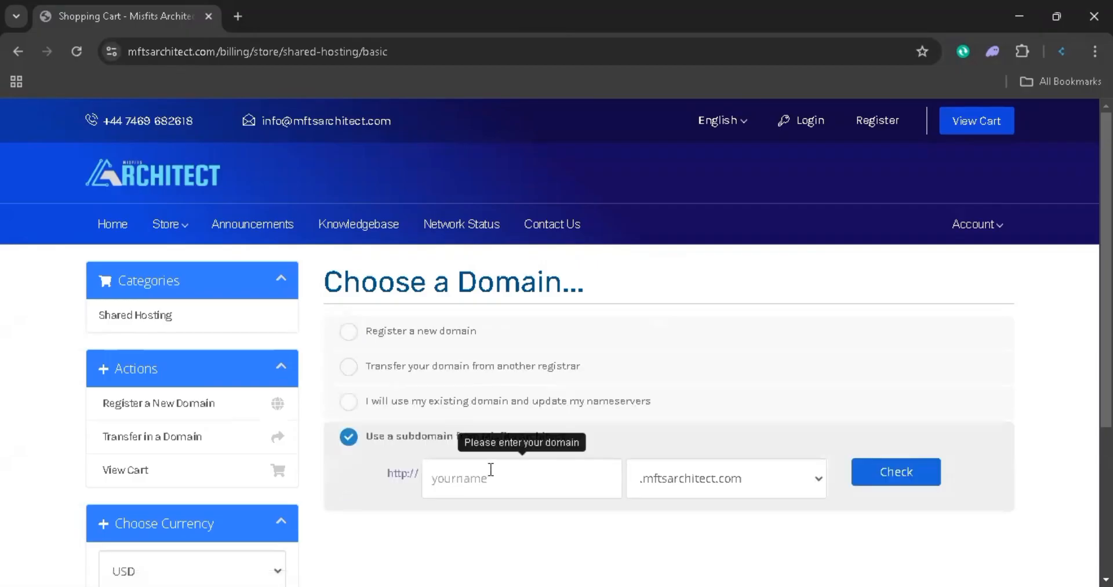
{"action": "type", "text": "xonnoisseurs"}
{"action": "key", "text": "Left"}
{"action": "key", "text": "Left"}
{"action": "key", "text": "Left"}
{"action": "key", "text": "Left"}
{"action": "key", "text": "BackSpace"}
{"action": "type", "text": "c"}
Confirm connoisseurs.mftsarchitect.com is available and continue to the cart at $5.99 monthly.
{"action": "left_click", "coordinate": [891, 472]}
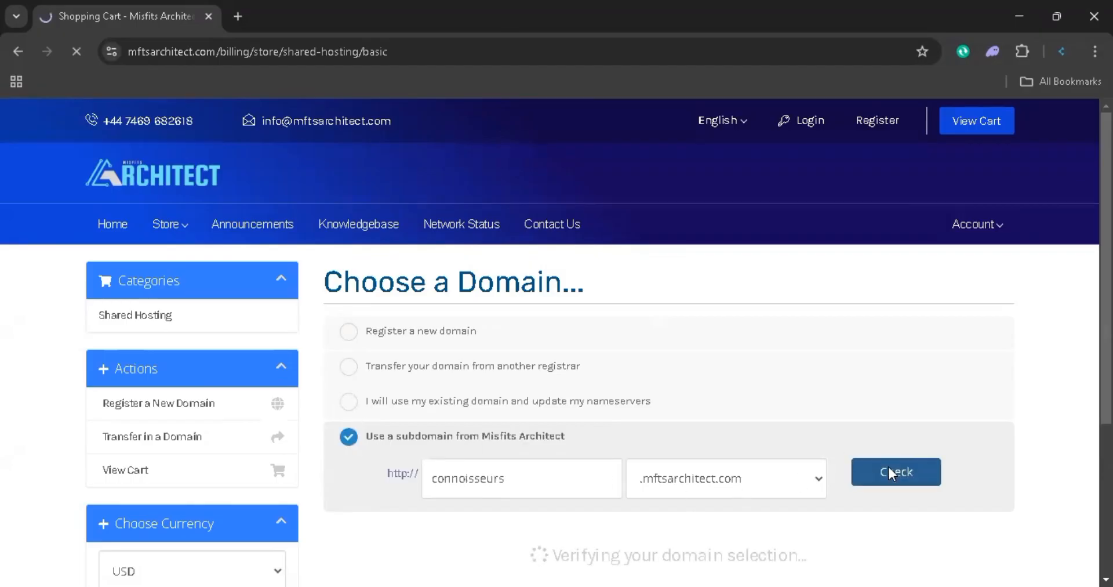
{"action": "scroll", "coordinate": [888, 466], "scroll_direction": "down", "scroll_amount": 5}
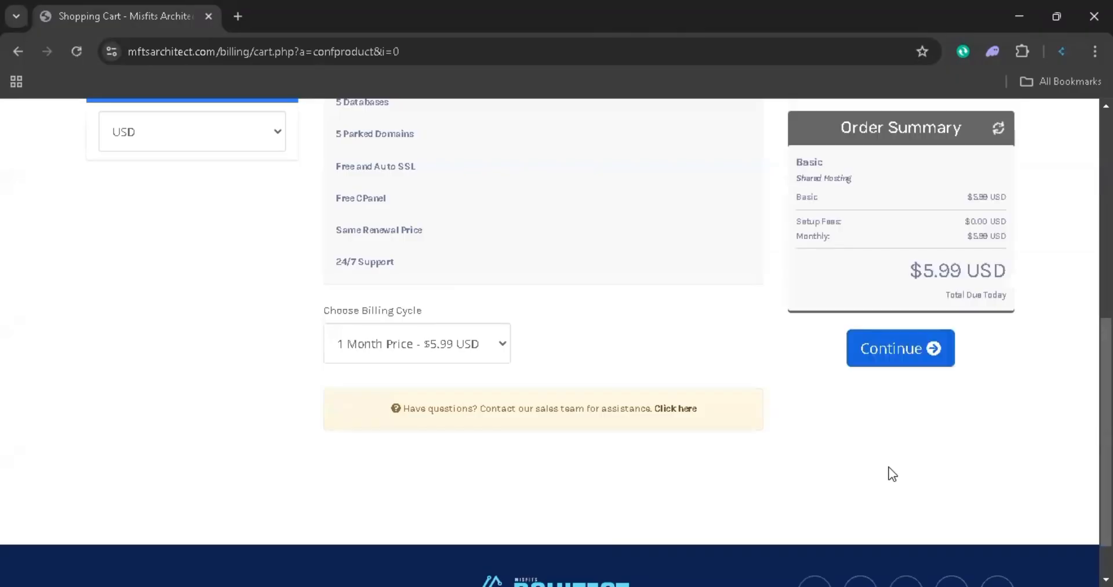
{"action": "scroll", "coordinate": [611, 262], "scroll_direction": "up", "scroll_amount": 7}
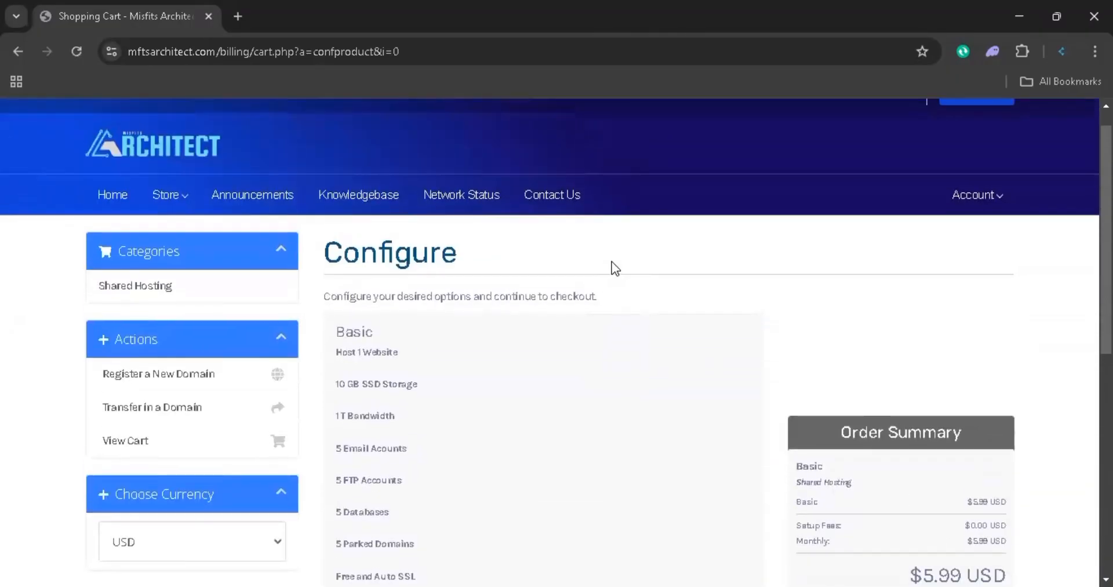
{"action": "scroll", "coordinate": [691, 418], "scroll_direction": "down", "scroll_amount": 3}
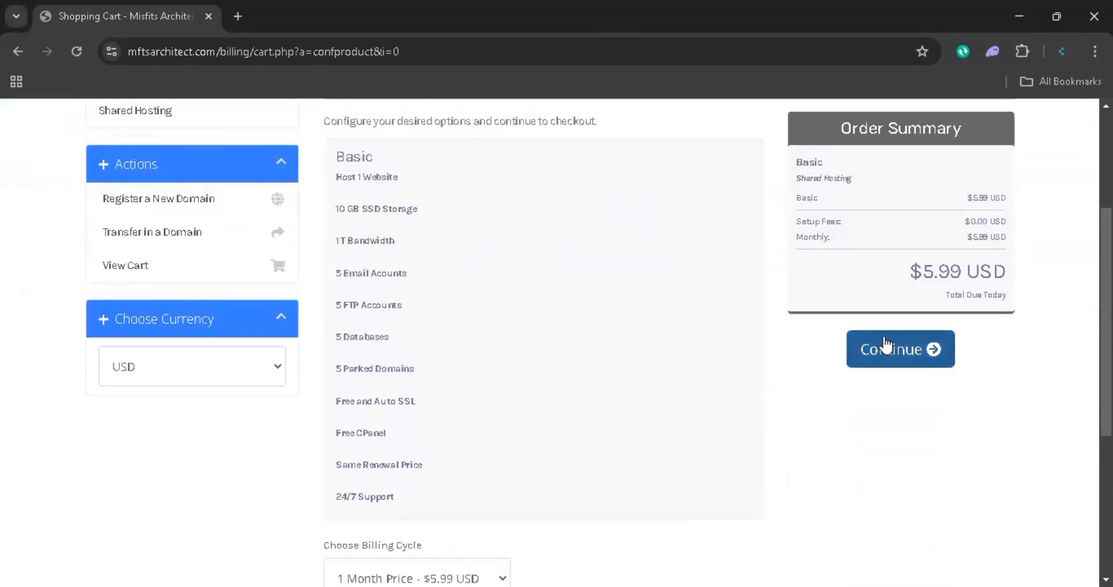
{"action": "scroll", "coordinate": [722, 402], "scroll_direction": "down", "scroll_amount": 3}
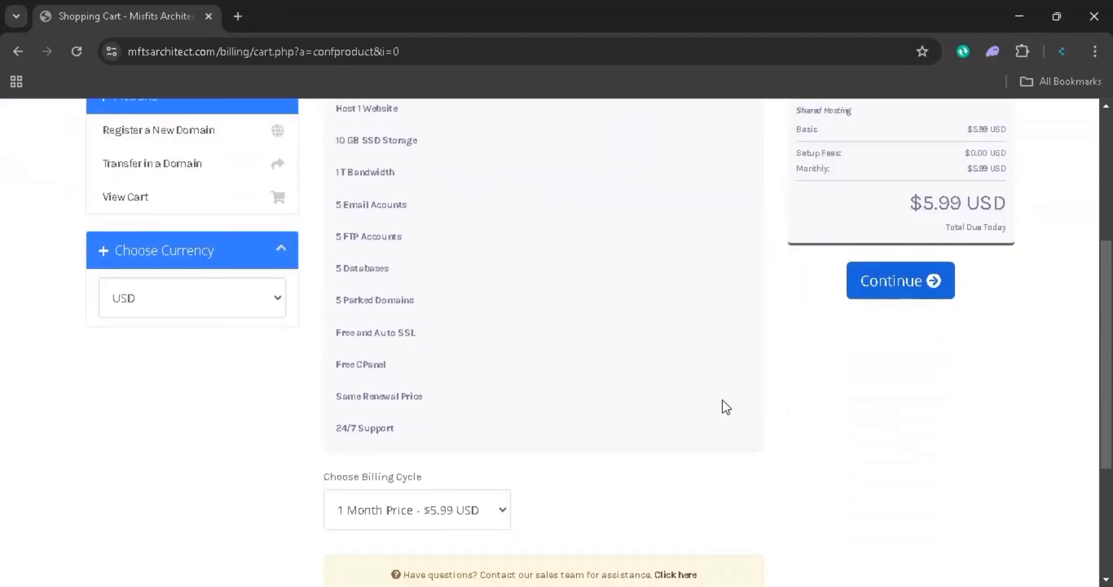
{"action": "scroll", "coordinate": [722, 401], "scroll_direction": "up", "scroll_amount": 3}
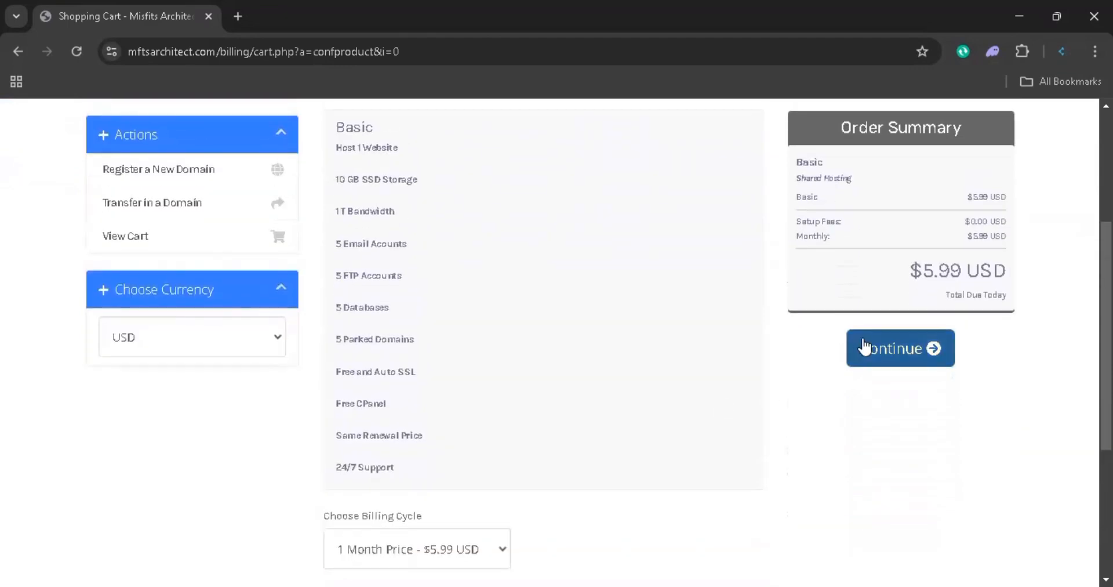
{"action": "left_click", "coordinate": [902, 353]}
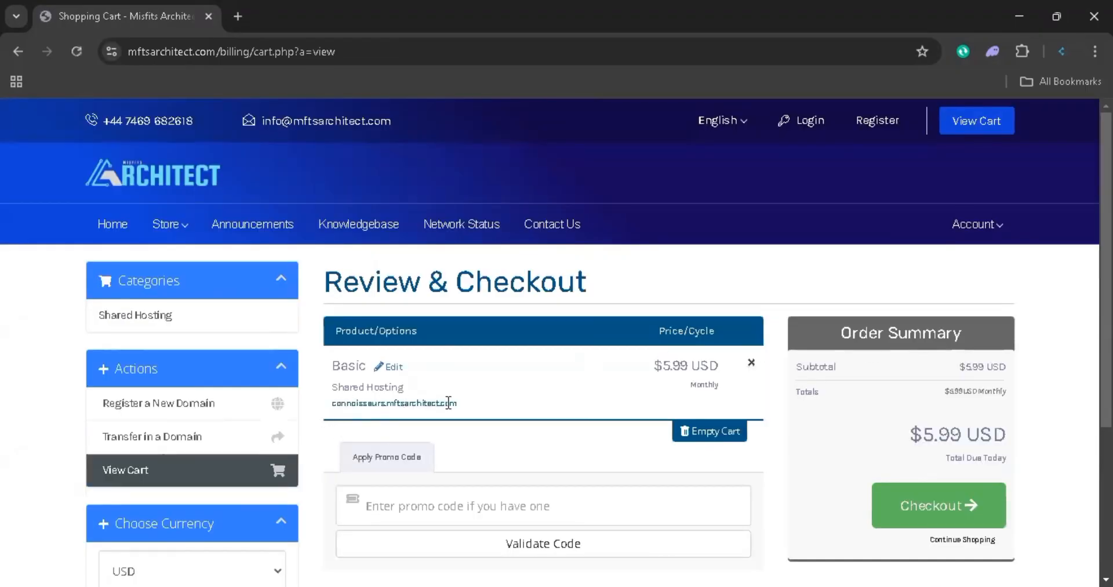
Apply promo code MFTS100 so the order total due today becomes $0.00.
{"action": "scroll", "coordinate": [486, 393], "scroll_direction": "down", "scroll_amount": 2}
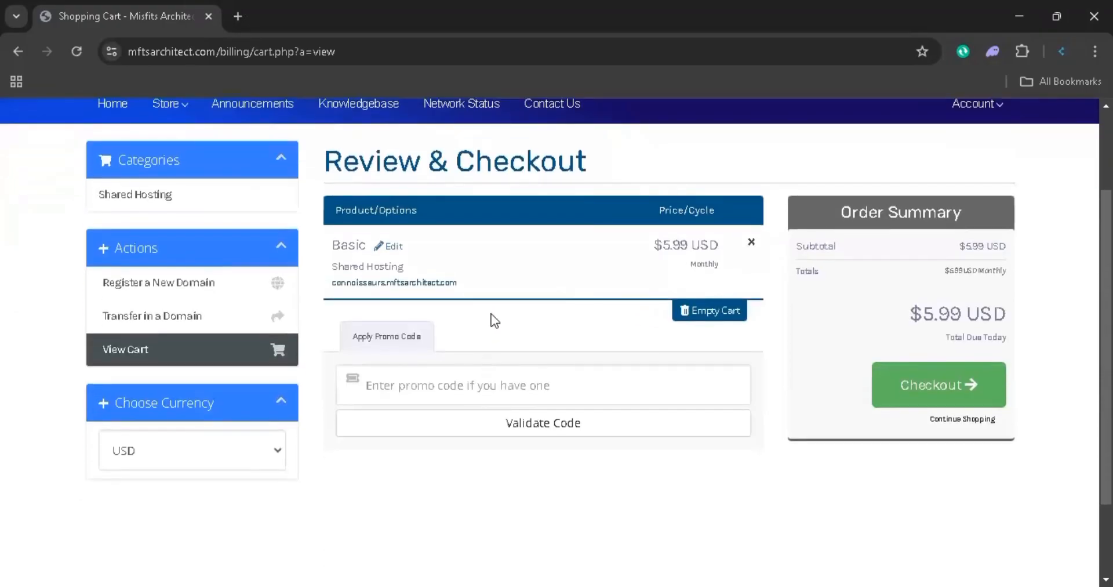
{"action": "left_click", "coordinate": [450, 393]}
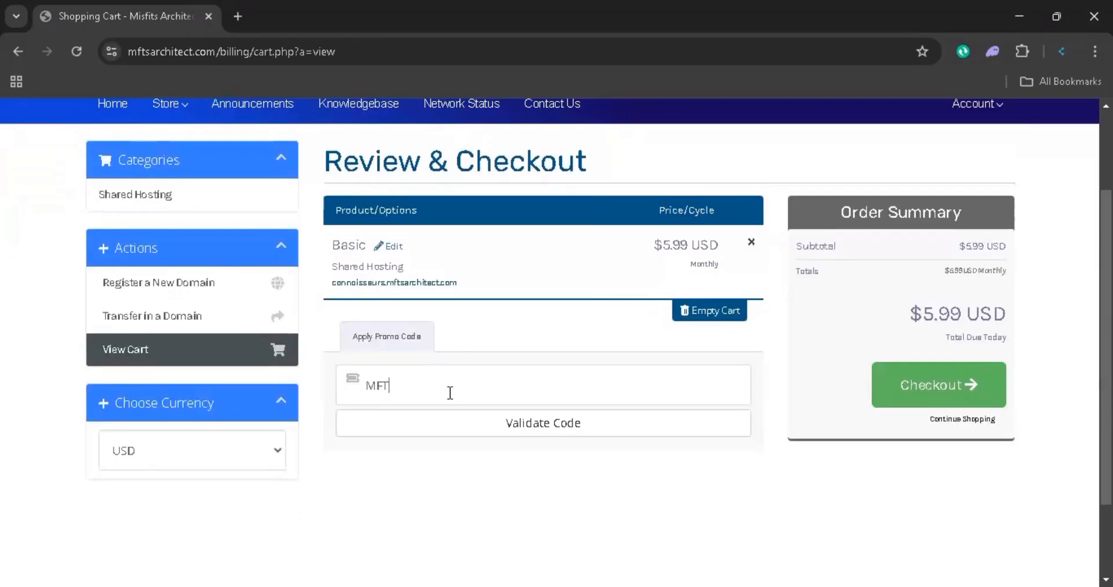
{"action": "left_click", "coordinate": [532, 425]}
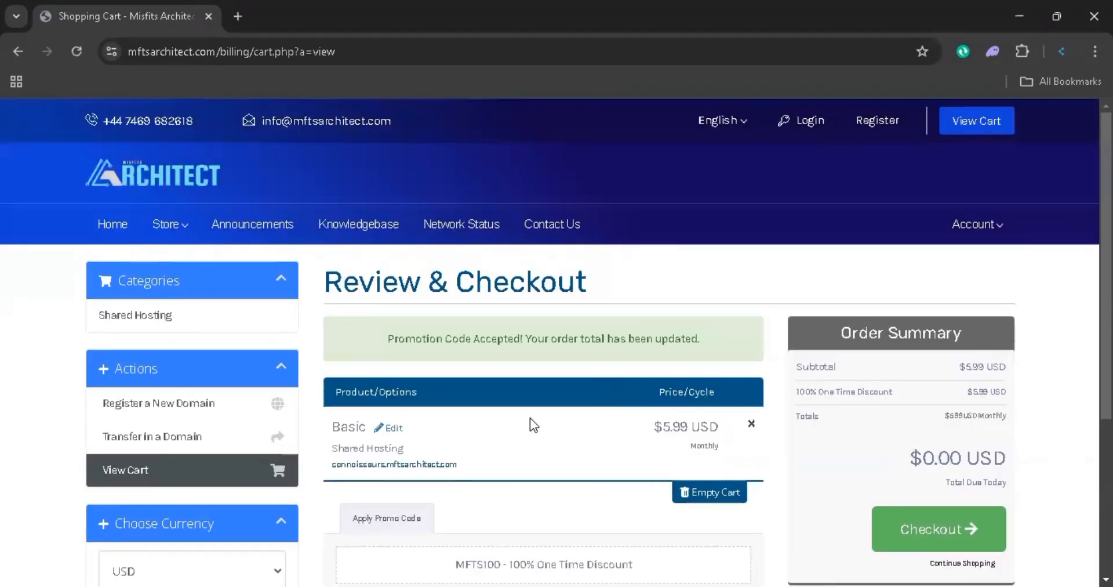
{"action": "scroll", "coordinate": [530, 417], "scroll_direction": "down", "scroll_amount": 2}
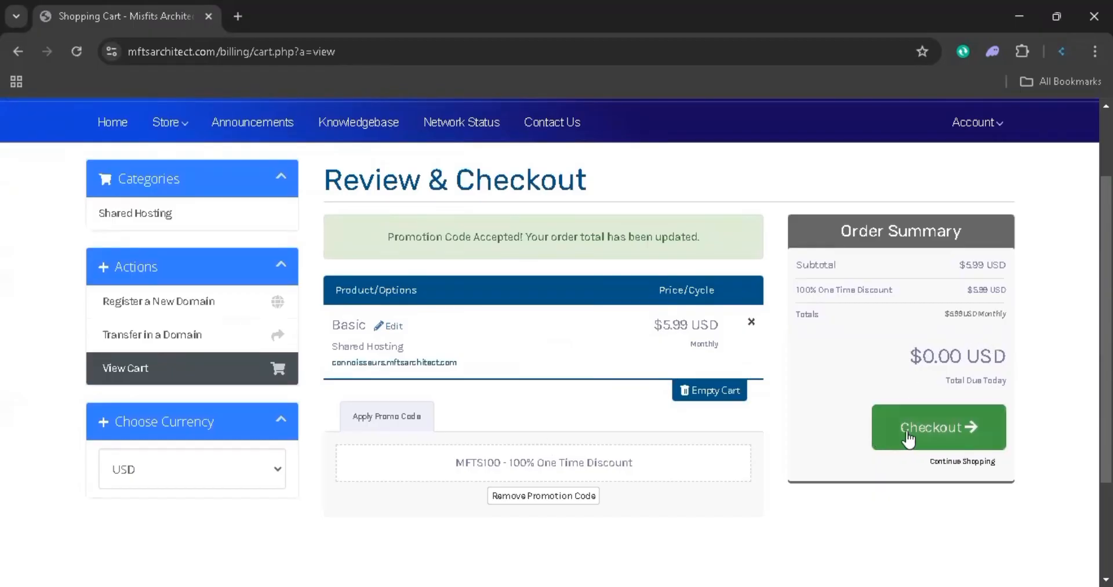
Proceed to checkout and enter the account holder's first and last name.
{"action": "left_click", "coordinate": [908, 439]}
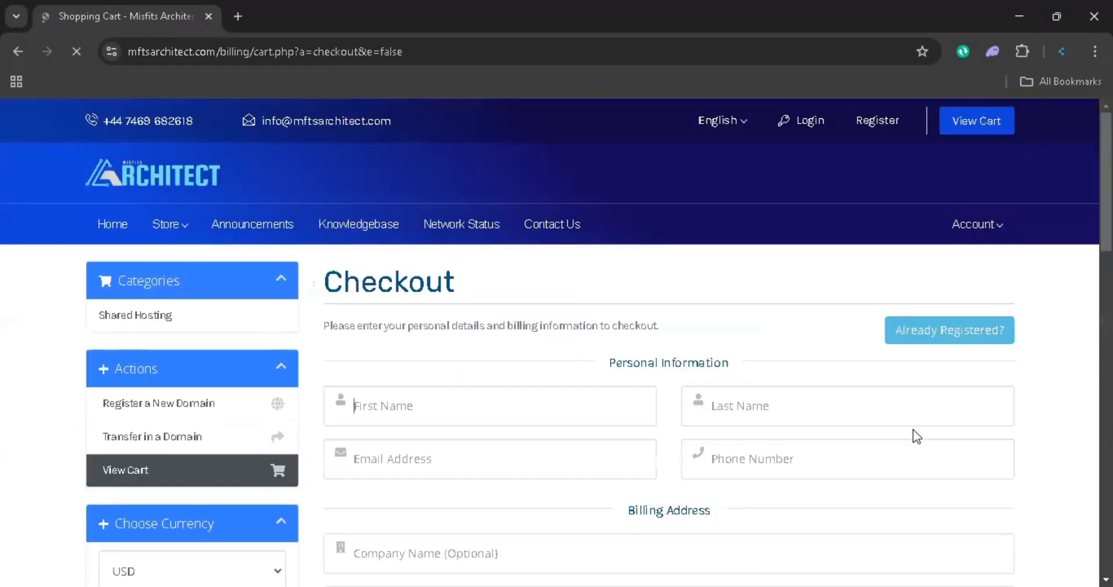
{"action": "left_click", "coordinate": [510, 402]}
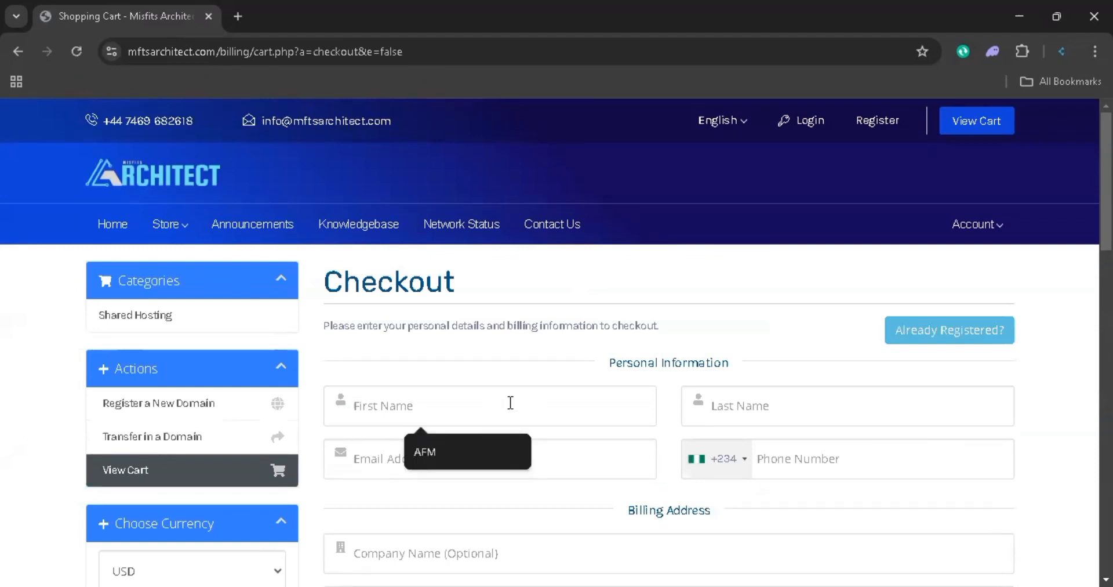
{"action": "type", "text": "conn"}
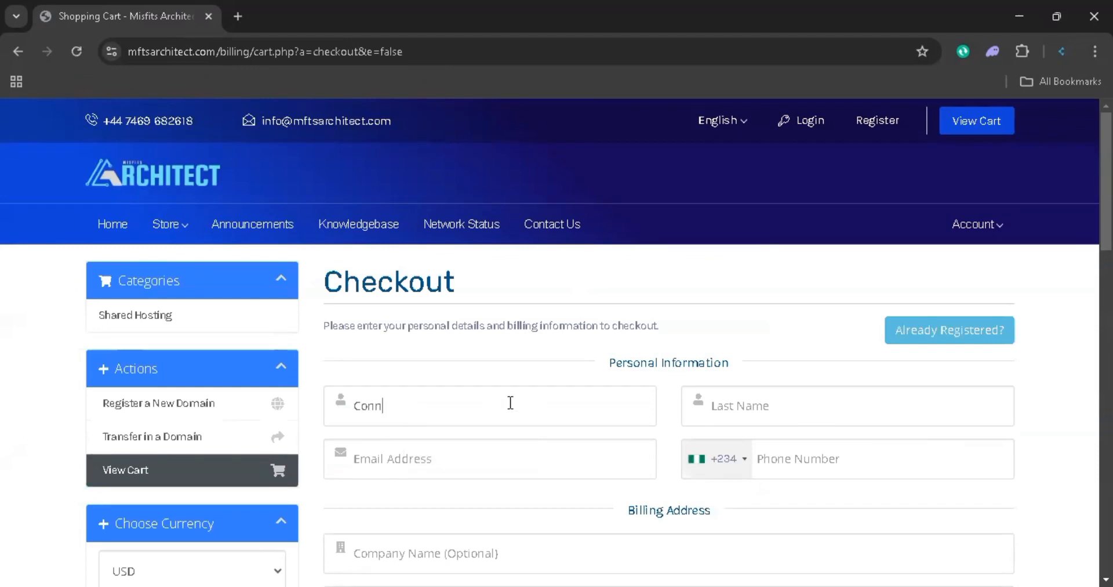
{"action": "type", "text": "p"}
{"action": "key", "text": "BackSpace"}
{"action": "type", "text": "ou"}
{"action": "key", "text": "BackSpace"}
{"action": "type", "text": "isseurs"}
{"action": "left_click", "coordinate": [763, 412]}
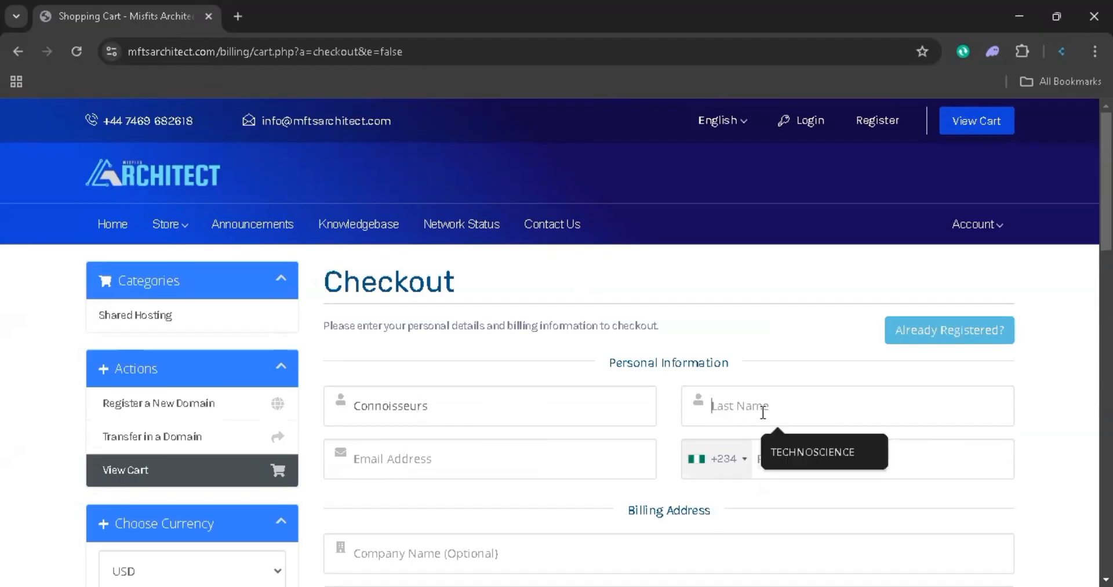
{"action": "type", "text": "Misfits"}
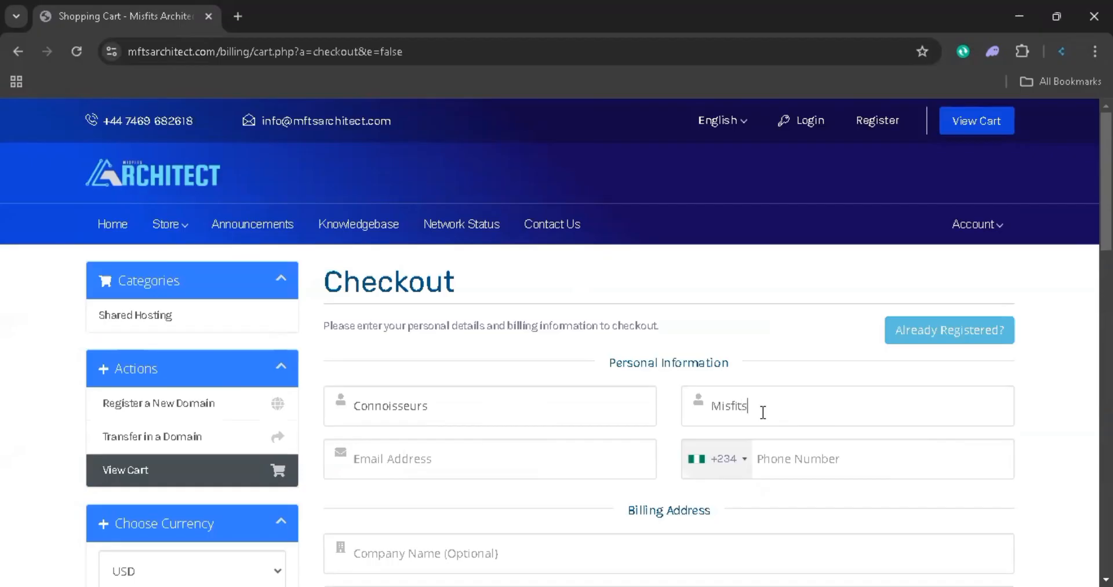
Fill the email from the saved address and enter the contact phone number.
{"action": "left_click", "coordinate": [453, 464]}
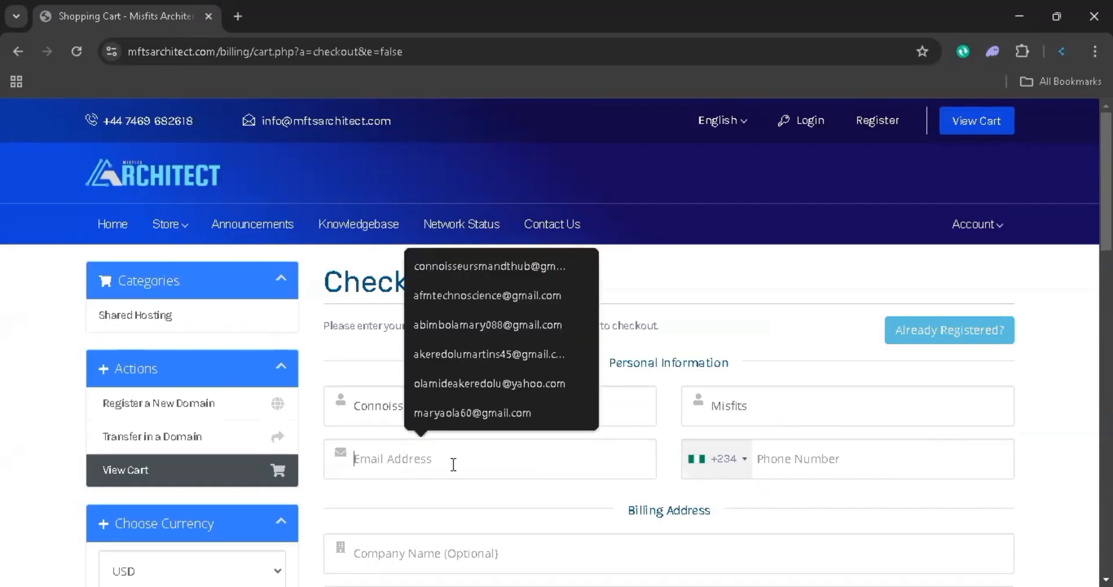
{"action": "left_click", "coordinate": [467, 257]}
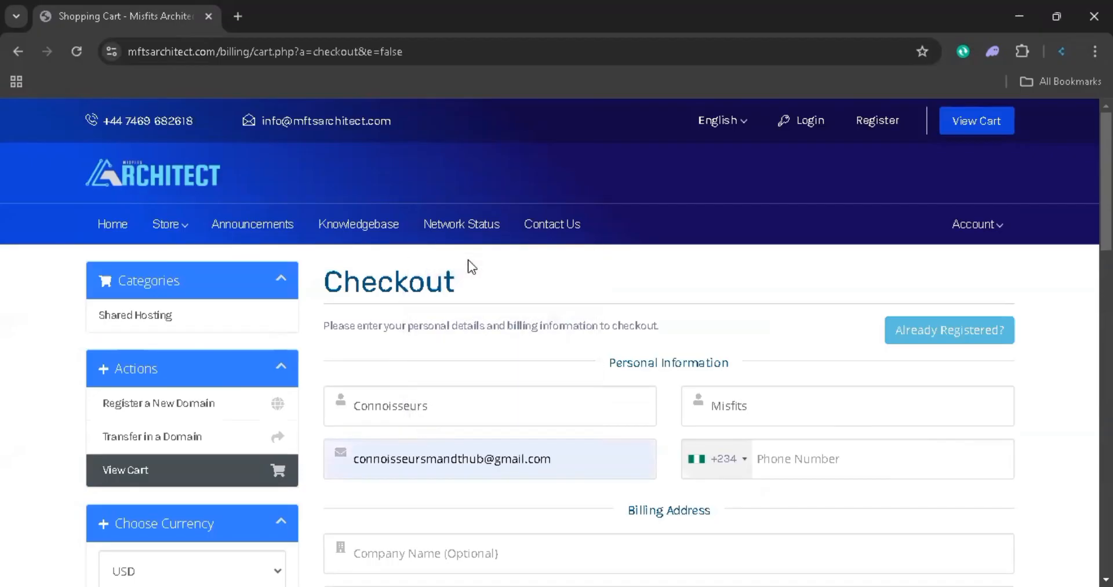
{"action": "left_click", "coordinate": [794, 459]}
{"action": "type", "text": "12345"}
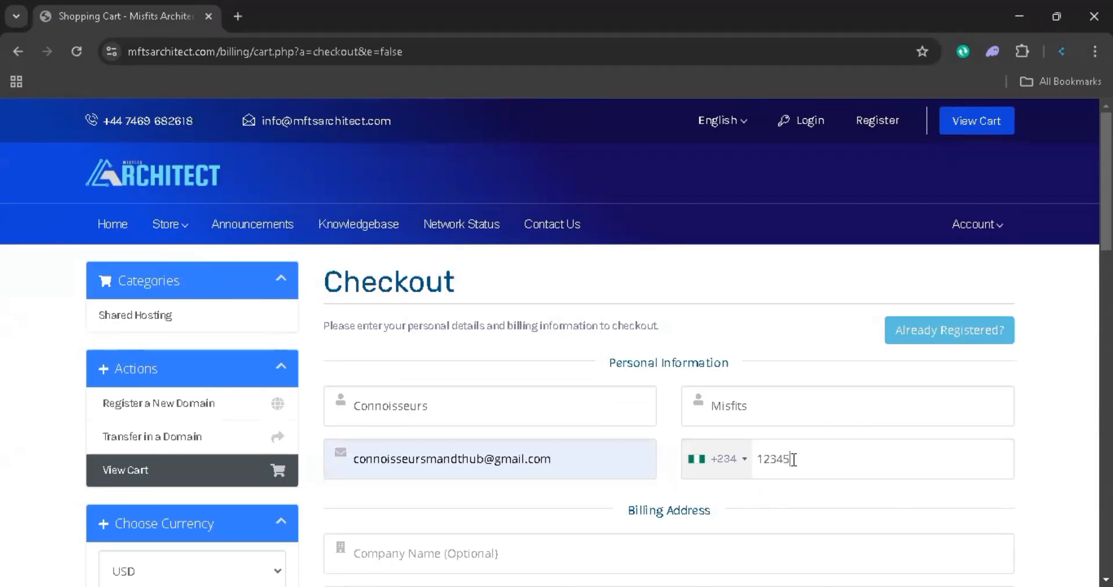
{"action": "type", "text": "6789"}
Fill in the billing street address, city, state and postcode.
{"action": "scroll", "coordinate": [793, 458], "scroll_direction": "down", "scroll_amount": 5}
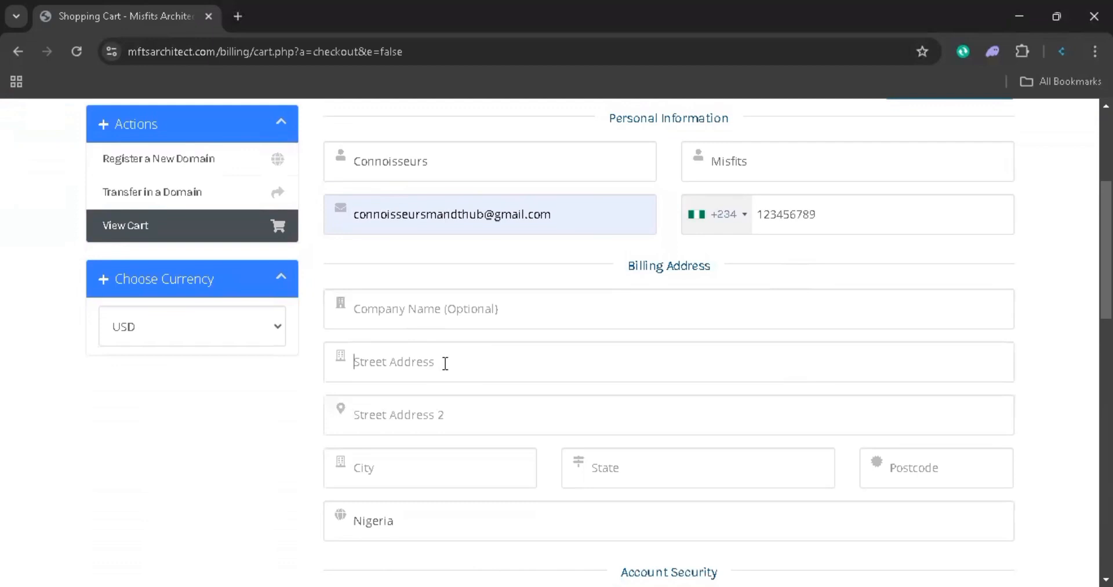
{"action": "type", "text": "Oyo"}
{"action": "key", "text": "BackSpace"}
{"action": "key", "text": "BackSpace"}
{"action": "type", "text": "Agbowo"}
{"action": "left_click", "coordinate": [437, 479]}
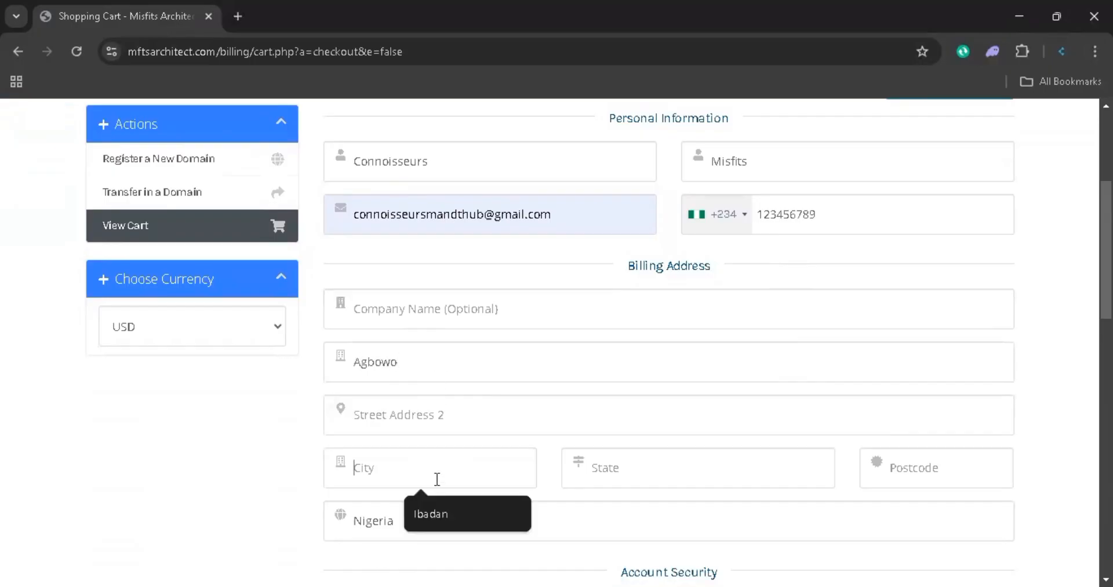
{"action": "left_click", "coordinate": [451, 518]}
{"action": "left_click", "coordinate": [656, 465]}
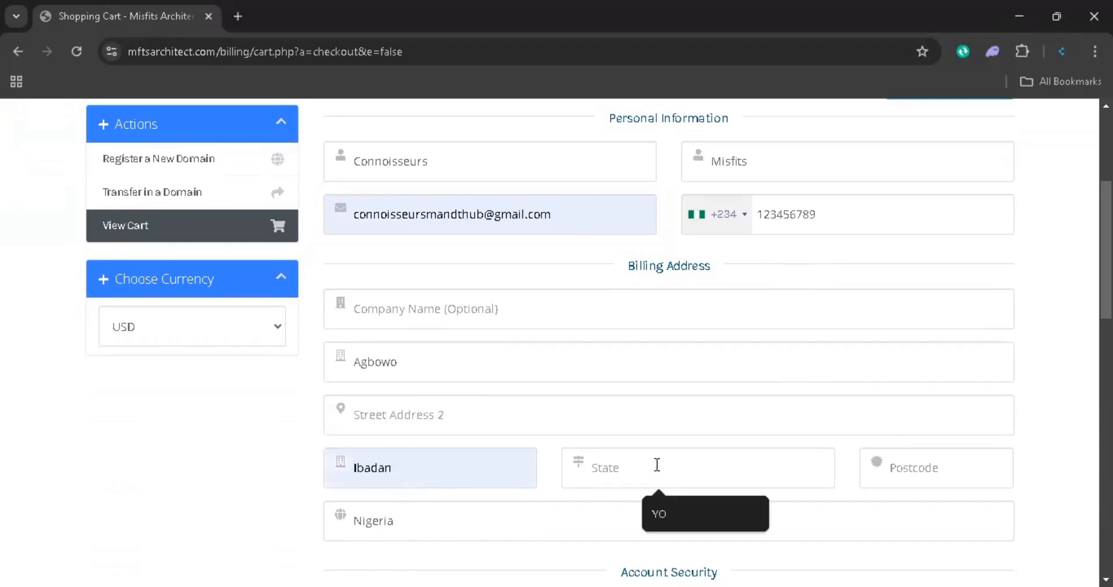
{"action": "type", "text": "Oyo"}
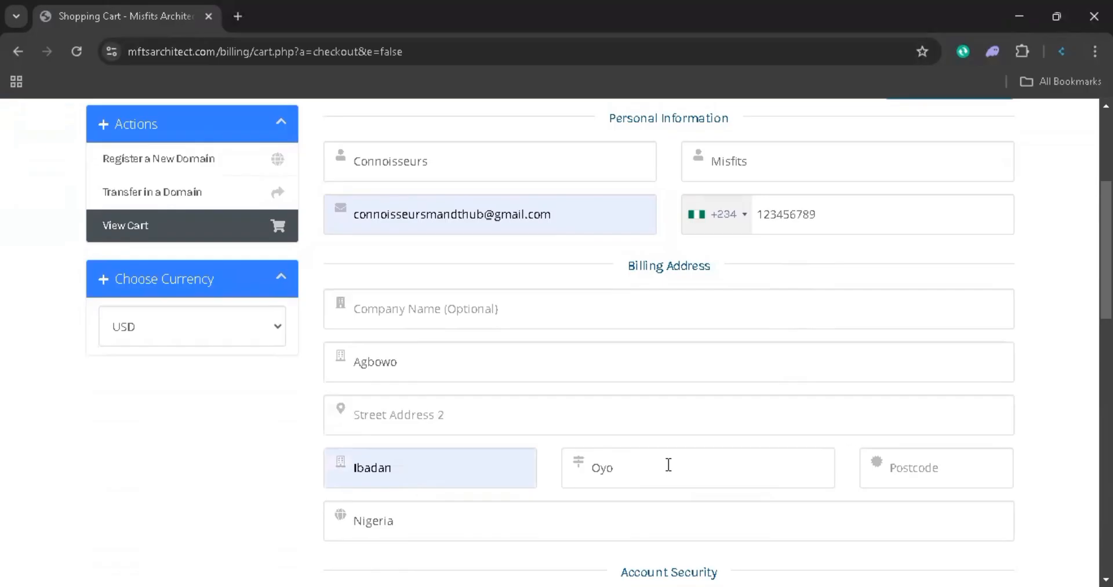
{"action": "left_click", "coordinate": [954, 455]}
{"action": "type", "text": "123456"}
{"action": "scroll", "coordinate": [953, 455], "scroll_direction": "down", "scroll_amount": 5}
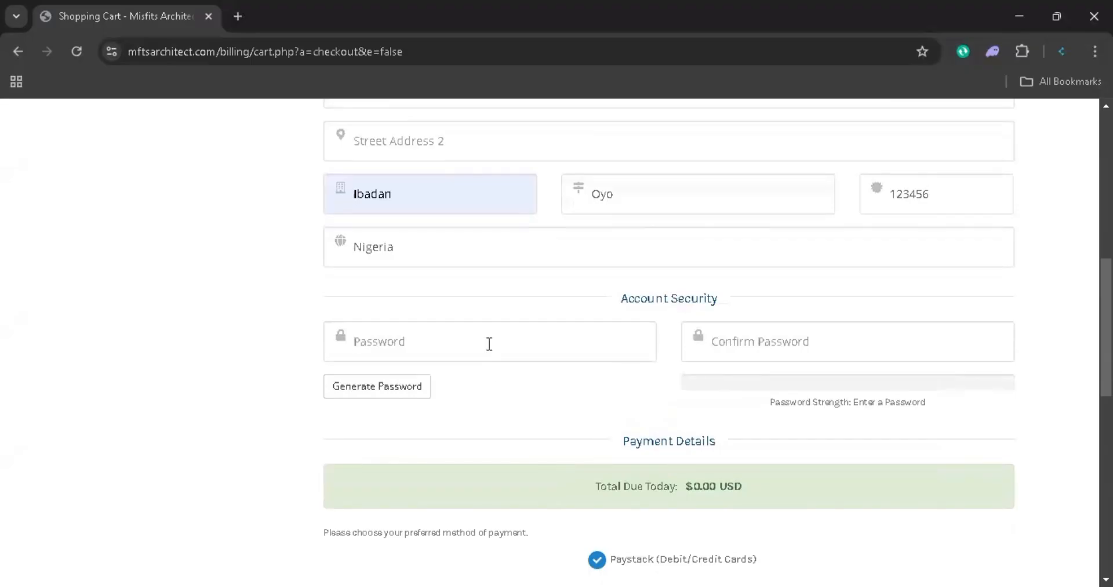
Enter the account password and confirm it.
{"action": "left_click", "coordinate": [489, 343]}
{"action": "type", "text": "•••••••••••"}
{"action": "left_click", "coordinate": [761, 342]}
{"action": "type", "text": "•••"}
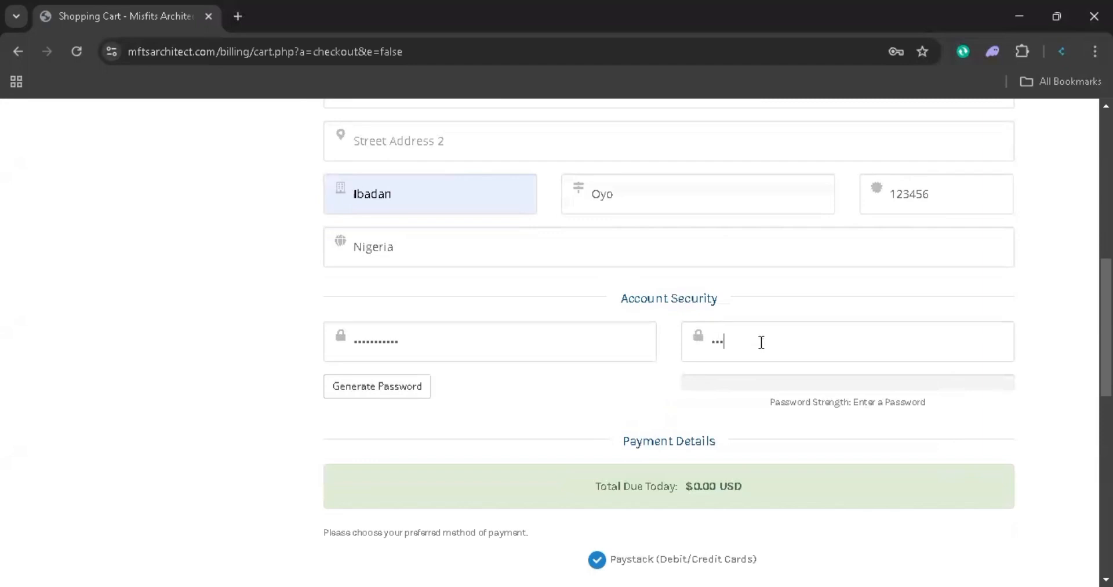
{"action": "type", "text": "••••••••"}
Agree to the Terms of Service, submit the order and decline saving the address.
{"action": "scroll", "coordinate": [762, 342], "scroll_direction": "down", "scroll_amount": 3}
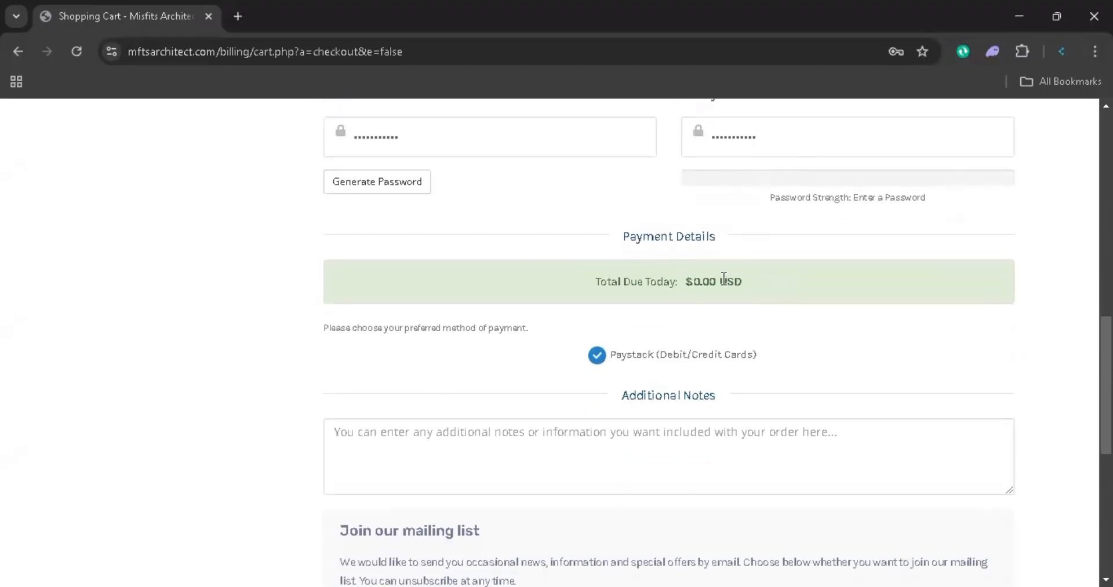
{"action": "scroll", "coordinate": [666, 356], "scroll_direction": "down", "scroll_amount": 2}
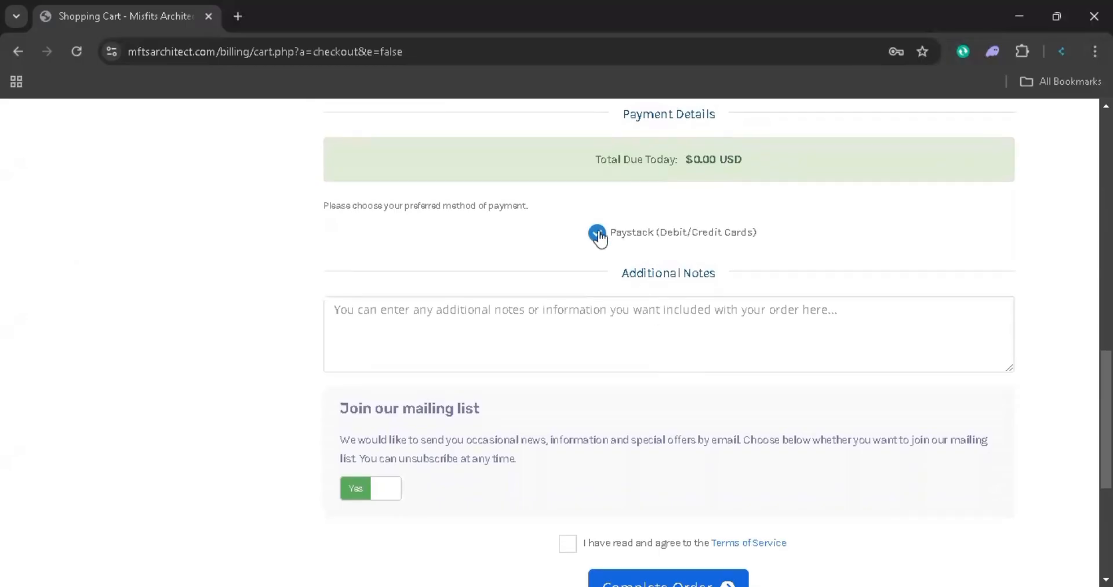
{"action": "scroll", "coordinate": [512, 343], "scroll_direction": "down", "scroll_amount": 3}
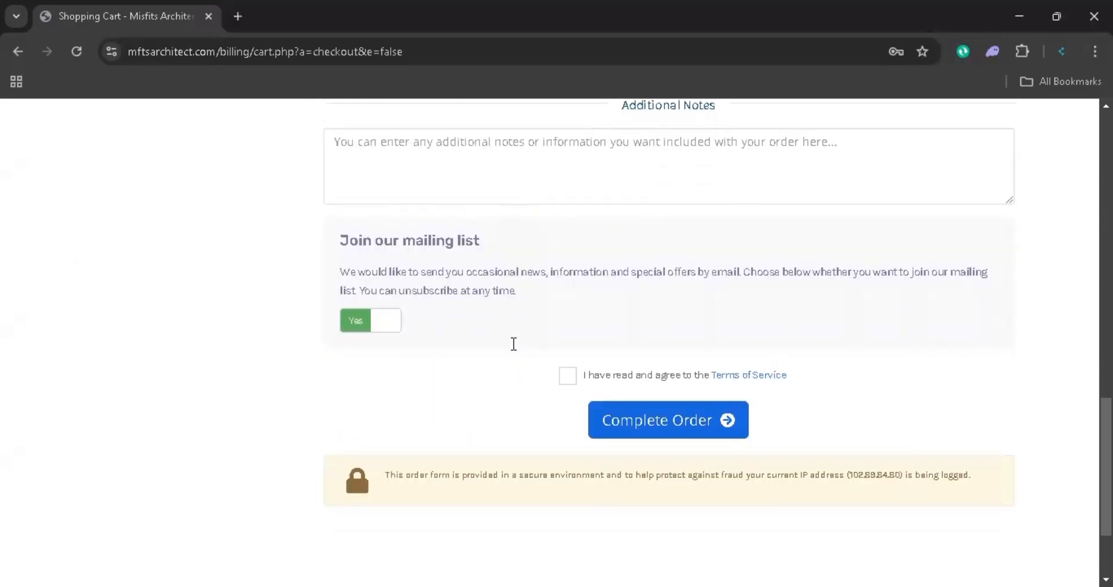
{"action": "left_click", "coordinate": [568, 376]}
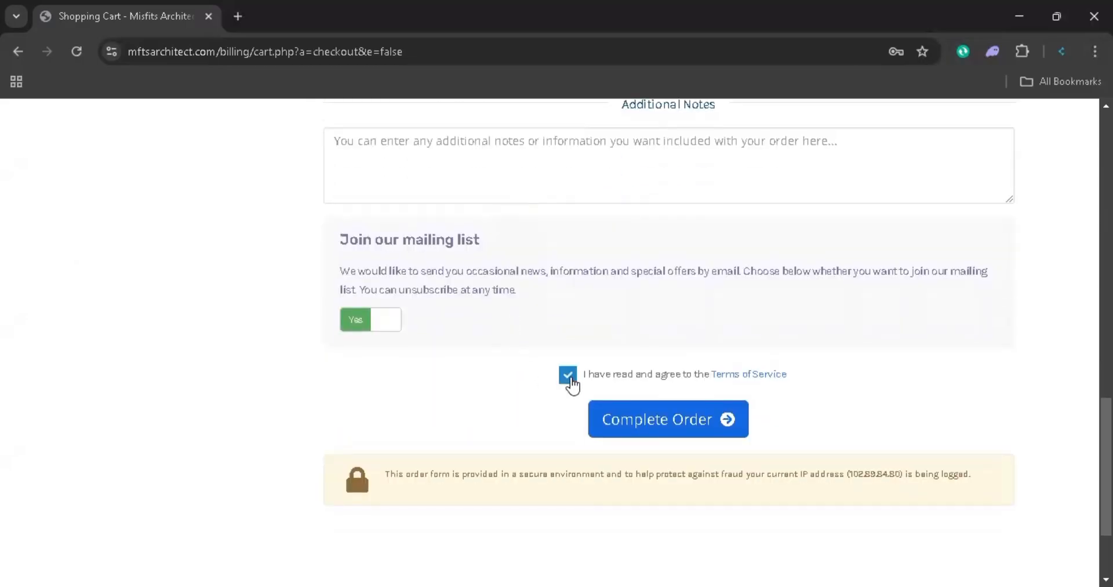
{"action": "left_click", "coordinate": [667, 430]}
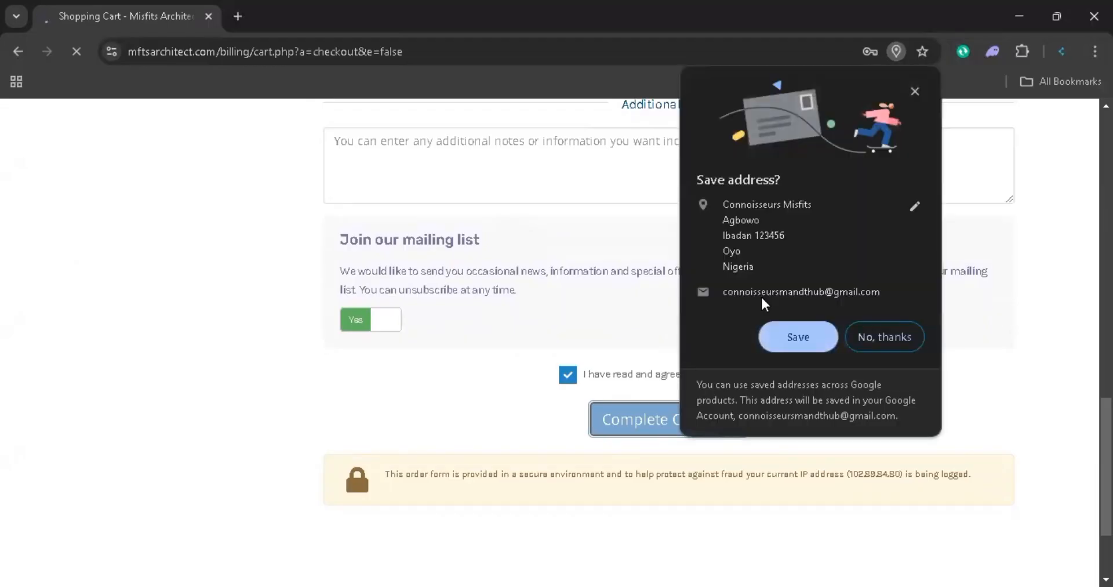
{"action": "left_click", "coordinate": [915, 91]}
{"action": "scroll", "coordinate": [854, 236], "scroll_direction": "up", "scroll_amount": 8}
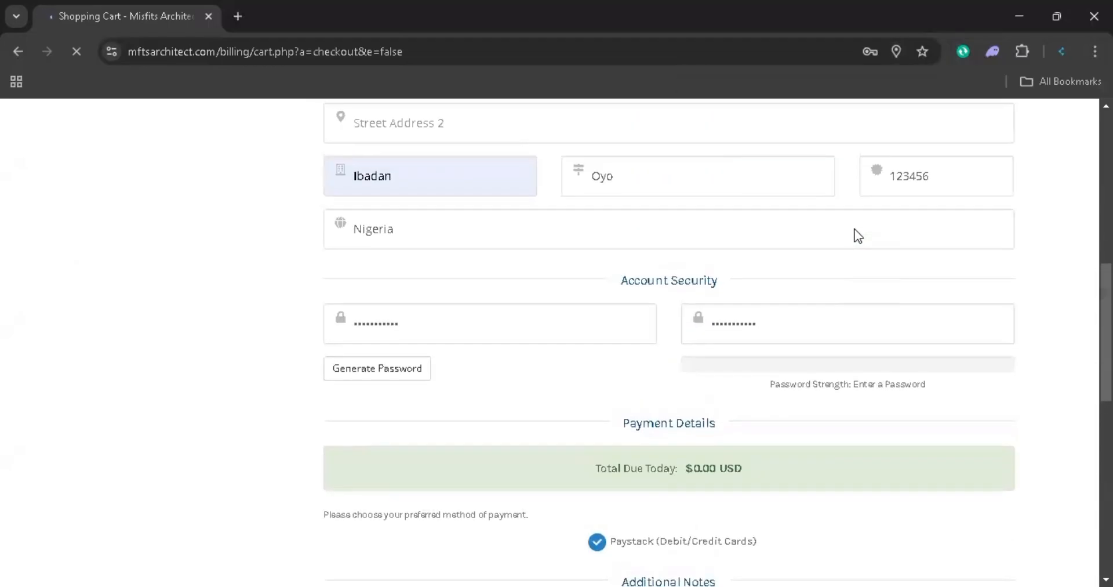
{"action": "scroll", "coordinate": [857, 235], "scroll_direction": "up", "scroll_amount": 8}
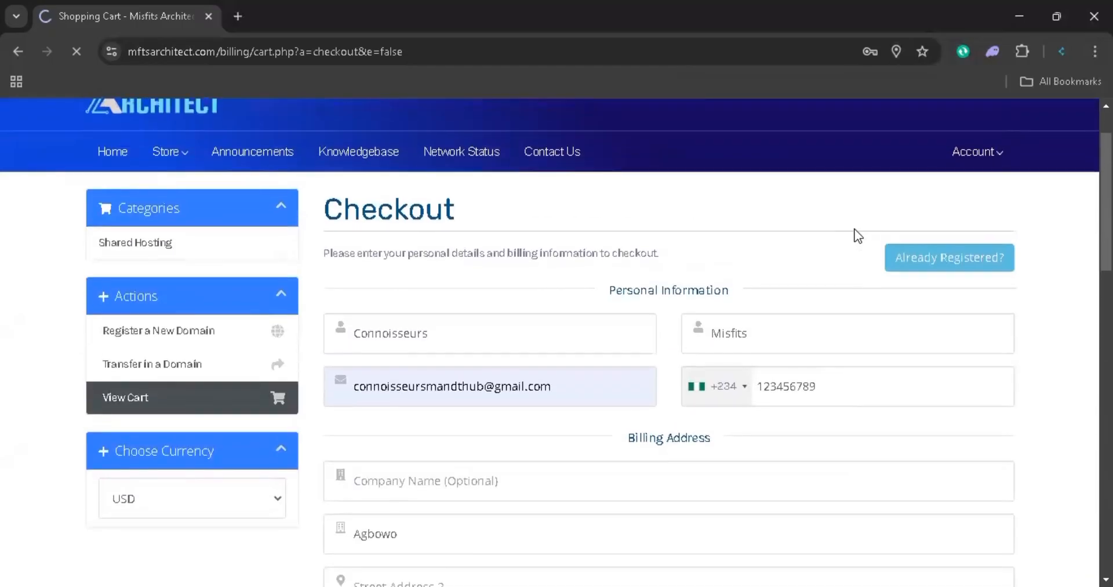
{"action": "scroll", "coordinate": [858, 235], "scroll_direction": "down", "scroll_amount": 8}
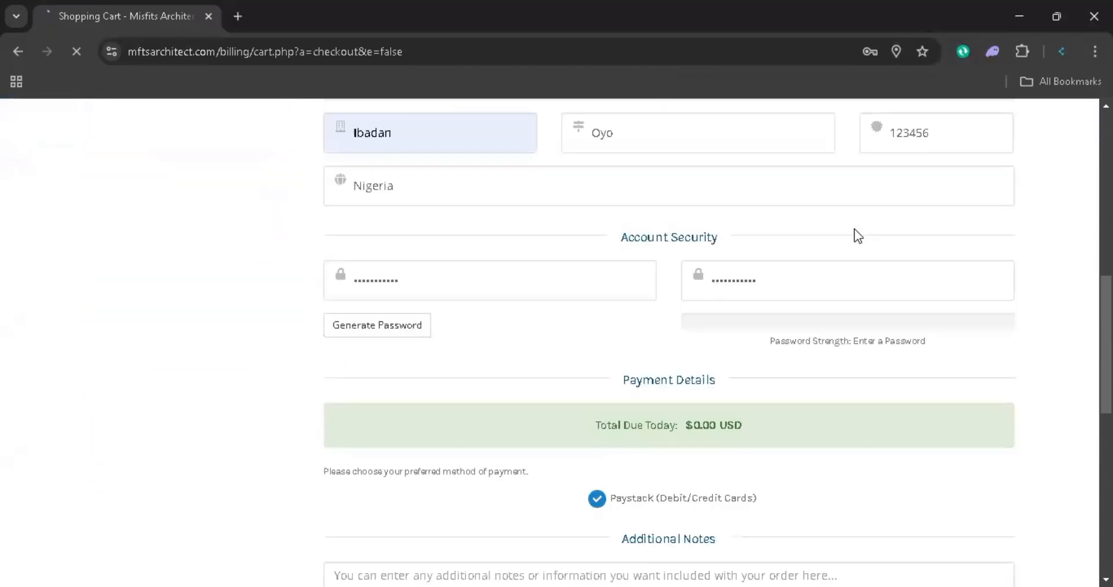
{"action": "scroll", "coordinate": [858, 236], "scroll_direction": "down", "scroll_amount": 6}
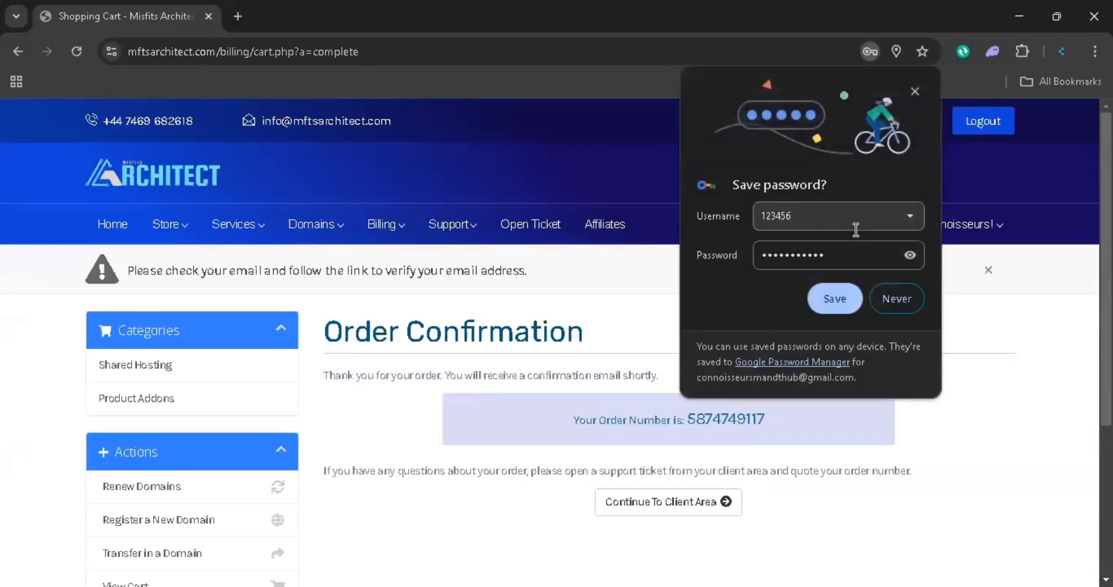
Close Chrome's save-password bubble and open a new browser tab.
{"action": "left_click", "coordinate": [914, 92]}
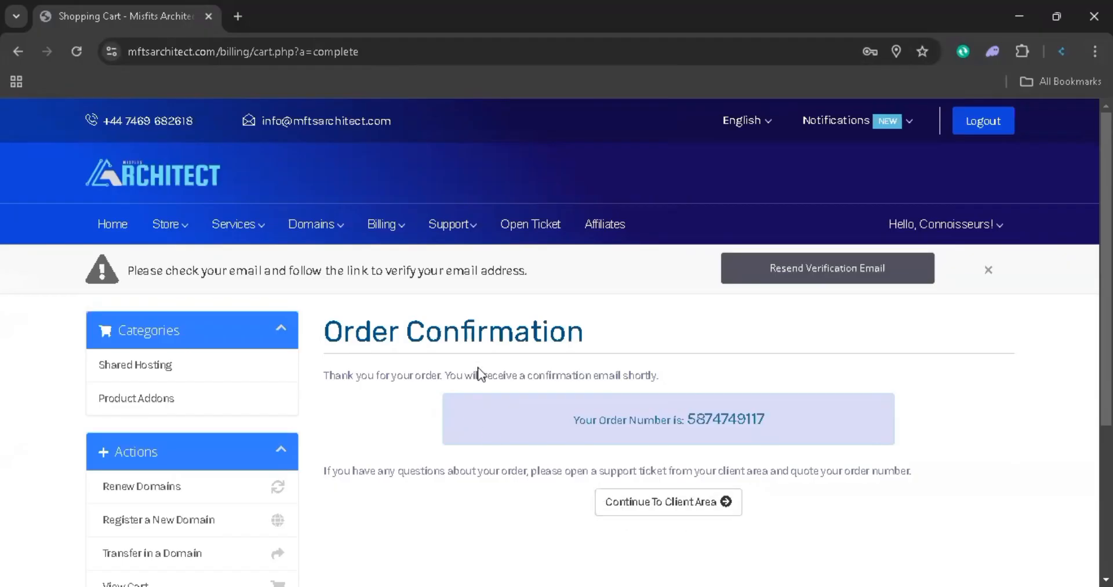
{"action": "left_click", "coordinate": [239, 15]}
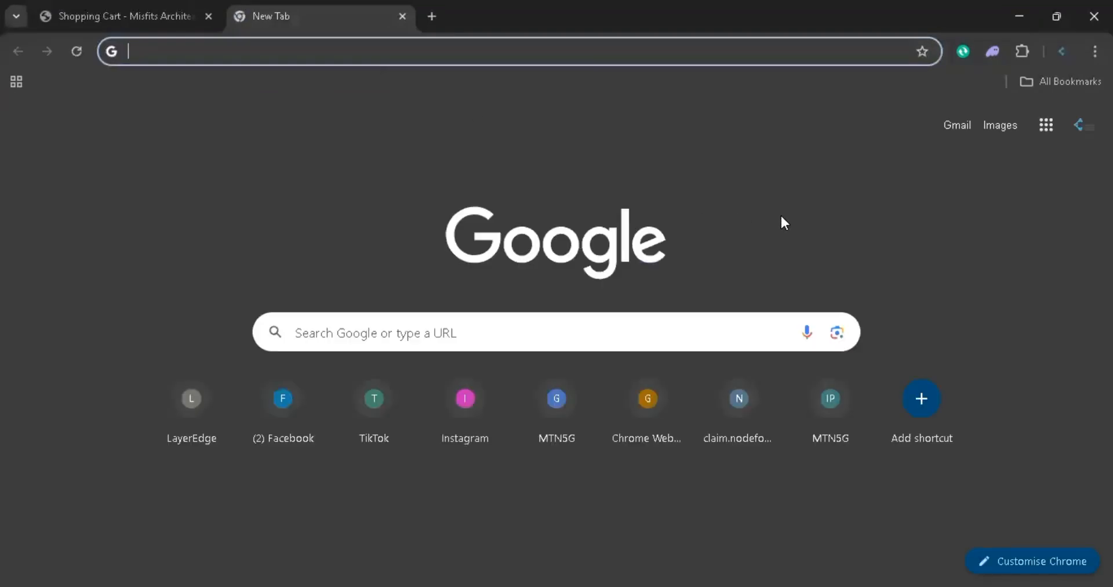
Open Gmail and read the Misfits Architect Order Confirmation email.
{"action": "left_click", "coordinate": [957, 124]}
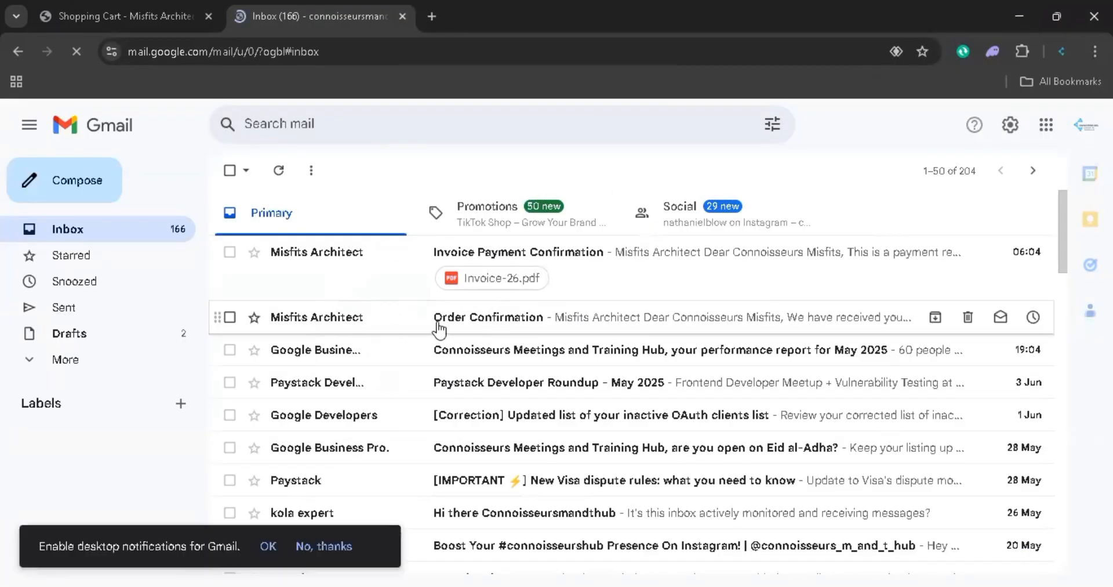
{"action": "left_click", "coordinate": [638, 318]}
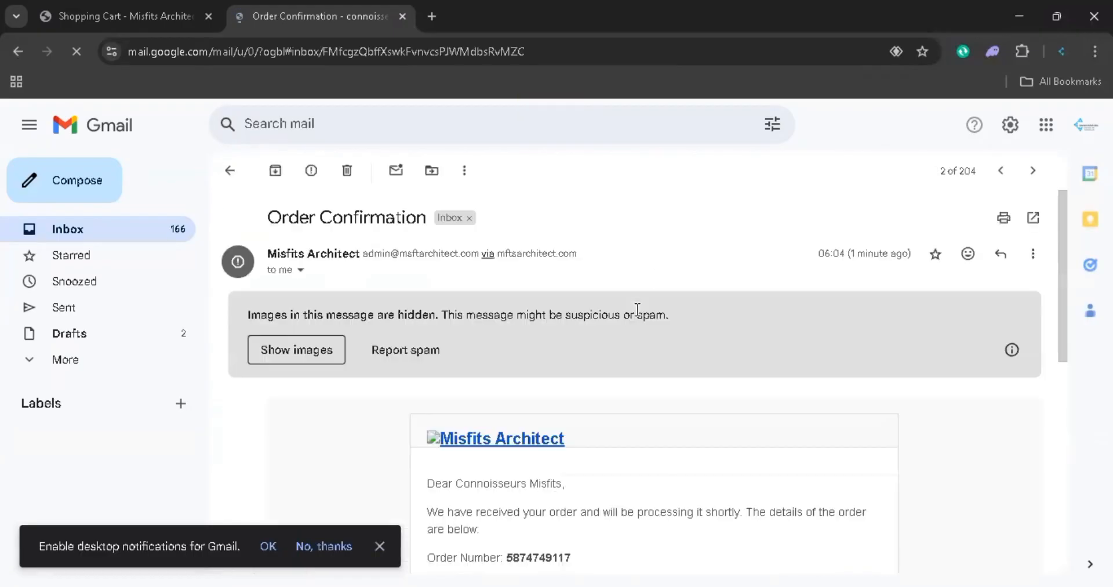
{"action": "scroll", "coordinate": [620, 395], "scroll_direction": "down", "scroll_amount": 3}
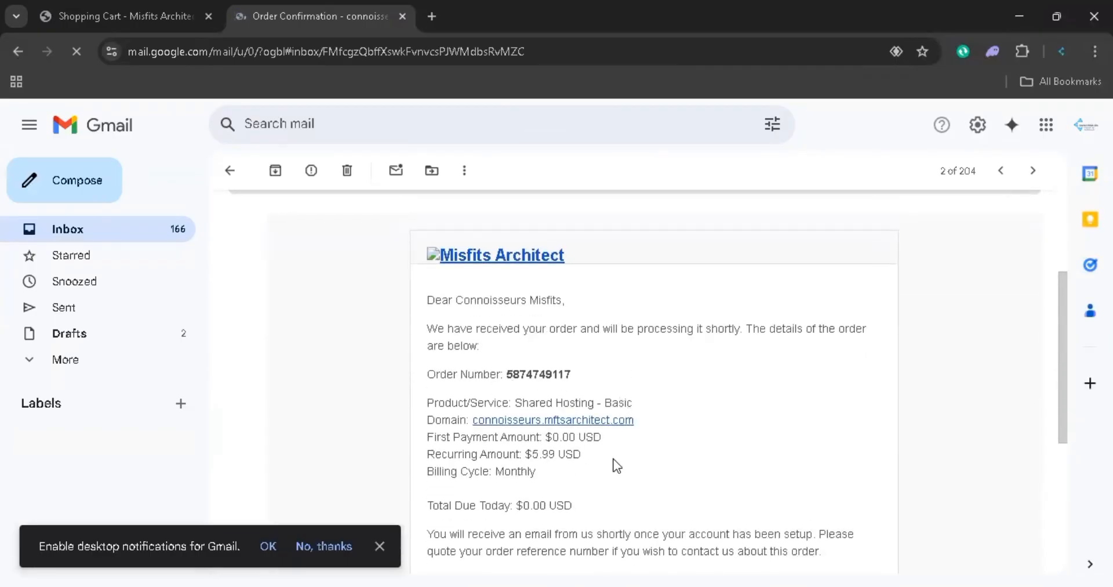
{"action": "scroll", "coordinate": [615, 463], "scroll_direction": "down", "scroll_amount": 3}
{"action": "scroll", "coordinate": [617, 463], "scroll_direction": "up", "scroll_amount": 6}
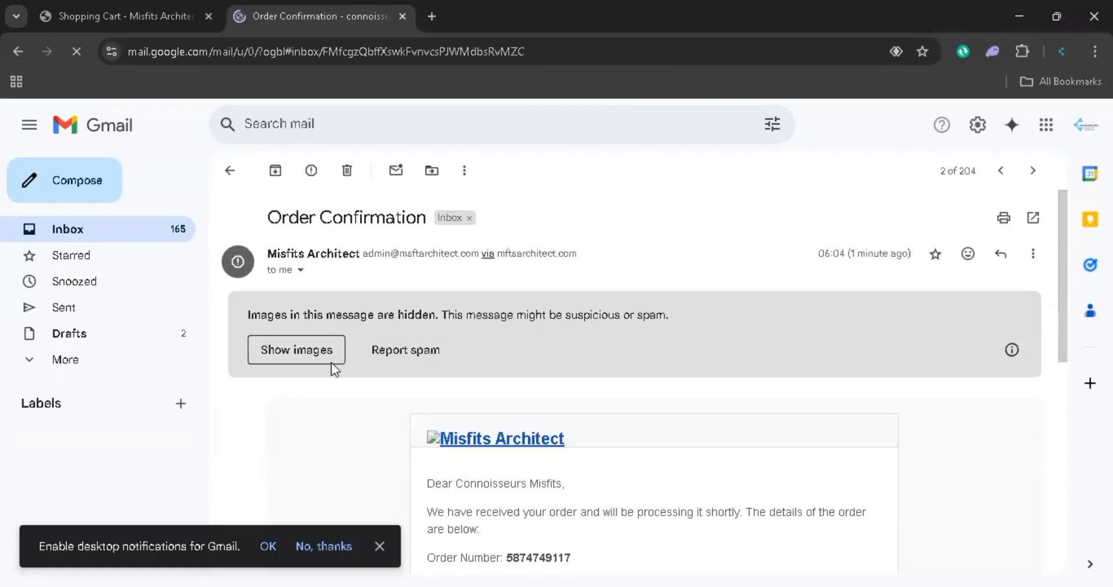
{"action": "left_click", "coordinate": [233, 172]}
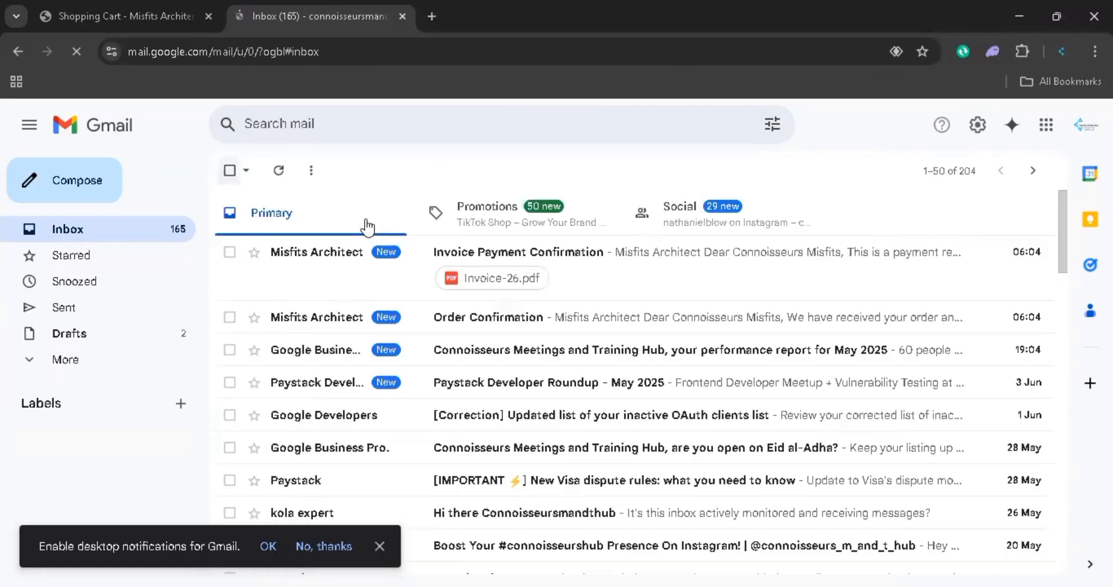
Read the Invoice Payment Confirmation email with Invoice-26.pdf, then return to the inbox.
{"action": "left_click", "coordinate": [651, 264]}
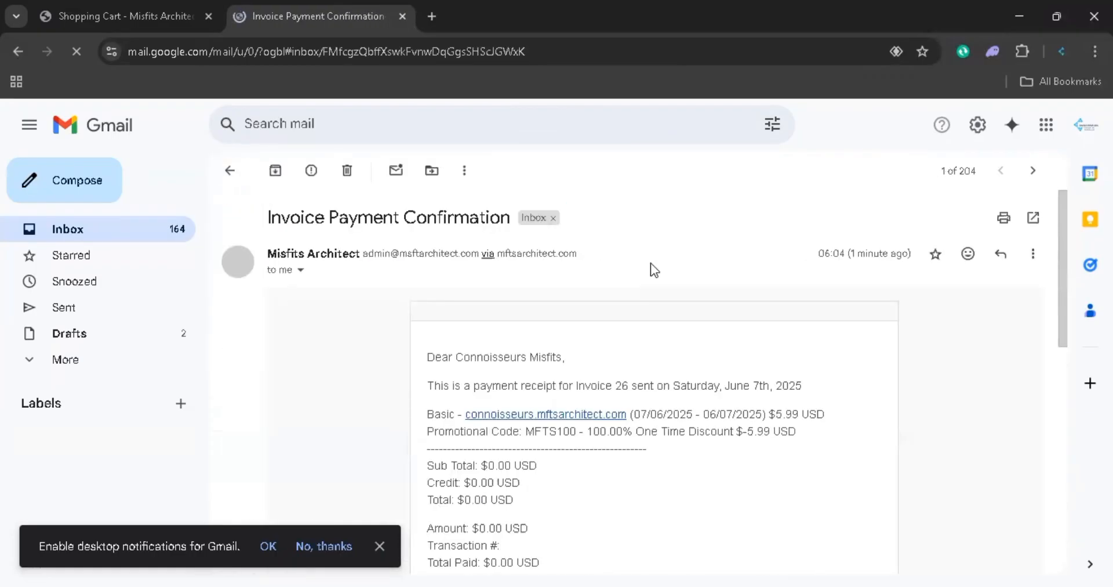
{"action": "scroll", "coordinate": [598, 381], "scroll_direction": "down", "scroll_amount": 4}
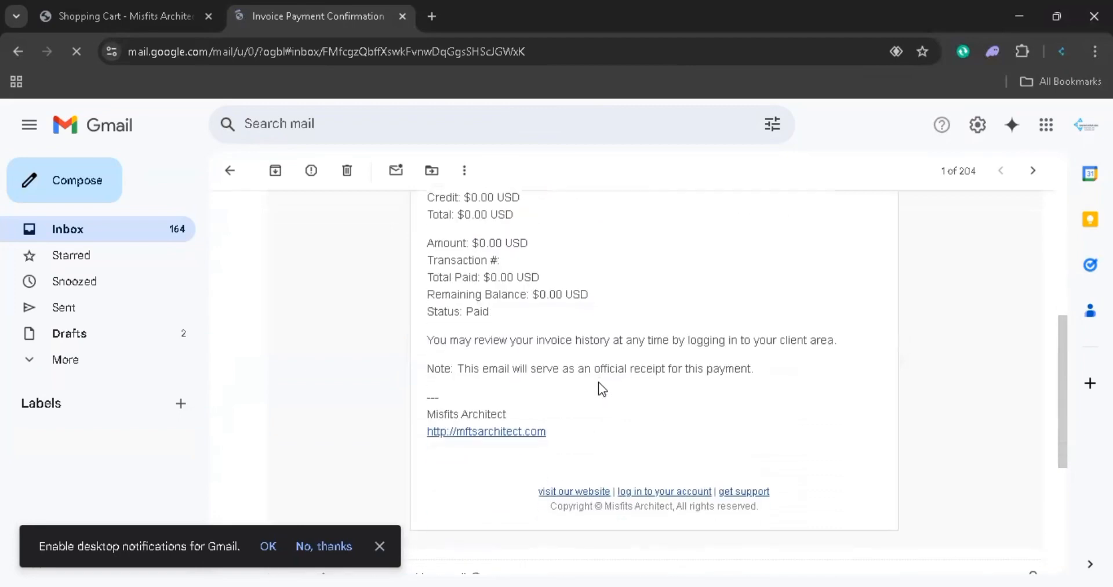
{"action": "scroll", "coordinate": [598, 381], "scroll_direction": "up", "scroll_amount": 5}
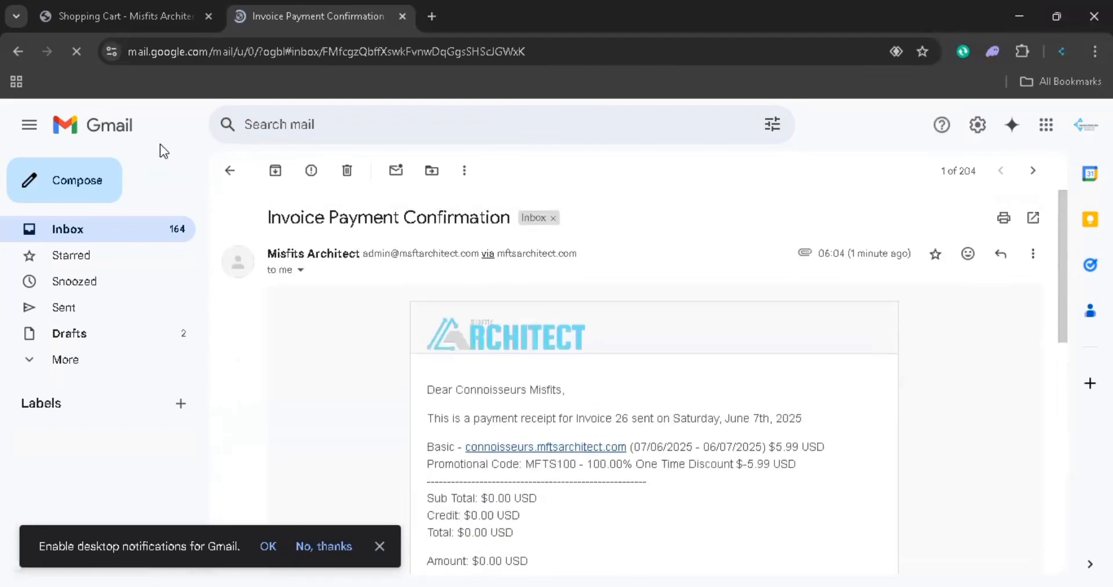
{"action": "left_click", "coordinate": [230, 170]}
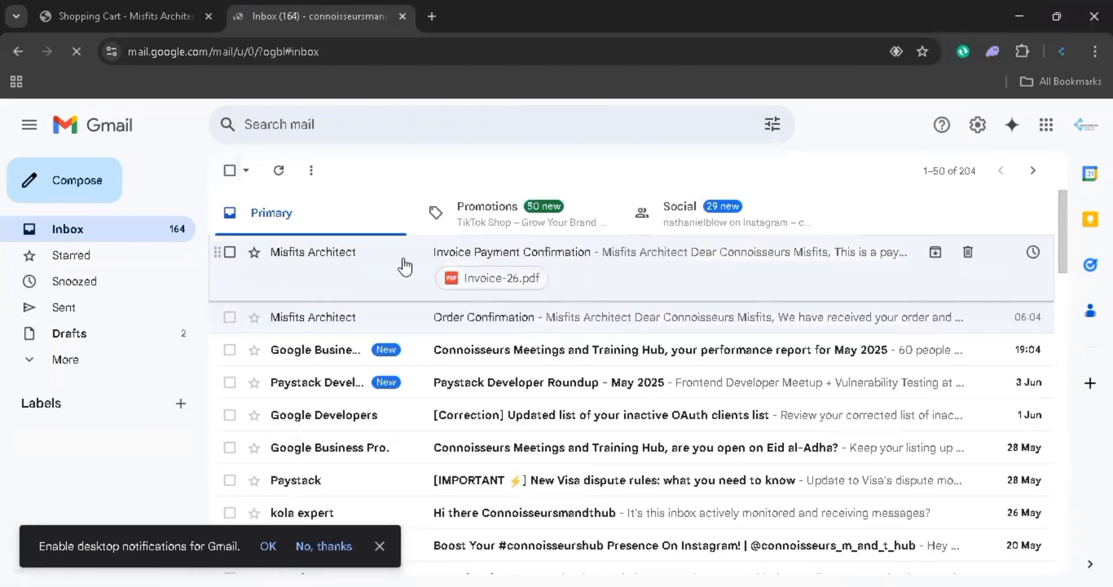
{"action": "left_click", "coordinate": [62, 357]}
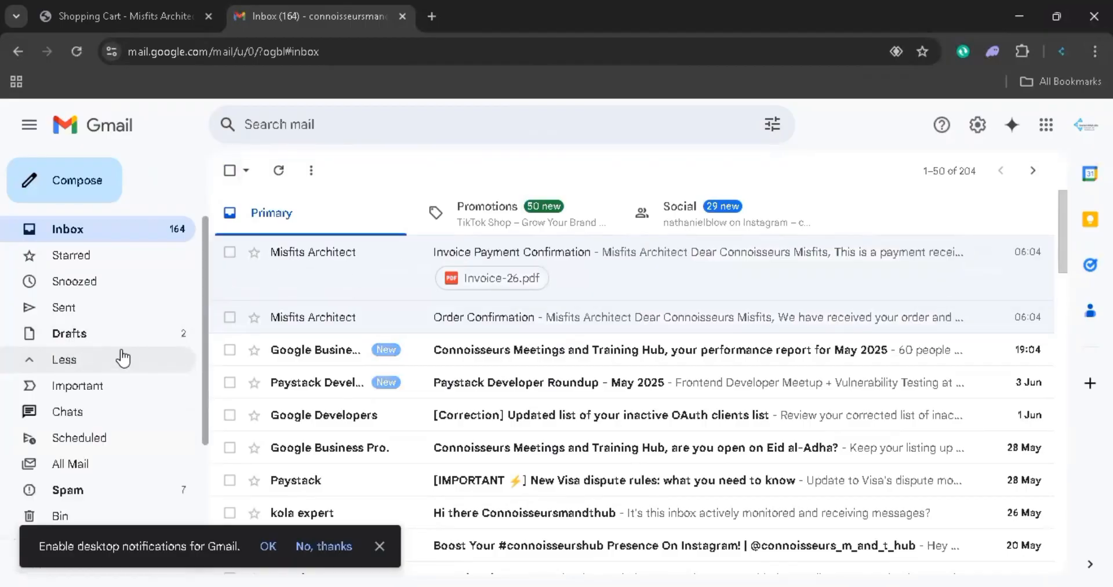
Open the Email Address Verification message in Spam and follow its verification URL.
{"action": "scroll", "coordinate": [119, 362], "scroll_direction": "down", "scroll_amount": 2}
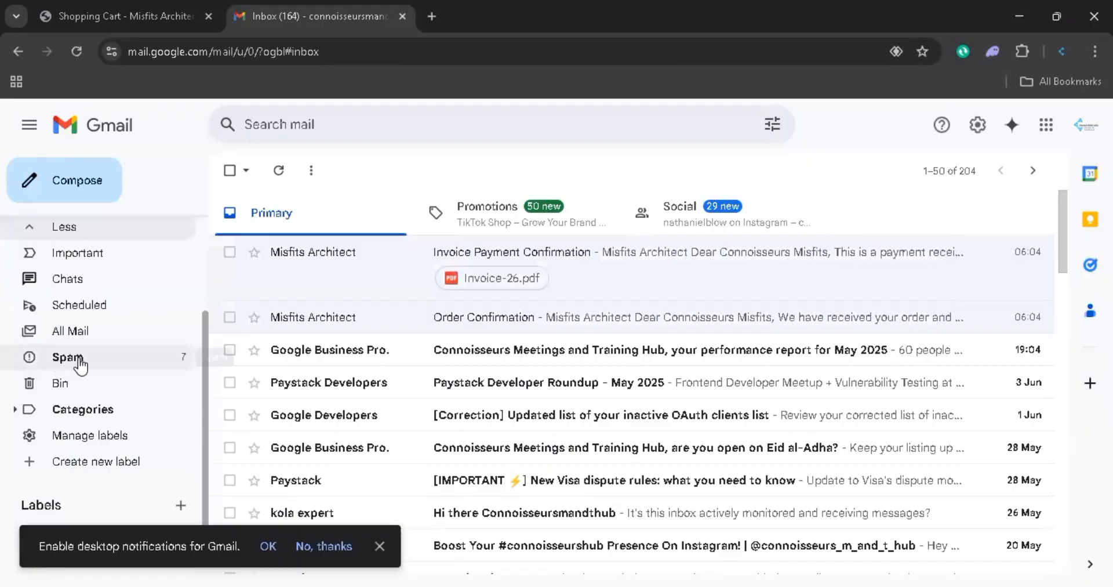
{"action": "left_click", "coordinate": [109, 359]}
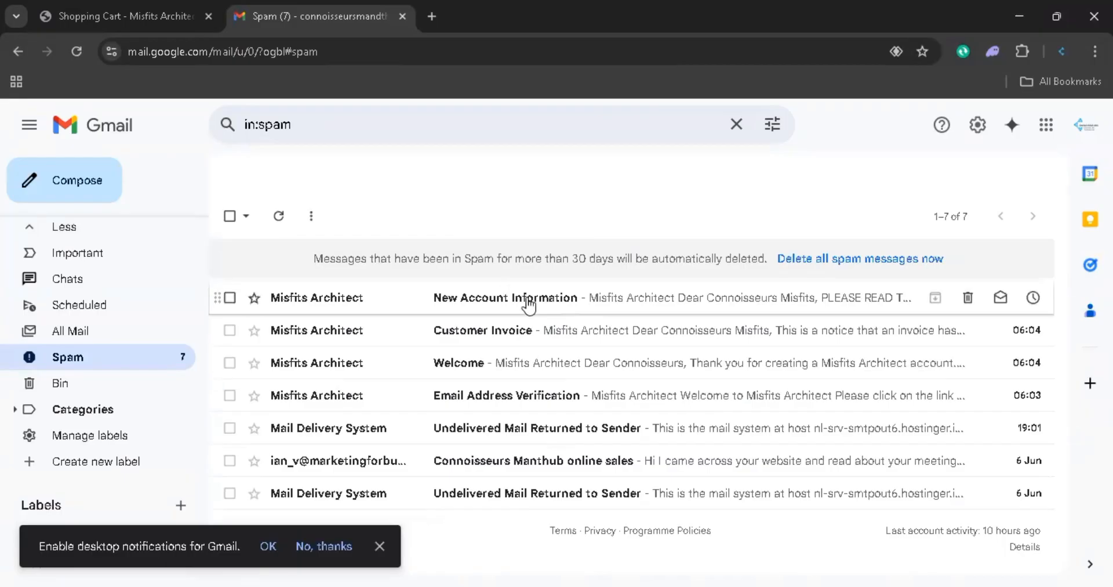
{"action": "left_click", "coordinate": [571, 404]}
{"action": "scroll", "coordinate": [569, 402], "scroll_direction": "down", "scroll_amount": 4}
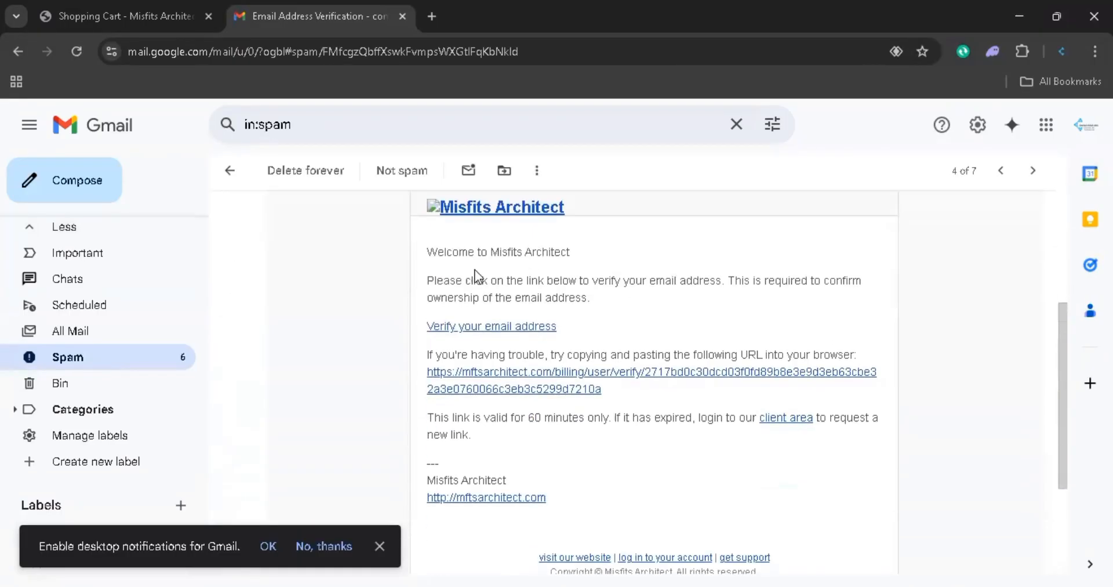
{"action": "left_click", "coordinate": [529, 382]}
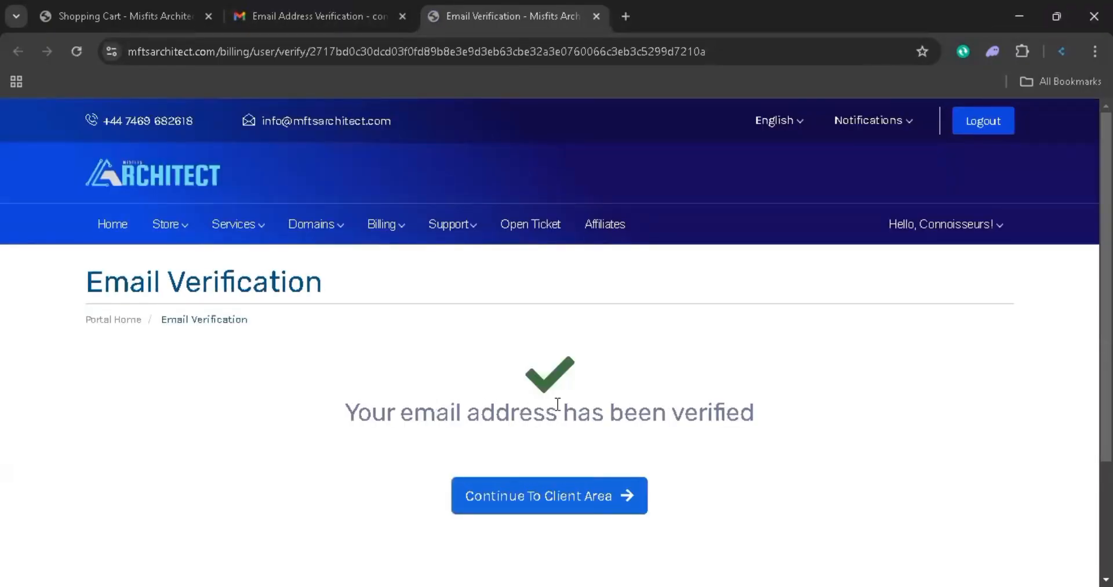
{"action": "left_click", "coordinate": [321, 16]}
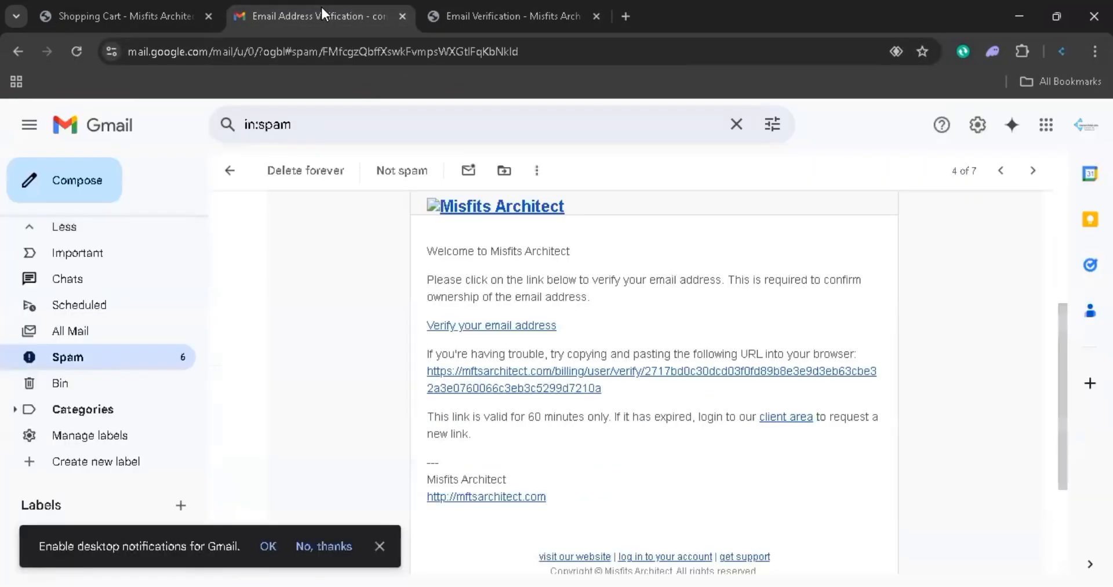
{"action": "left_click", "coordinate": [227, 169]}
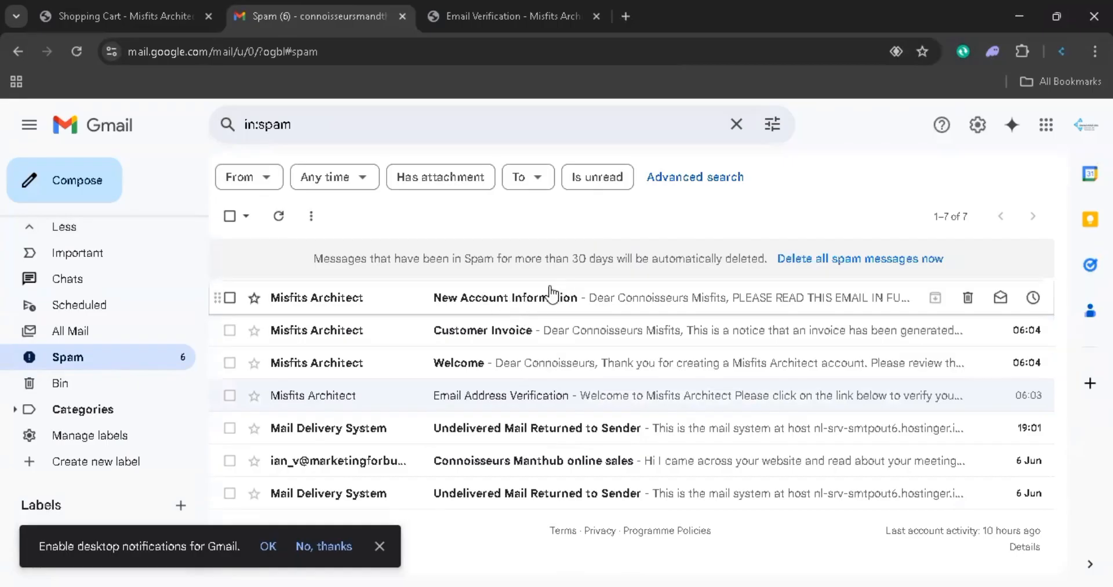
Open the New Account Information email and follow its Control Panel link to 95.216.25.188:2082.
{"action": "left_click", "coordinate": [569, 297]}
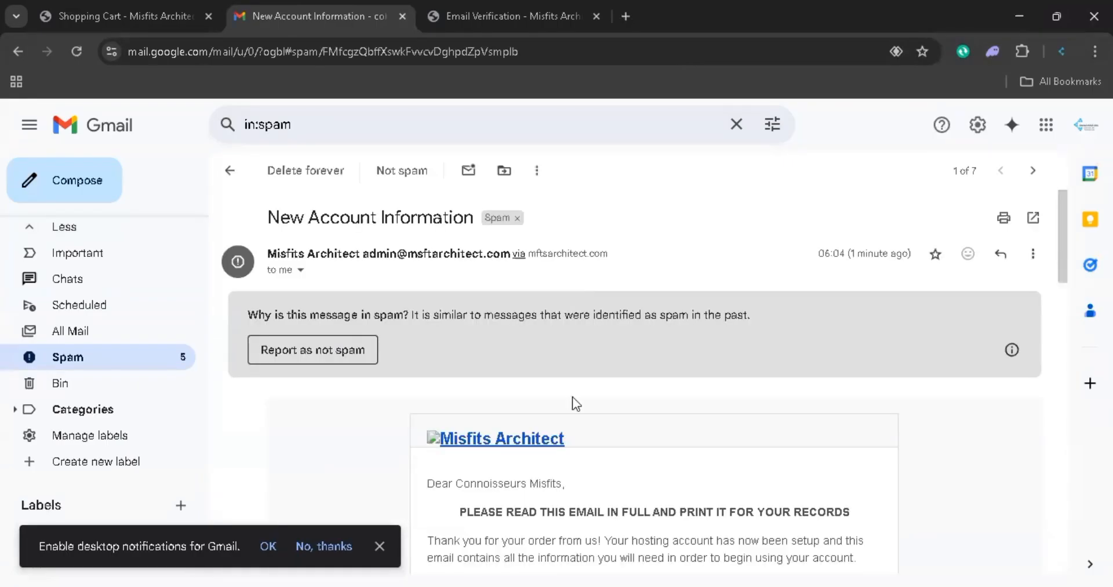
{"action": "scroll", "coordinate": [573, 400], "scroll_direction": "down", "scroll_amount": 5}
{"action": "scroll", "coordinate": [550, 313], "scroll_direction": "up", "scroll_amount": 3}
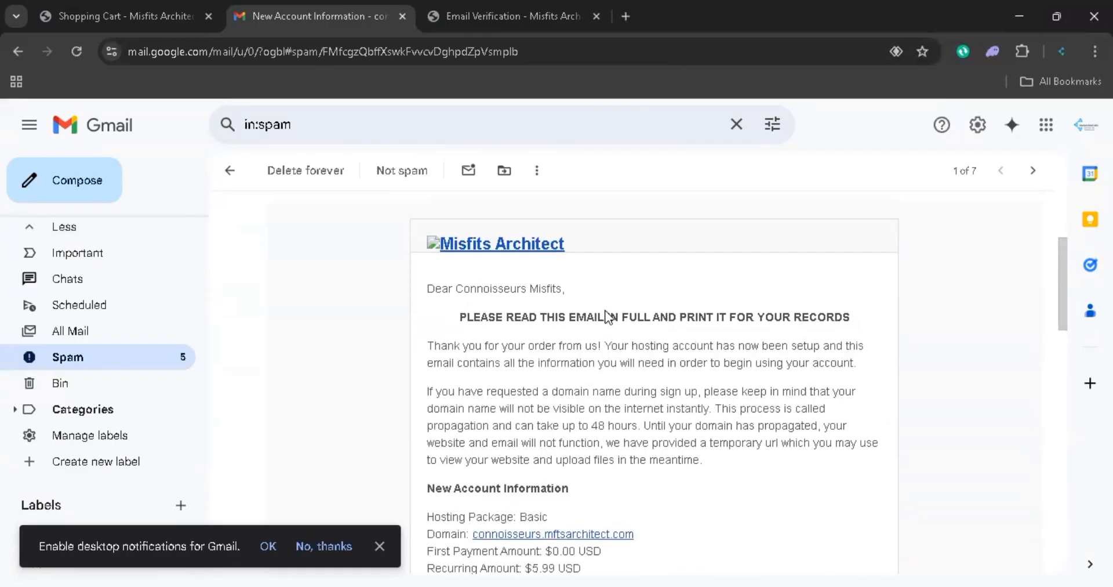
{"action": "scroll", "coordinate": [487, 406], "scroll_direction": "down", "scroll_amount": 3}
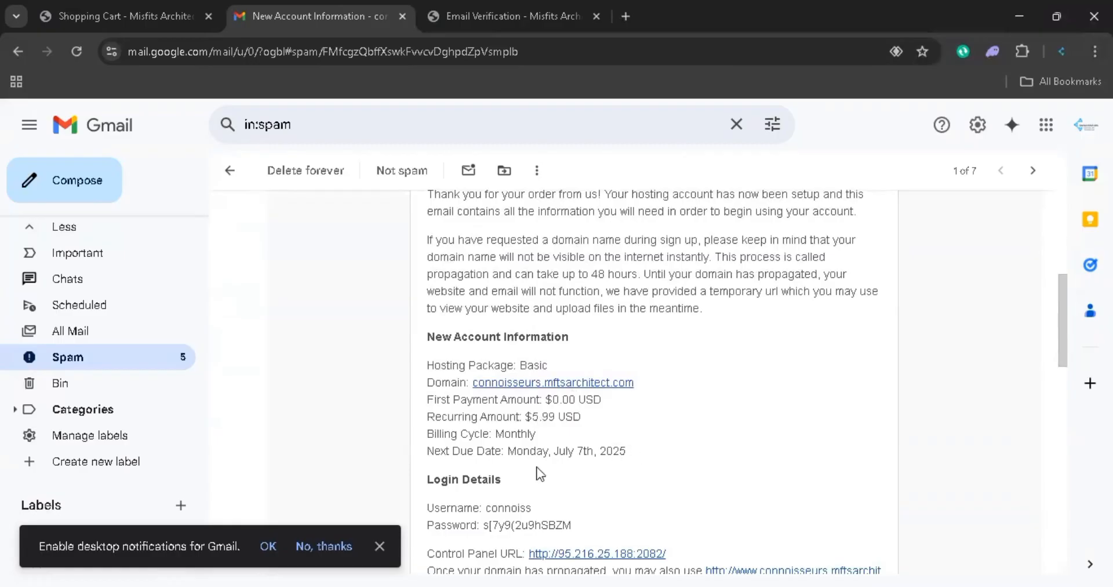
{"action": "scroll", "coordinate": [536, 472], "scroll_direction": "down", "scroll_amount": 2}
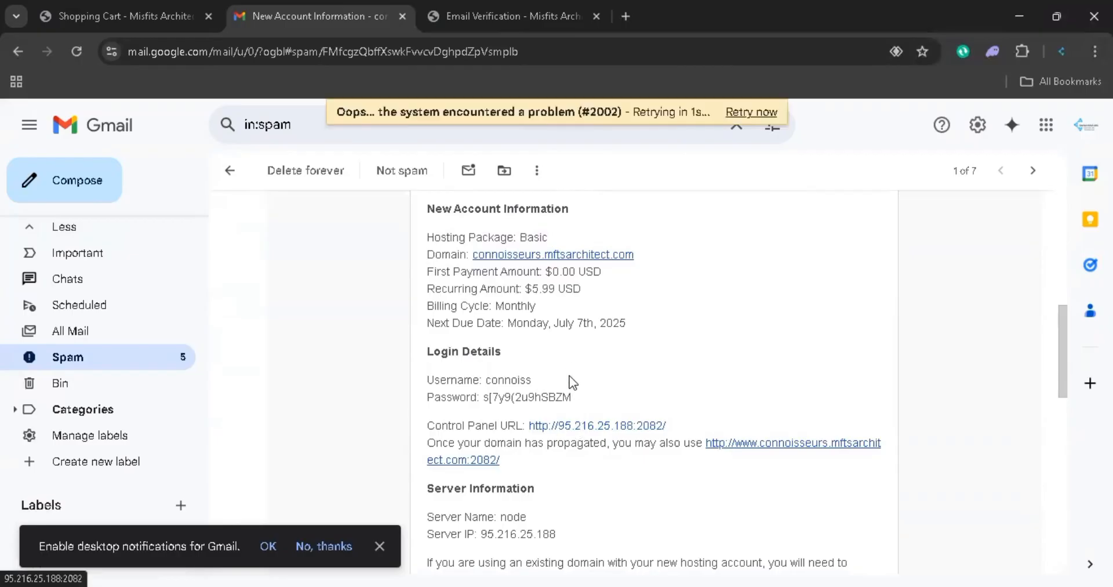
{"action": "left_click", "coordinate": [585, 426]}
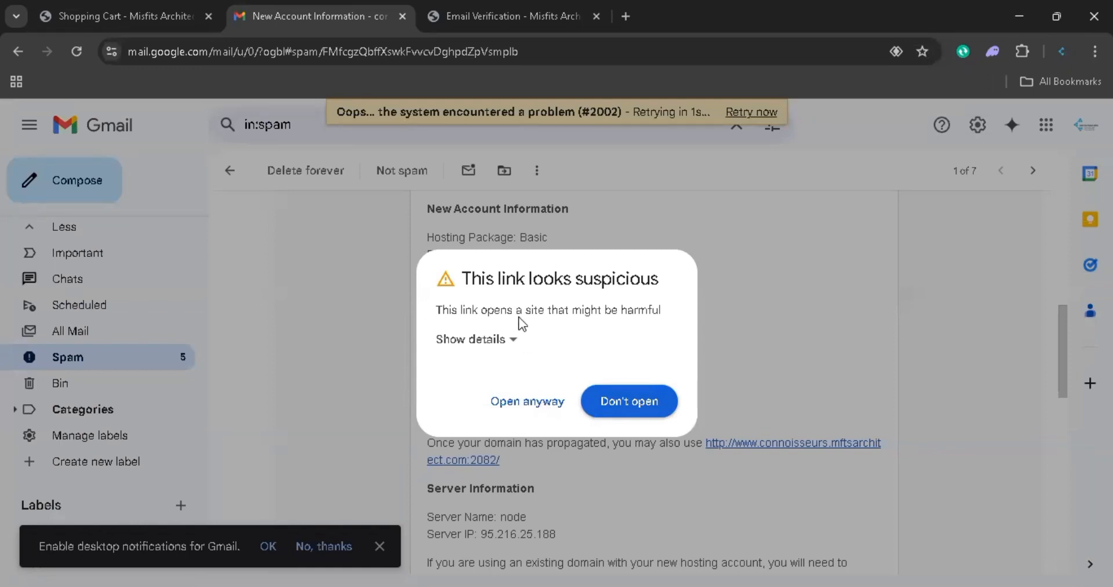
{"action": "left_click", "coordinate": [527, 401]}
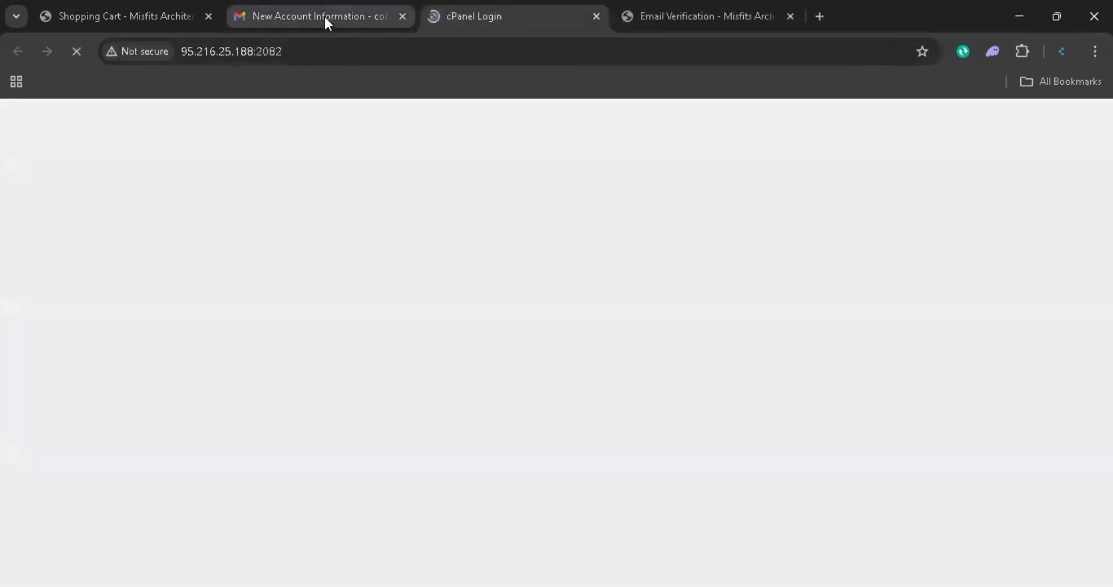
Enter the account username from the email into the cPanel Username field.
{"action": "left_click", "coordinate": [324, 15]}
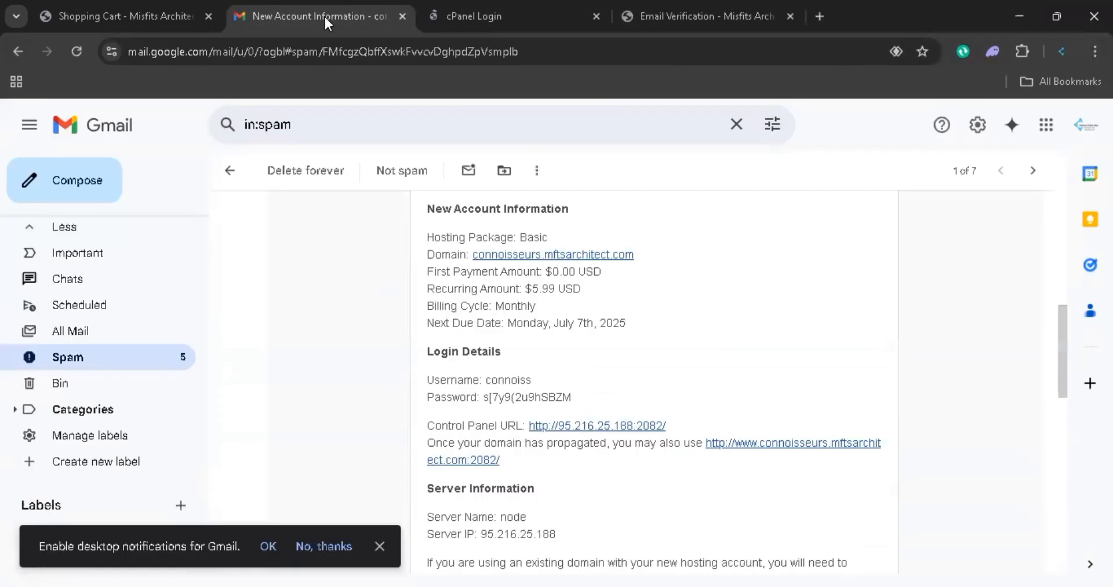
{"action": "double_click", "coordinate": [540, 377]}
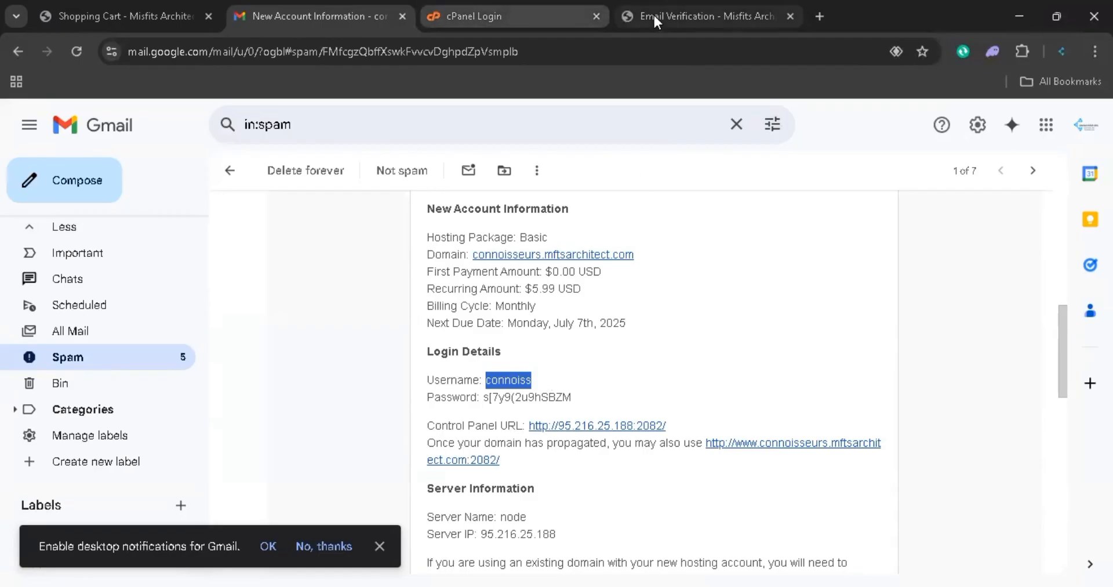
{"action": "left_click", "coordinate": [534, 15]}
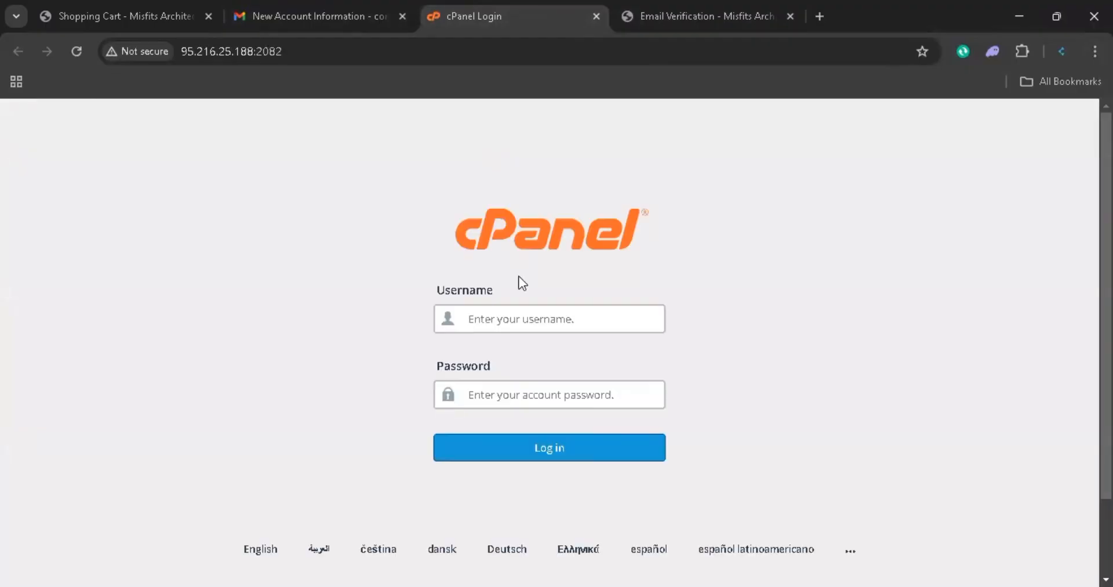
{"action": "left_click", "coordinate": [512, 316]}
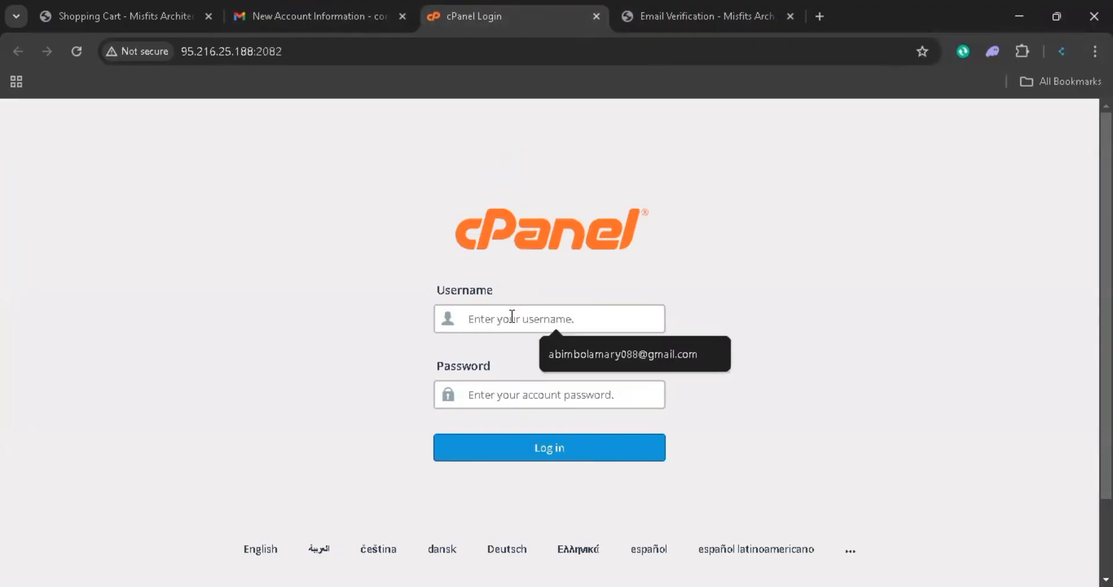
{"action": "type", "text": "connoiss"}
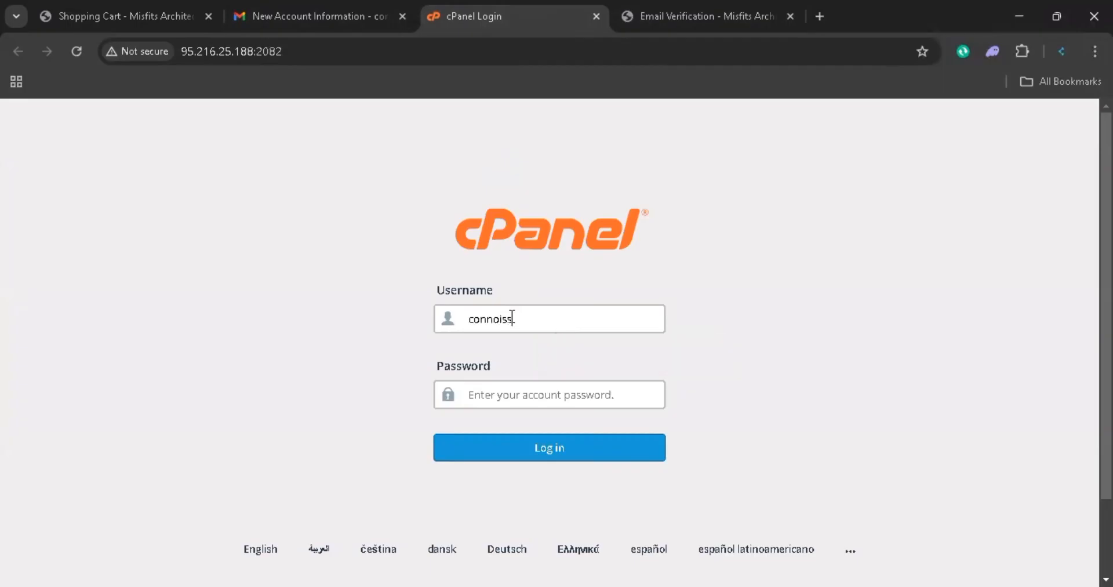
Copy the account password from the email, paste it and log in to cPanel.
{"action": "left_click", "coordinate": [308, 9]}
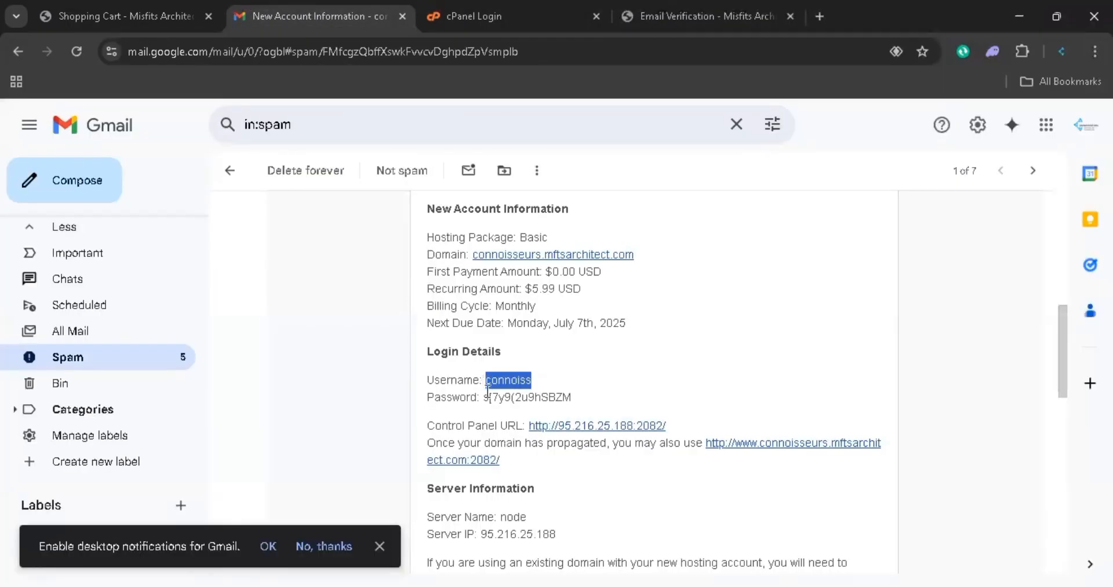
{"action": "left_click_drag", "start_coordinate": [544, 394], "coordinate": [599, 396]}
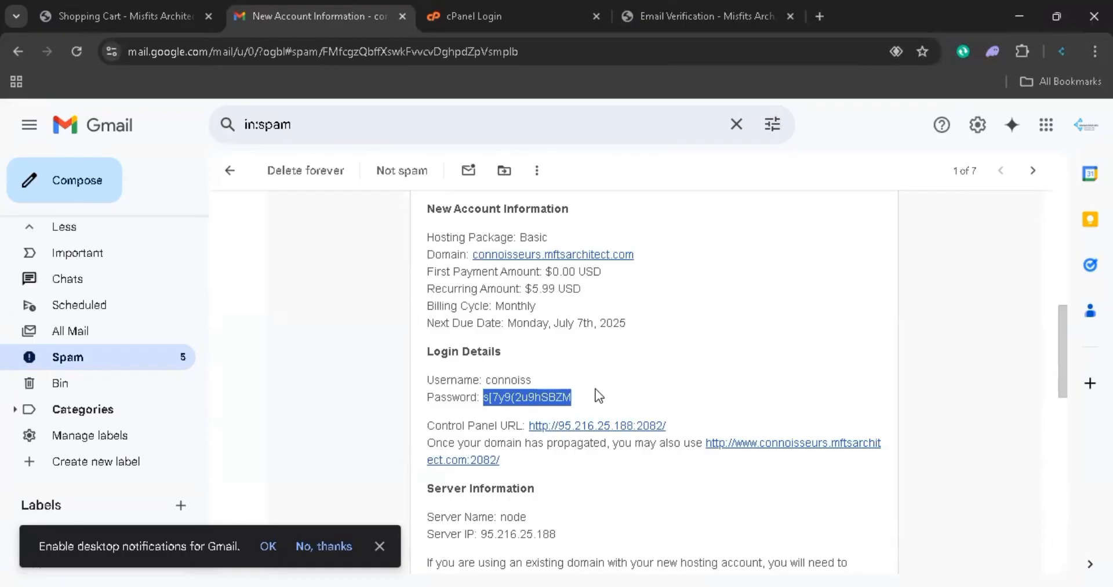
{"action": "left_click", "coordinate": [506, 3]}
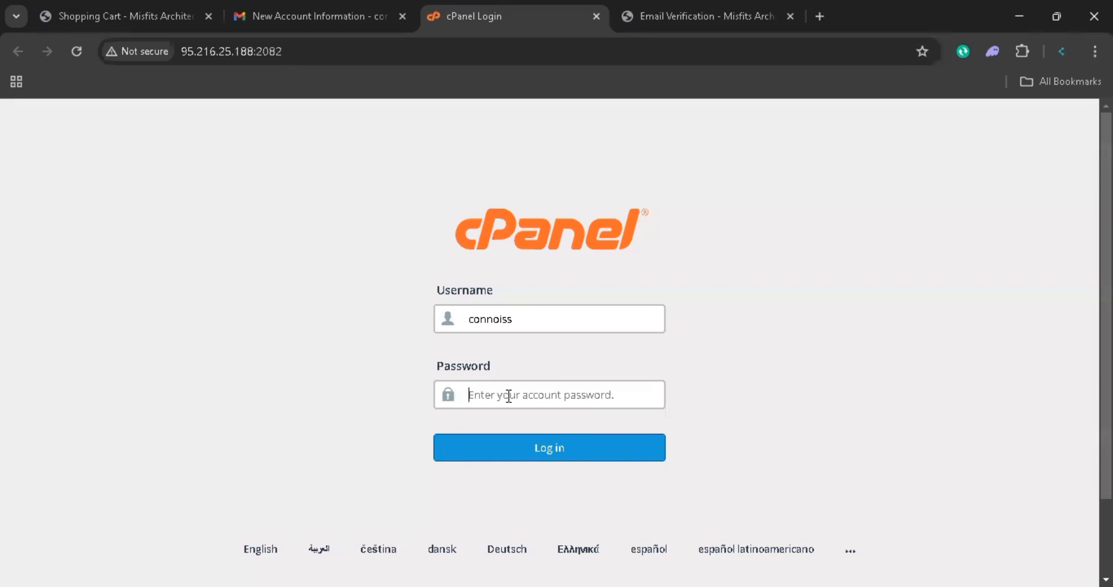
{"action": "key", "text": "ctrl+v"}
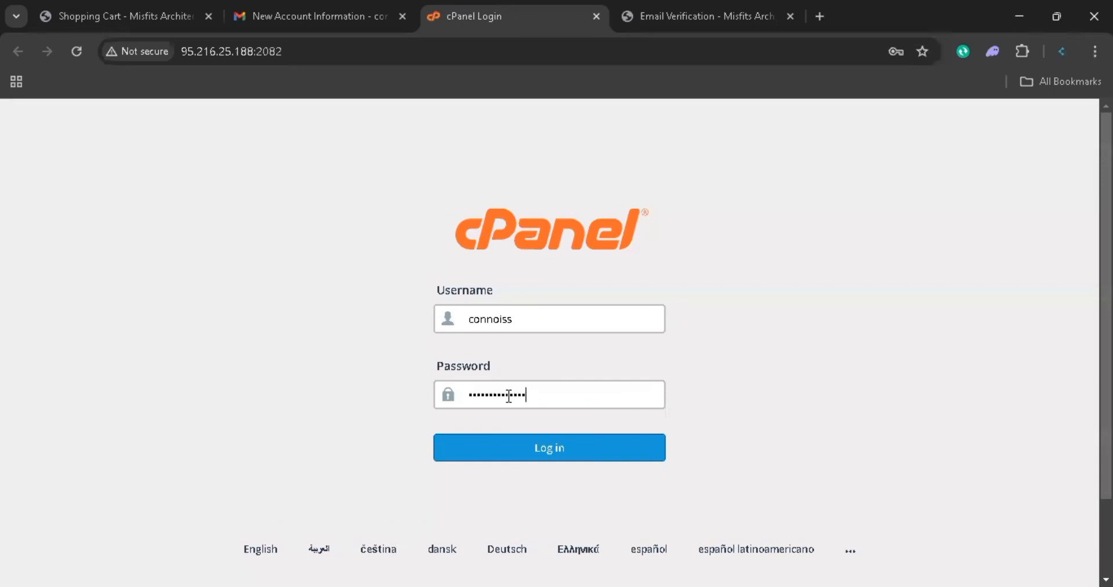
{"action": "left_click", "coordinate": [543, 452]}
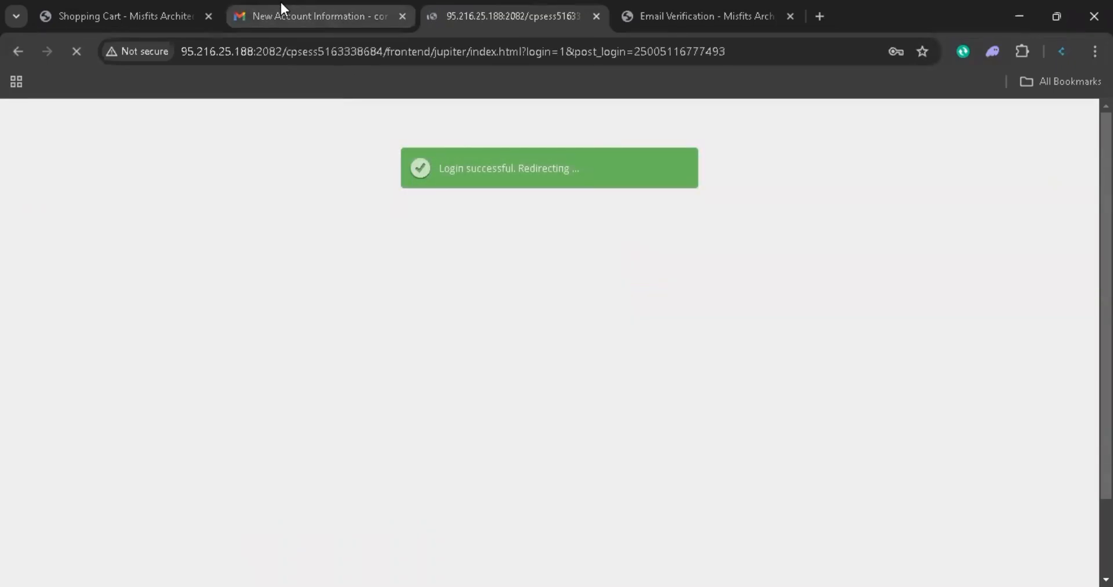
{"action": "left_click", "coordinate": [280, 2]}
{"action": "left_click", "coordinate": [124, 8]}
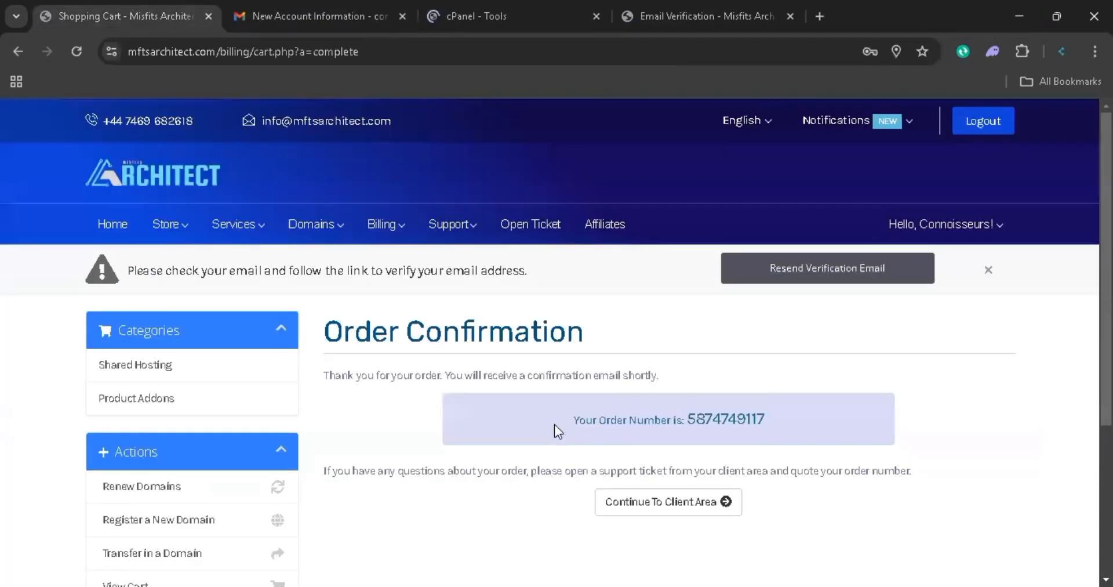
{"action": "left_click", "coordinate": [641, 502]}
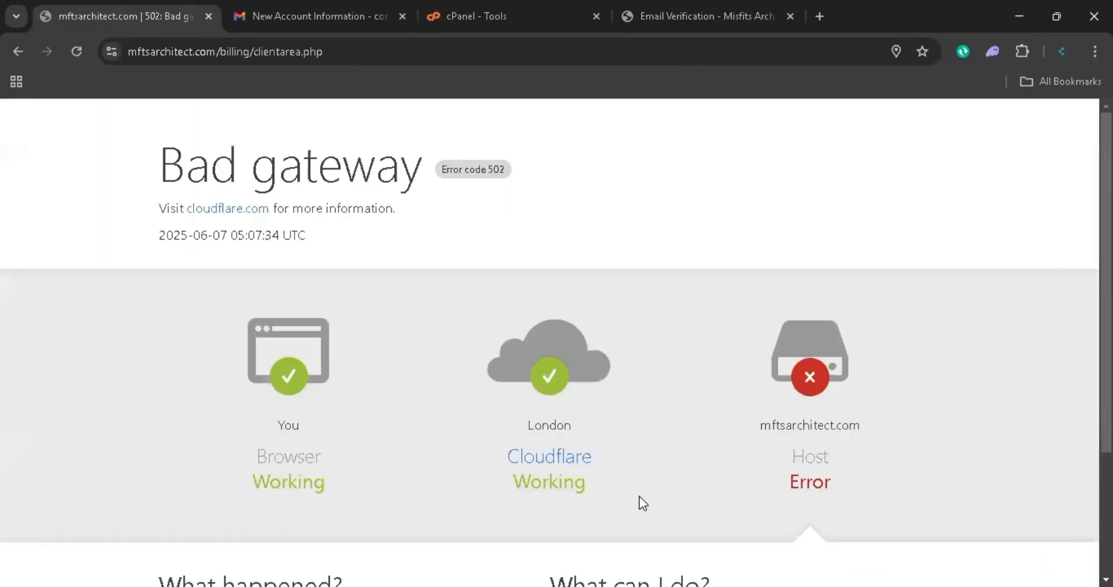
{"action": "left_click", "coordinate": [78, 52]}
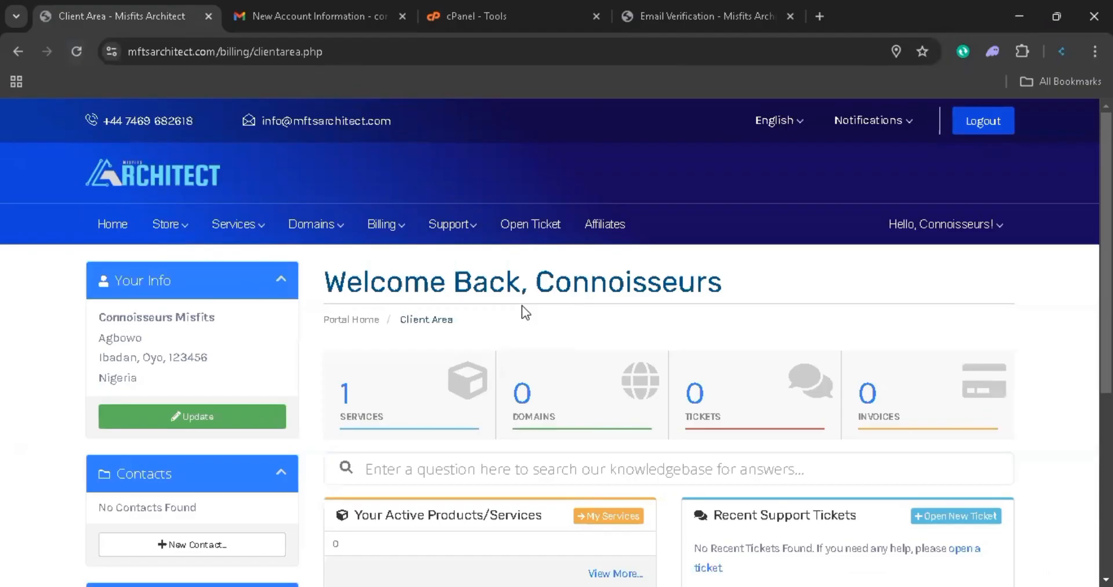
{"action": "scroll", "coordinate": [603, 429], "scroll_direction": "down", "scroll_amount": 3}
{"action": "scroll", "coordinate": [604, 424], "scroll_direction": "down", "scroll_amount": 2}
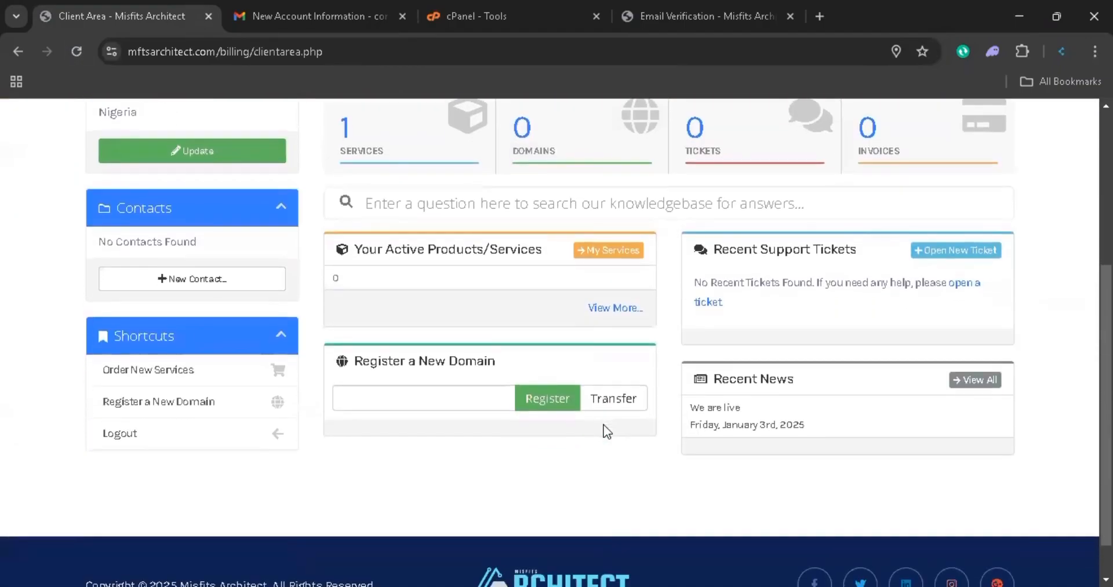
{"action": "scroll", "coordinate": [603, 424], "scroll_direction": "up", "scroll_amount": 3}
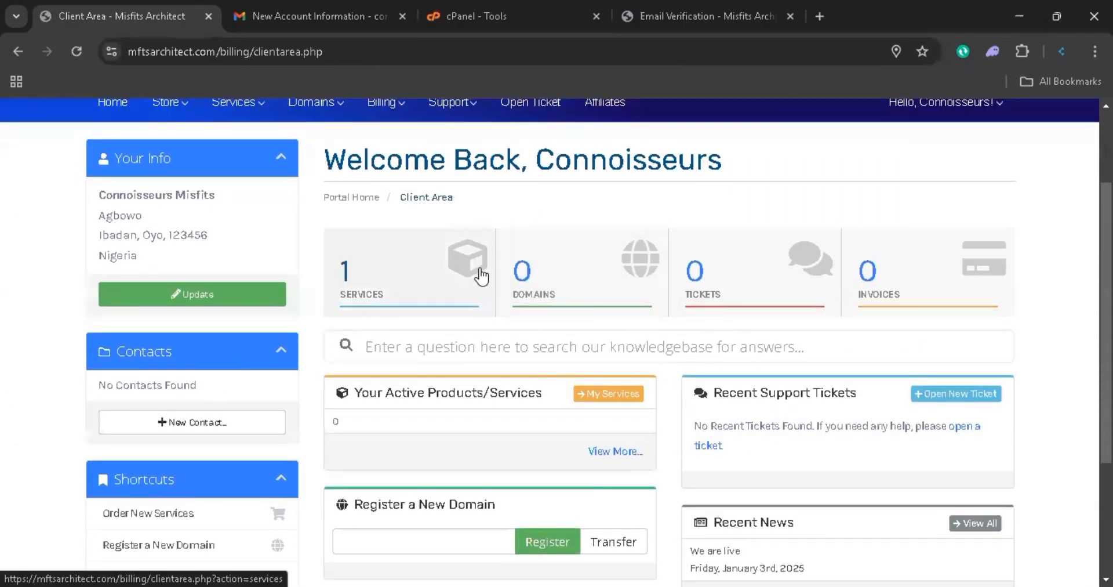
{"action": "scroll", "coordinate": [470, 264], "scroll_direction": "up", "scroll_amount": 2}
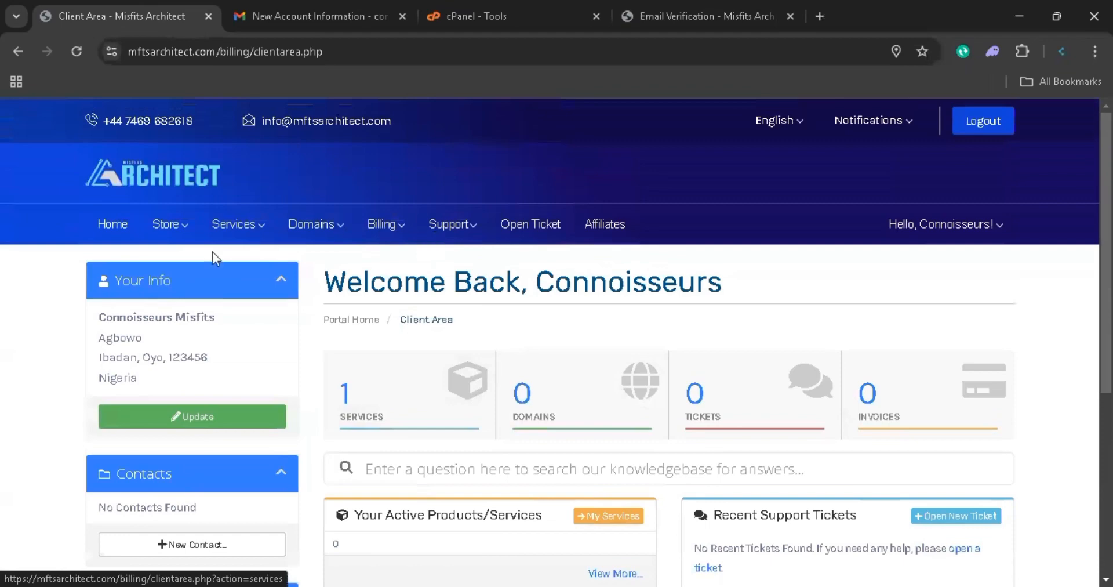
{"action": "scroll", "coordinate": [538, 314], "scroll_direction": "down", "scroll_amount": 5}
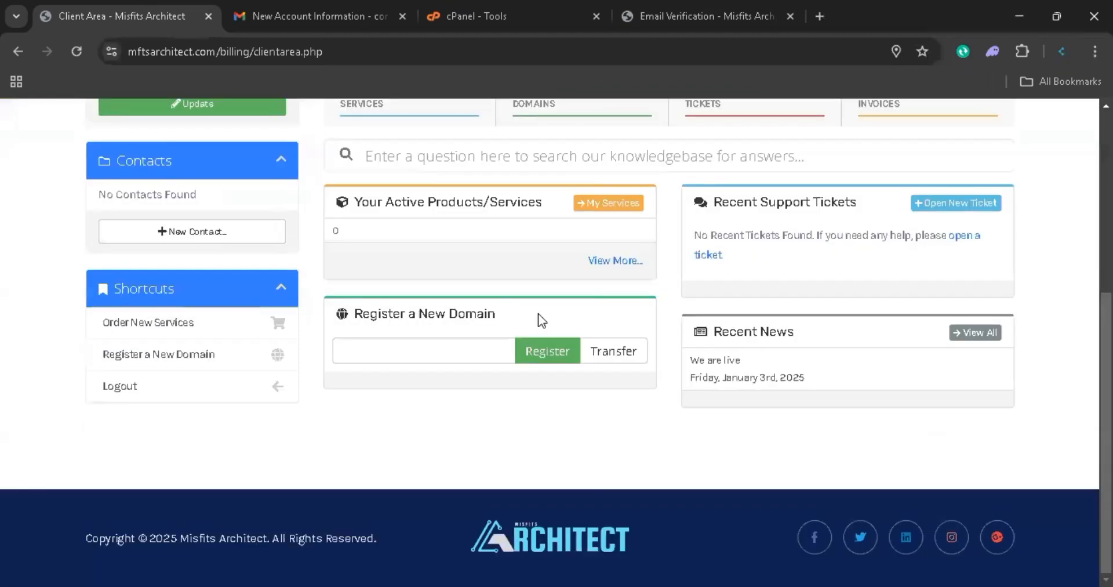
{"action": "scroll", "coordinate": [538, 313], "scroll_direction": "up", "scroll_amount": 5}
{"action": "scroll", "coordinate": [540, 318], "scroll_direction": "up", "scroll_amount": 1}
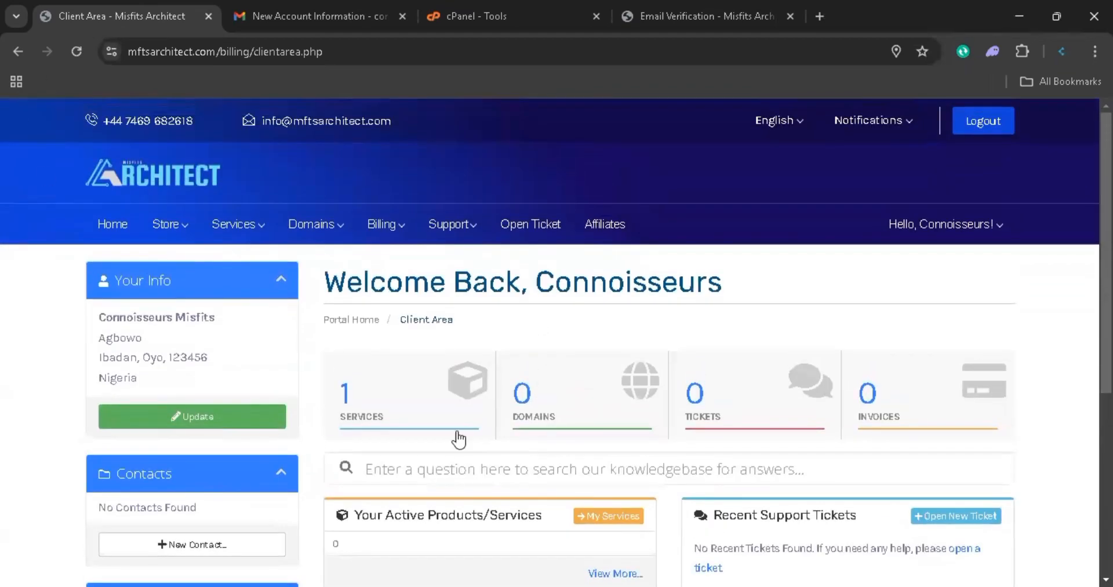
On the cPanel Tools page, dismiss the save-password and welcome prompts and scroll to Security.
{"action": "left_click", "coordinate": [511, 5]}
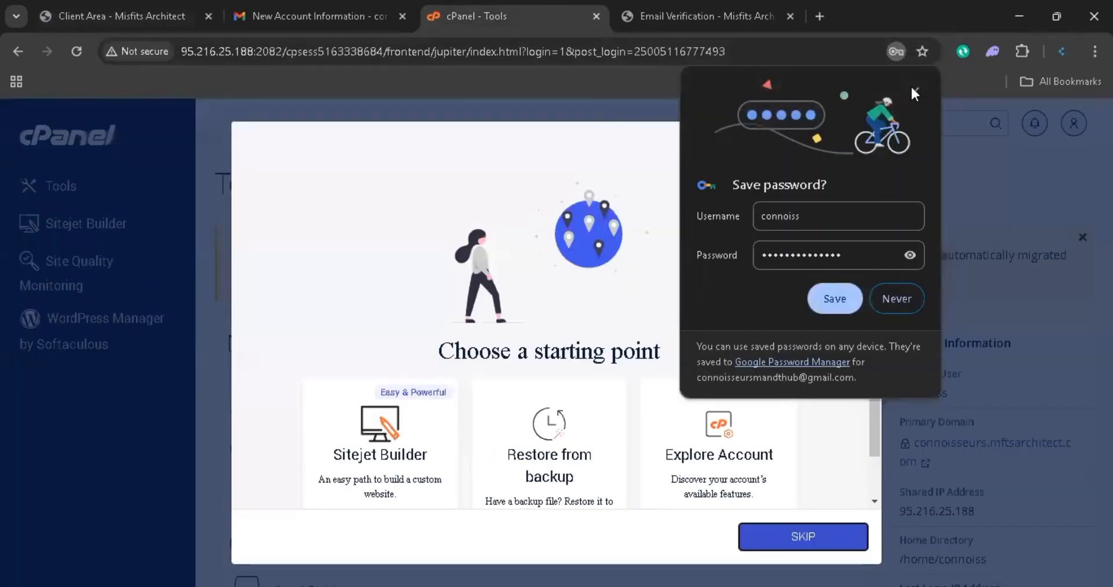
{"action": "left_click", "coordinate": [913, 91]}
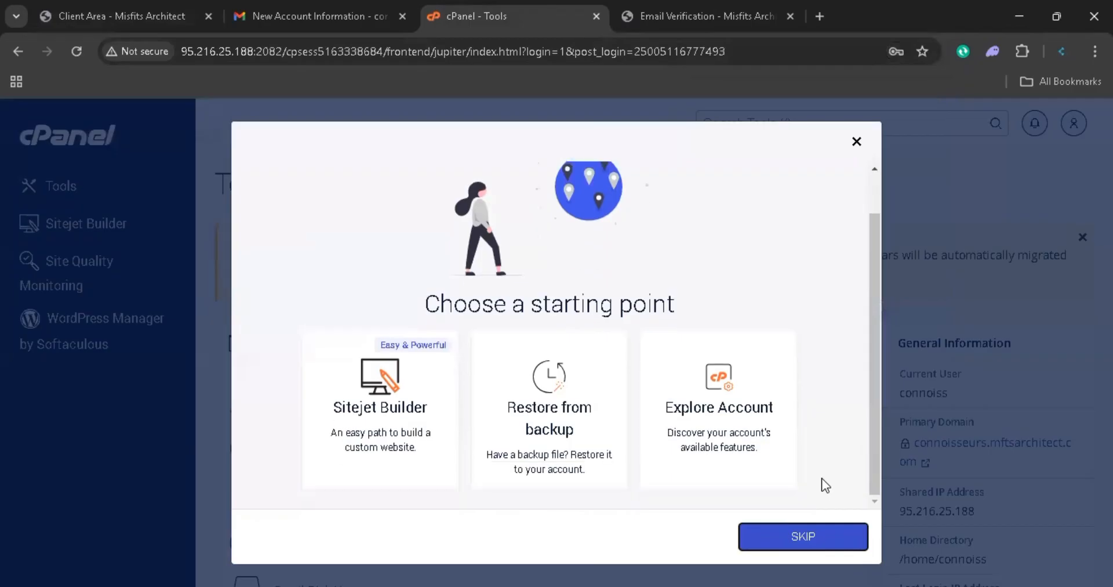
{"action": "left_click", "coordinate": [803, 538]}
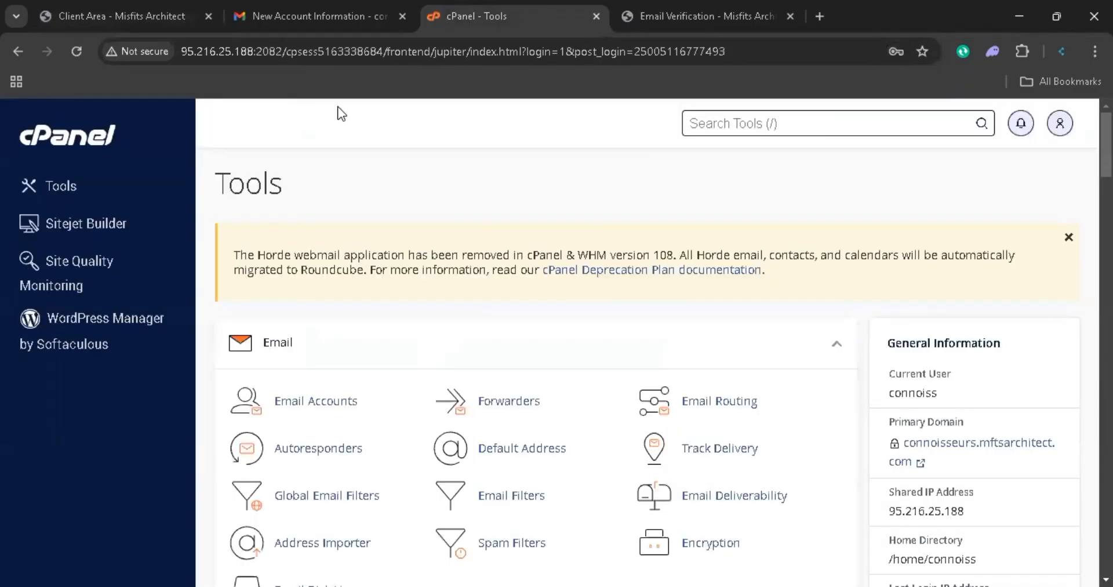
{"action": "scroll", "coordinate": [545, 326], "scroll_direction": "down", "scroll_amount": 16}
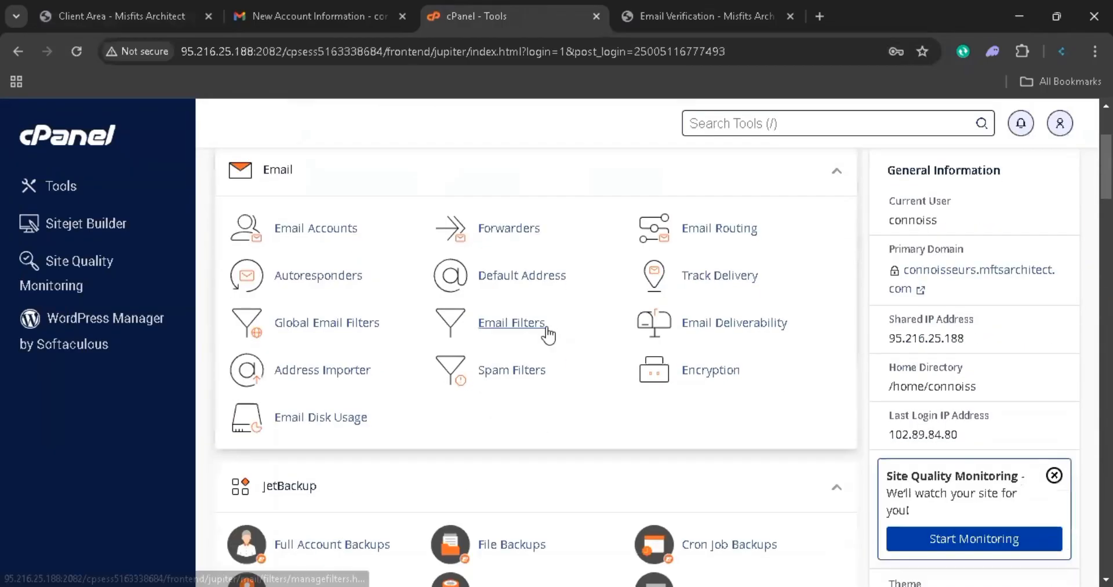
{"action": "scroll", "coordinate": [548, 335], "scroll_direction": "down", "scroll_amount": 3}
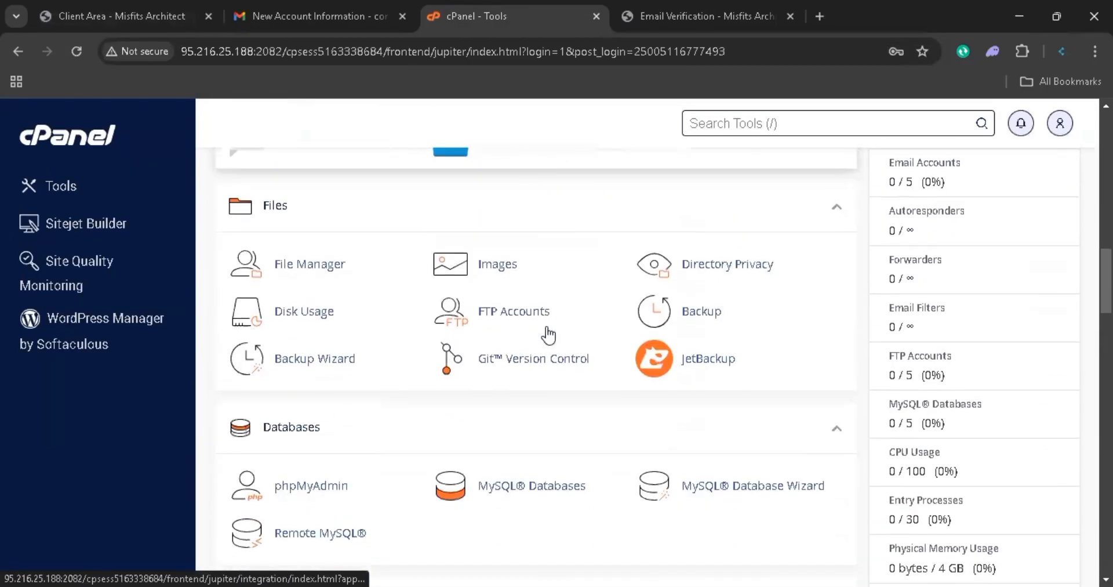
{"action": "scroll", "coordinate": [549, 334], "scroll_direction": "down", "scroll_amount": 4}
{"action": "scroll", "coordinate": [546, 326], "scroll_direction": "down", "scroll_amount": 3}
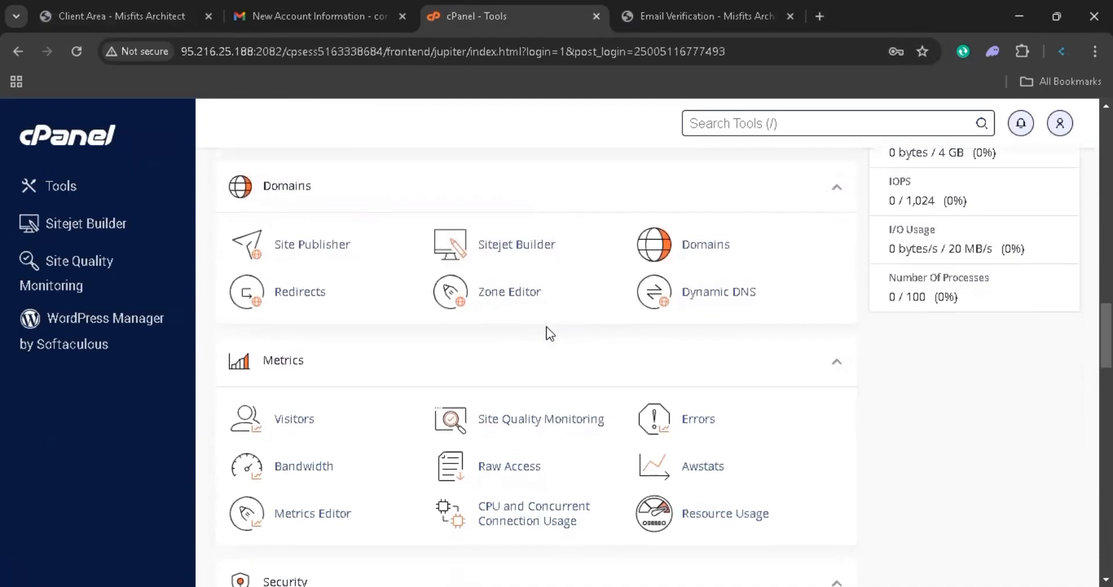
{"action": "scroll", "coordinate": [546, 326], "scroll_direction": "down", "scroll_amount": 5}
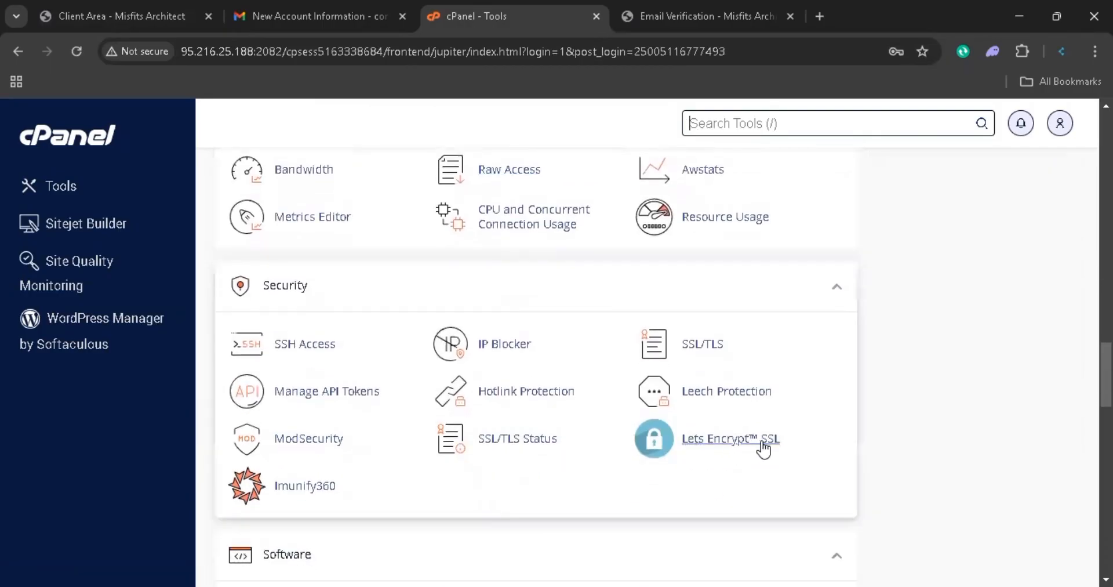
Issue a Let's Encrypt certificate for connoisseurs.mftsarchitect.com with http-01 validation, then return to the list.
{"action": "left_click", "coordinate": [723, 444]}
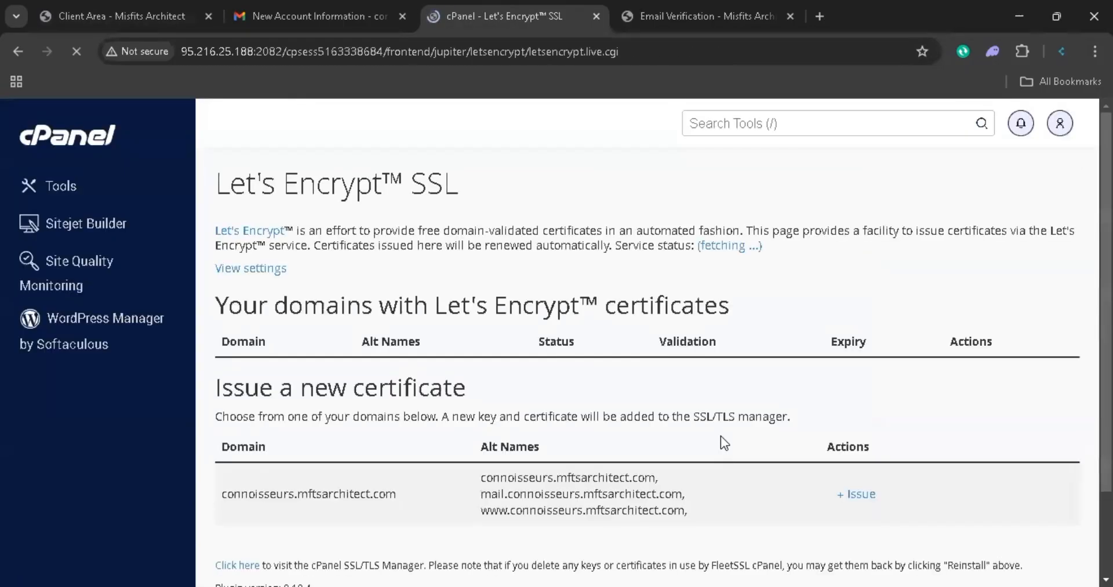
{"action": "scroll", "coordinate": [628, 413], "scroll_direction": "down", "scroll_amount": 3}
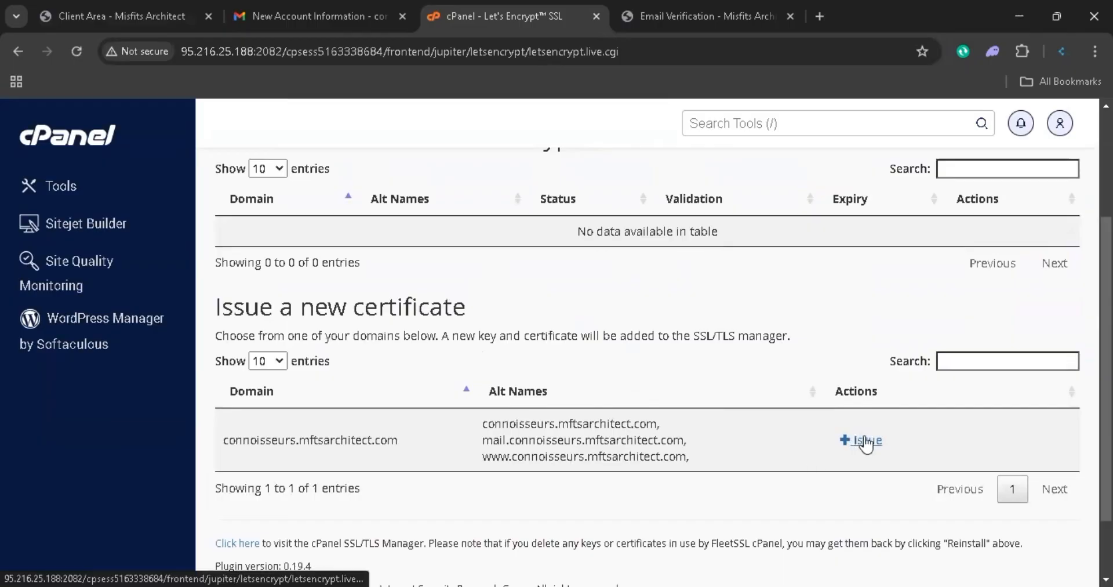
{"action": "left_click", "coordinate": [866, 441]}
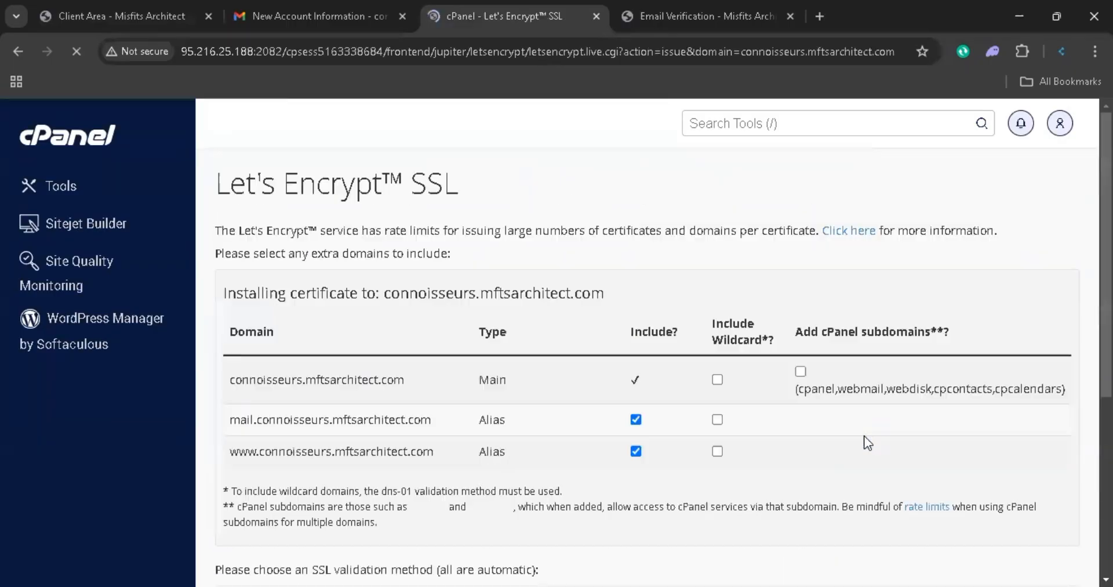
{"action": "scroll", "coordinate": [551, 444], "scroll_direction": "down", "scroll_amount": 5}
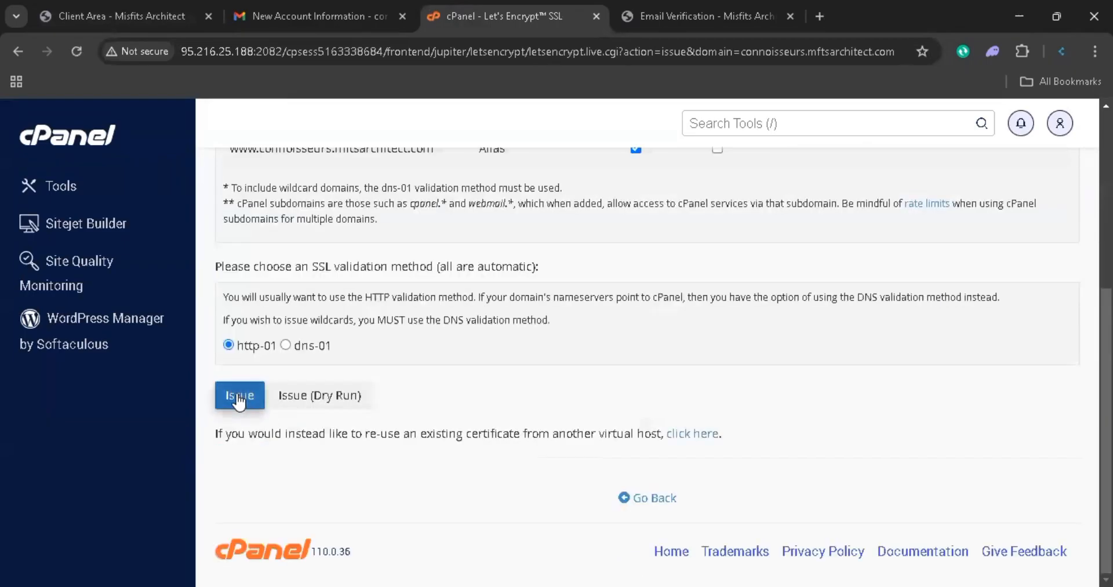
{"action": "left_click", "coordinate": [239, 396]}
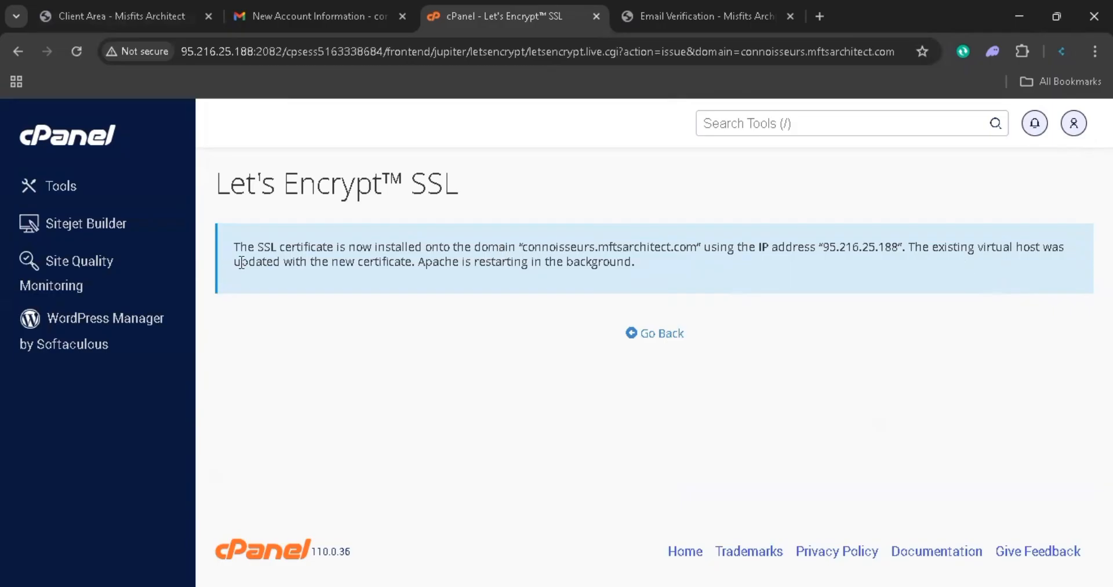
{"action": "left_click", "coordinate": [652, 336]}
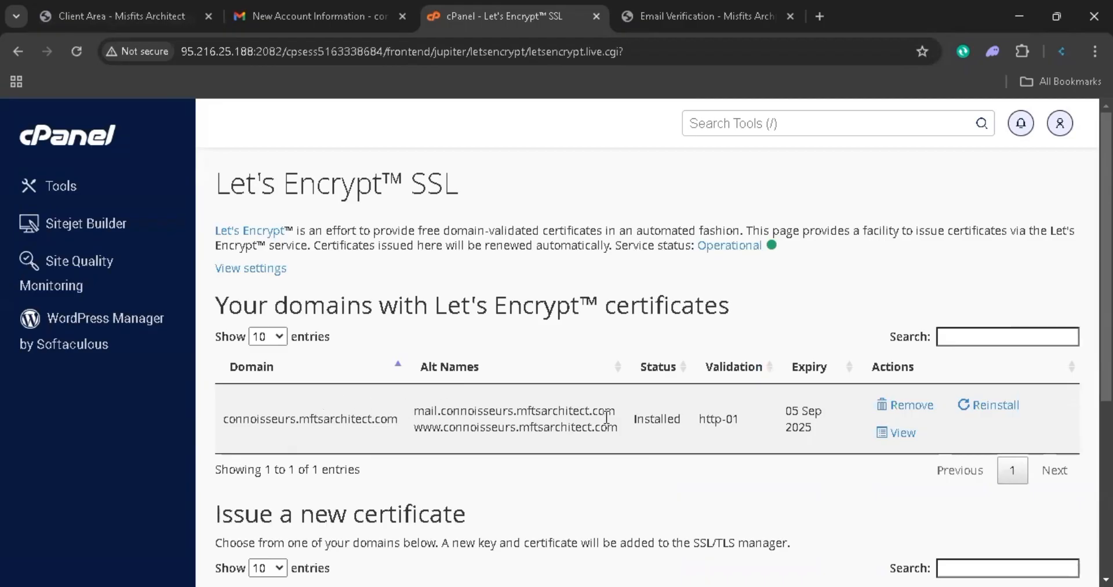
From the cPanel home, go to Software and open WordPress Manager by Softaculous.
{"action": "left_click", "coordinate": [84, 138]}
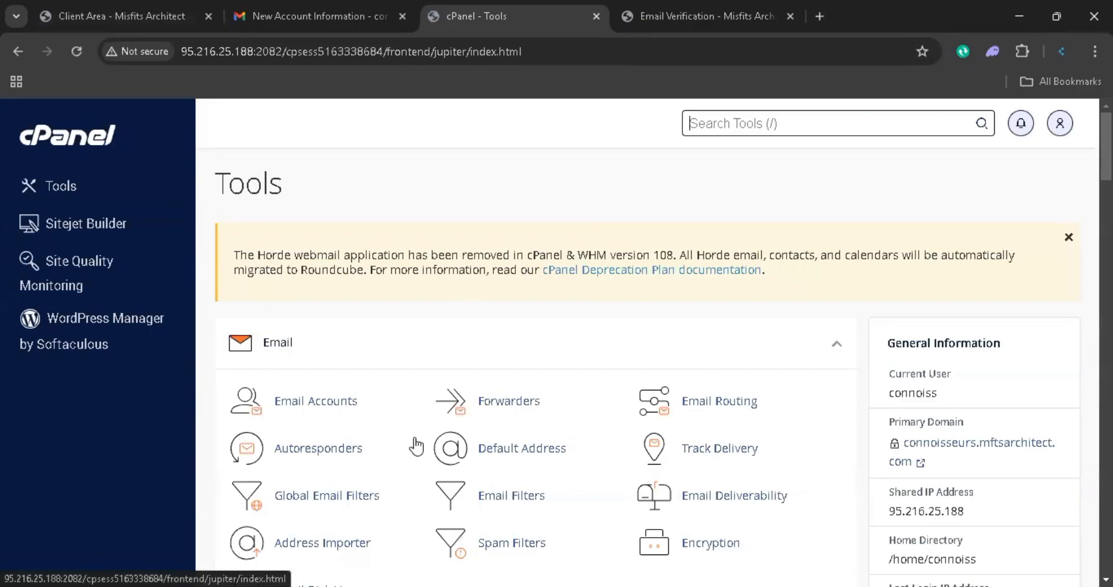
{"action": "scroll", "coordinate": [416, 446], "scroll_direction": "down", "scroll_amount": 20}
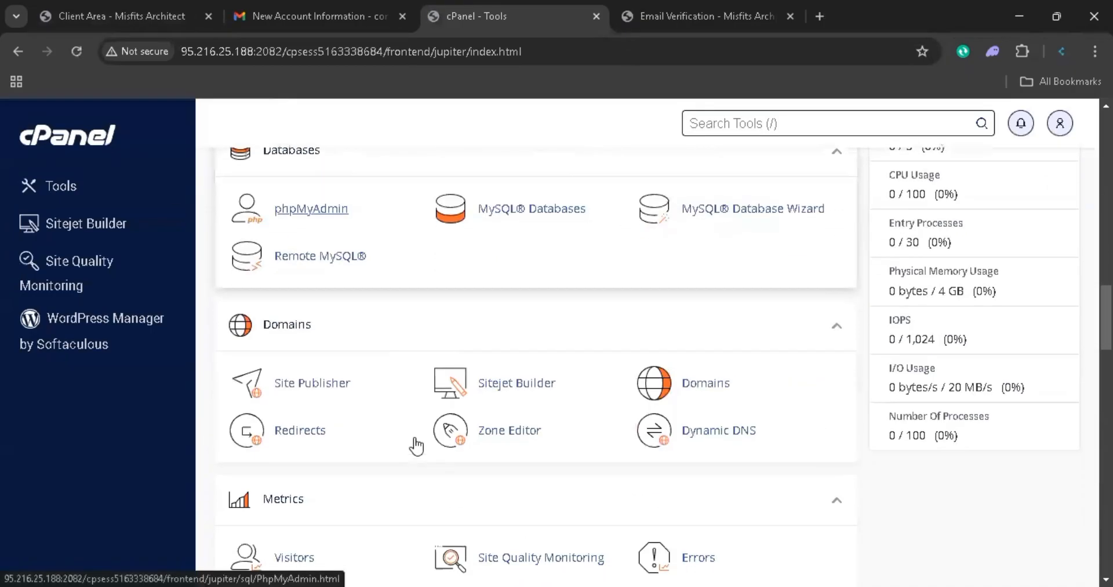
{"action": "scroll", "coordinate": [416, 446], "scroll_direction": "down", "scroll_amount": 9}
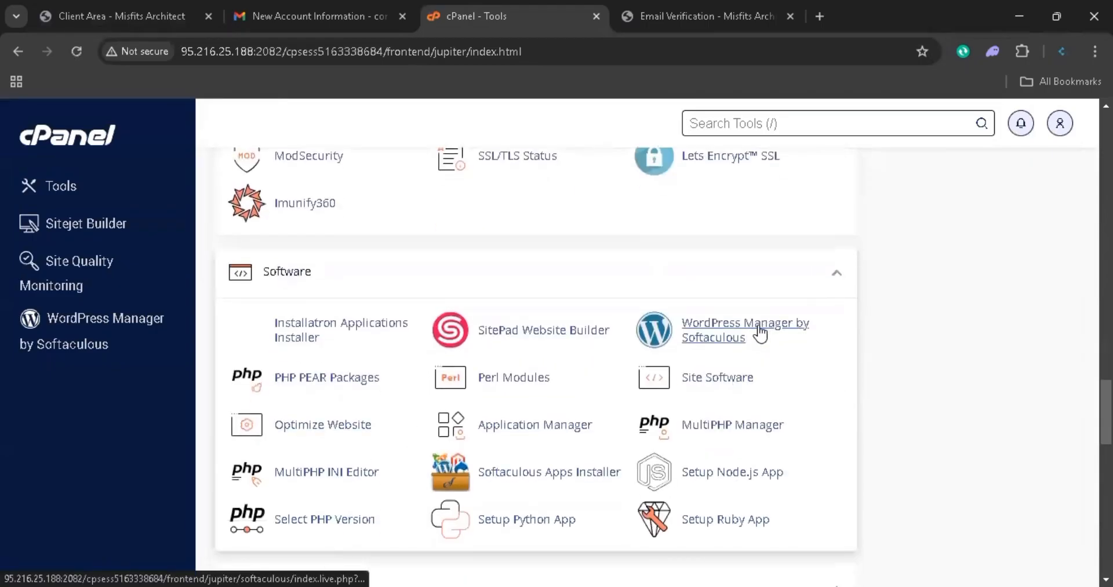
{"action": "left_click", "coordinate": [737, 330]}
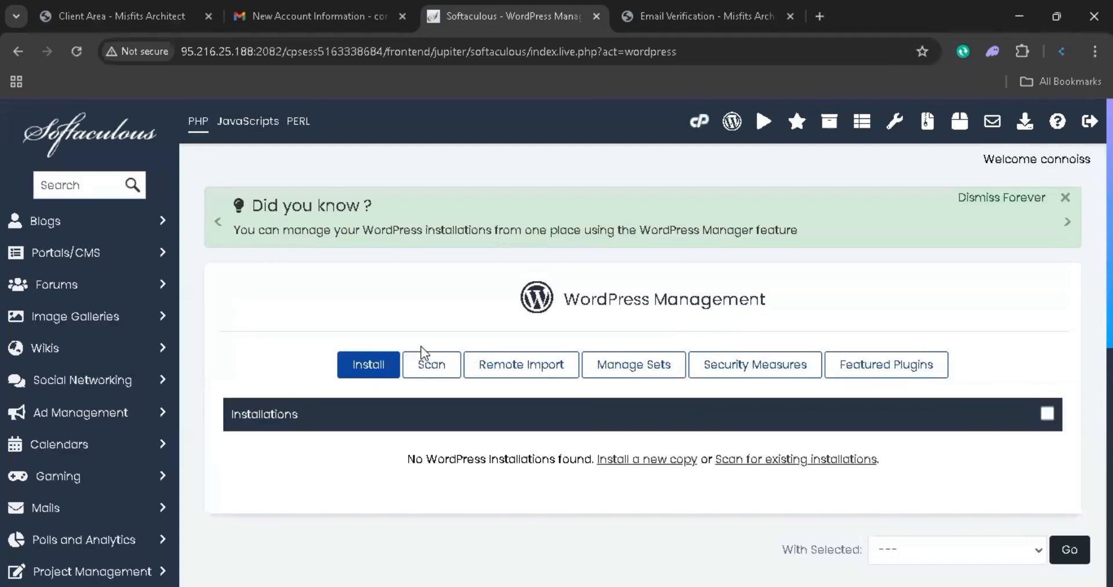
Start a WordPress install and clear the In Directory field to install at the domain root.
{"action": "left_click", "coordinate": [378, 360]}
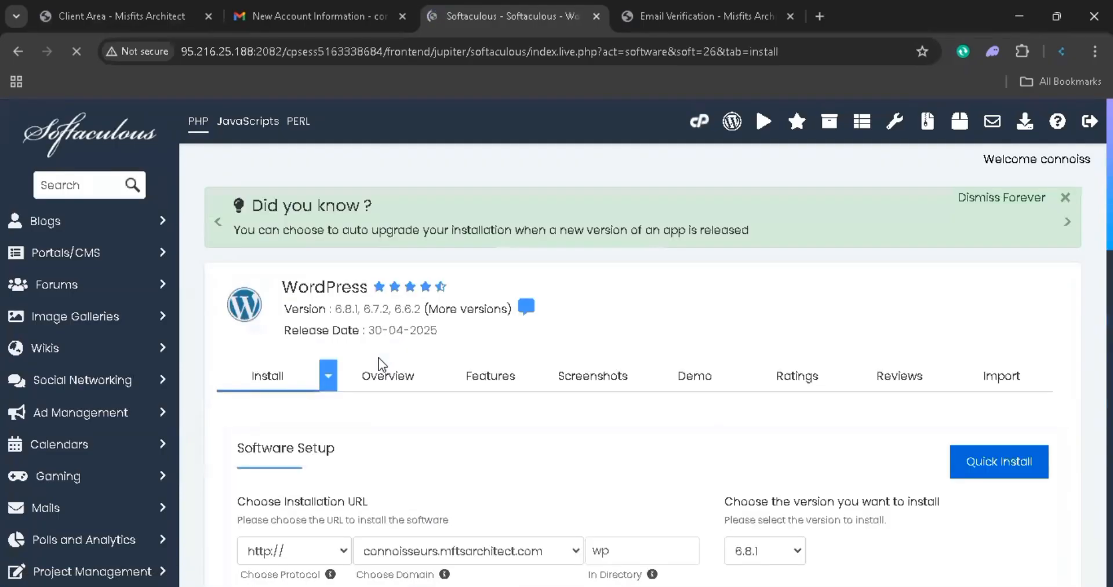
{"action": "scroll", "coordinate": [510, 444], "scroll_direction": "down", "scroll_amount": 1}
{"action": "left_click", "coordinate": [640, 482]}
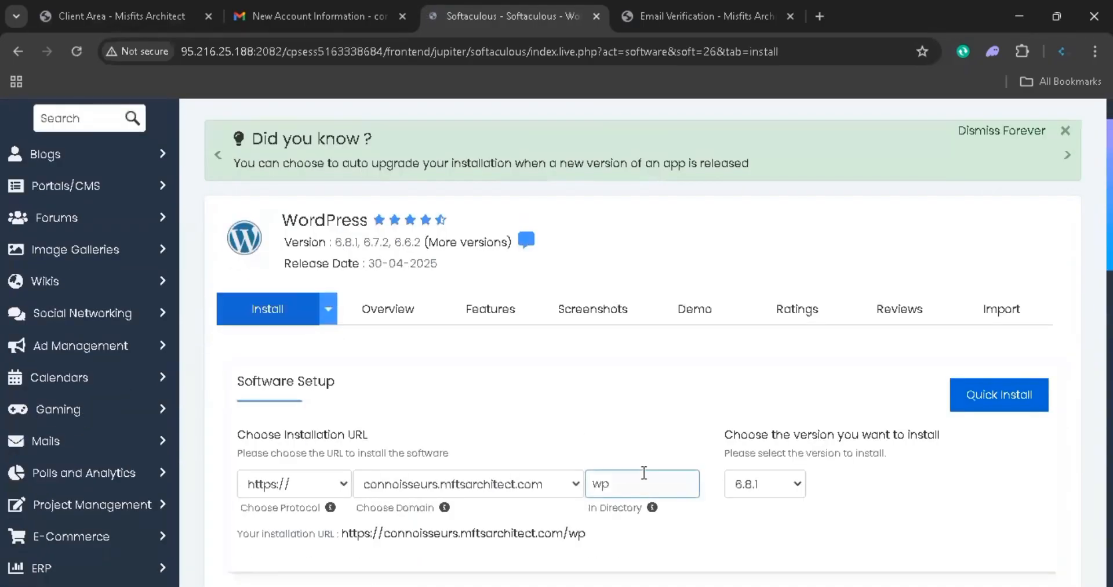
{"action": "key", "text": "BackSpace"}
{"action": "key", "text": "BackSpace"}
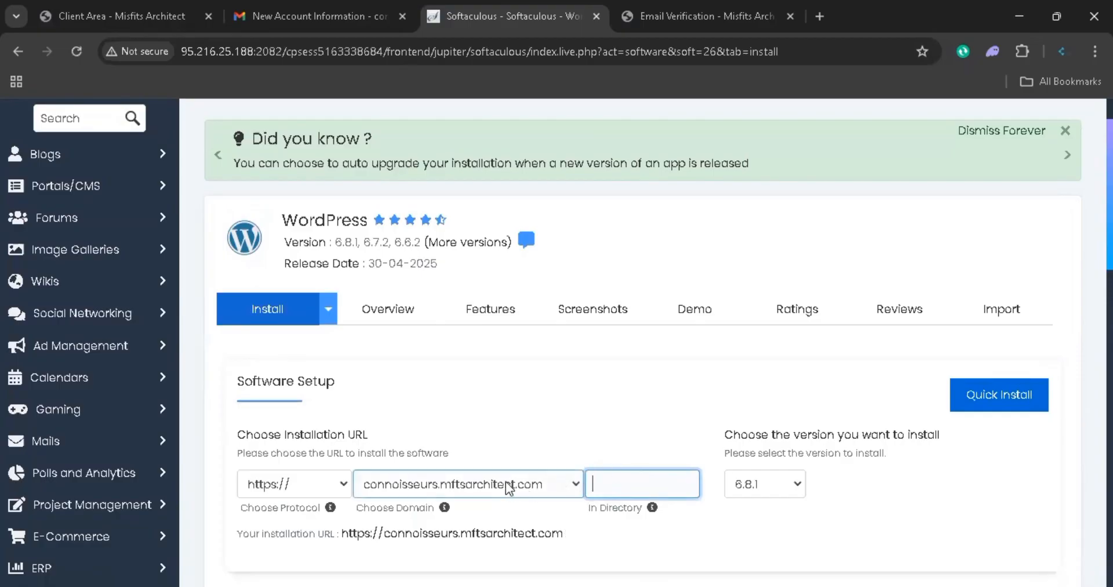
Set the Site Name to 'Connoisseurs' and leave the Site Description empty.
{"action": "scroll", "coordinate": [505, 481], "scroll_direction": "down", "scroll_amount": 5}
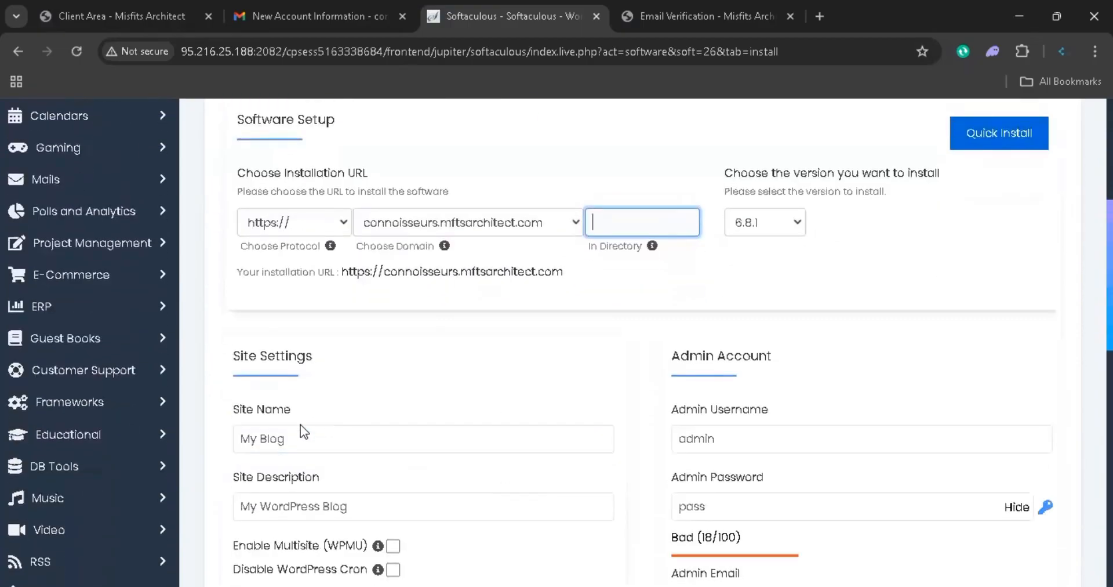
{"action": "left_click", "coordinate": [299, 439]}
{"action": "key", "text": "ctrl+a"}
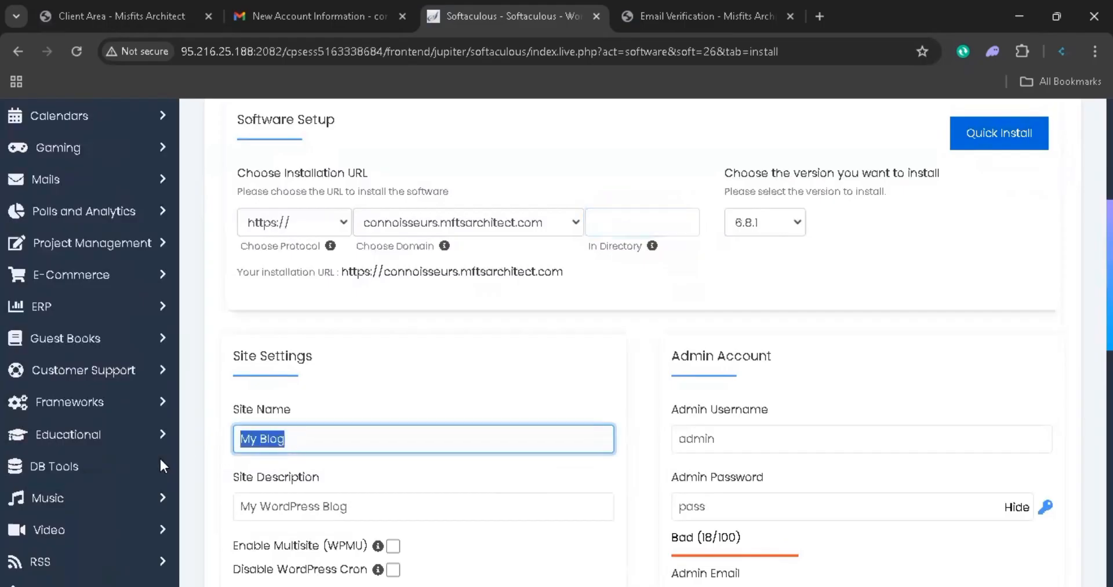
{"action": "type", "text": "C"}
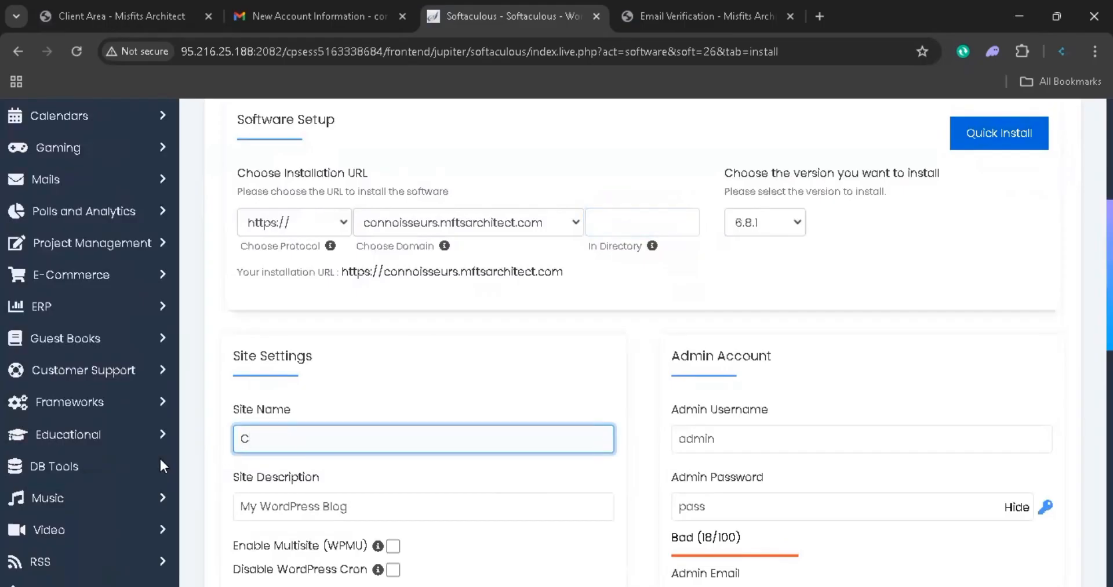
{"action": "type", "text": "onnoisseurs"}
{"action": "scroll", "coordinate": [159, 457], "scroll_direction": "down", "scroll_amount": 2}
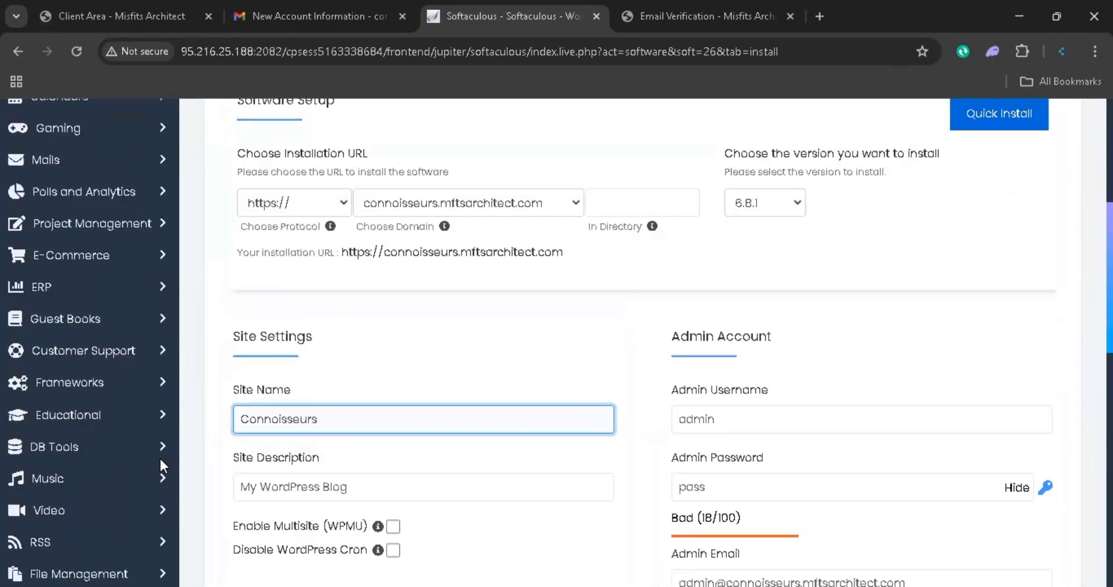
{"action": "left_click", "coordinate": [367, 424]}
{"action": "key", "text": "BackSpace"}
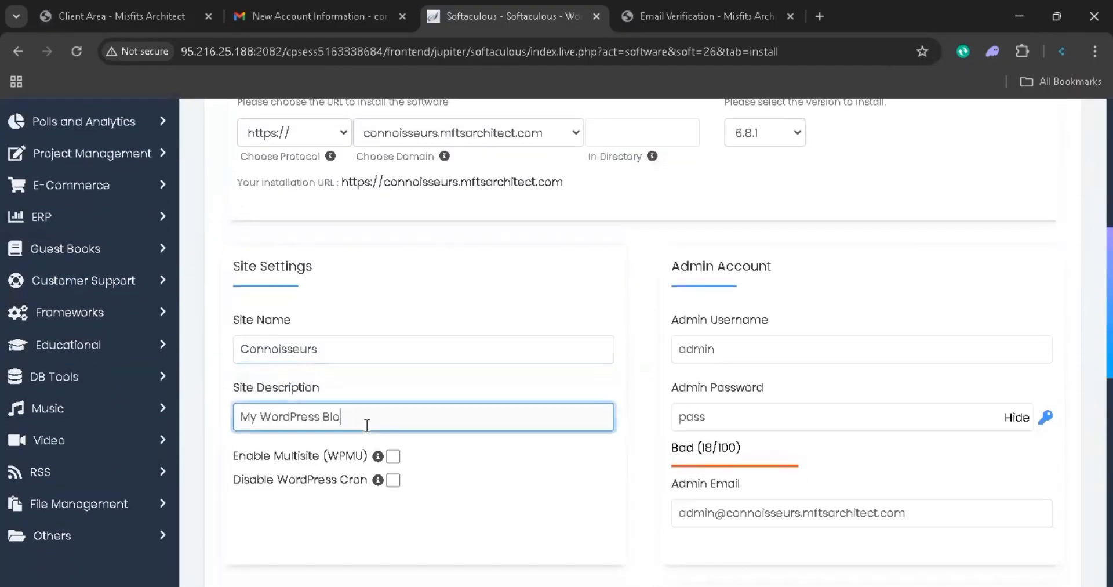
{"action": "key", "text": "BackSpace"}
{"action": "key", "text": "BackSpace"}
{"action": "key", "text": "BackSpace"}
{"action": "key", "text": "BackSpace"}
{"action": "key", "text": "BackSpace"}
{"action": "key", "text": "BackSpace"}
{"action": "key", "text": "BackSpace"}
{"action": "key", "text": "BackSpace"}
{"action": "key", "text": "BackSpace"}
{"action": "key", "text": "BackSpace"}
{"action": "key", "text": "BackSpace"}
{"action": "key", "text": "BackSpace"}
{"action": "key", "text": "BackSpace"}
{"action": "key", "text": "BackSpace"}
{"action": "key", "text": "BackSpace"}
Replace the default admin username with a custom one.
{"action": "left_click", "coordinate": [765, 350]}
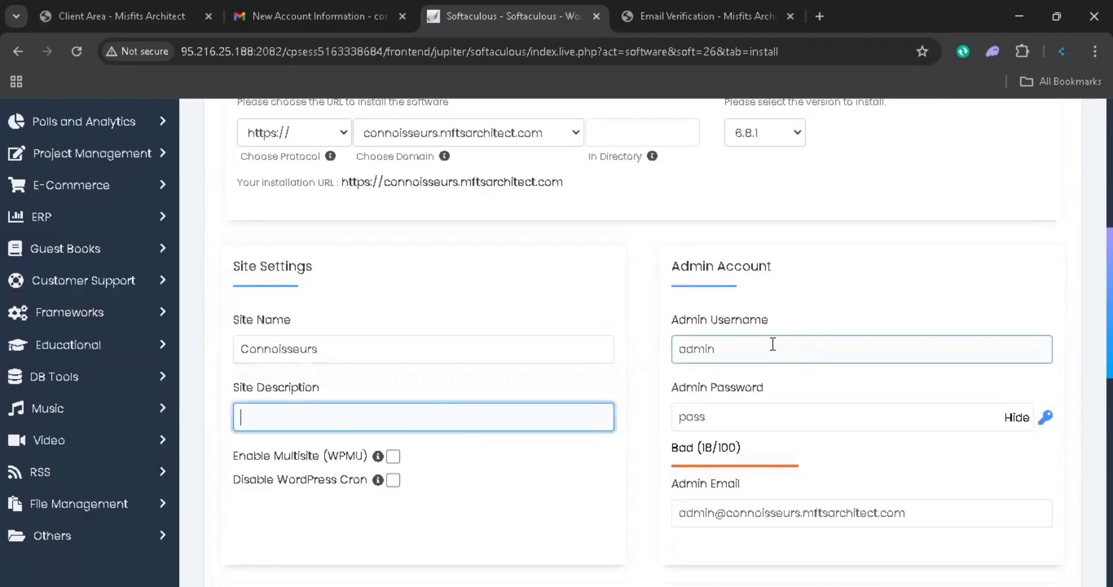
{"action": "key", "text": "BackSpace"}
{"action": "key", "text": "BackSpace"}
{"action": "key", "text": "BackSpace"}
{"action": "key", "text": "BackSpace"}
{"action": "key", "text": "BackSpace"}
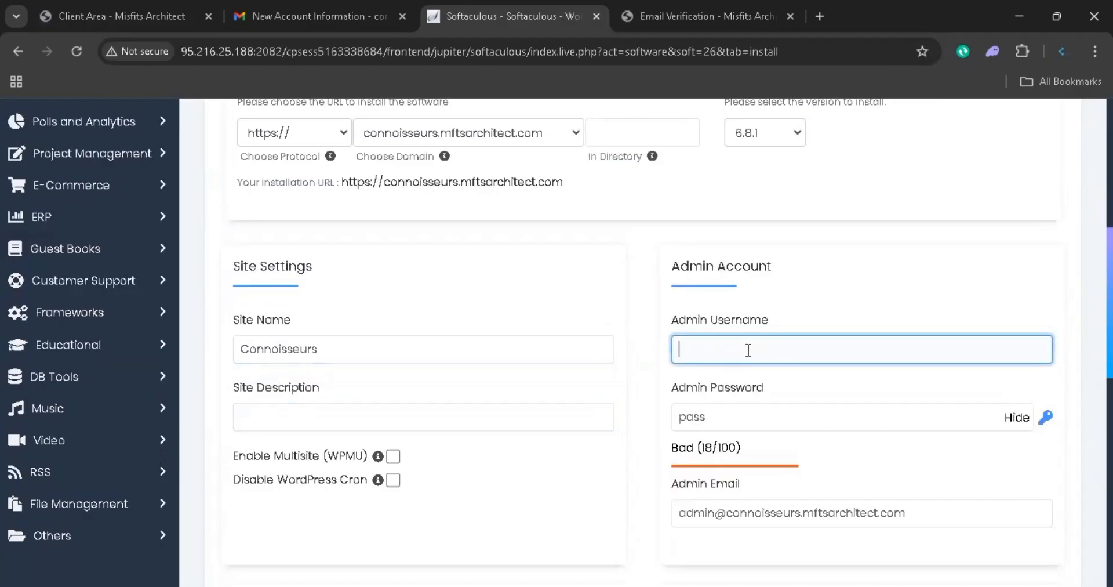
{"action": "type", "text": "Connoisseurs"}
{"action": "scroll", "coordinate": [746, 354], "scroll_direction": "down", "scroll_amount": 1}
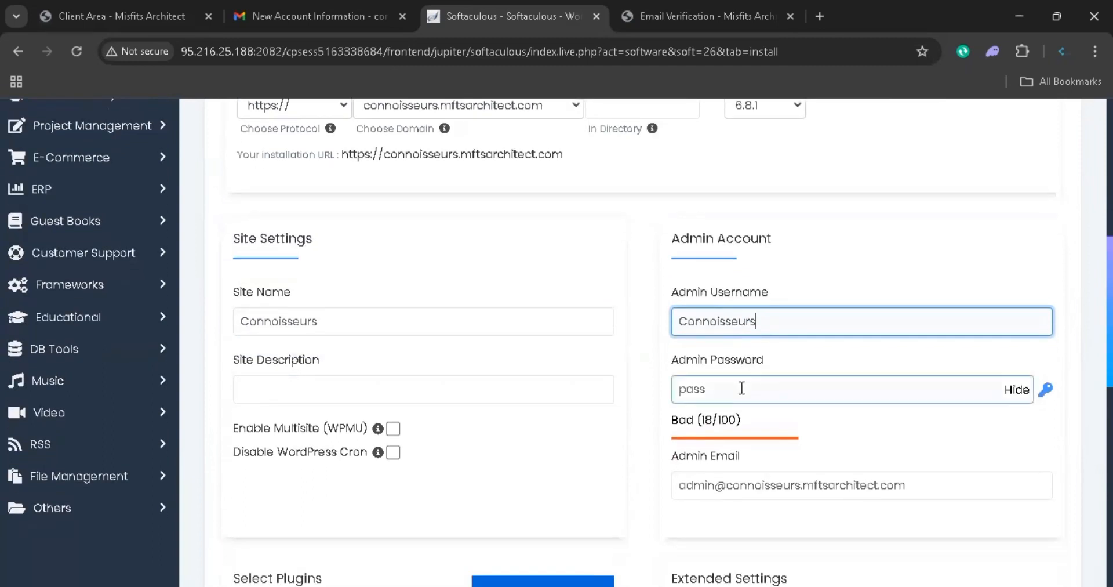
Replace the admin password with a new strong password and verify it with Show/Hide.
{"action": "left_click", "coordinate": [740, 390]}
{"action": "key", "text": "BackSpace"}
{"action": "key", "text": "BackSpace"}
{"action": "key", "text": "BackSpace"}
{"action": "key", "text": "BackSpace"}
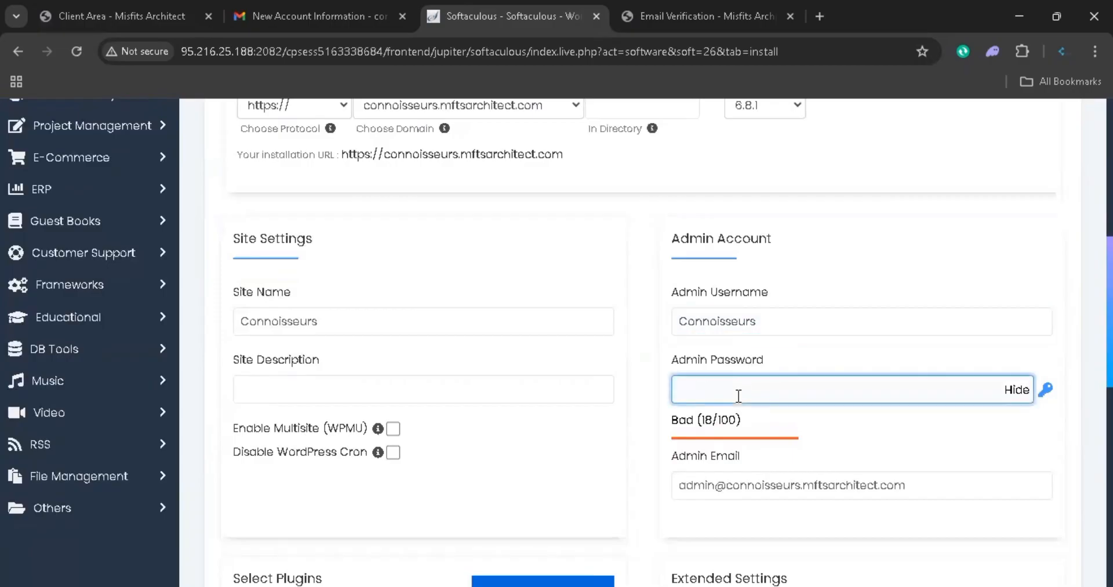
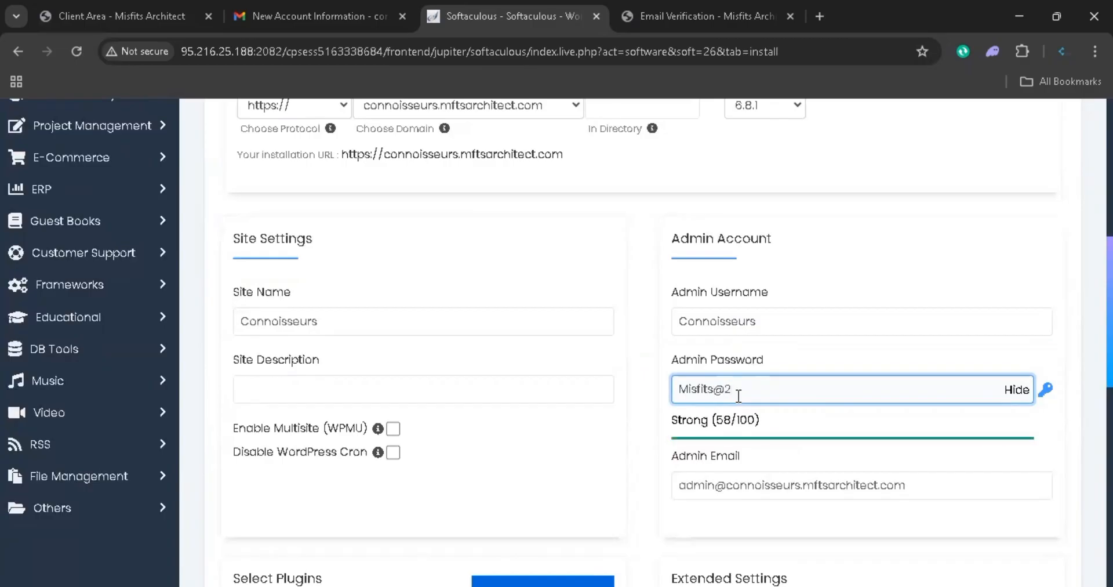
{"action": "scroll", "coordinate": [738, 395], "scroll_direction": "down", "scroll_amount": 1}
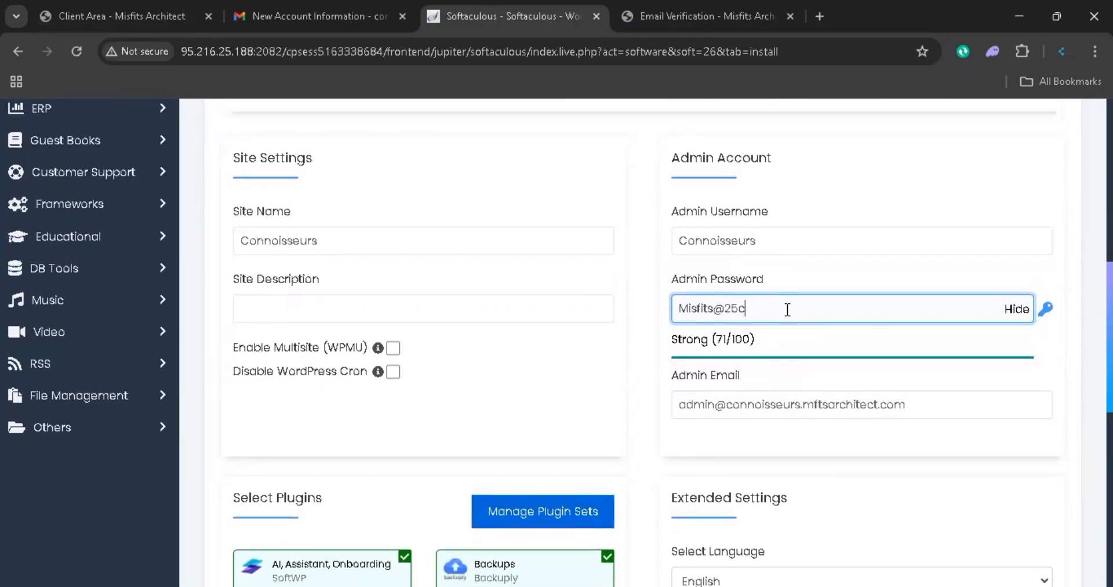
{"action": "left_click", "coordinate": [1021, 312]}
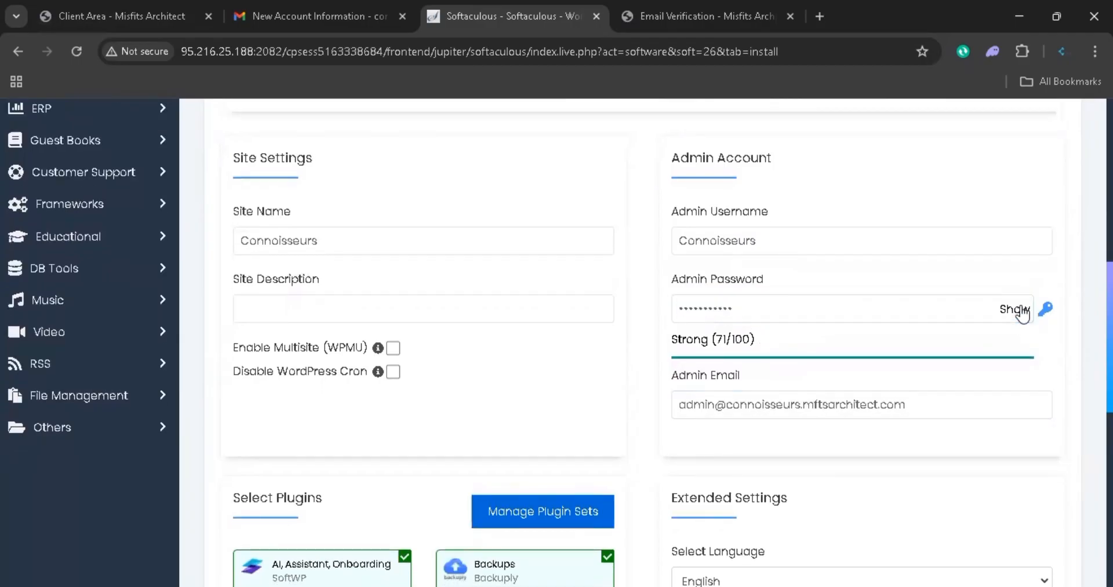
{"action": "left_click", "coordinate": [854, 308]}
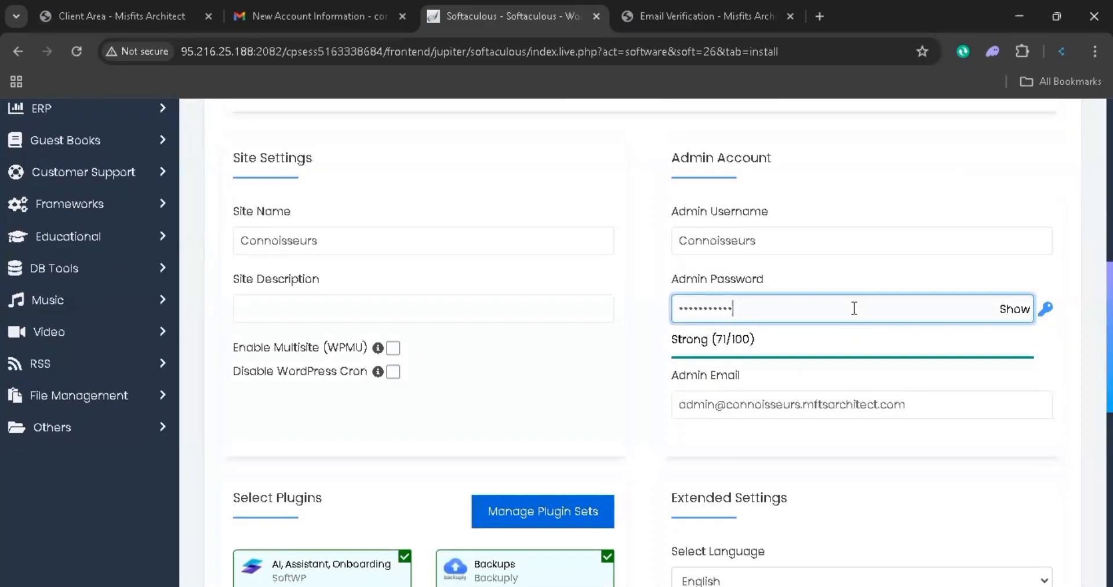
{"action": "type", "text": "•••••••••••"}
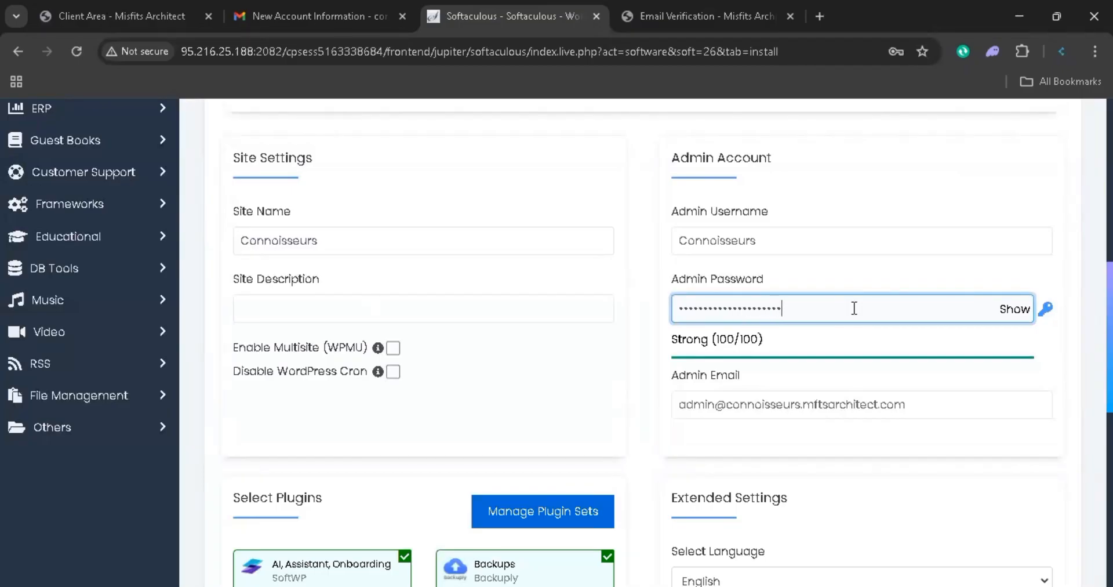
{"action": "left_click", "coordinate": [1007, 310]}
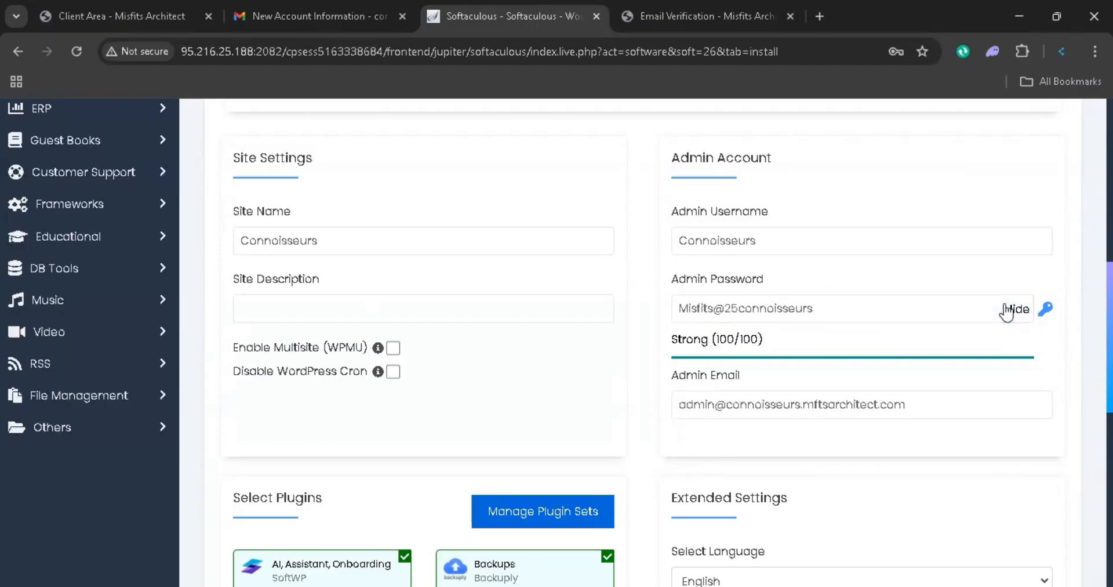
{"action": "left_click", "coordinate": [1009, 309]}
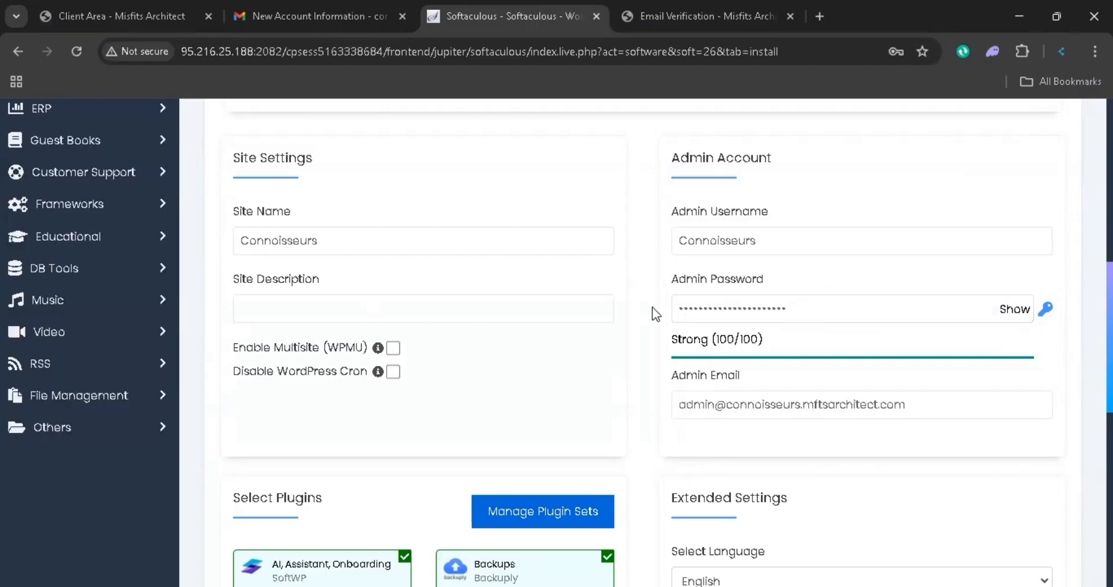
Replace the admin email with the owner's Gmail address.
{"action": "left_click", "coordinate": [457, 301]}
{"action": "left_click", "coordinate": [693, 400]}
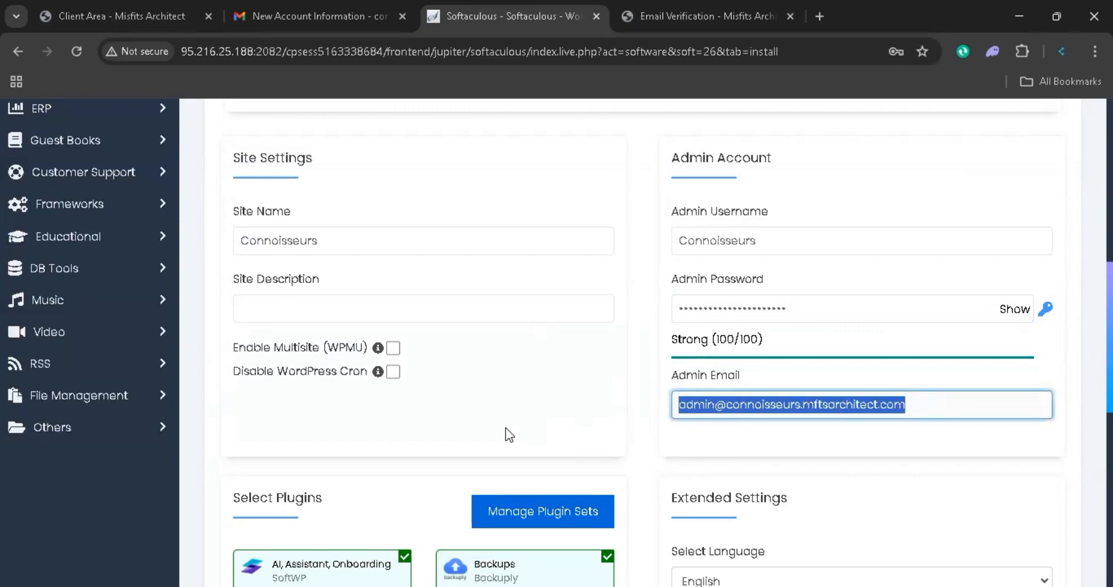
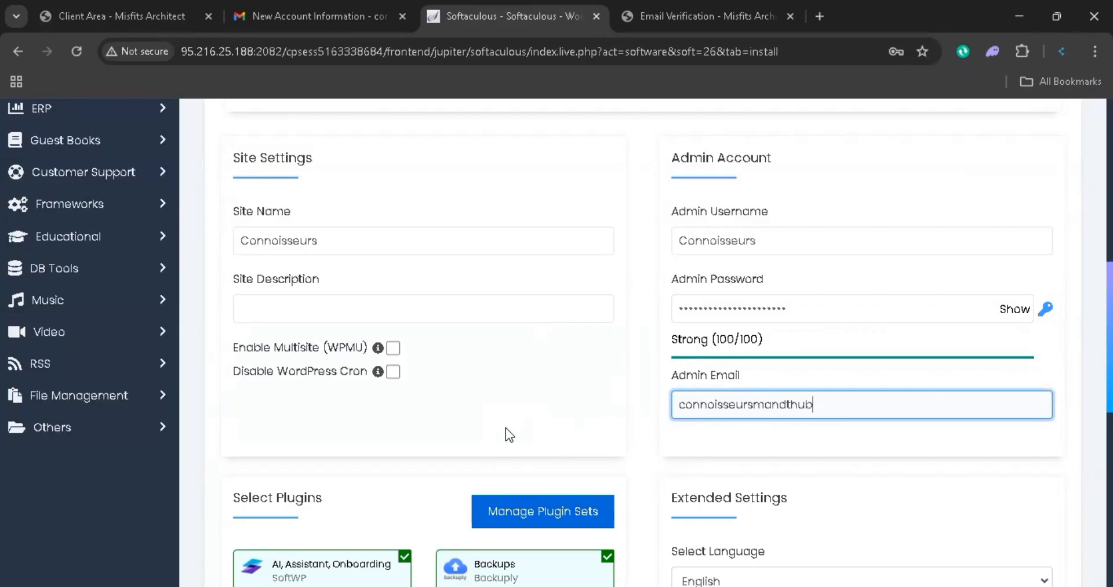
Untick all seven suggested plugins: SoftWP, Backuply, SiteSEO, SpeedyCache, Loginizer, Pagelayer and GoSMTP.
{"action": "scroll", "coordinate": [505, 435], "scroll_direction": "down", "scroll_amount": 4}
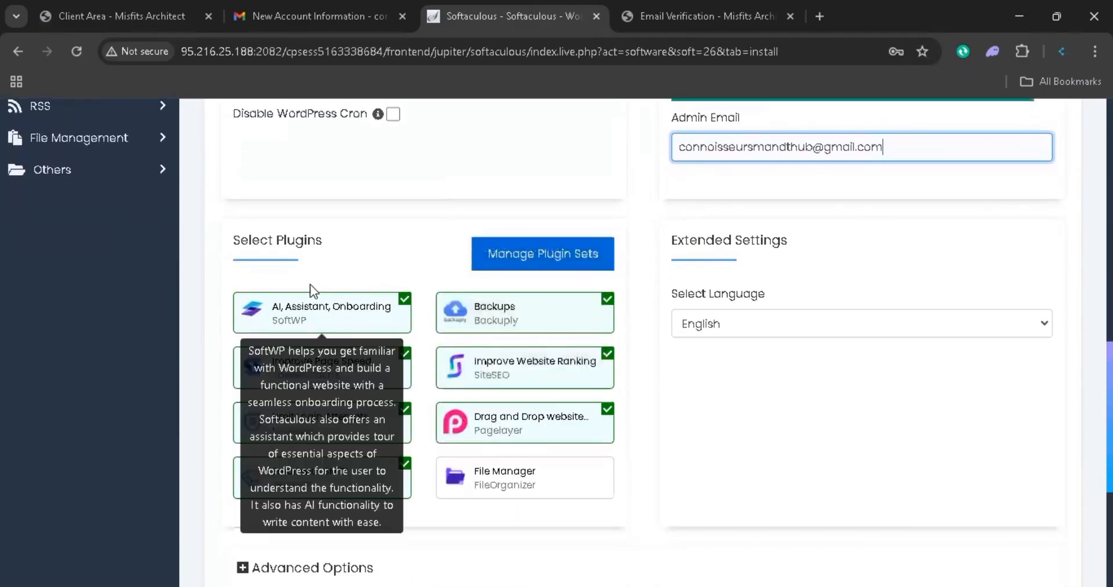
{"action": "left_click", "coordinate": [329, 313]}
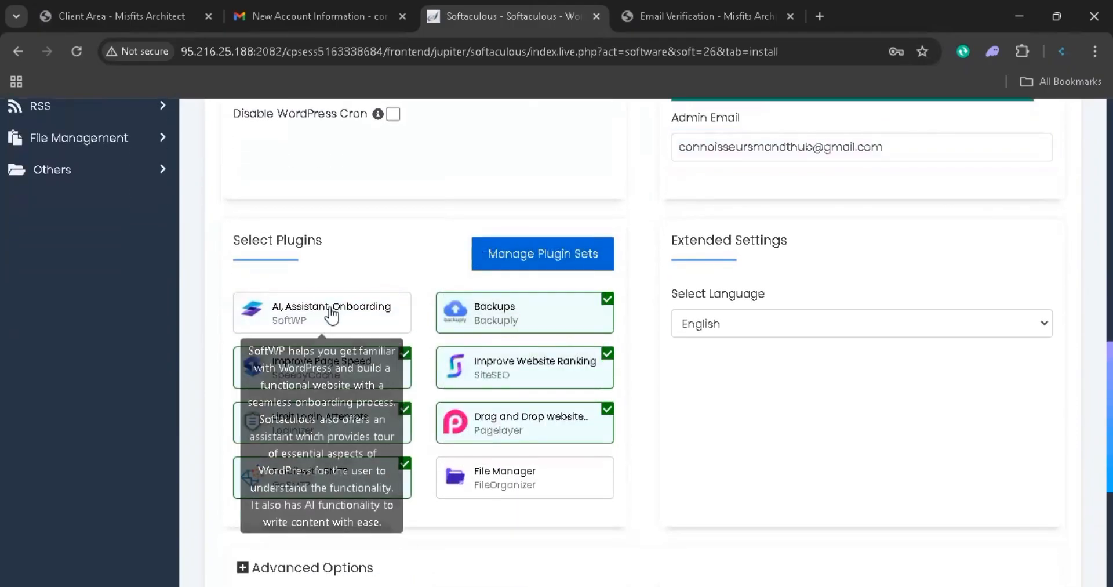
{"action": "left_click", "coordinate": [537, 314]}
{"action": "left_click", "coordinate": [542, 371]}
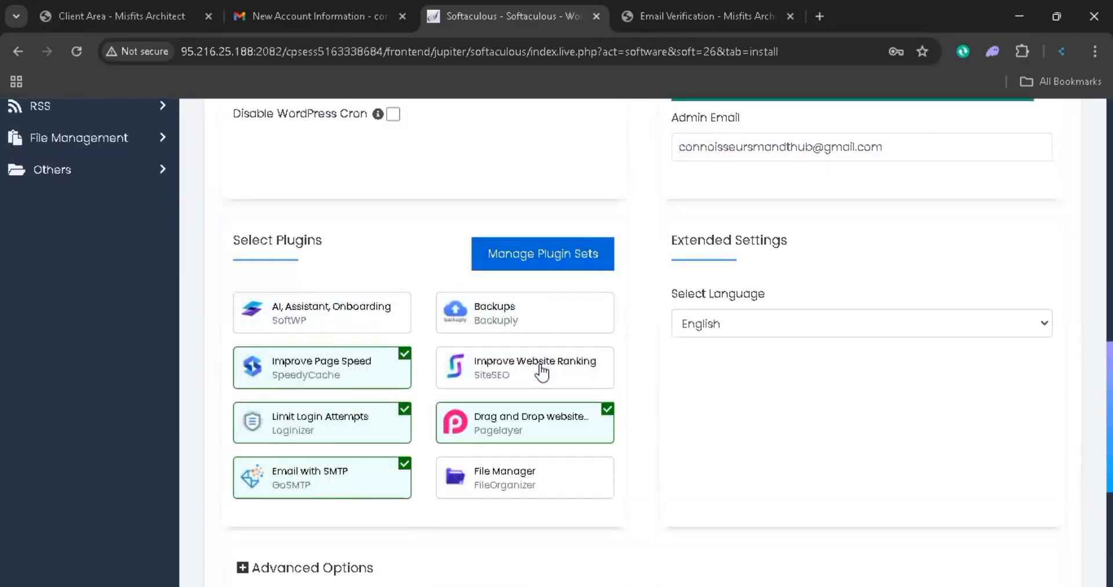
{"action": "left_click", "coordinate": [351, 360]}
{"action": "left_click", "coordinate": [355, 420]}
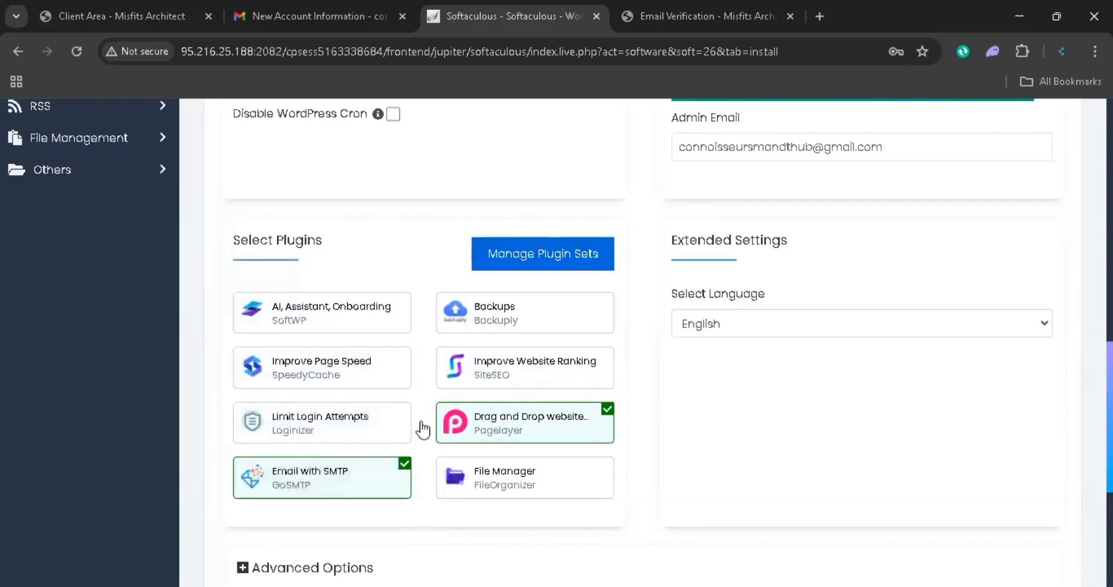
{"action": "left_click", "coordinate": [516, 426]}
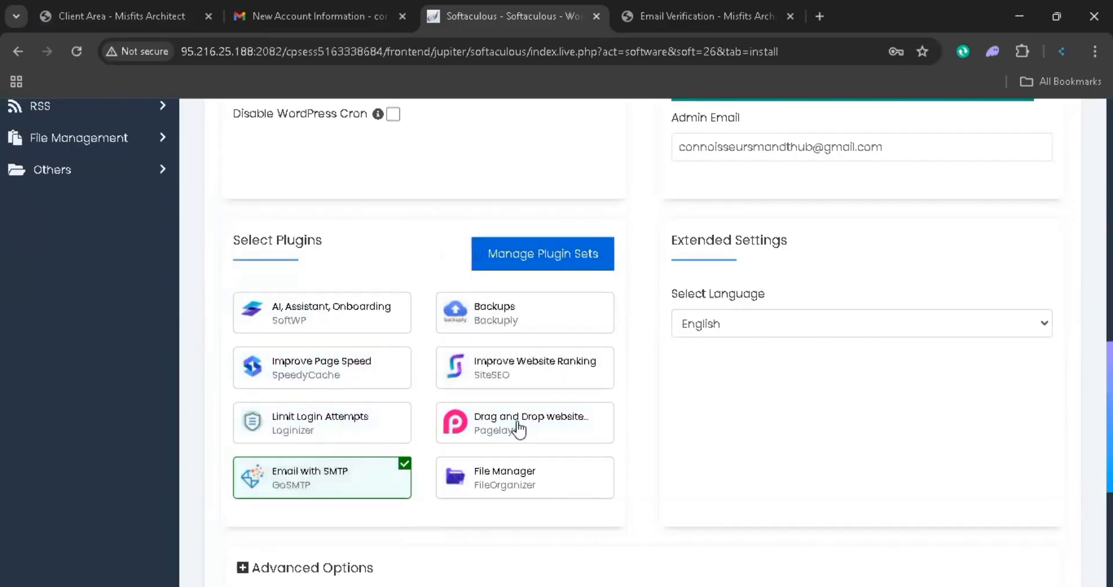
{"action": "left_click", "coordinate": [360, 484]}
Select and copy the full admin email address from its field.
{"action": "scroll", "coordinate": [757, 417], "scroll_direction": "up", "scroll_amount": 3}
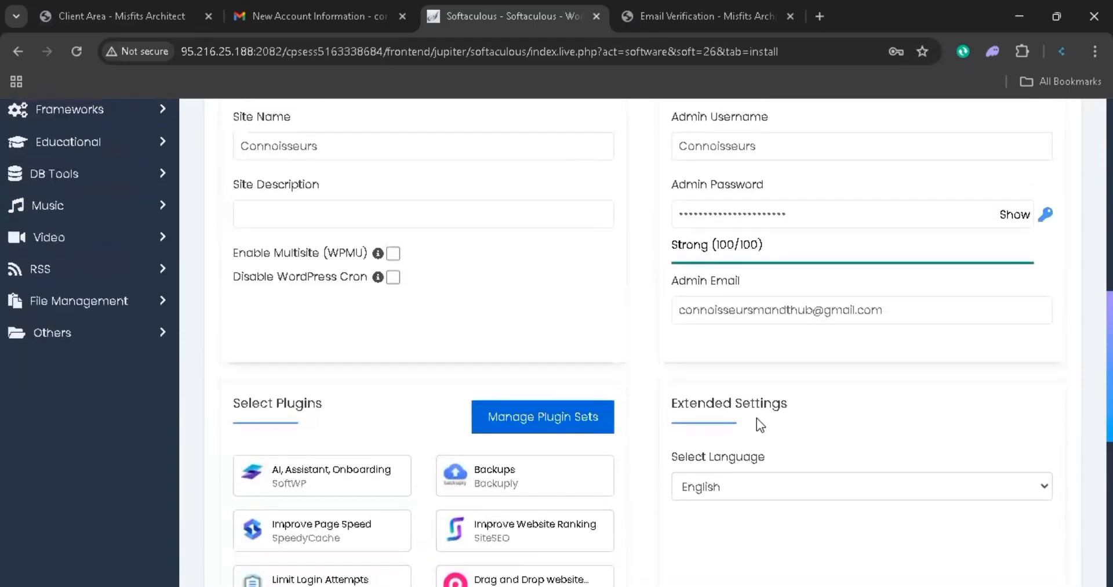
{"action": "scroll", "coordinate": [756, 419], "scroll_direction": "up", "scroll_amount": 2}
{"action": "scroll", "coordinate": [757, 417], "scroll_direction": "down", "scroll_amount": 9}
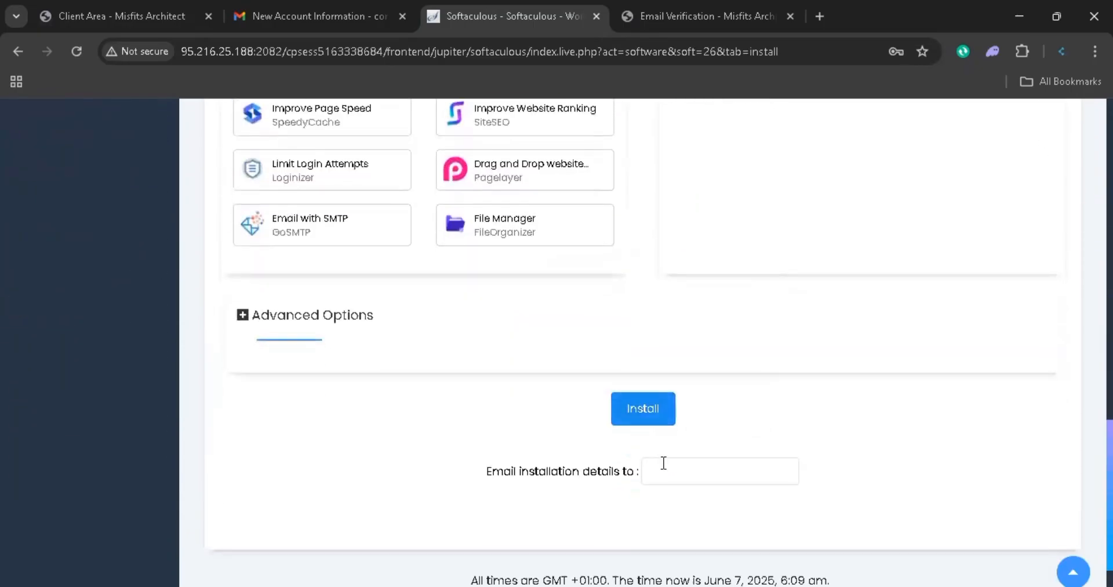
{"action": "left_click", "coordinate": [676, 480]}
{"action": "scroll", "coordinate": [777, 341], "scroll_direction": "up", "scroll_amount": 6}
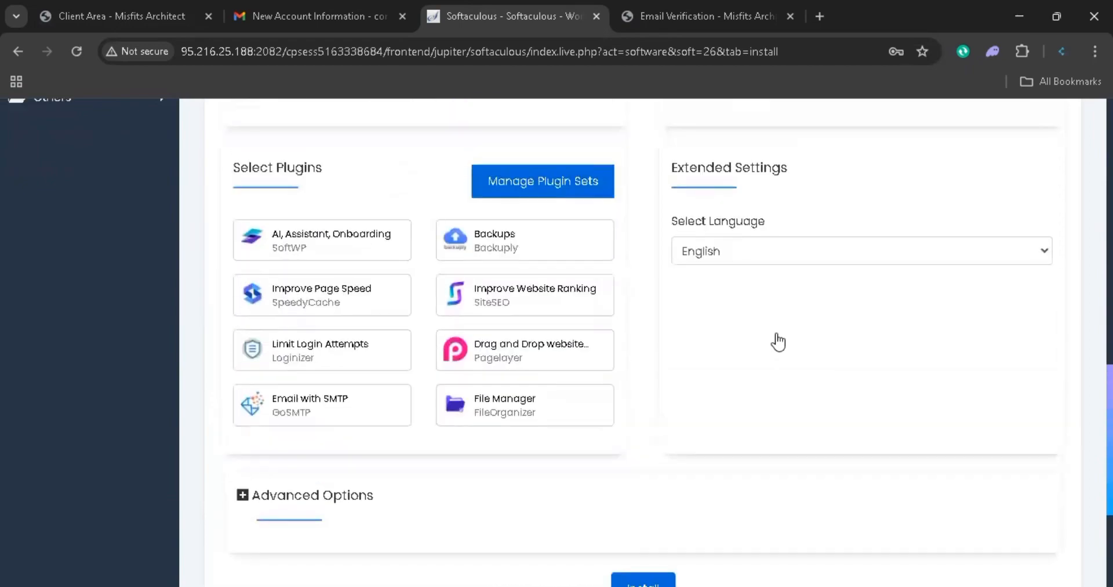
{"action": "left_click", "coordinate": [886, 288]}
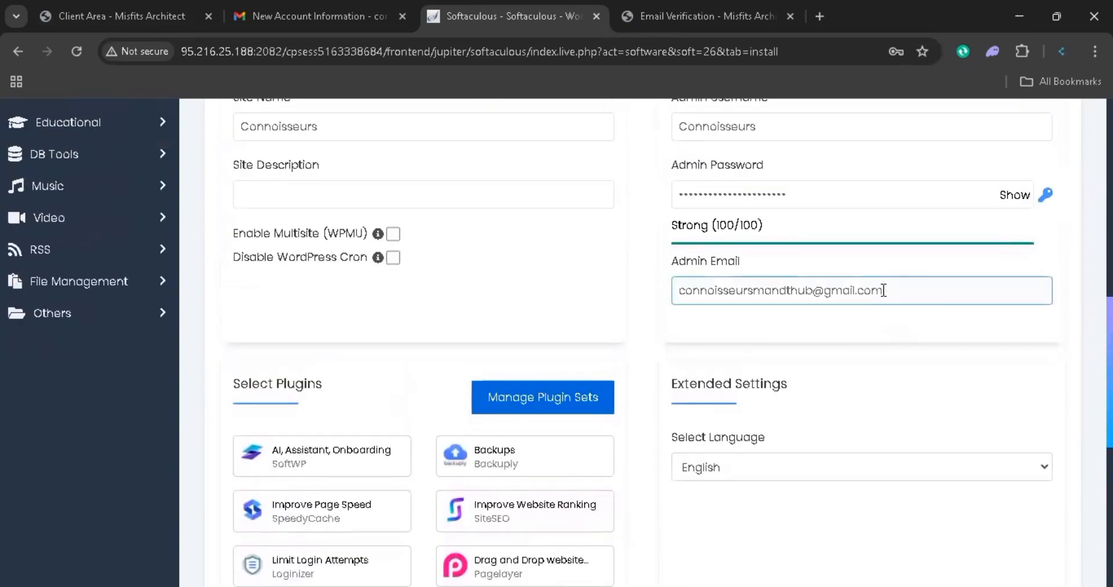
{"action": "left_click_drag", "start_coordinate": [884, 288], "coordinate": [626, 316]}
{"action": "key", "text": "ctrl+c"}
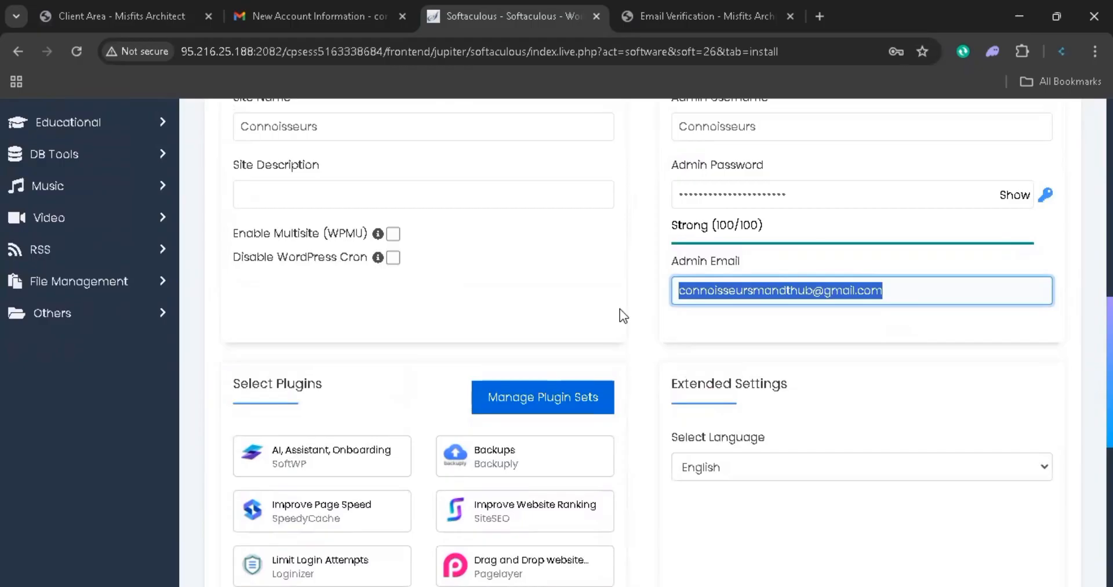
{"action": "scroll", "coordinate": [620, 313], "scroll_direction": "down", "scroll_amount": 8}
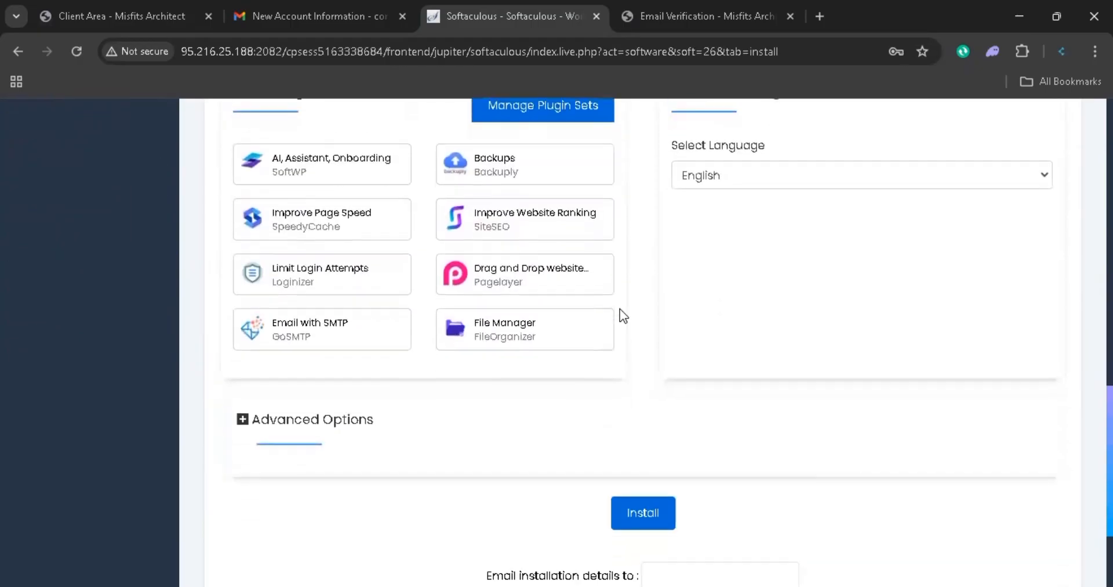
Paste the admin email into the installation-details field and install WordPress.
{"action": "left_click", "coordinate": [670, 423]}
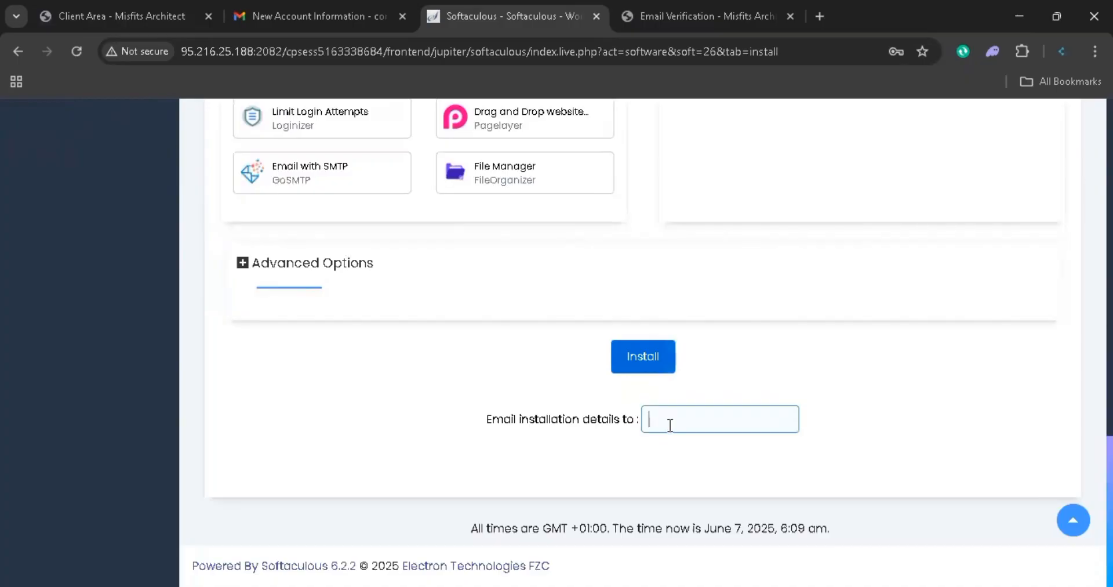
{"action": "key", "text": "ctrl+v"}
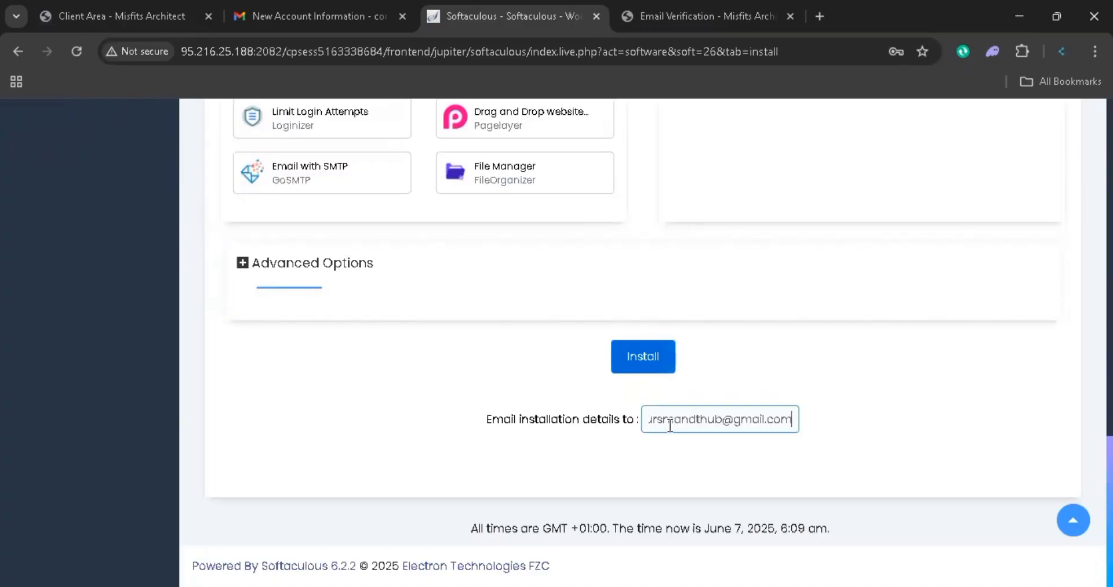
{"action": "left_click", "coordinate": [636, 348]}
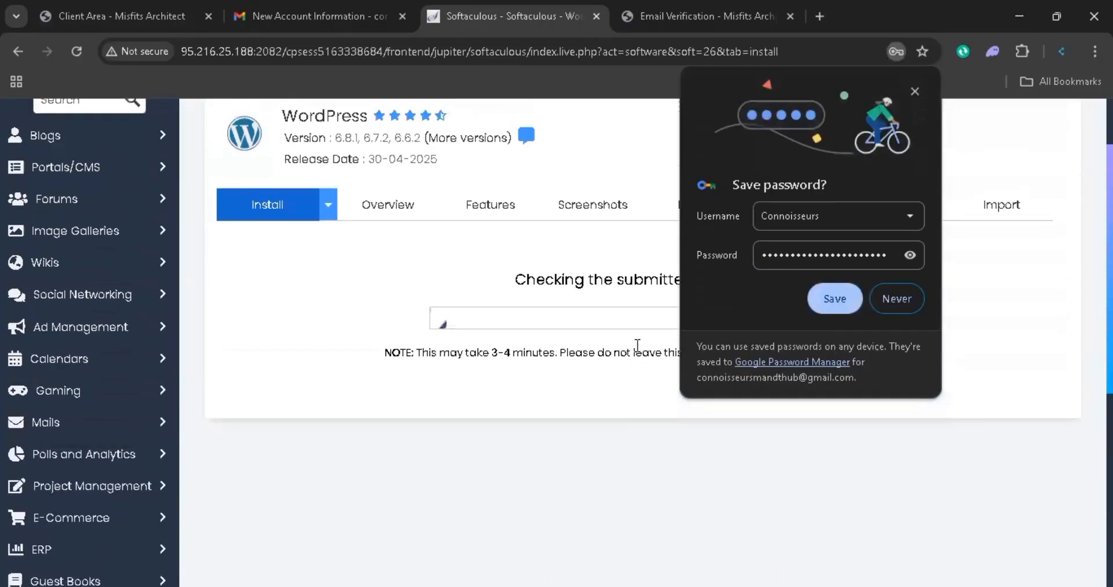
{"action": "left_click", "coordinate": [915, 91]}
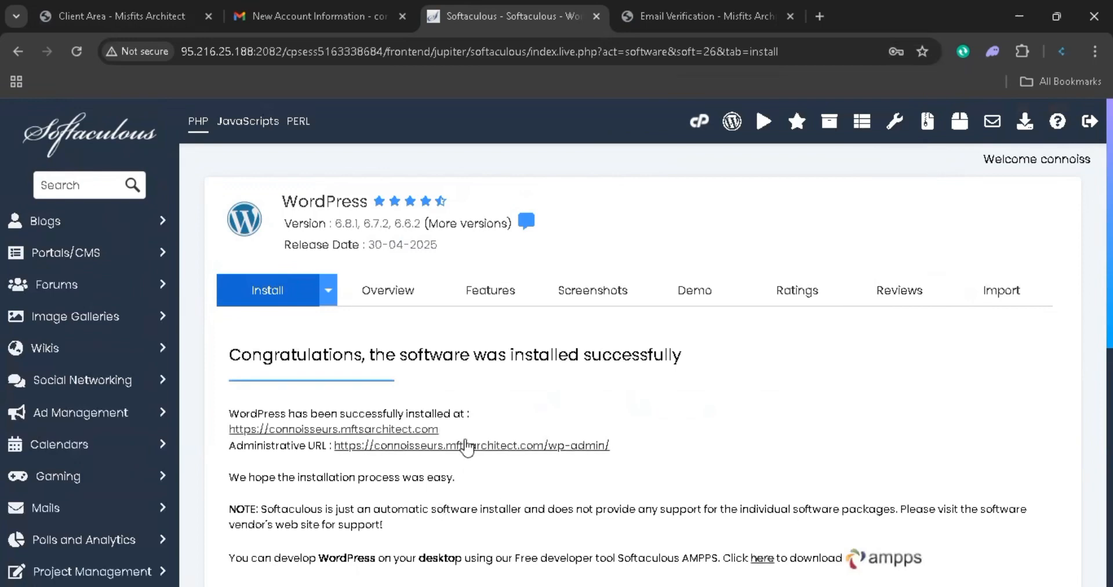
Return to installation management and log in to the connoisseurs.mftsarchitect.com WordPress installation.
{"action": "scroll", "coordinate": [398, 520], "scroll_direction": "down", "scroll_amount": 4}
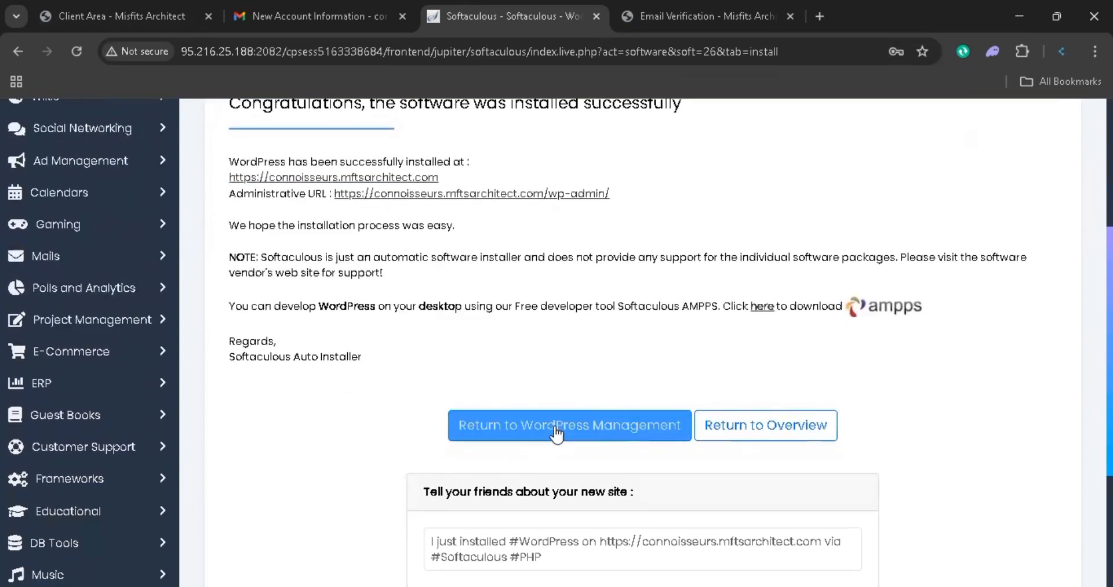
{"action": "left_click", "coordinate": [587, 432]}
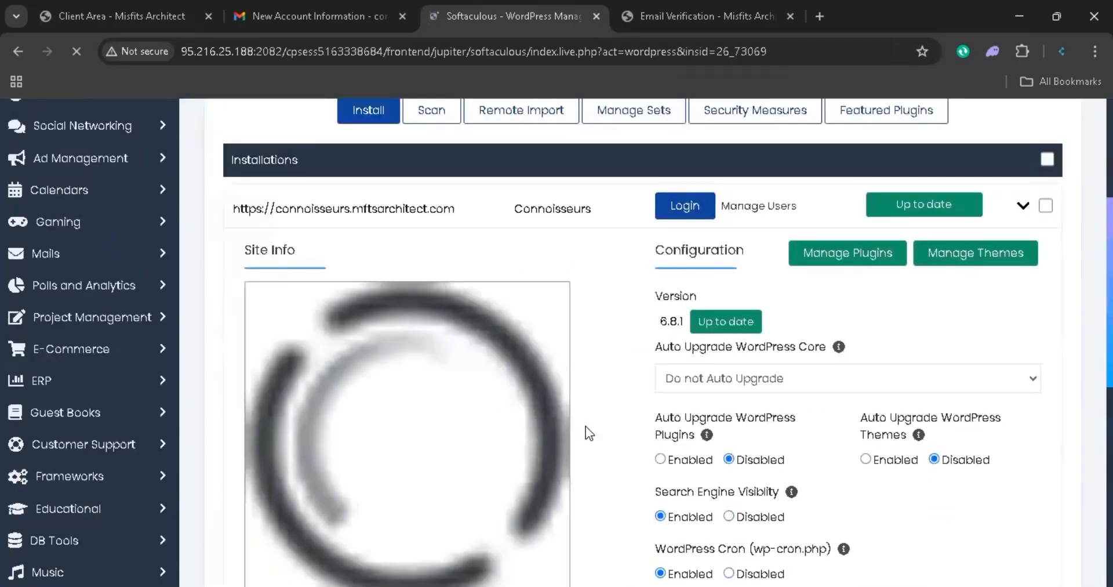
{"action": "scroll", "coordinate": [603, 322], "scroll_direction": "down", "scroll_amount": 8}
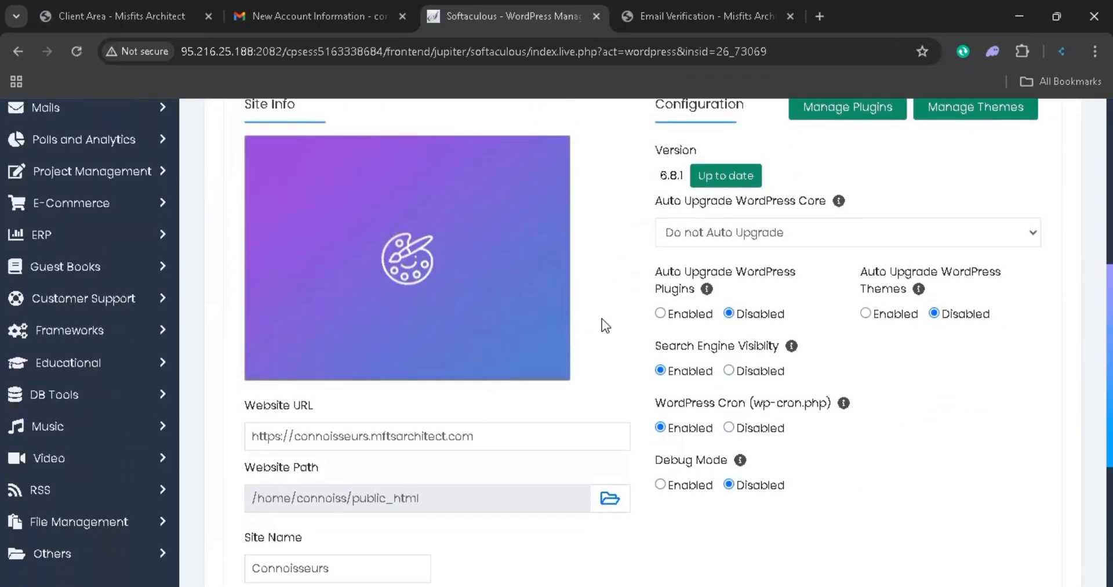
{"action": "scroll", "coordinate": [602, 318], "scroll_direction": "up", "scroll_amount": 5}
{"action": "scroll", "coordinate": [602, 318], "scroll_direction": "up", "scroll_amount": 5}
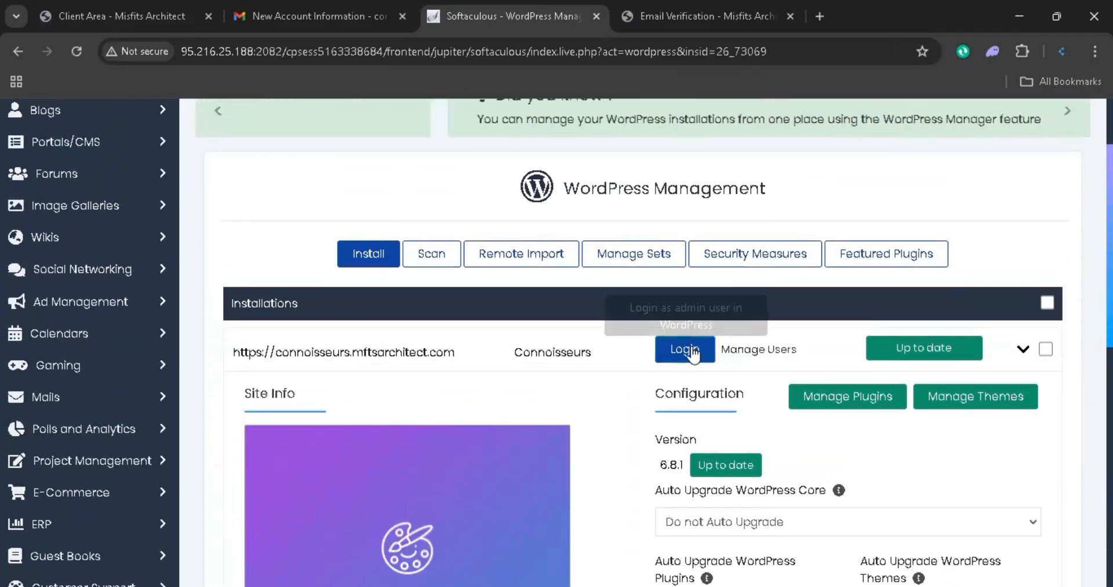
{"action": "left_click", "coordinate": [693, 350]}
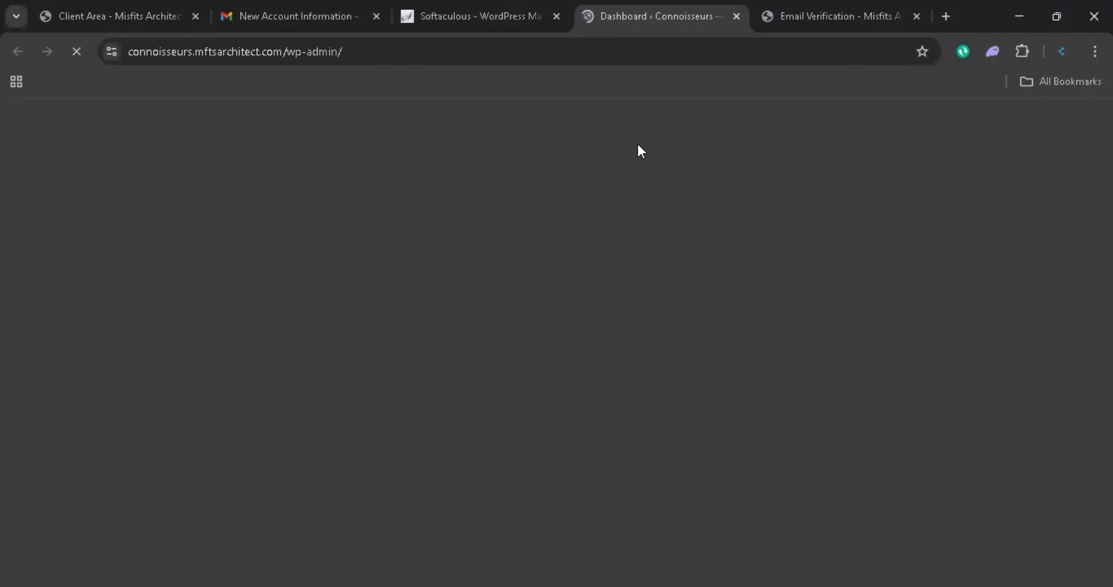
Close the email verification tab, browse the Connoisseurs front page, then return to the Dashboard.
{"action": "left_click", "coordinate": [916, 16]}
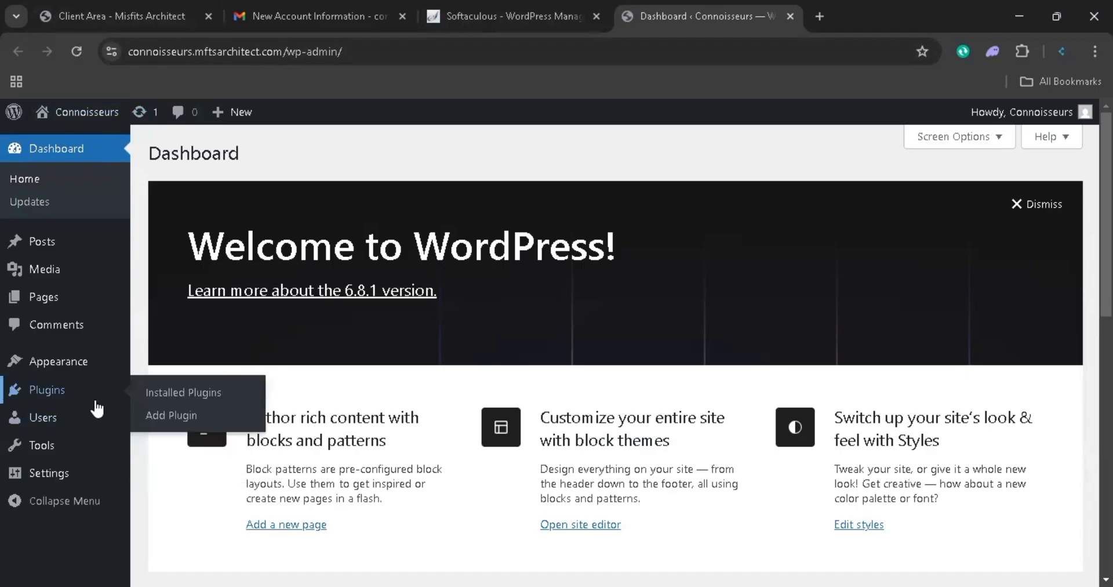
{"action": "mouse_move", "coordinate": [30, 364]}
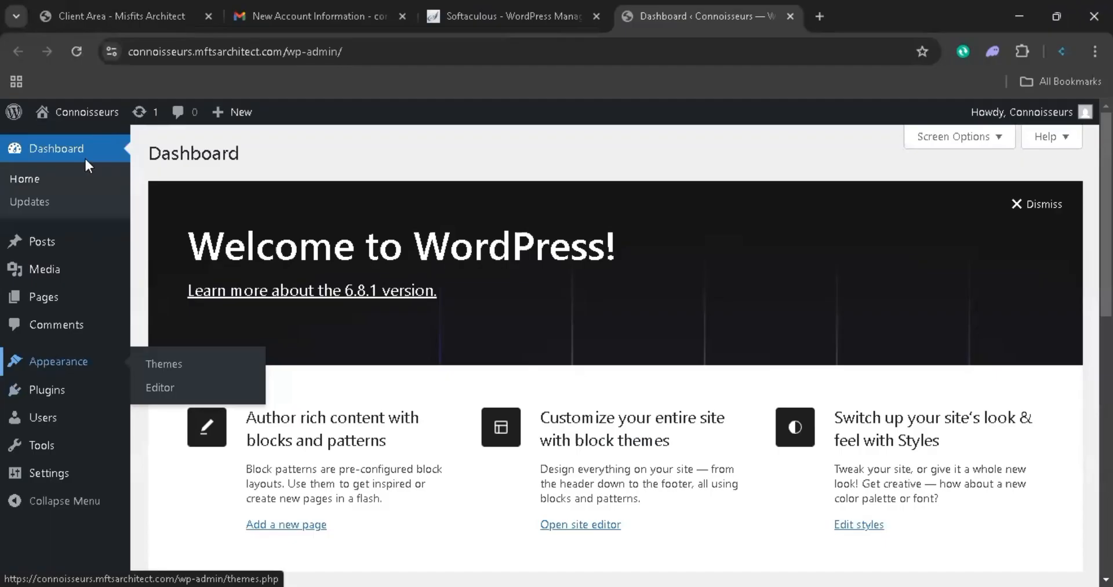
{"action": "left_click", "coordinate": [90, 119]}
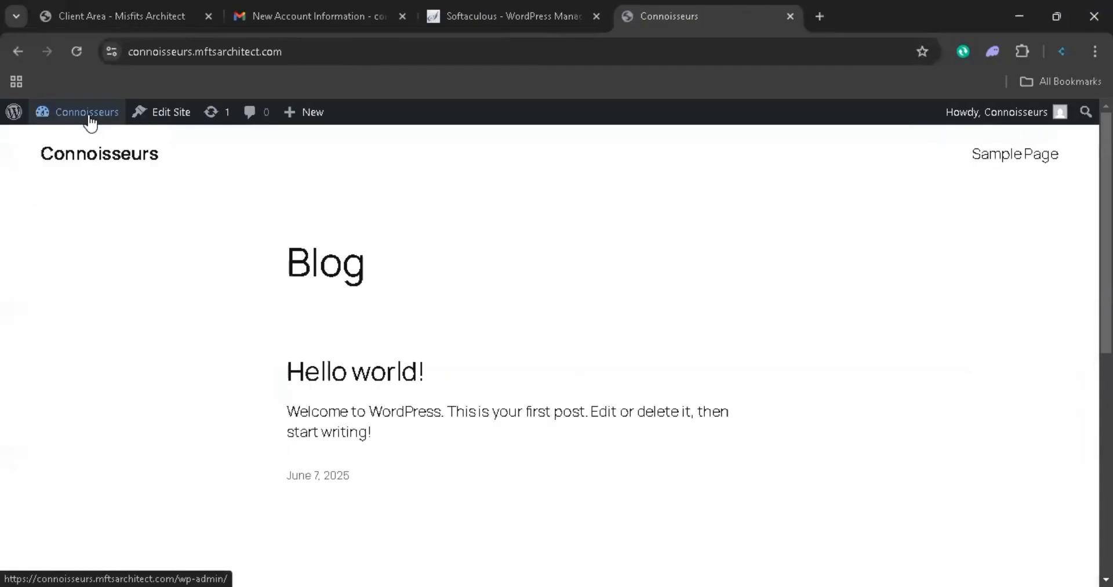
{"action": "scroll", "coordinate": [436, 391], "scroll_direction": "down", "scroll_amount": 5}
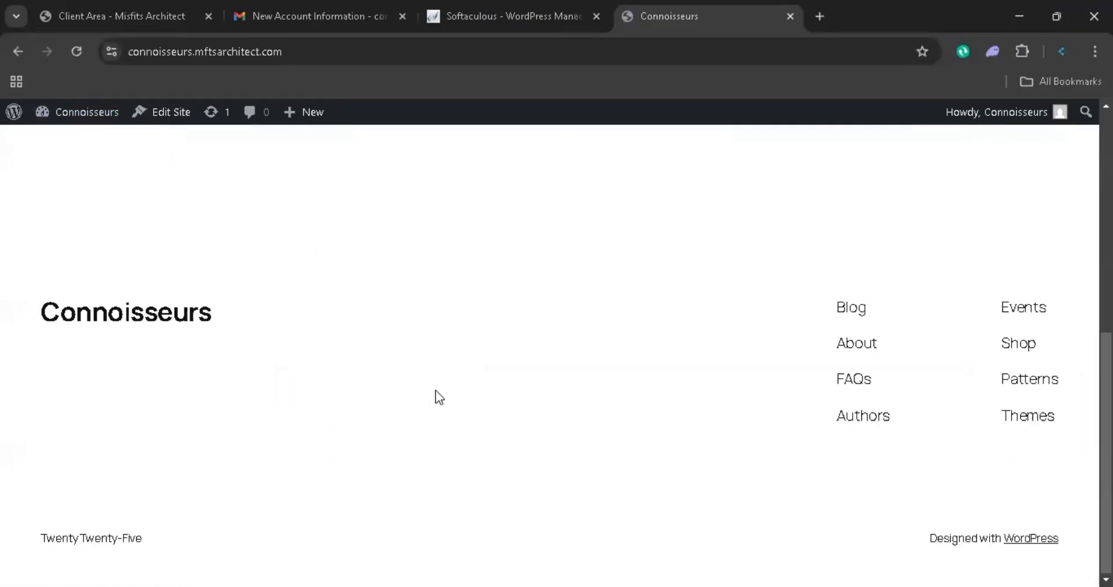
{"action": "scroll", "coordinate": [436, 391], "scroll_direction": "up", "scroll_amount": 5}
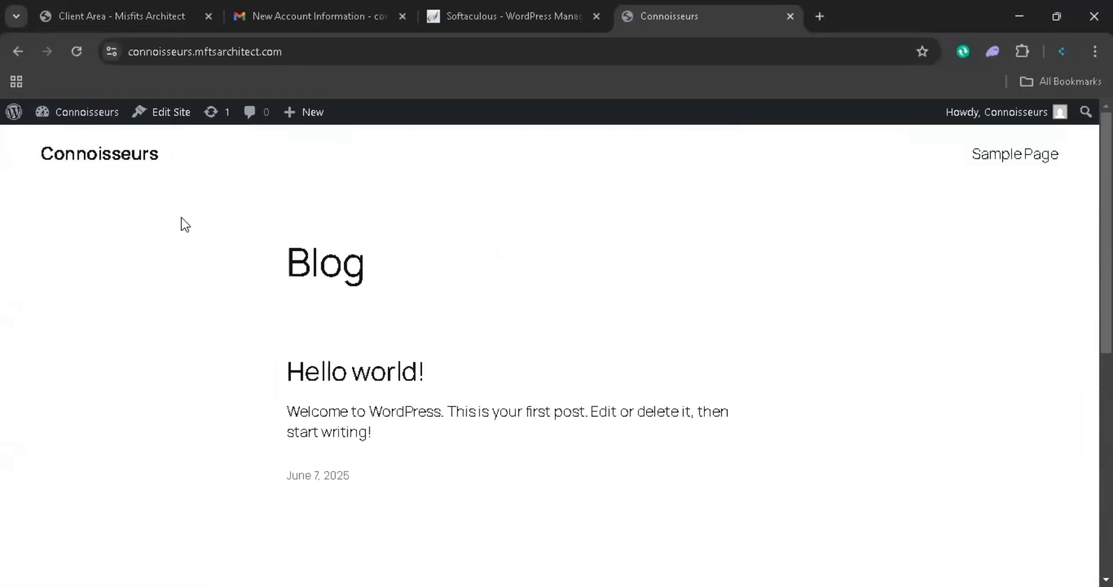
{"action": "left_click", "coordinate": [69, 116]}
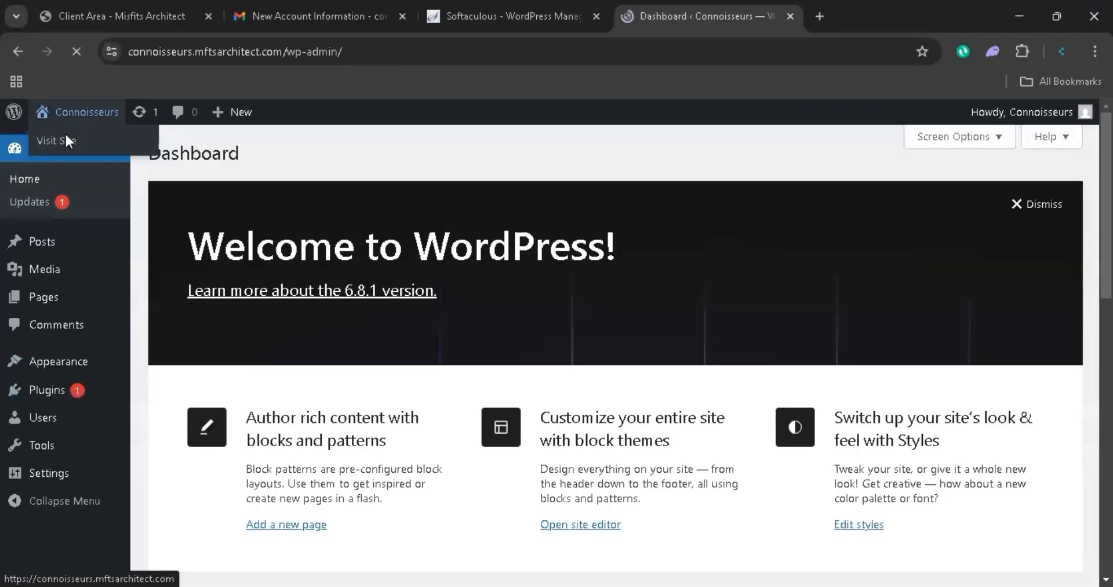
Go to Appearance > Themes and choose Add Theme to list popular themes.
{"action": "mouse_move", "coordinate": [35, 360]}
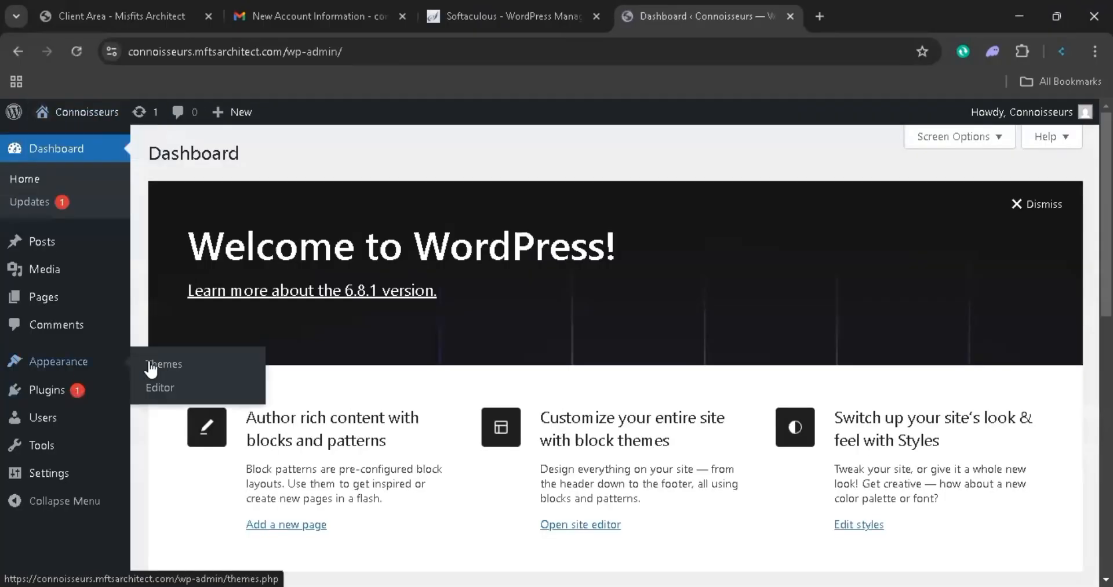
{"action": "left_click", "coordinate": [174, 367]}
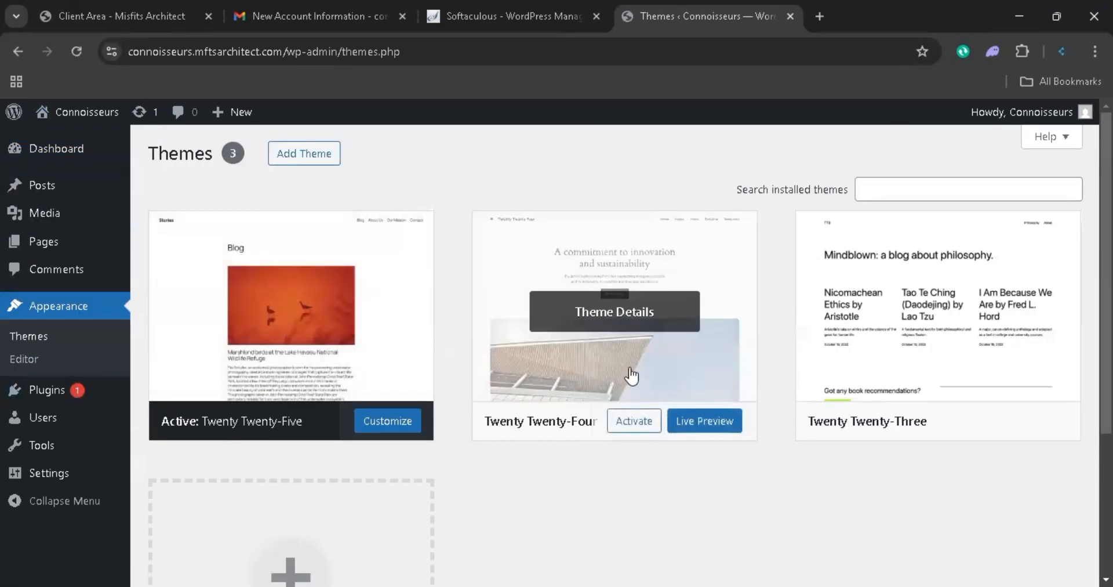
{"action": "scroll", "coordinate": [881, 372], "scroll_direction": "down", "scroll_amount": 1}
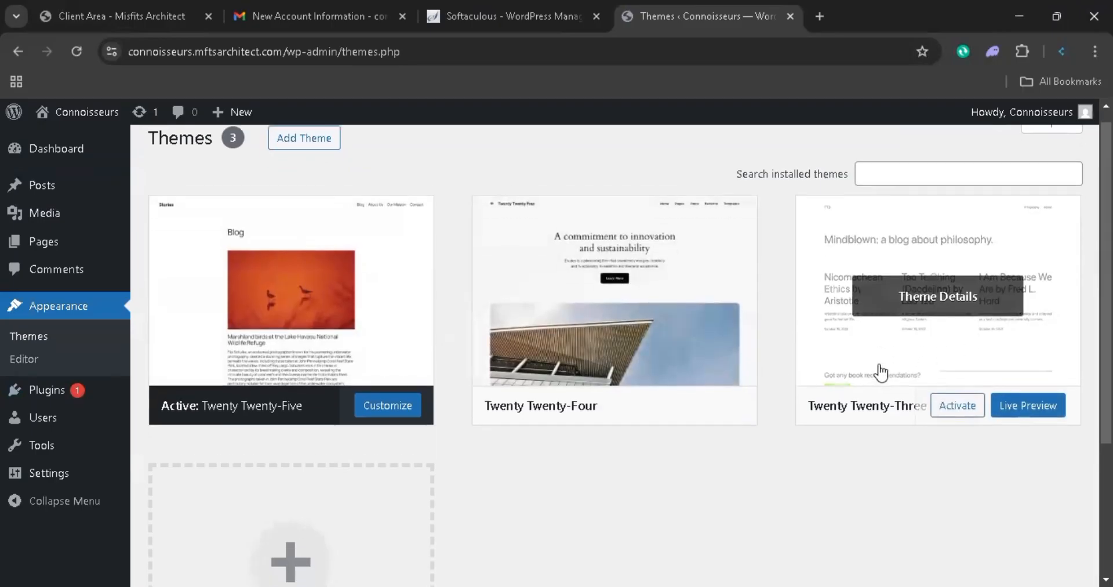
{"action": "scroll", "coordinate": [881, 372], "scroll_direction": "up", "scroll_amount": 1}
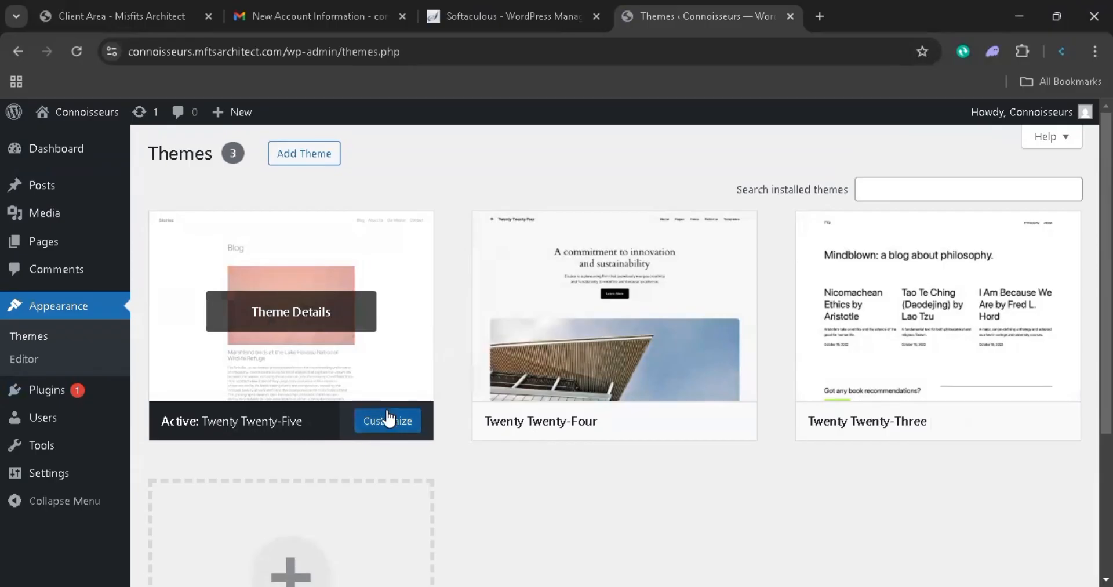
{"action": "left_click", "coordinate": [313, 154]}
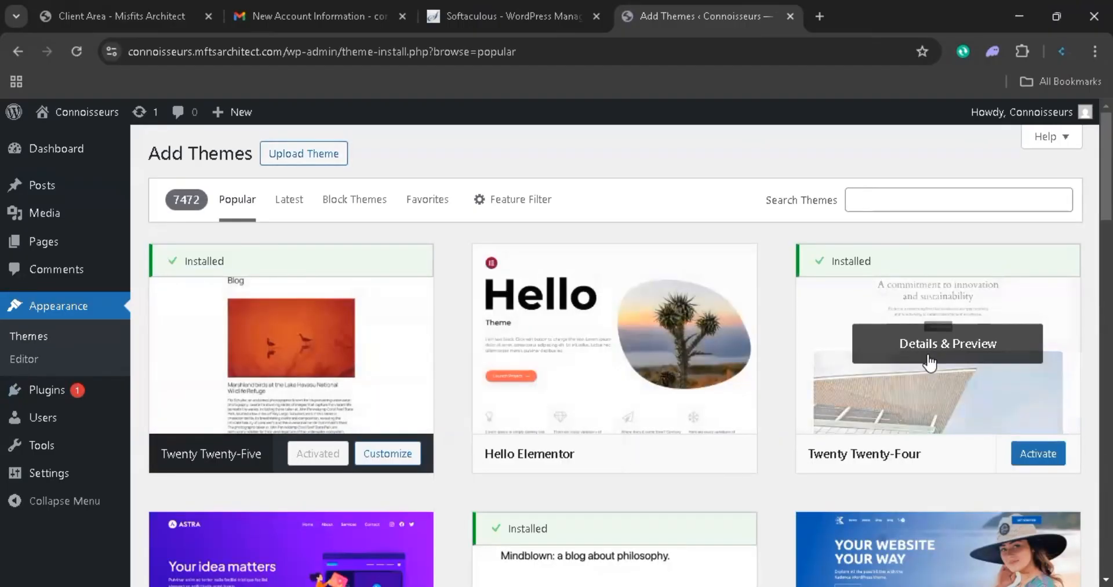
Install and activate the Astra theme, then view the live Connoisseurs site styled by Astra.
{"action": "scroll", "coordinate": [927, 364], "scroll_direction": "down", "scroll_amount": 4}
{"action": "scroll", "coordinate": [929, 362], "scroll_direction": "down", "scroll_amount": 1}
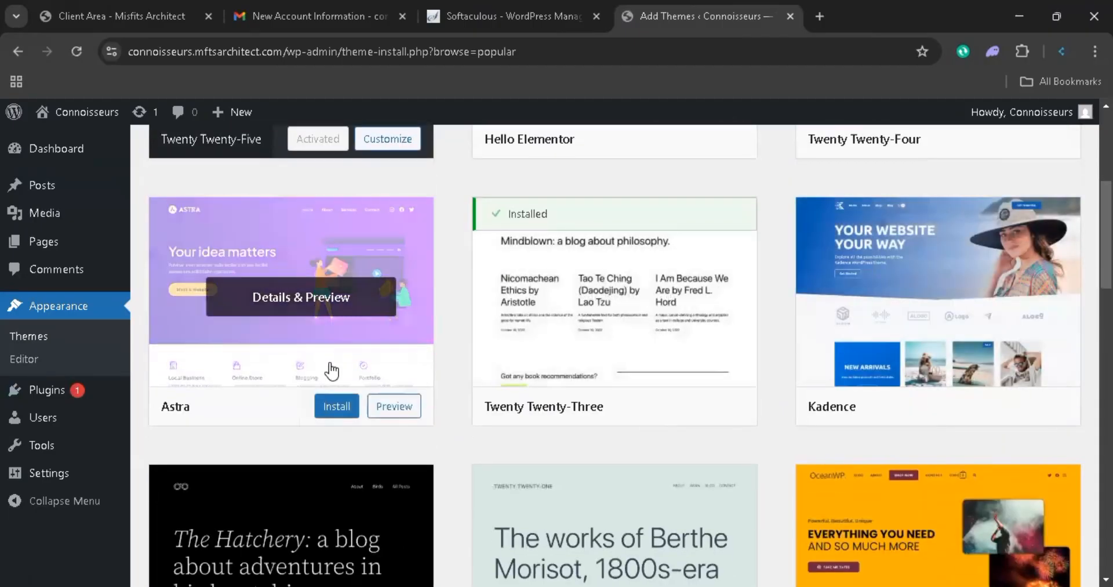
{"action": "left_click", "coordinate": [336, 407]}
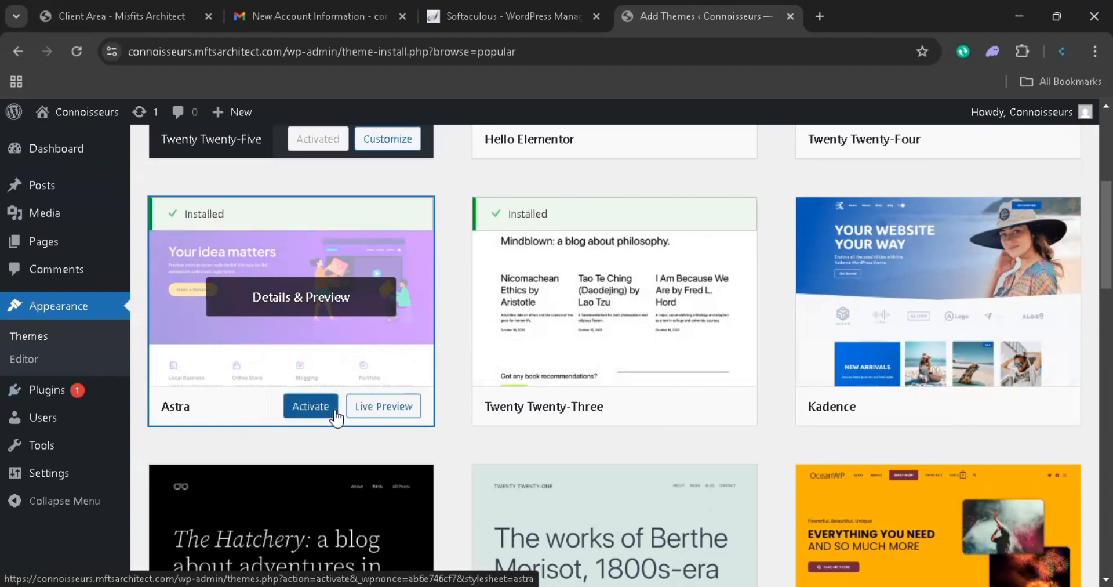
{"action": "left_click", "coordinate": [313, 408]}
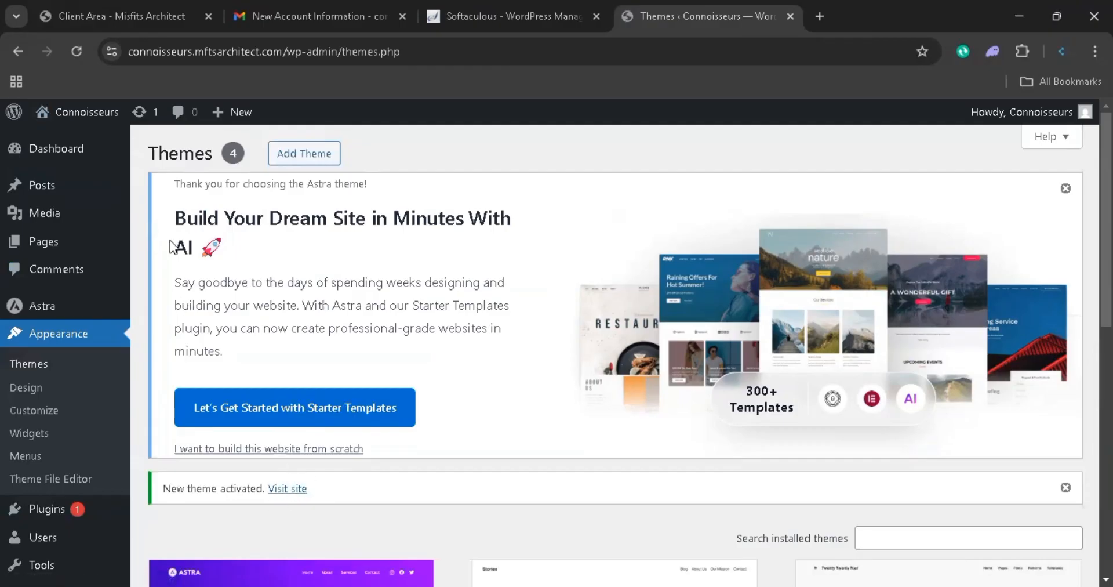
{"action": "left_click", "coordinate": [293, 489]}
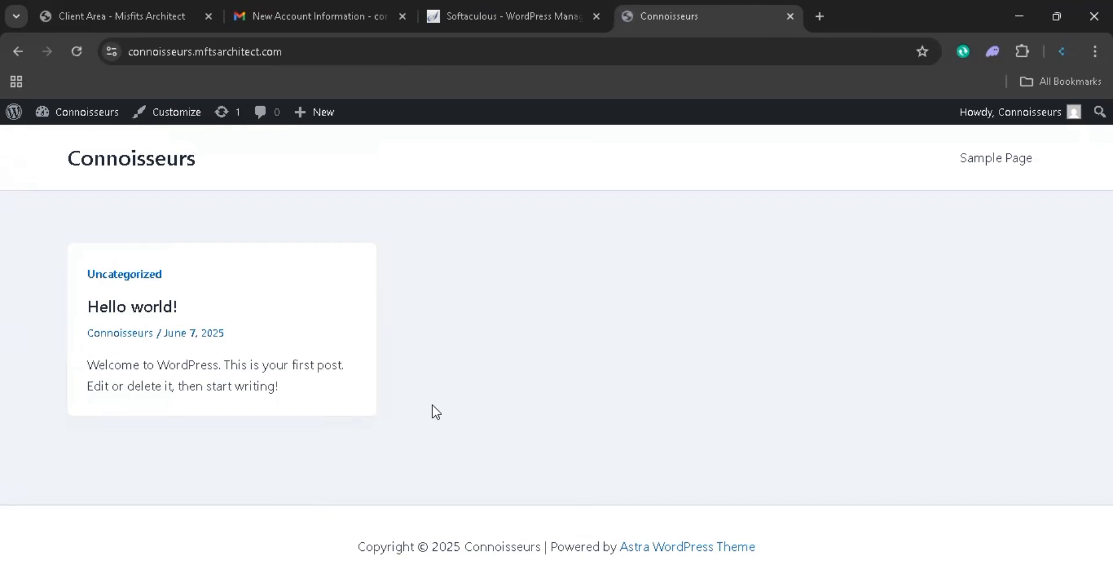
Return to the Dashboard and activate Astra's Starter Templates to reach the AI-or-Classic builder choice.
{"action": "left_click", "coordinate": [86, 116]}
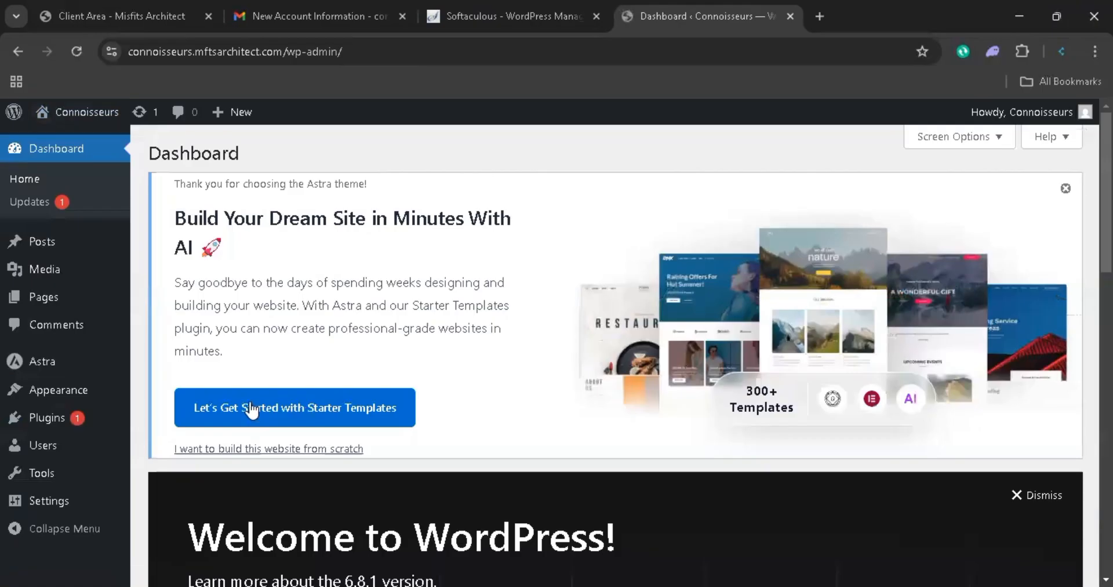
{"action": "left_click", "coordinate": [313, 416]}
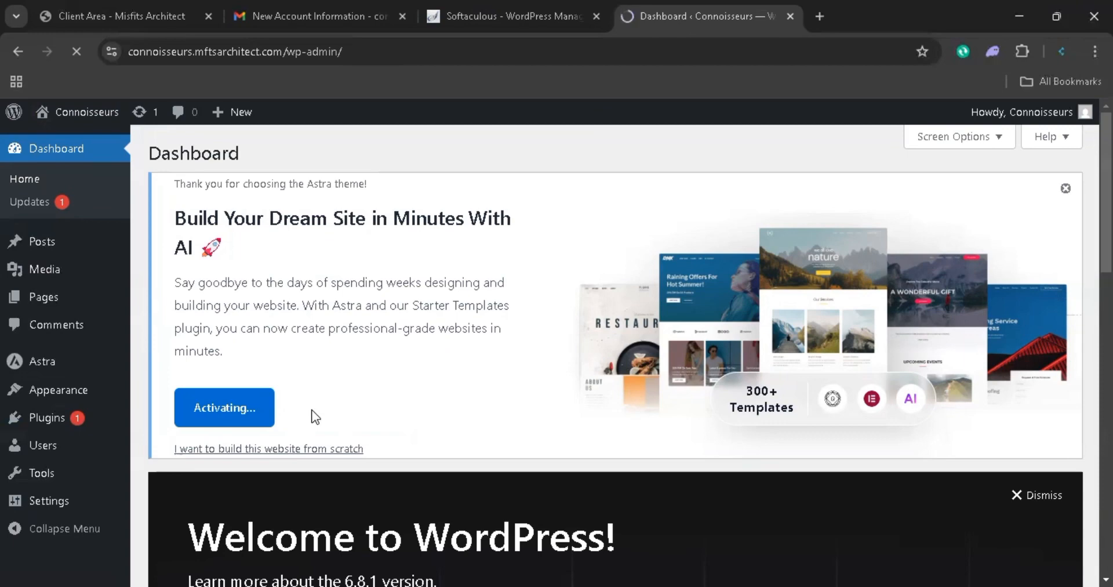
{"action": "scroll", "coordinate": [494, 433], "scroll_direction": "down", "scroll_amount": 7}
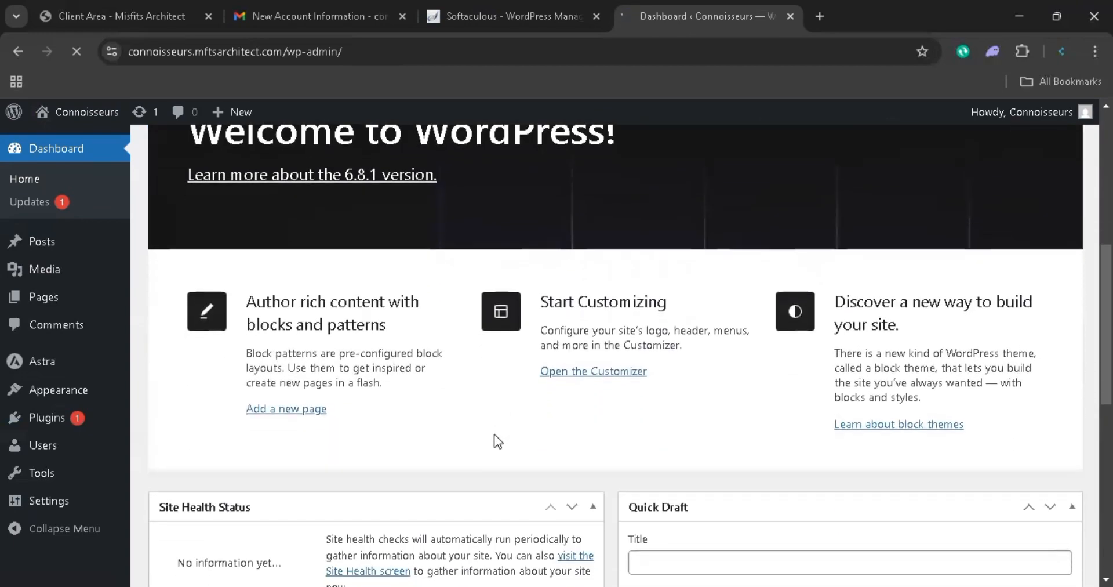
{"action": "scroll", "coordinate": [494, 435], "scroll_direction": "up", "scroll_amount": 7}
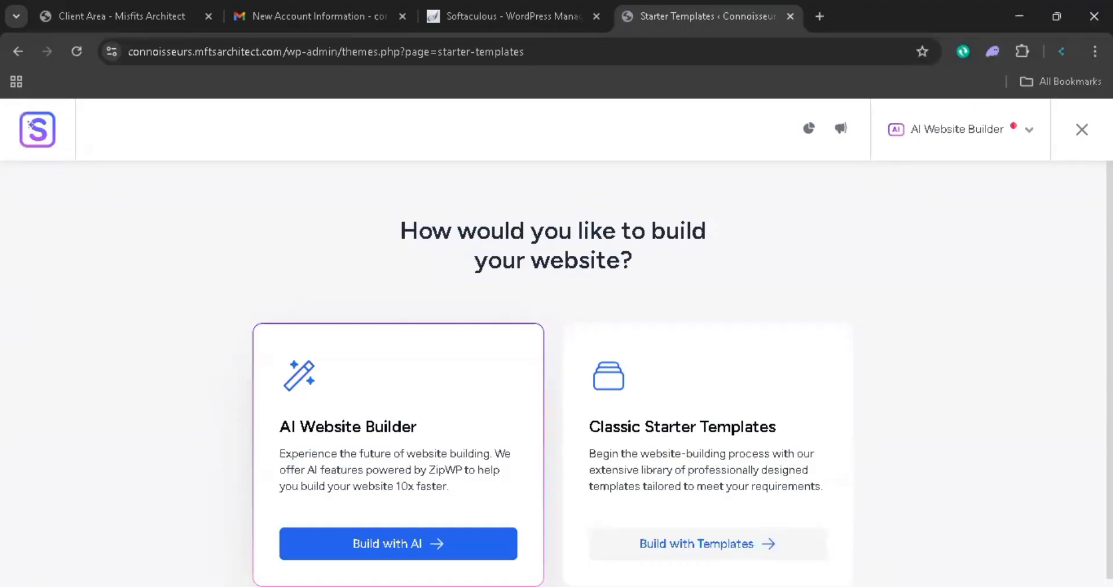
Leave the wizard, delete the Hello Dolly plugin and update Akismet Anti-spam to 5.4.
{"action": "left_click", "coordinate": [1082, 130]}
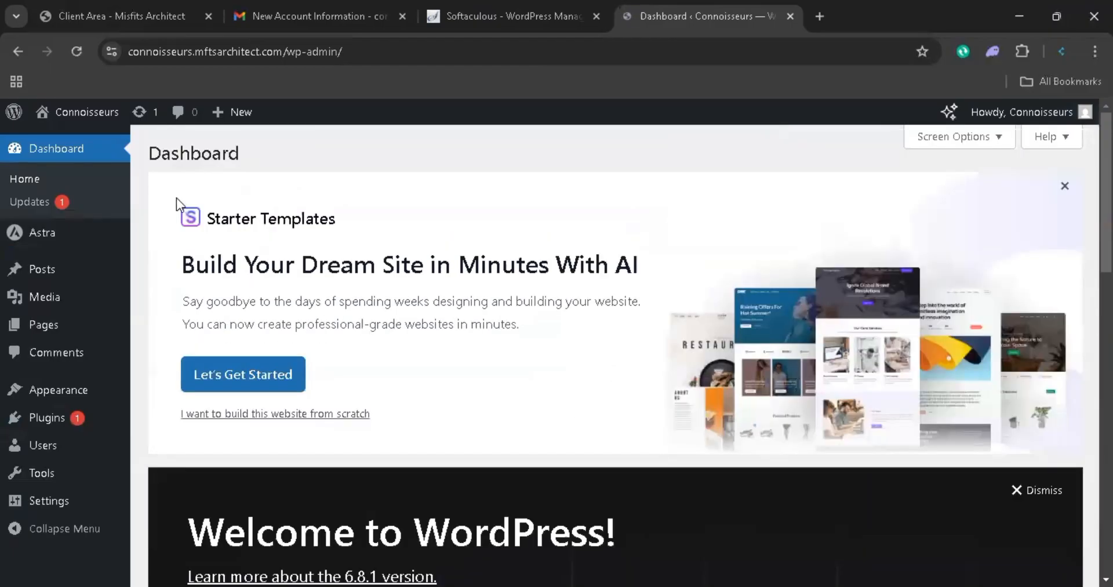
{"action": "mouse_move", "coordinate": [50, 418]}
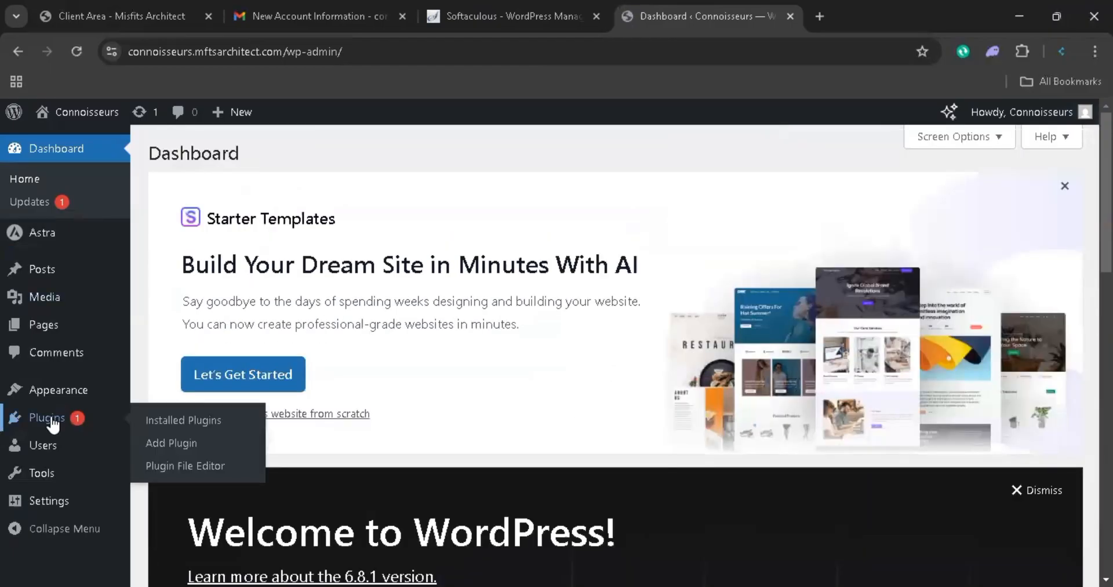
{"action": "left_click", "coordinate": [195, 422]}
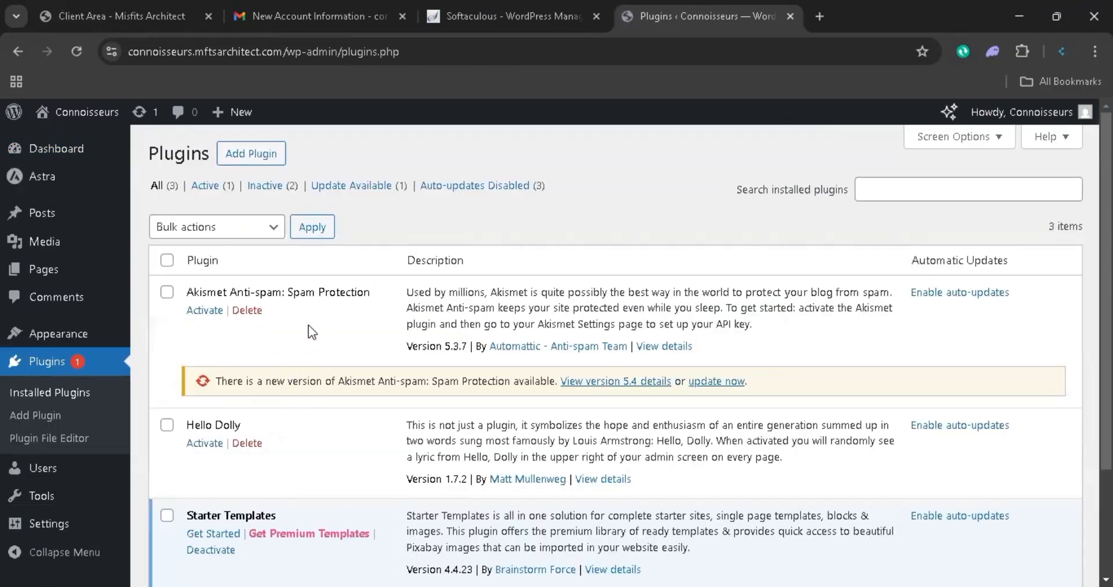
{"action": "scroll", "coordinate": [308, 436], "scroll_direction": "down", "scroll_amount": 3}
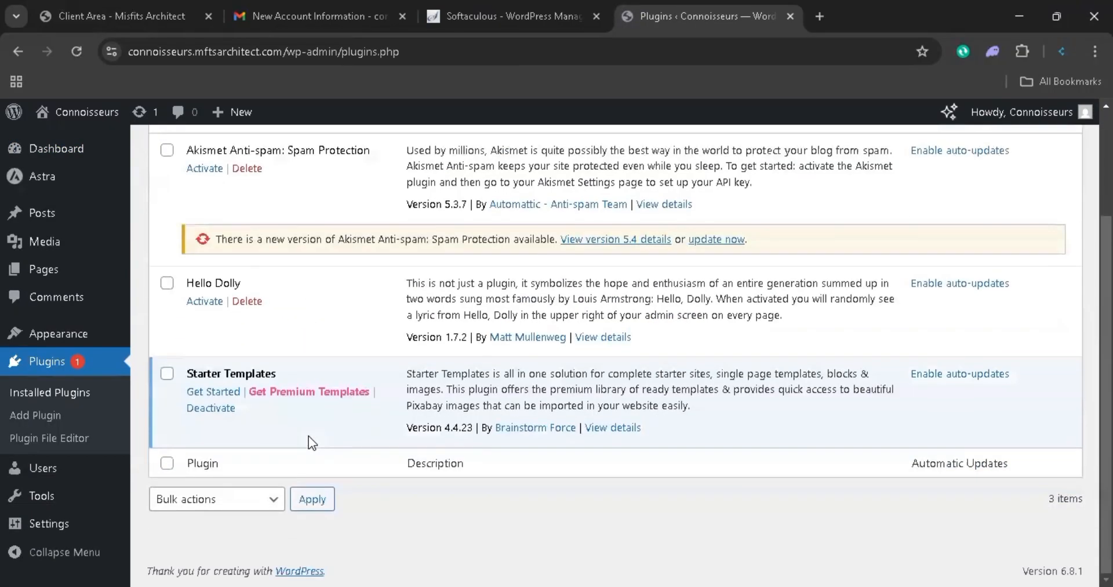
{"action": "left_click", "coordinate": [247, 301]}
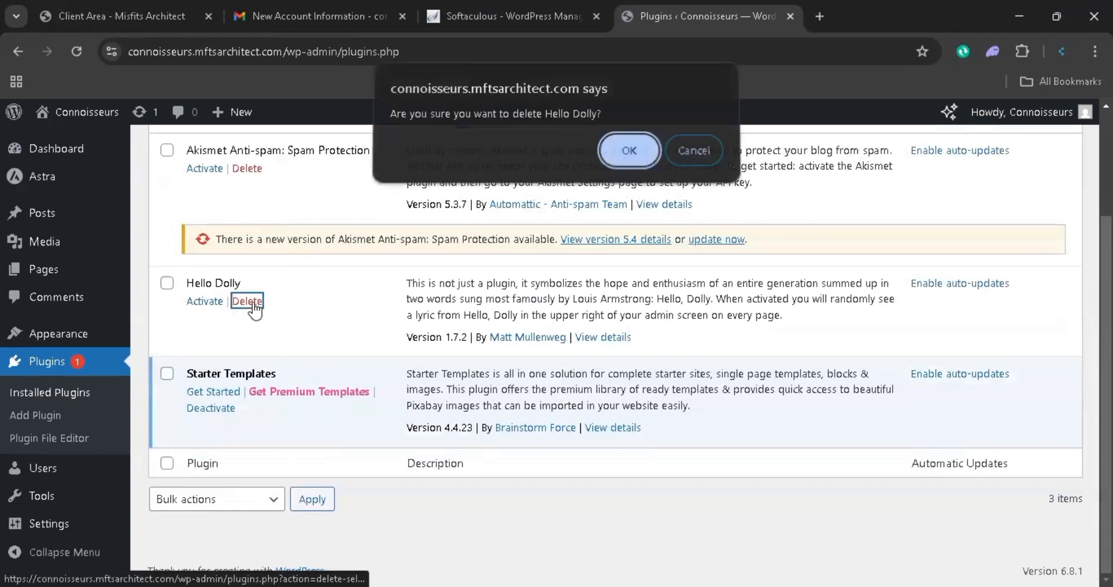
{"action": "left_click", "coordinate": [612, 156]}
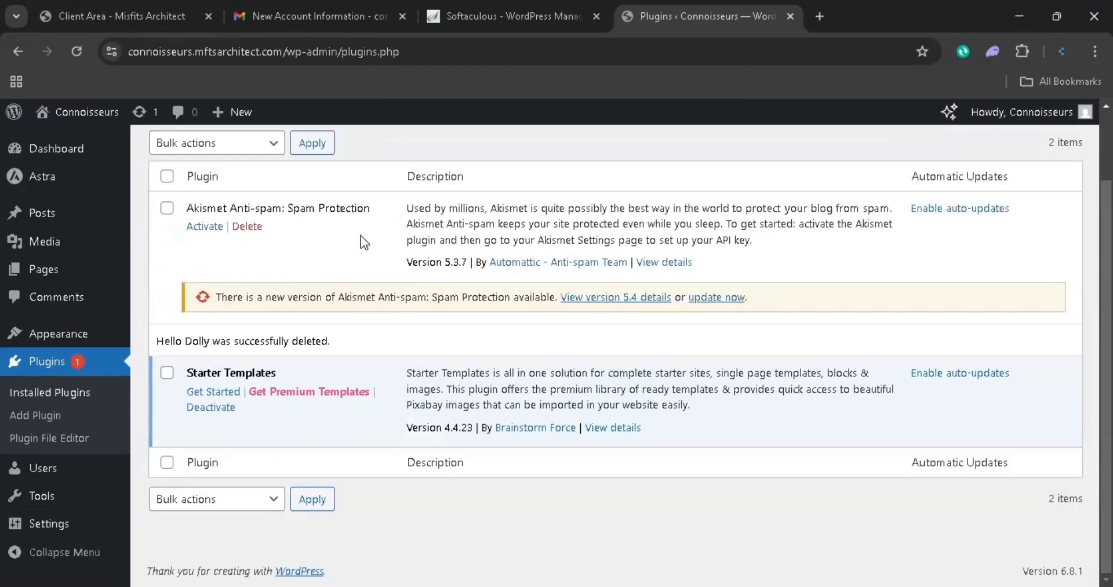
{"action": "left_click", "coordinate": [719, 296]}
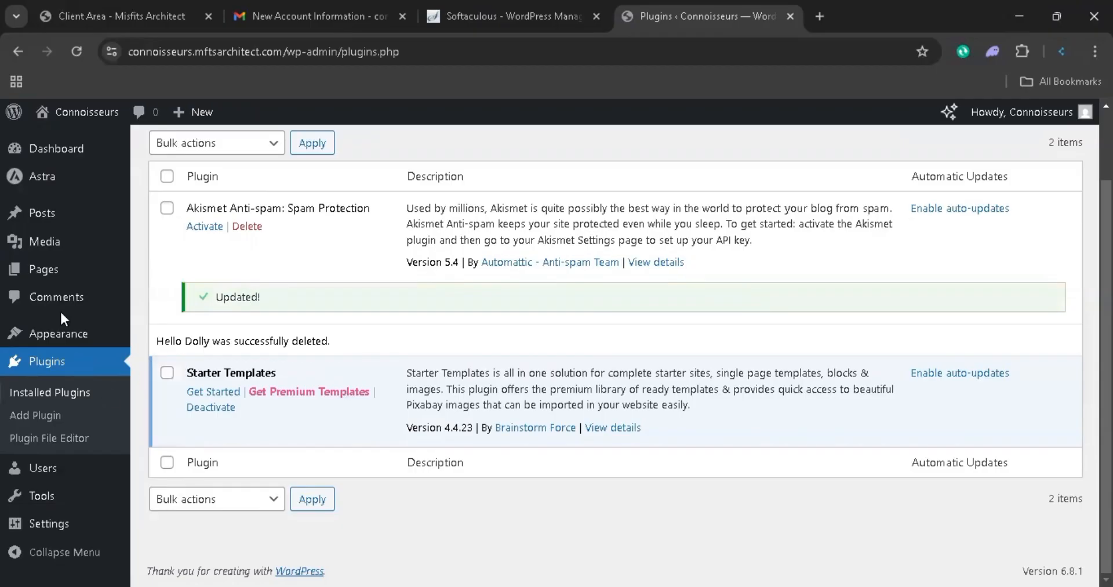
{"action": "mouse_move", "coordinate": [70, 337]}
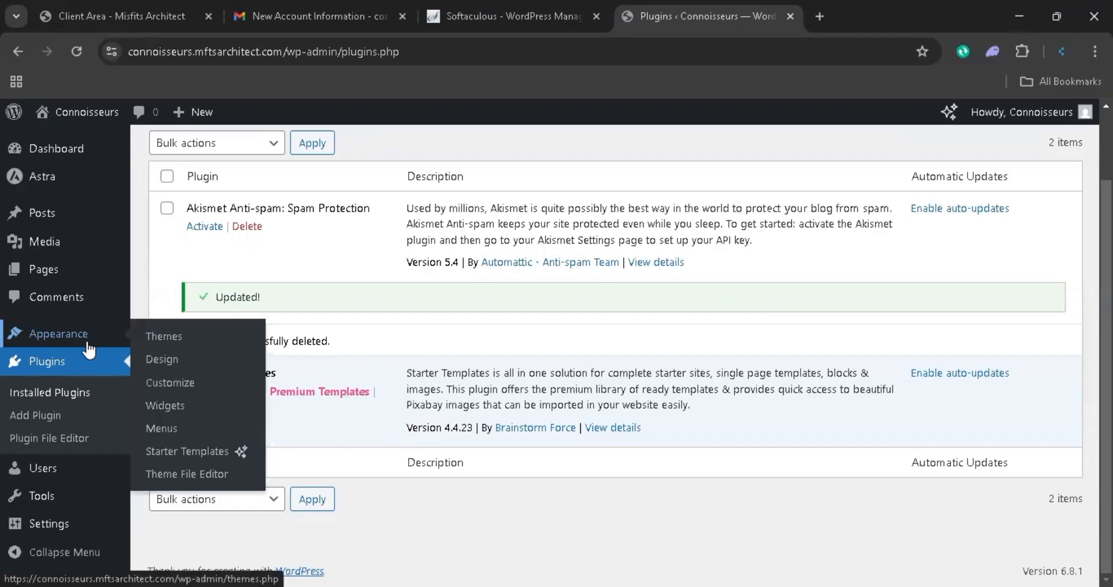
Delete the Twenty Twenty-Five theme from Appearance > Themes.
{"action": "left_click", "coordinate": [185, 343]}
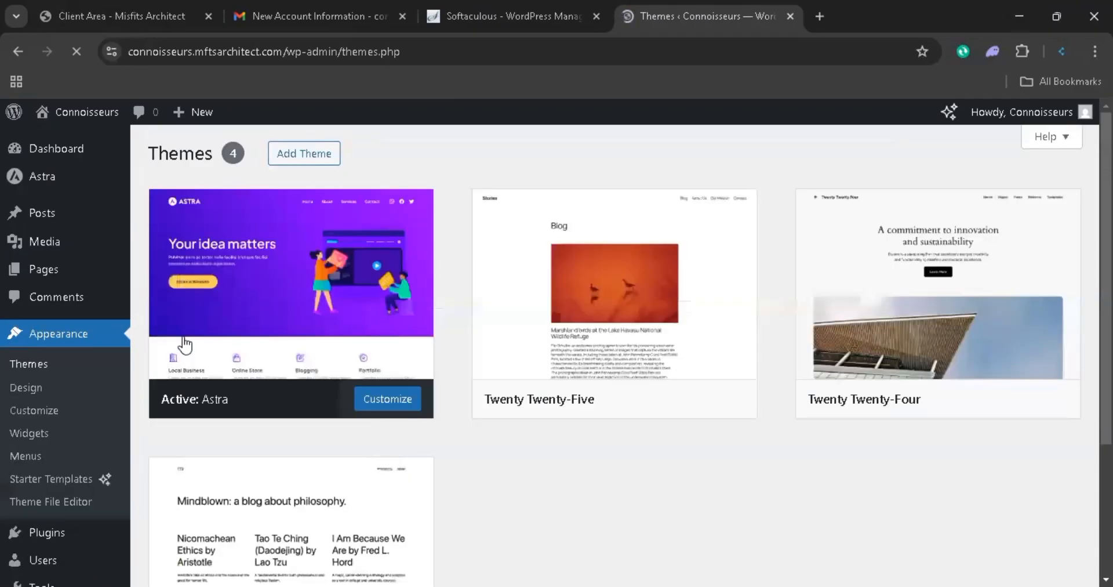
{"action": "mouse_move", "coordinate": [600, 341]}
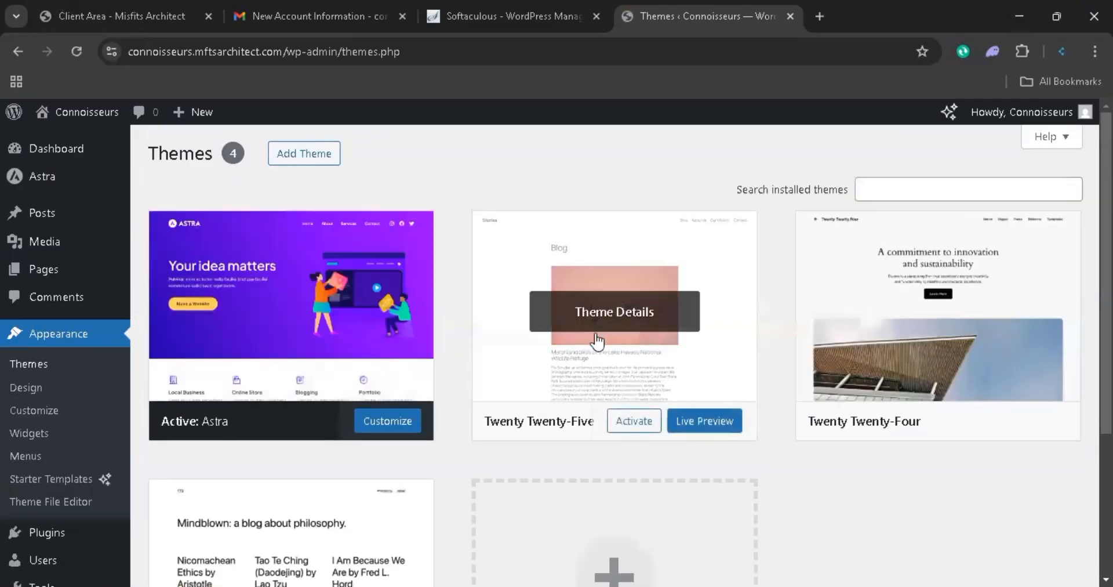
{"action": "left_click", "coordinate": [627, 313]}
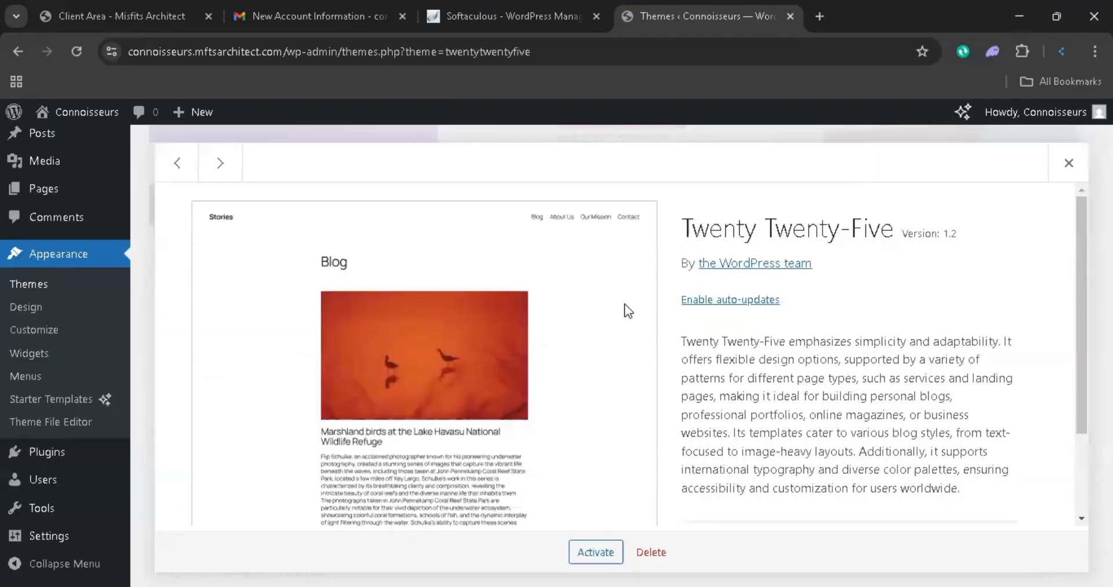
{"action": "scroll", "coordinate": [625, 307], "scroll_direction": "down", "scroll_amount": 2}
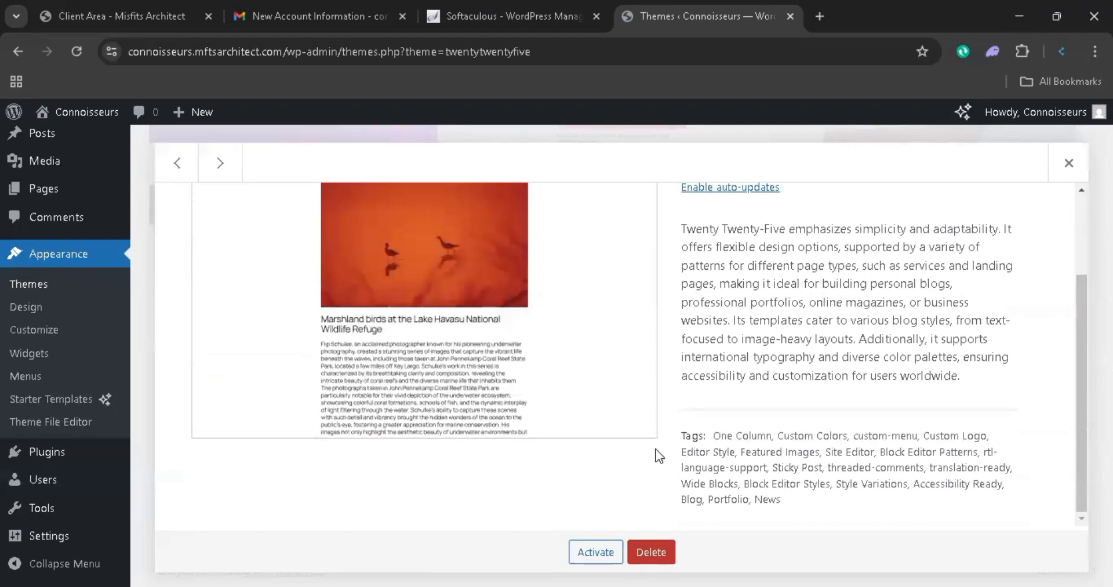
{"action": "scroll", "coordinate": [610, 369], "scroll_direction": "up", "scroll_amount": 2}
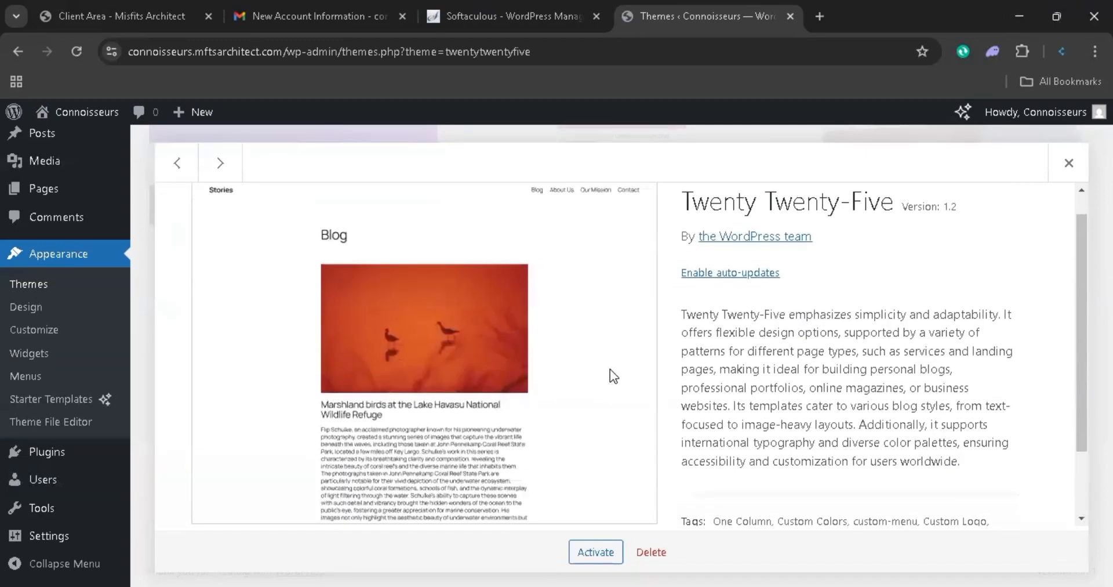
{"action": "scroll", "coordinate": [609, 369], "scroll_direction": "down", "scroll_amount": 2}
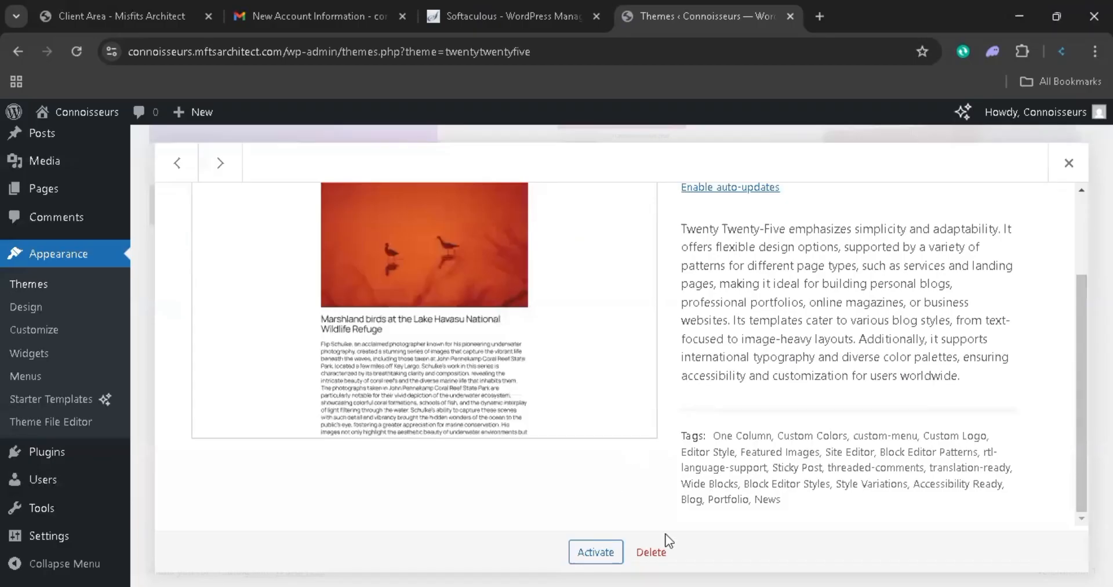
{"action": "left_click", "coordinate": [651, 552]}
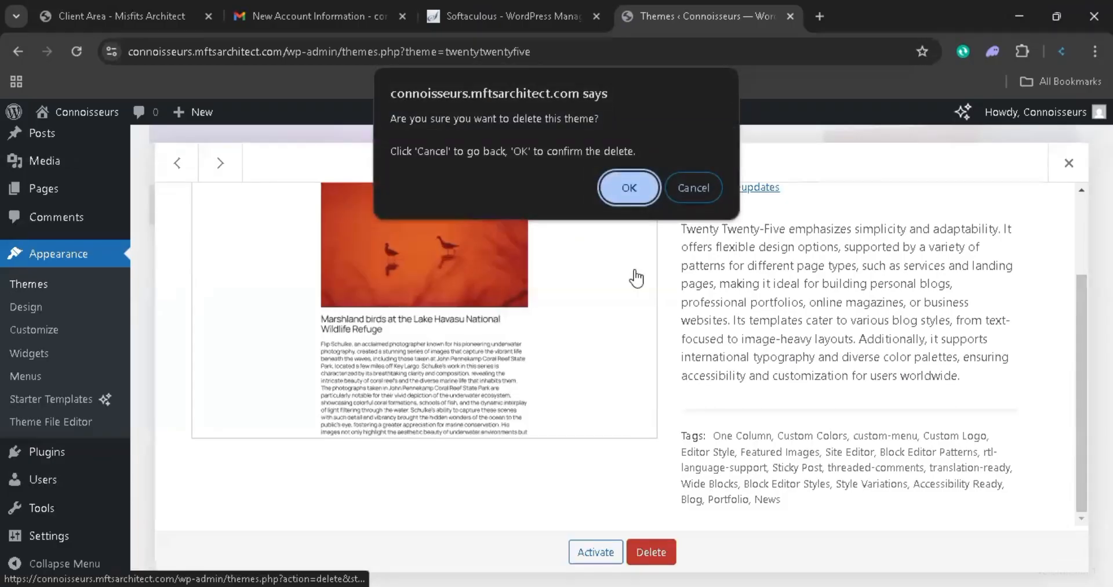
{"action": "left_click", "coordinate": [620, 183]}
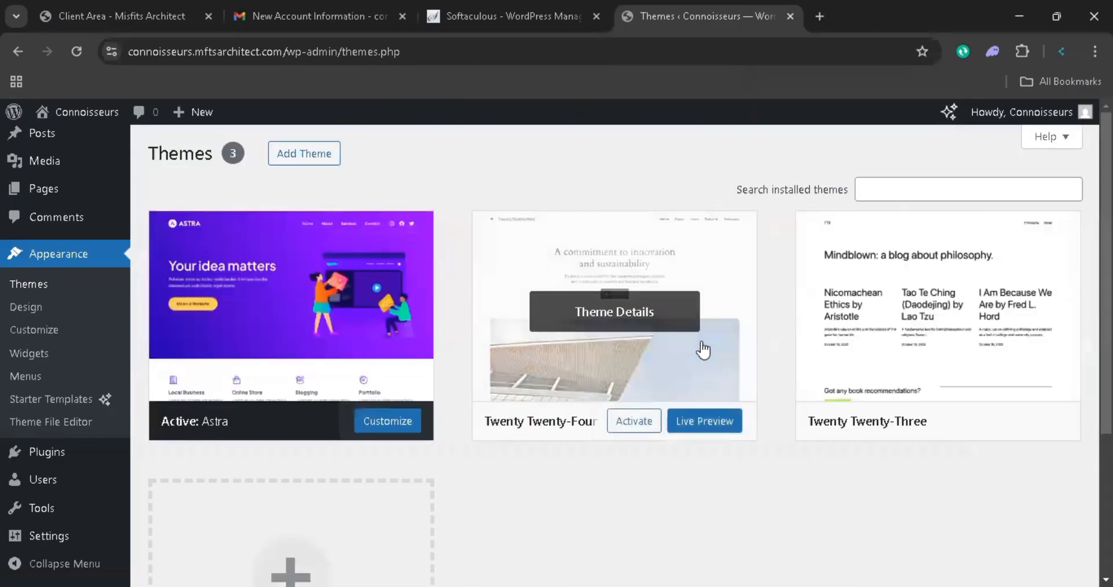
Delete the Twenty Twenty-Three theme and return to the Dashboard from Starter Templates.
{"action": "scroll", "coordinate": [702, 344], "scroll_direction": "down", "scroll_amount": 3}
{"action": "scroll", "coordinate": [764, 308], "scroll_direction": "up", "scroll_amount": 3}
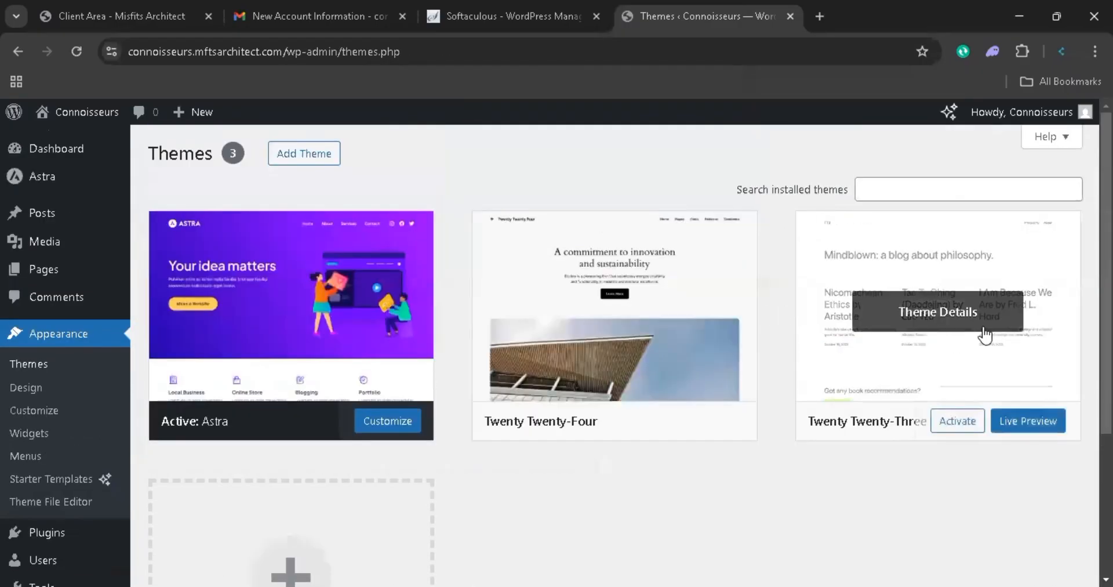
{"action": "left_click", "coordinate": [980, 322]}
{"action": "scroll", "coordinate": [753, 435], "scroll_direction": "down", "scroll_amount": 3}
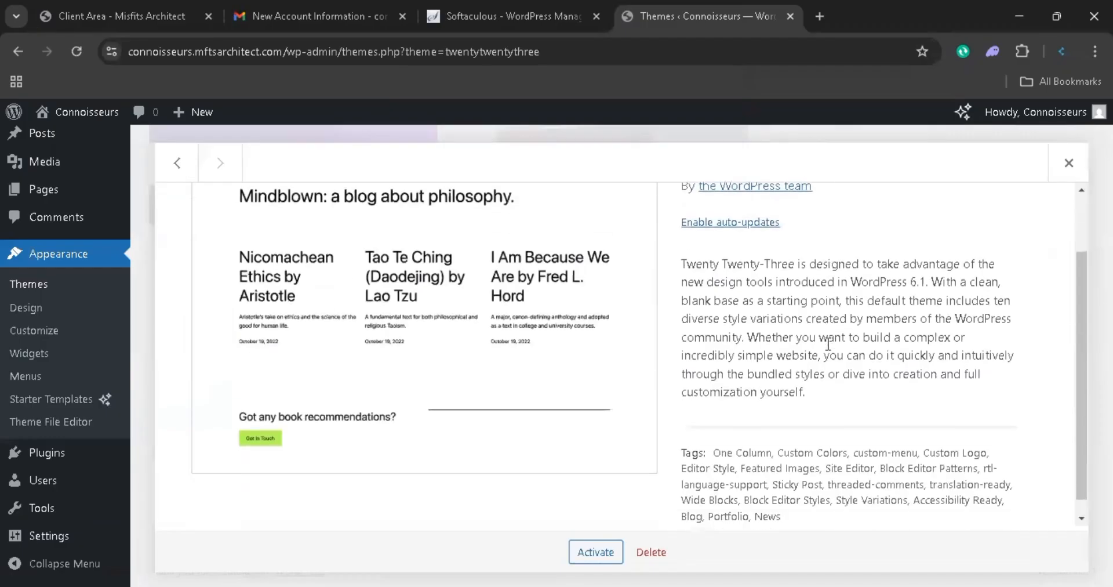
{"action": "left_click", "coordinate": [650, 551]}
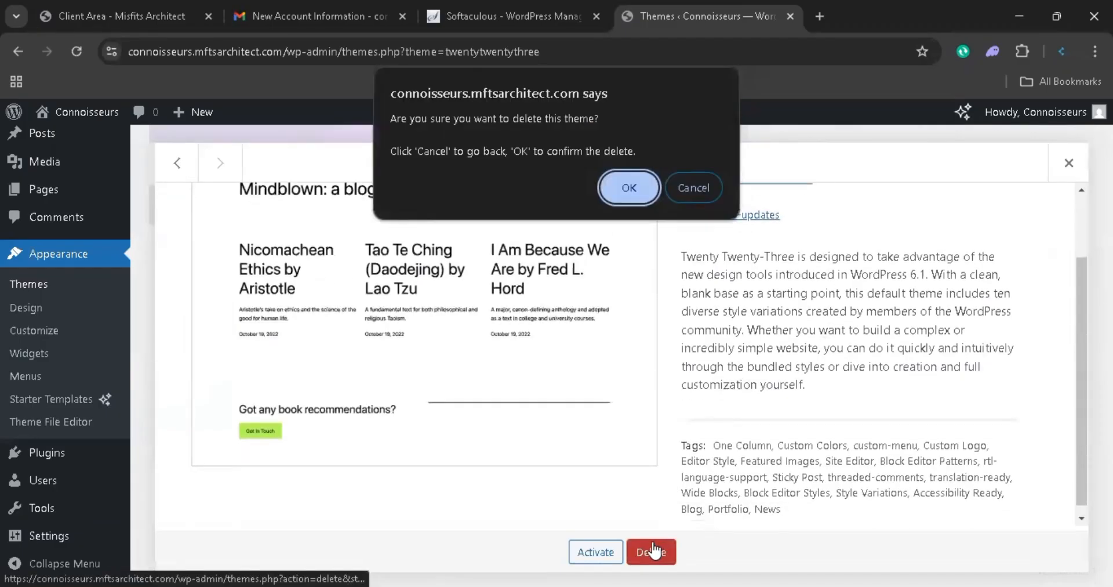
{"action": "left_click", "coordinate": [626, 189]}
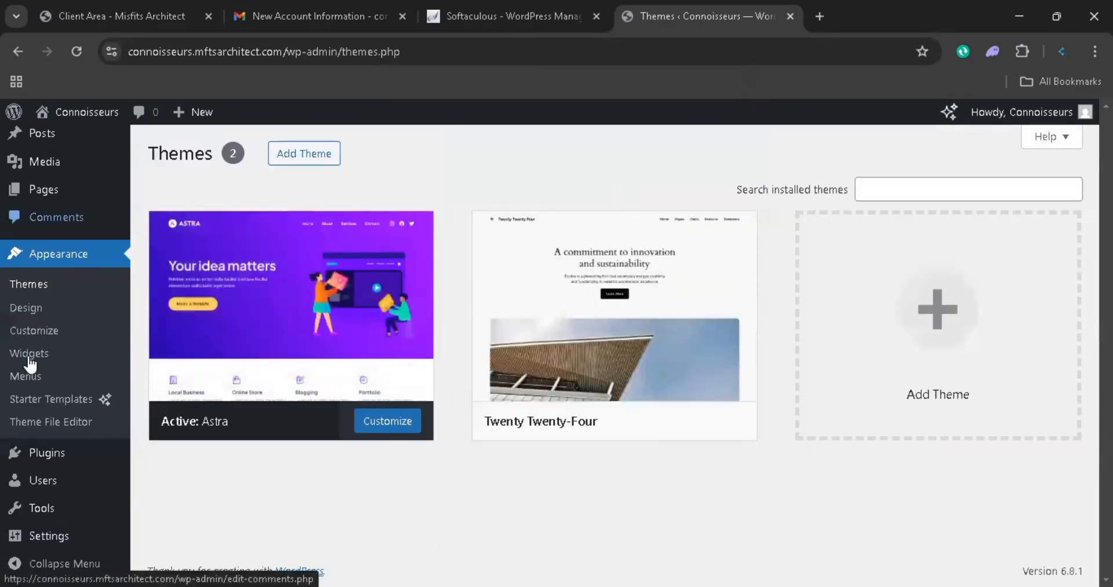
{"action": "left_click", "coordinate": [53, 399]}
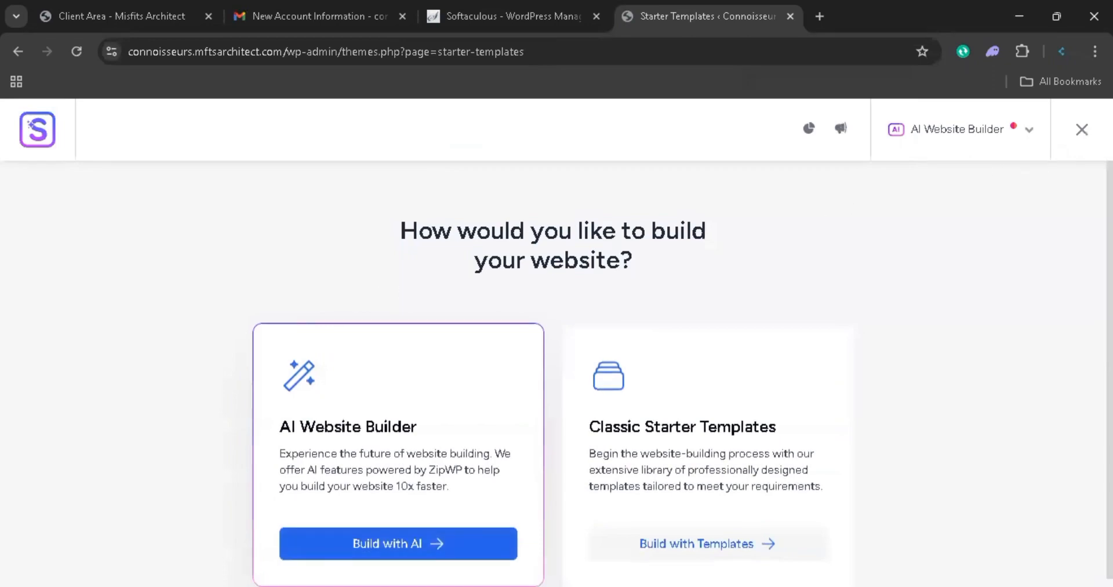
{"action": "left_click", "coordinate": [1082, 129]}
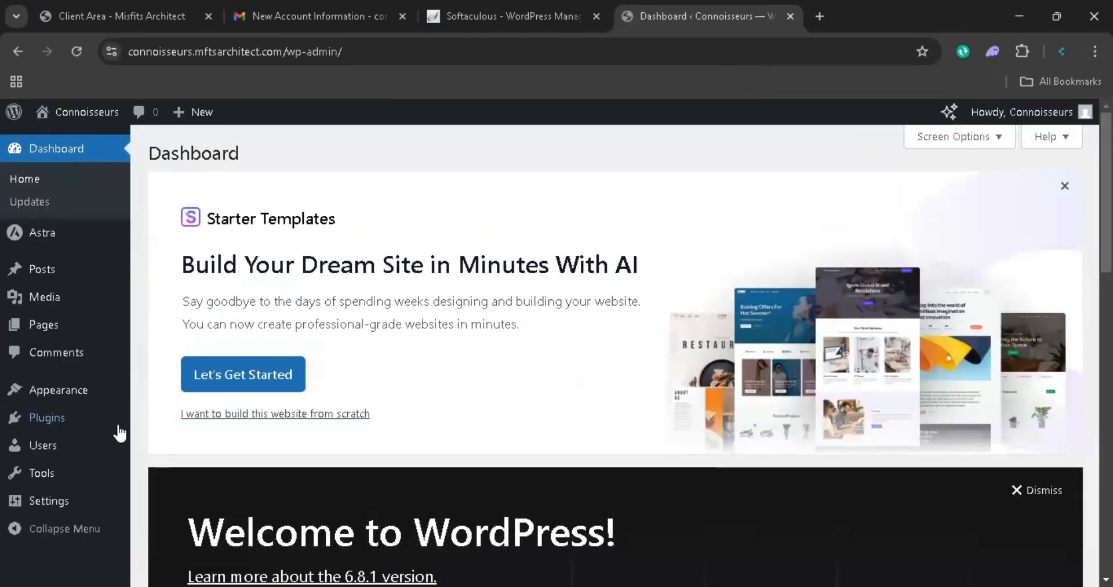
Search the plugin directory for 'elementor', then install and activate Elementor Website Builder.
{"action": "mouse_move", "coordinate": [72, 421]}
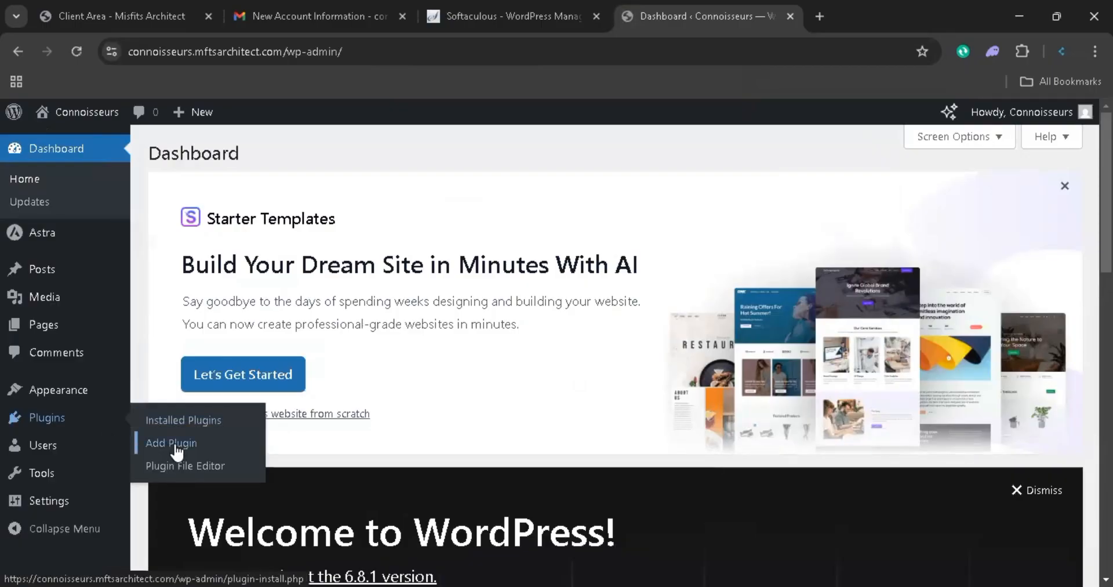
{"action": "left_click", "coordinate": [177, 446]}
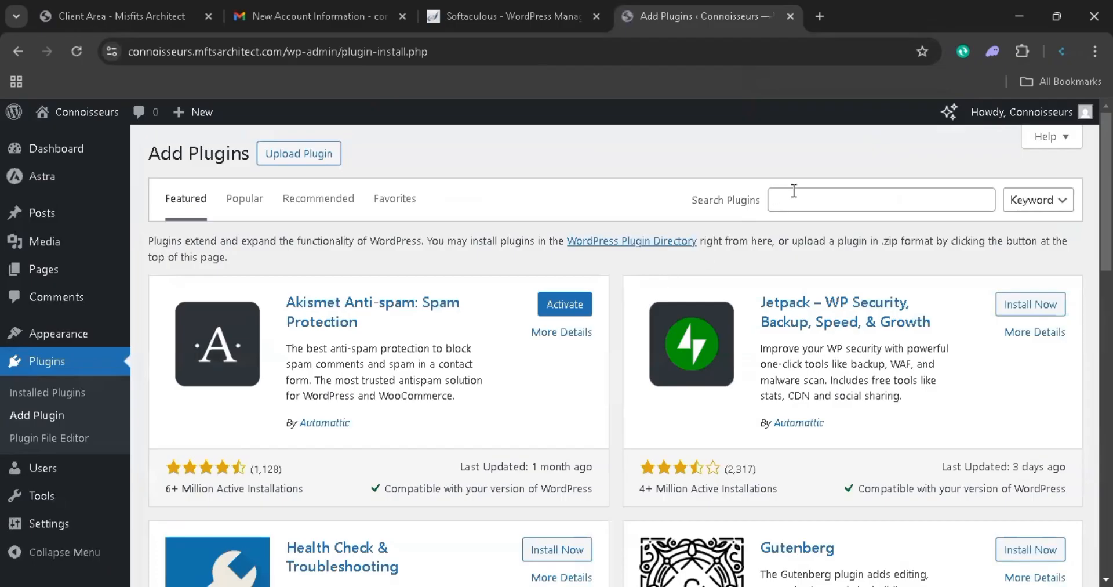
{"action": "left_click", "coordinate": [795, 190]}
{"action": "type", "text": "elem"}
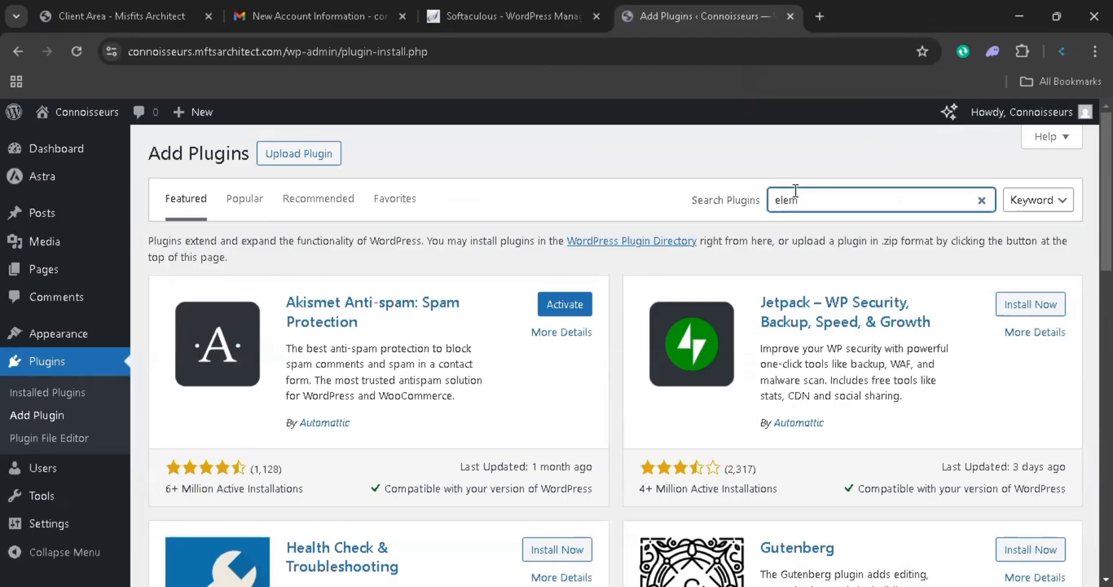
{"action": "type", "text": "entor"}
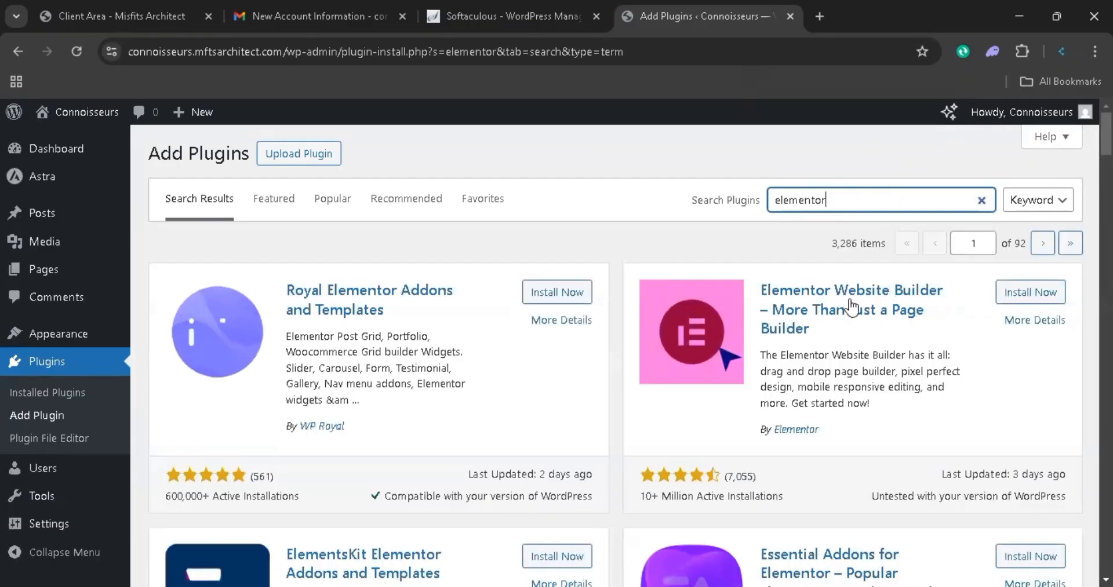
{"action": "left_click", "coordinate": [1016, 292]}
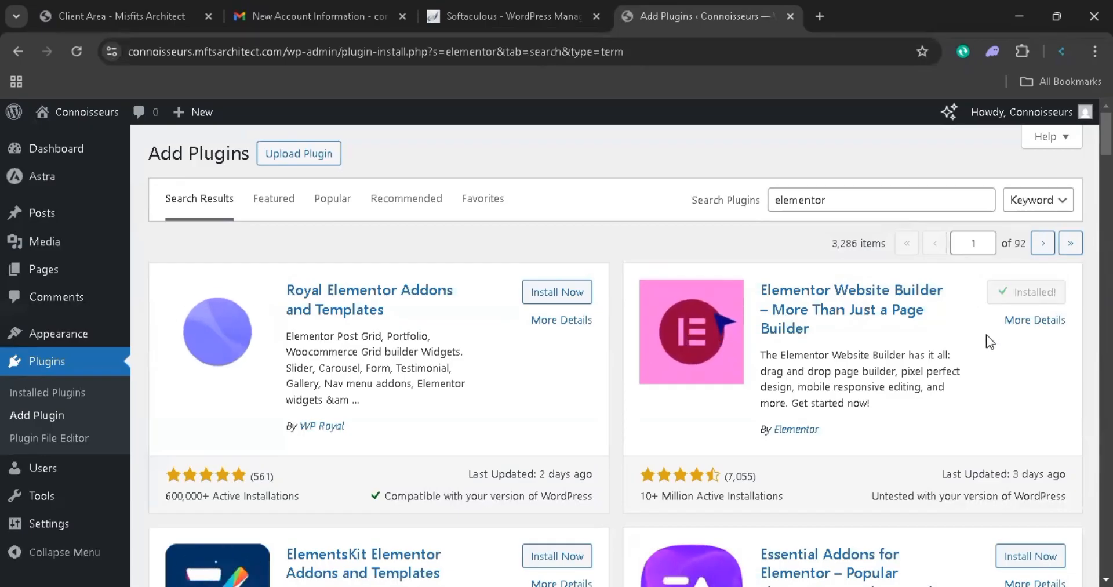
{"action": "left_click", "coordinate": [1035, 291]}
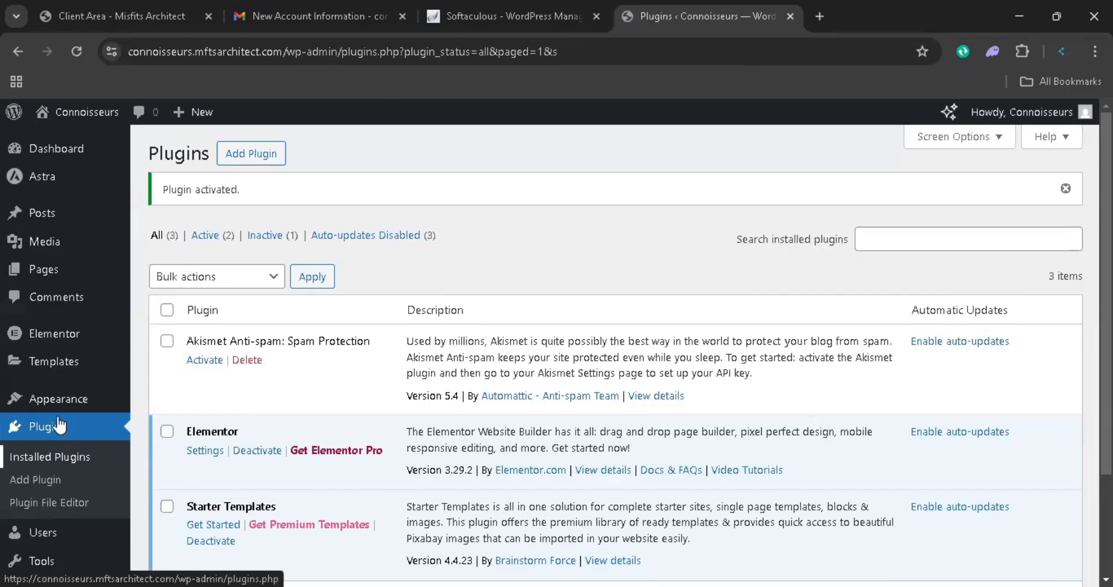
Open Starter Templates, choose Build with Templates, and select Elementor as the page builder.
{"action": "scroll", "coordinate": [59, 425], "scroll_direction": "down", "scroll_amount": 2}
{"action": "mouse_move", "coordinate": [81, 353]}
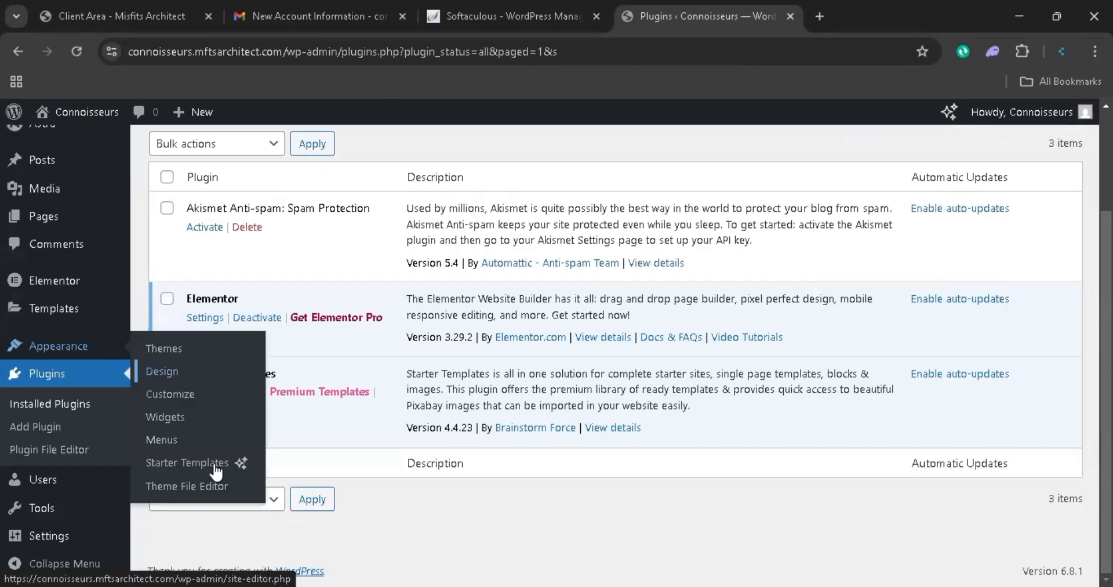
{"action": "left_click", "coordinate": [191, 467]}
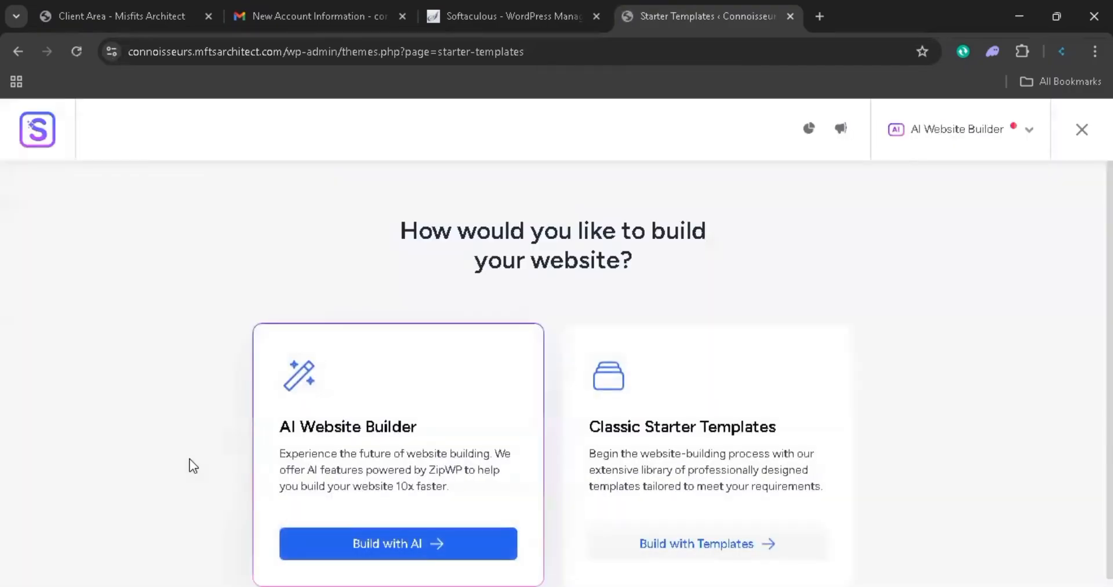
{"action": "left_click", "coordinate": [698, 545]}
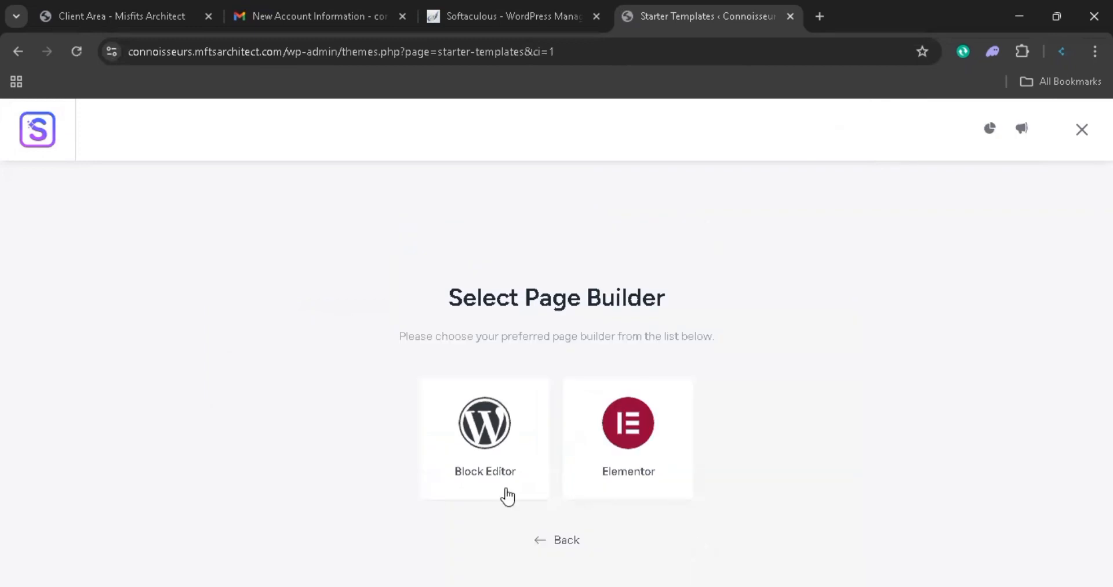
{"action": "left_click", "coordinate": [633, 430]}
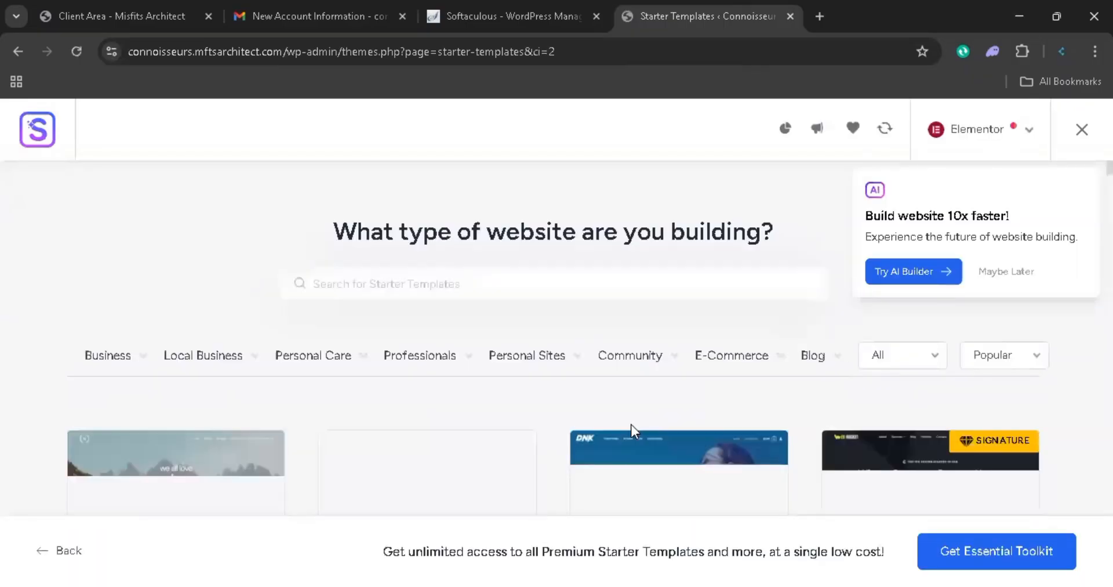
Dismiss the AI builder suggestion and scroll the Elementor template gallery down to the Clothing Store card.
{"action": "left_click", "coordinate": [997, 275]}
{"action": "scroll", "coordinate": [997, 277], "scroll_direction": "down", "scroll_amount": 3}
{"action": "scroll", "coordinate": [997, 280], "scroll_direction": "up", "scroll_amount": 3}
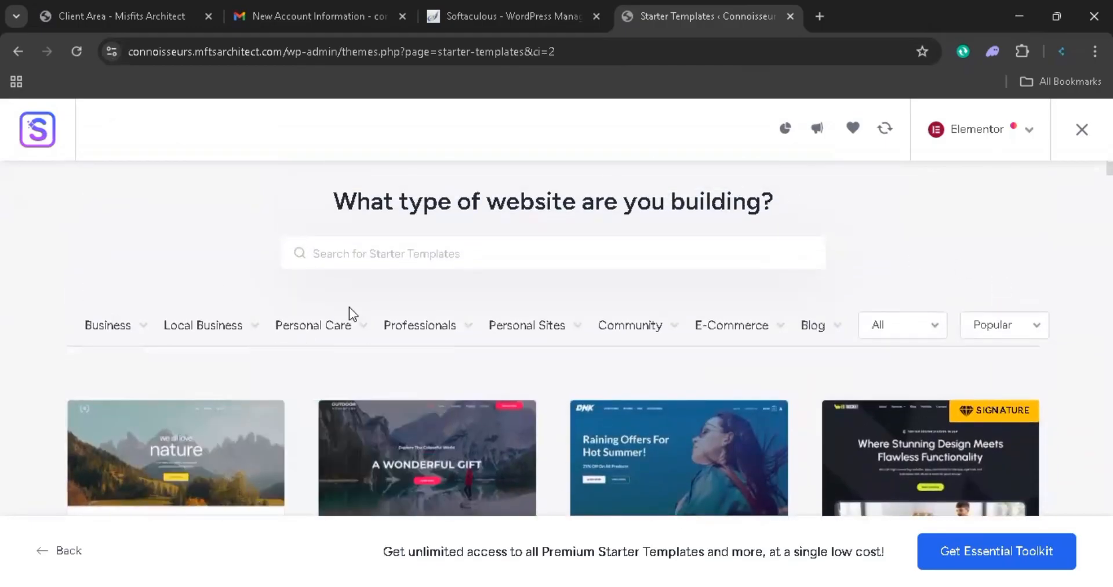
{"action": "scroll", "coordinate": [351, 313], "scroll_direction": "down", "scroll_amount": 3}
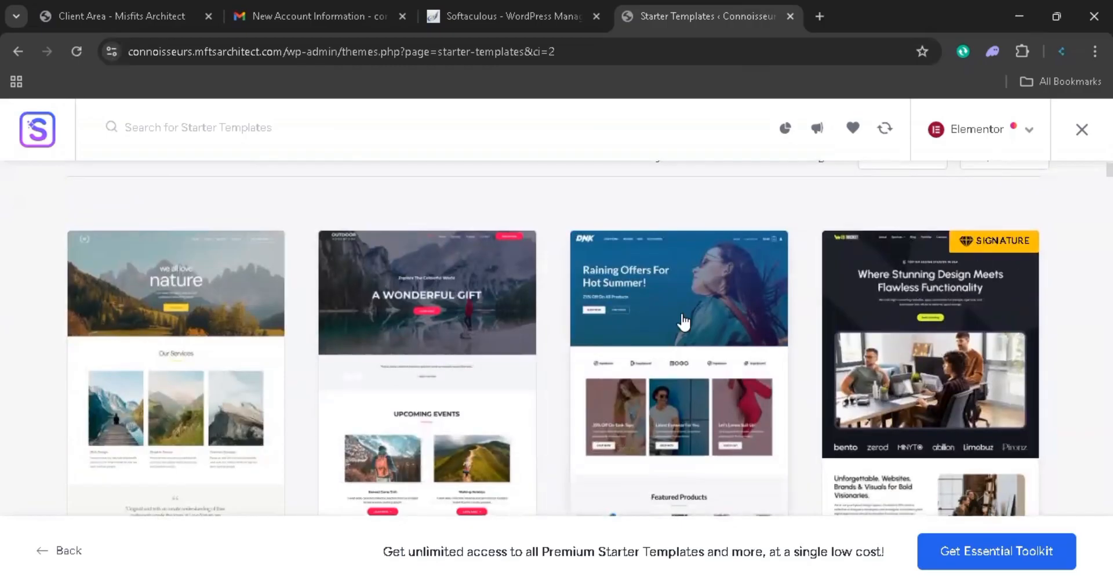
{"action": "scroll", "coordinate": [683, 321], "scroll_direction": "down", "scroll_amount": 3}
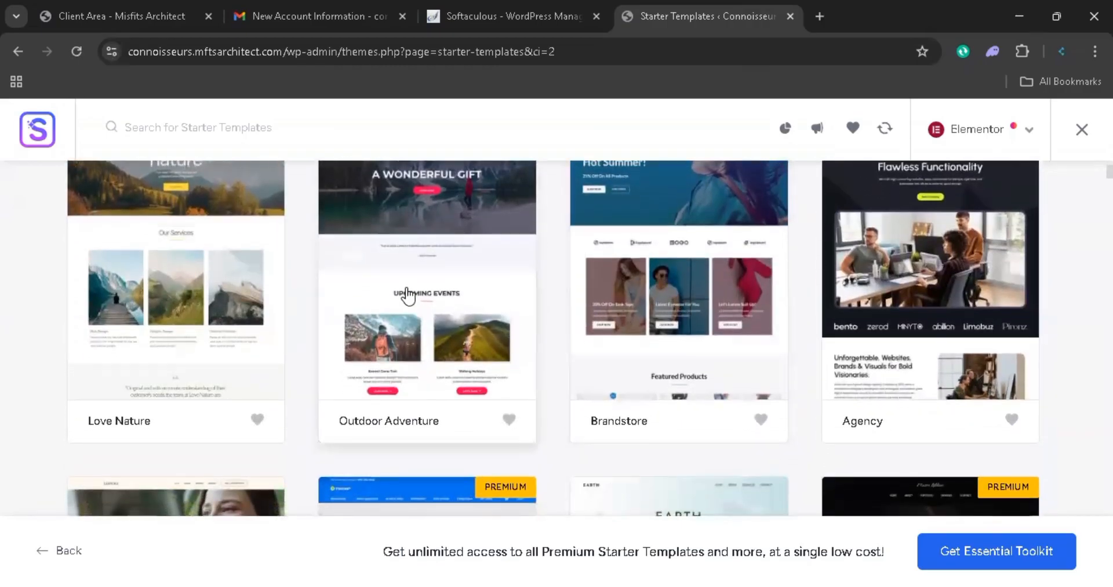
{"action": "scroll", "coordinate": [623, 341], "scroll_direction": "down", "scroll_amount": 4}
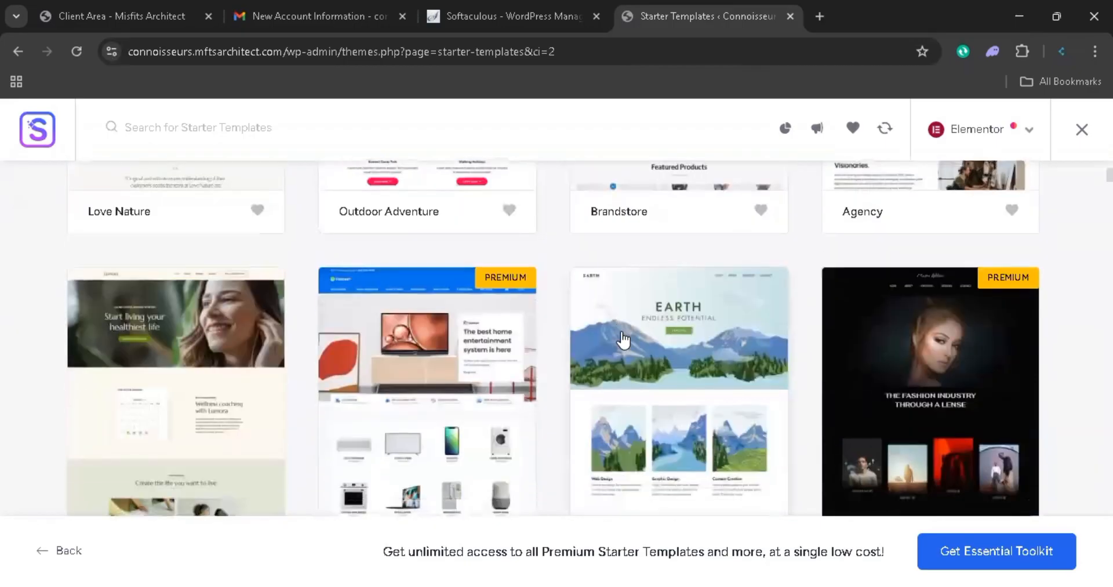
{"action": "scroll", "coordinate": [632, 340], "scroll_direction": "down", "scroll_amount": 2}
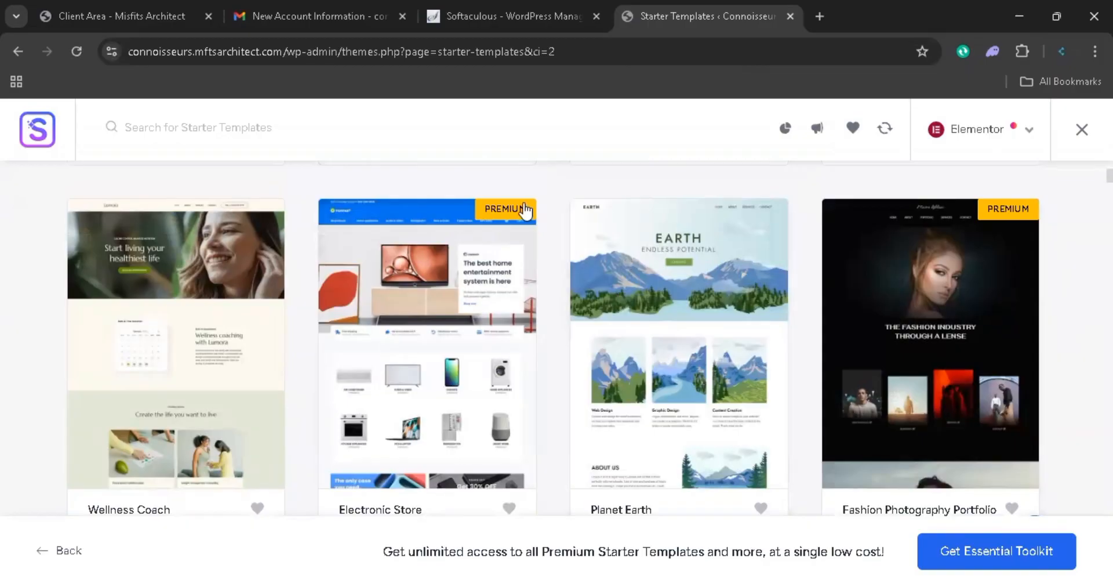
{"action": "scroll", "coordinate": [595, 312], "scroll_direction": "down", "scroll_amount": 2}
{"action": "scroll", "coordinate": [595, 312], "scroll_direction": "down", "scroll_amount": 4}
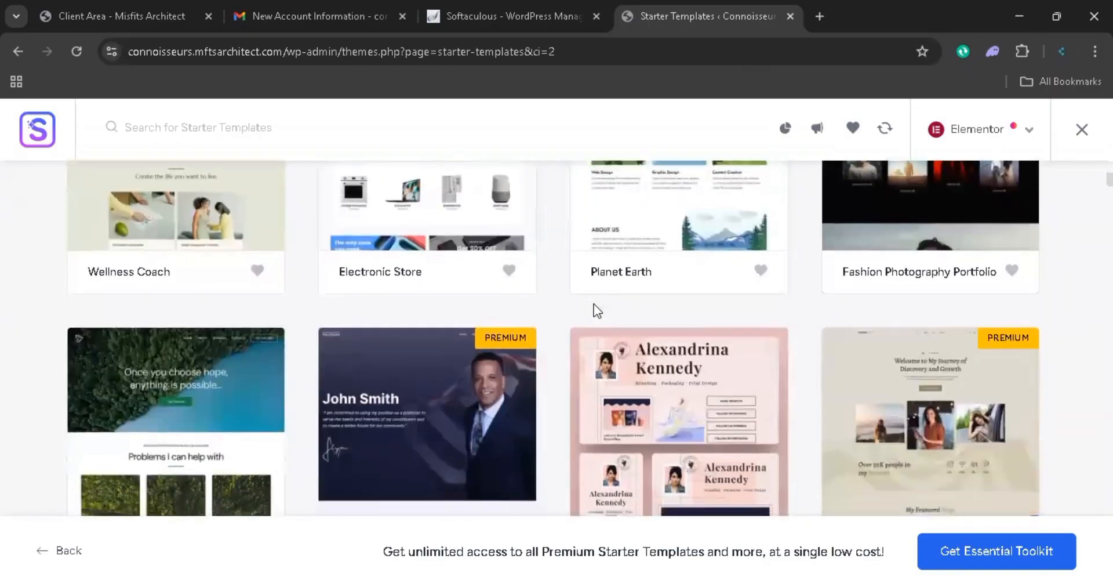
{"action": "scroll", "coordinate": [595, 312], "scroll_direction": "down", "scroll_amount": 5}
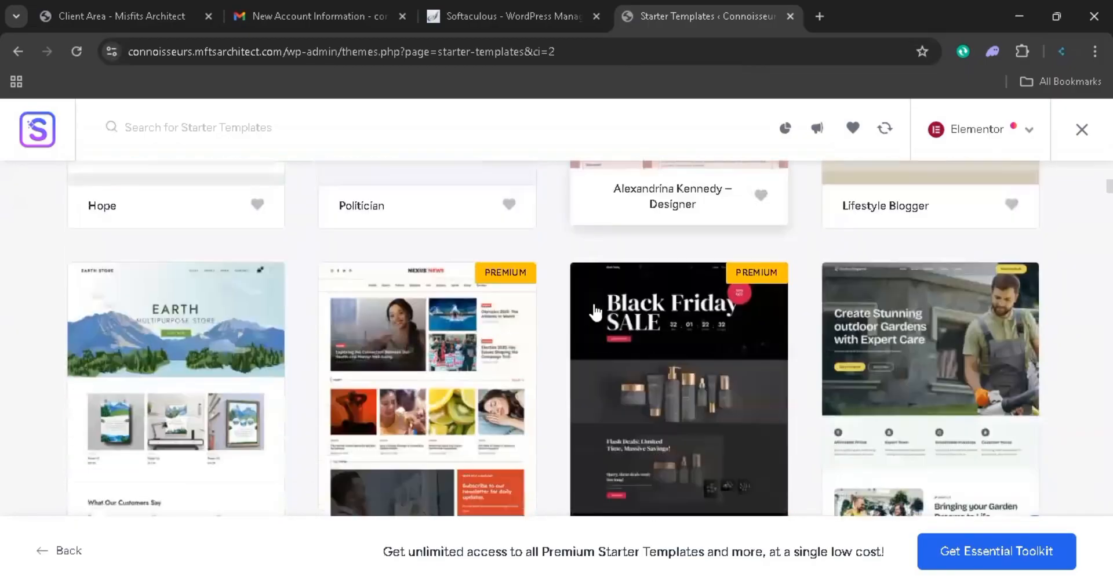
{"action": "scroll", "coordinate": [595, 312], "scroll_direction": "up", "scroll_amount": 2}
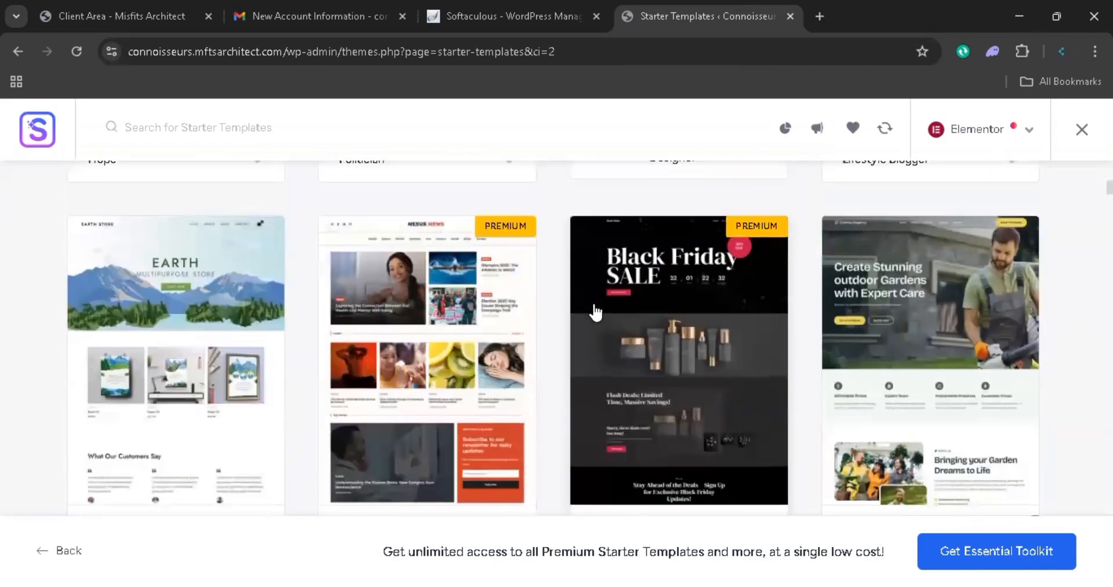
{"action": "scroll", "coordinate": [595, 312], "scroll_direction": "down", "scroll_amount": 5}
{"action": "scroll", "coordinate": [596, 312], "scroll_direction": "down", "scroll_amount": 5}
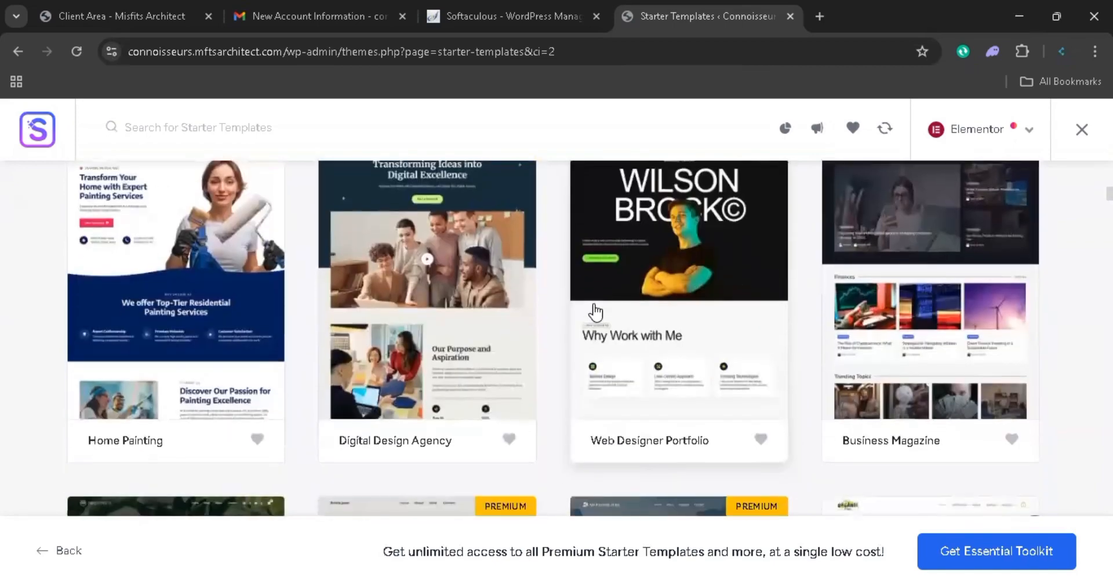
{"action": "scroll", "coordinate": [595, 312], "scroll_direction": "down", "scroll_amount": 1}
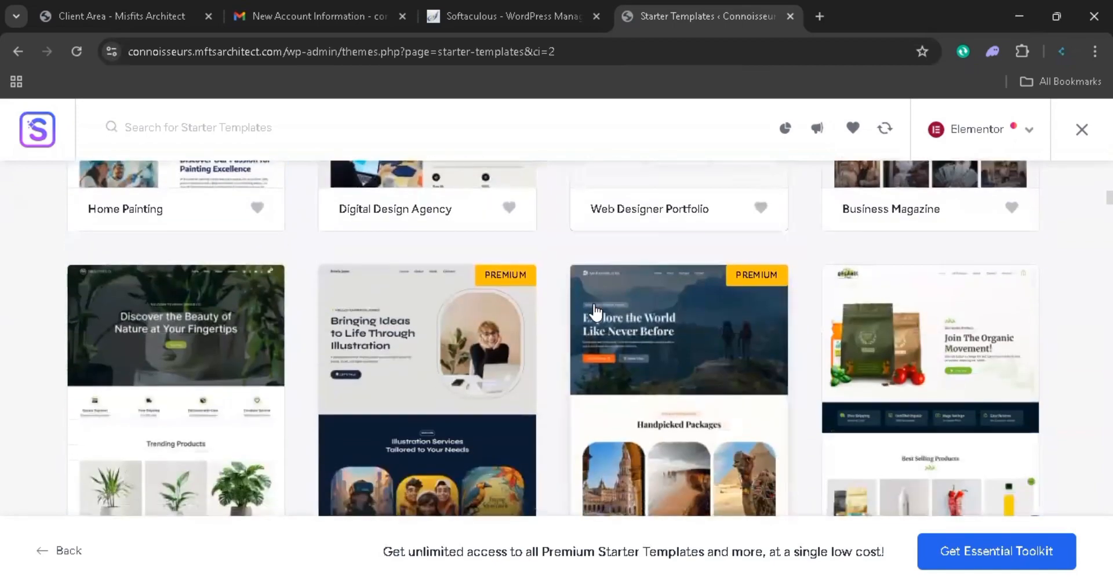
{"action": "scroll", "coordinate": [595, 312], "scroll_direction": "up", "scroll_amount": 5}
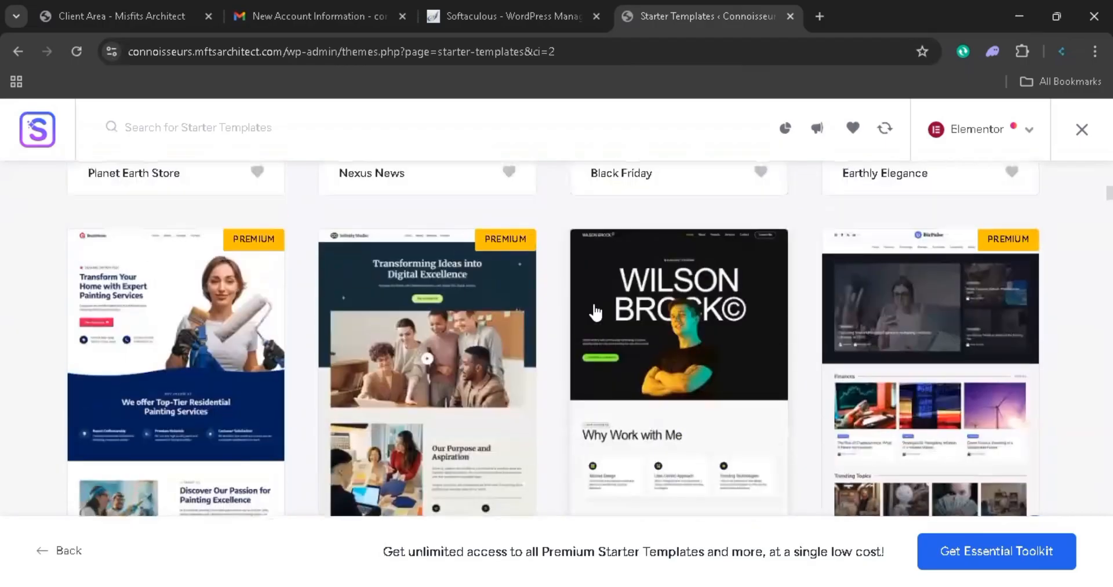
{"action": "scroll", "coordinate": [595, 312], "scroll_direction": "down", "scroll_amount": 2}
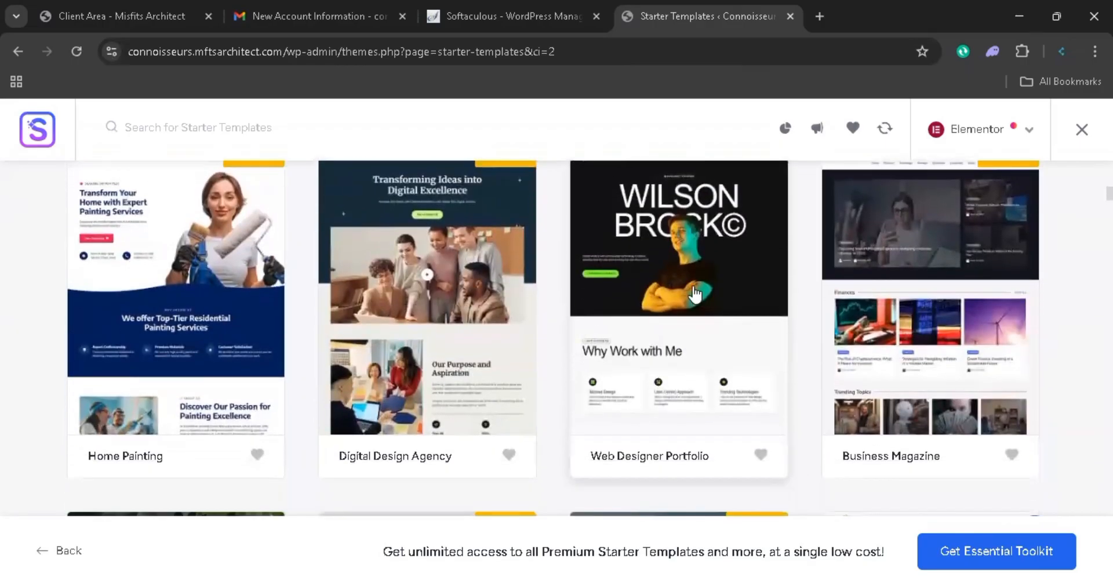
{"action": "scroll", "coordinate": [640, 362], "scroll_direction": "down", "scroll_amount": 2}
{"action": "scroll", "coordinate": [640, 362], "scroll_direction": "down", "scroll_amount": 6}
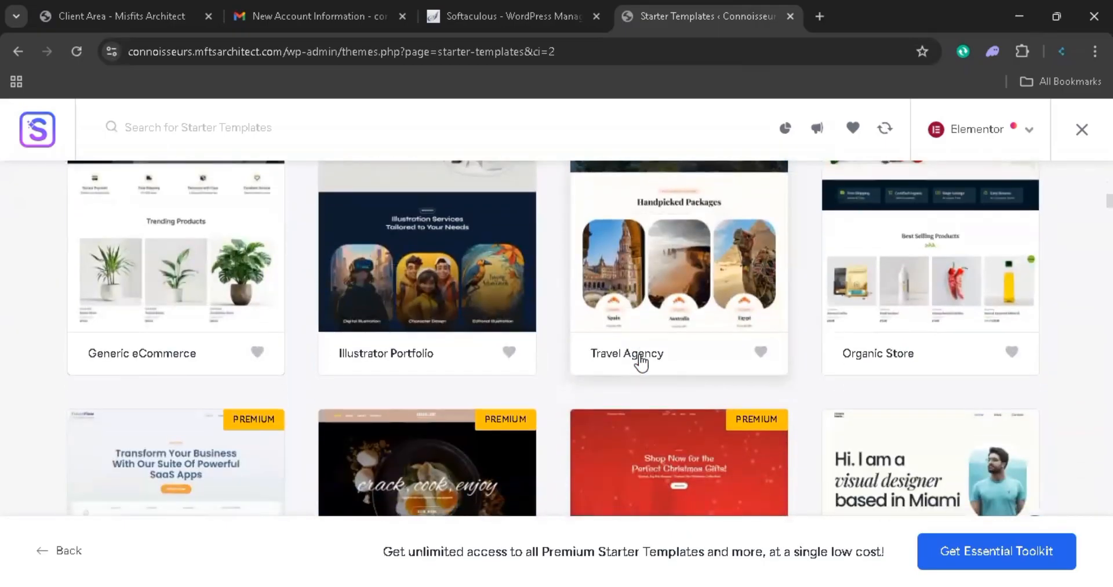
{"action": "scroll", "coordinate": [640, 362], "scroll_direction": "down", "scroll_amount": 5}
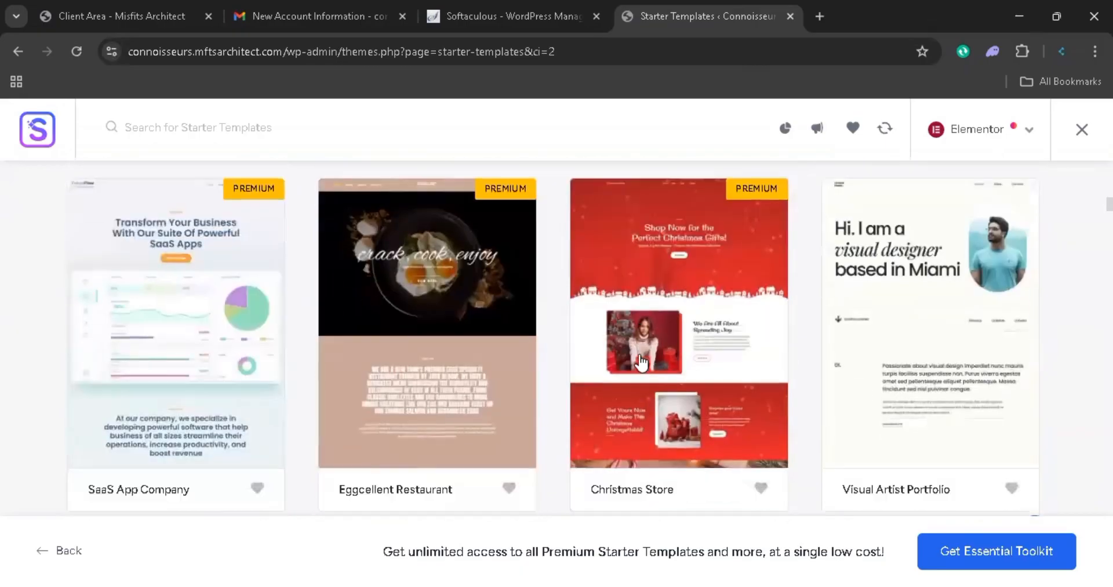
{"action": "scroll", "coordinate": [641, 362], "scroll_direction": "down", "scroll_amount": 5}
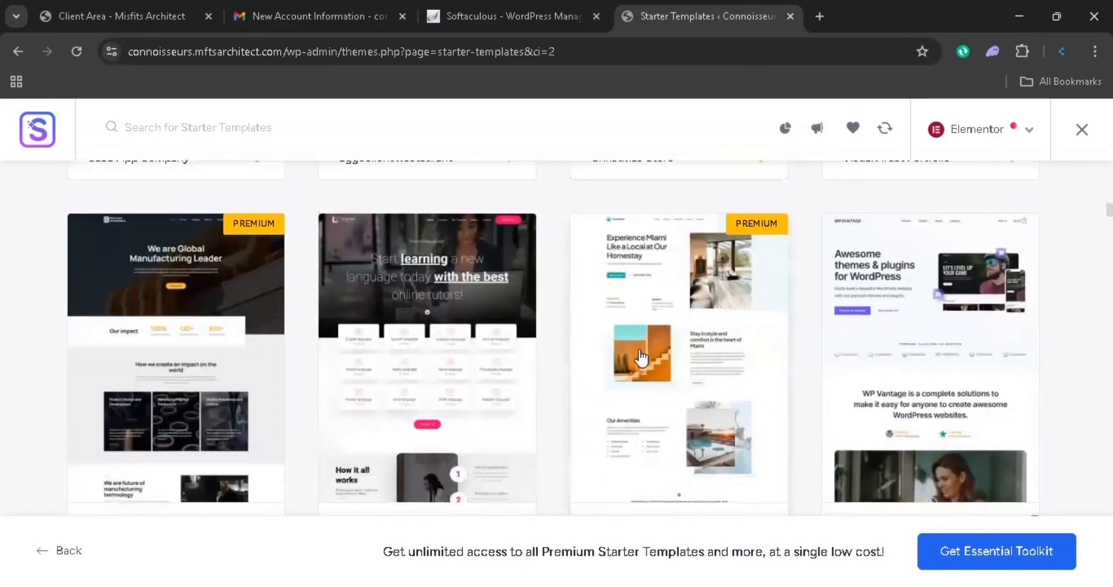
{"action": "scroll", "coordinate": [640, 357], "scroll_direction": "down", "scroll_amount": 2}
{"action": "scroll", "coordinate": [641, 356], "scroll_direction": "up", "scroll_amount": 2}
{"action": "scroll", "coordinate": [641, 358], "scroll_direction": "down", "scroll_amount": 1}
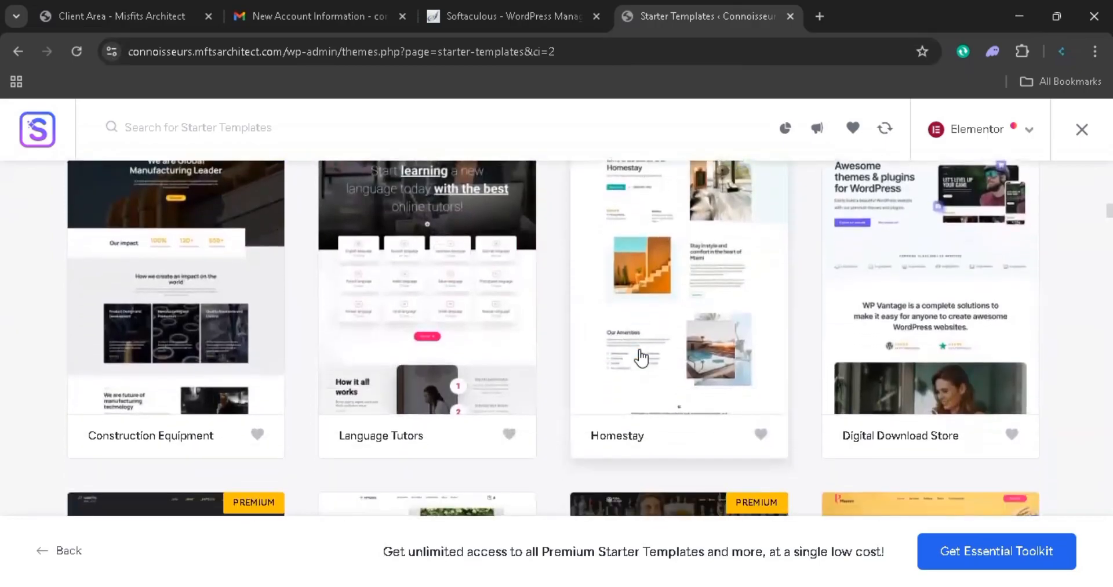
{"action": "scroll", "coordinate": [641, 357], "scroll_direction": "up", "scroll_amount": 1}
{"action": "scroll", "coordinate": [641, 358], "scroll_direction": "down", "scroll_amount": 4}
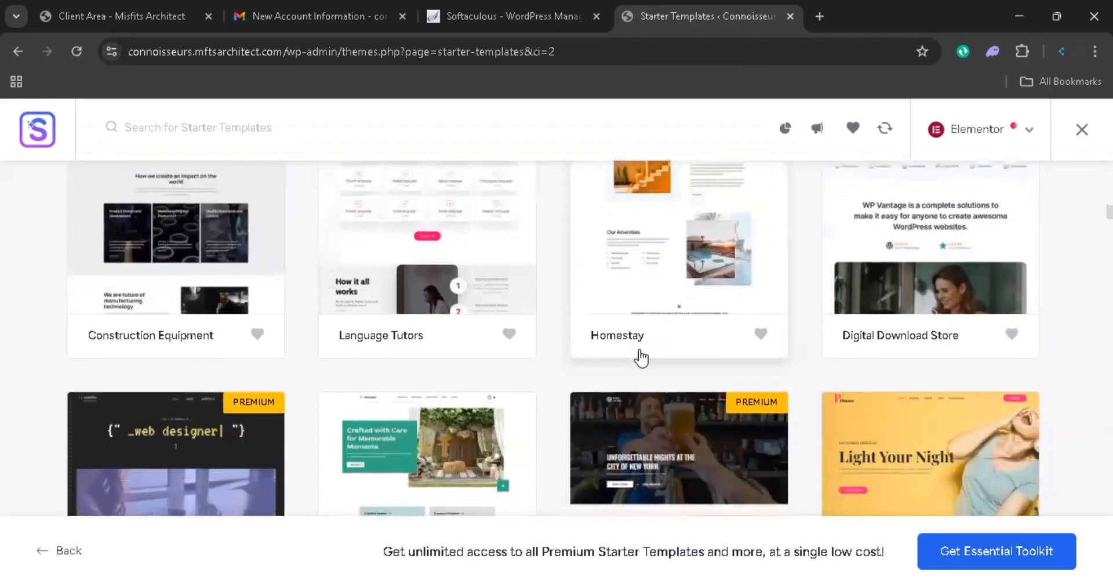
{"action": "scroll", "coordinate": [641, 357], "scroll_direction": "down", "scroll_amount": 4}
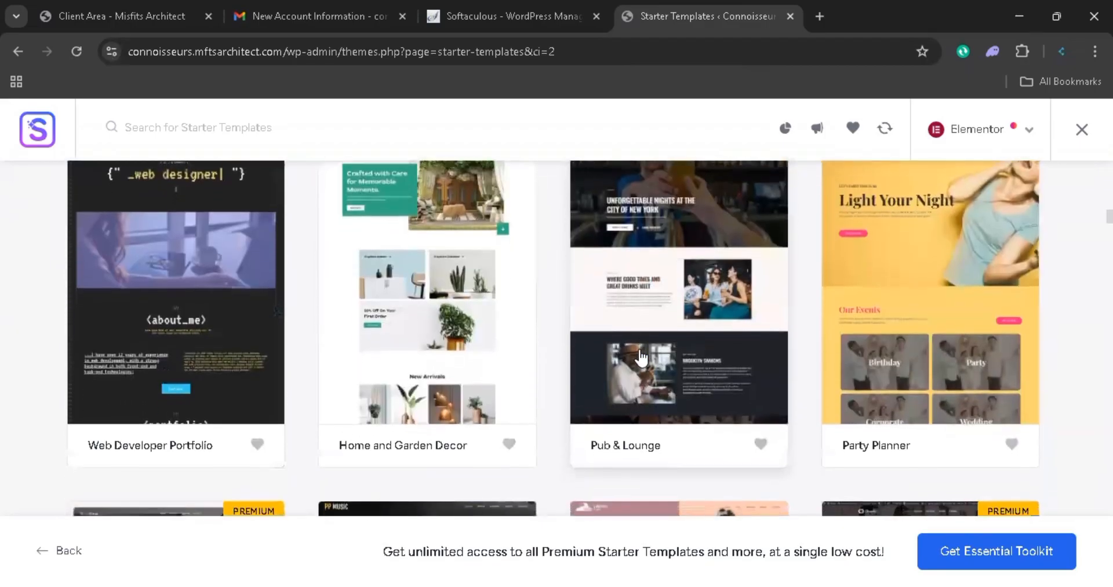
{"action": "scroll", "coordinate": [641, 358], "scroll_direction": "down", "scroll_amount": 10}
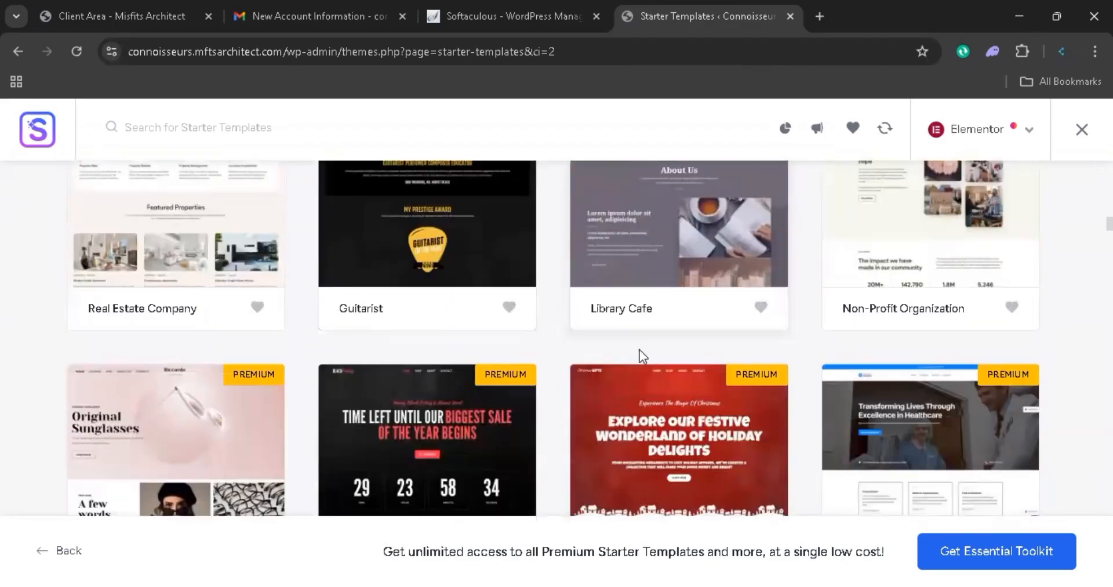
{"action": "scroll", "coordinate": [641, 357], "scroll_direction": "down", "scroll_amount": 6}
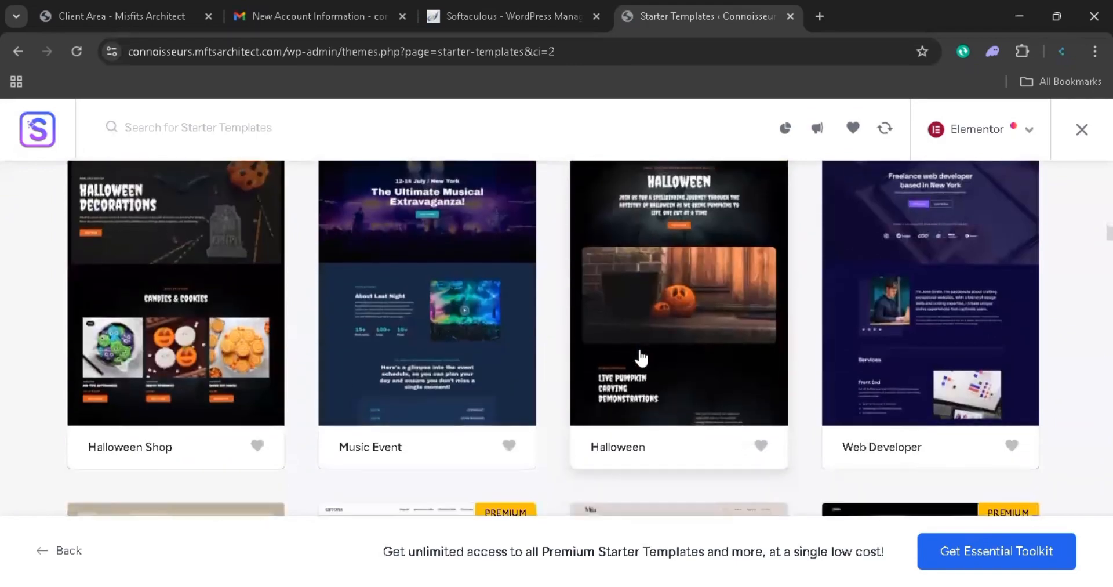
{"action": "scroll", "coordinate": [640, 358], "scroll_direction": "down", "scroll_amount": 6}
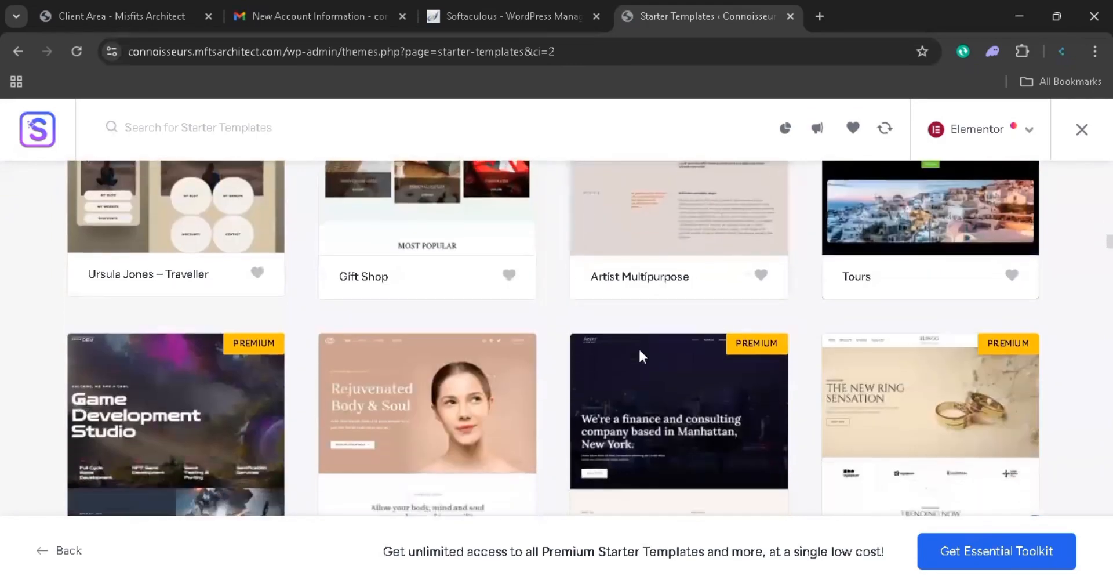
{"action": "scroll", "coordinate": [640, 357], "scroll_direction": "down", "scroll_amount": 4}
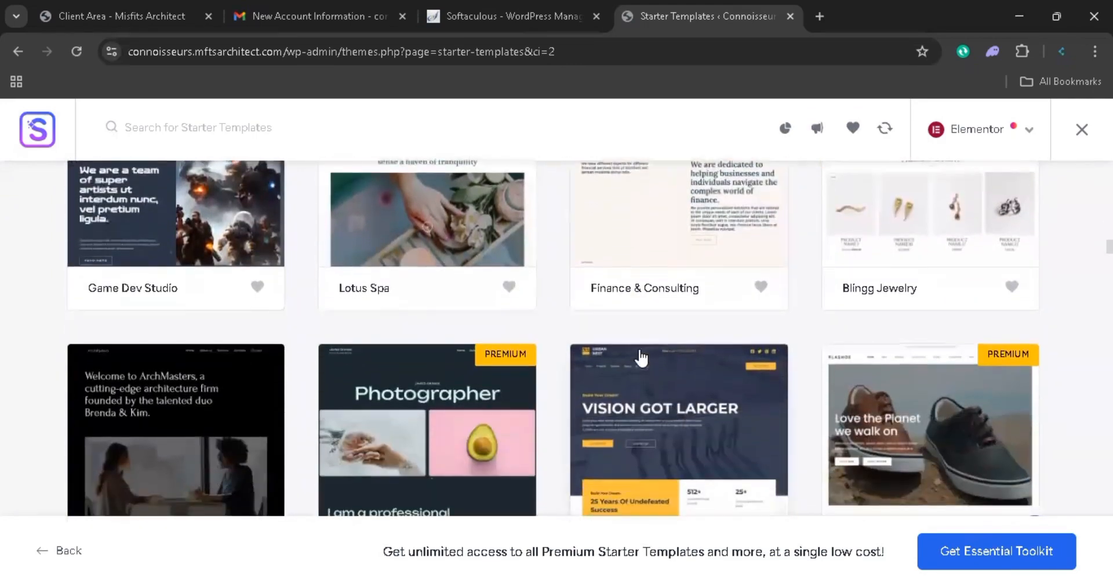
{"action": "scroll", "coordinate": [640, 358], "scroll_direction": "down", "scroll_amount": 5}
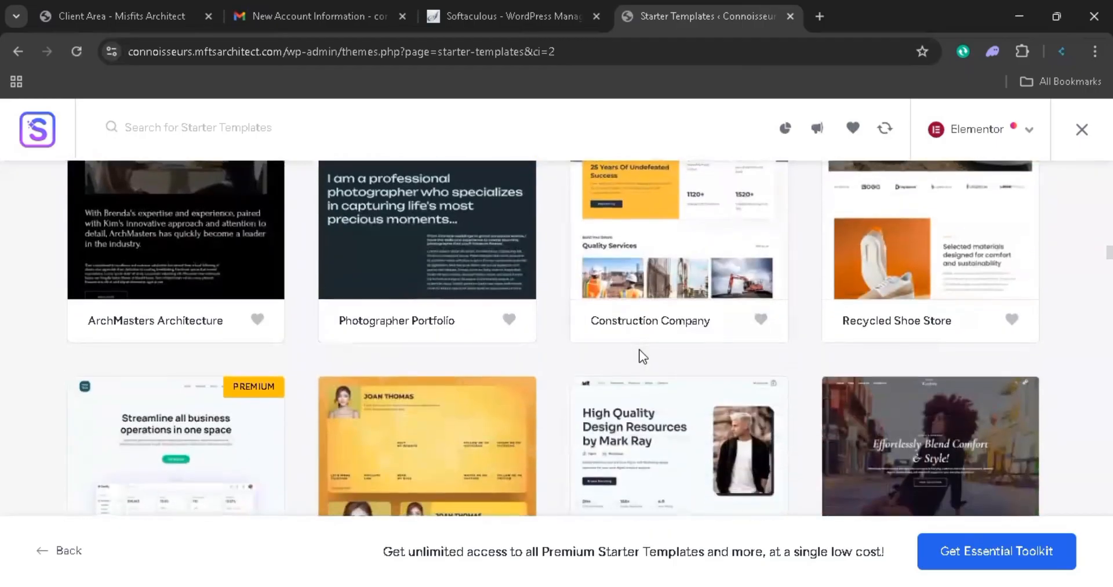
{"action": "scroll", "coordinate": [641, 357], "scroll_direction": "down", "scroll_amount": 2}
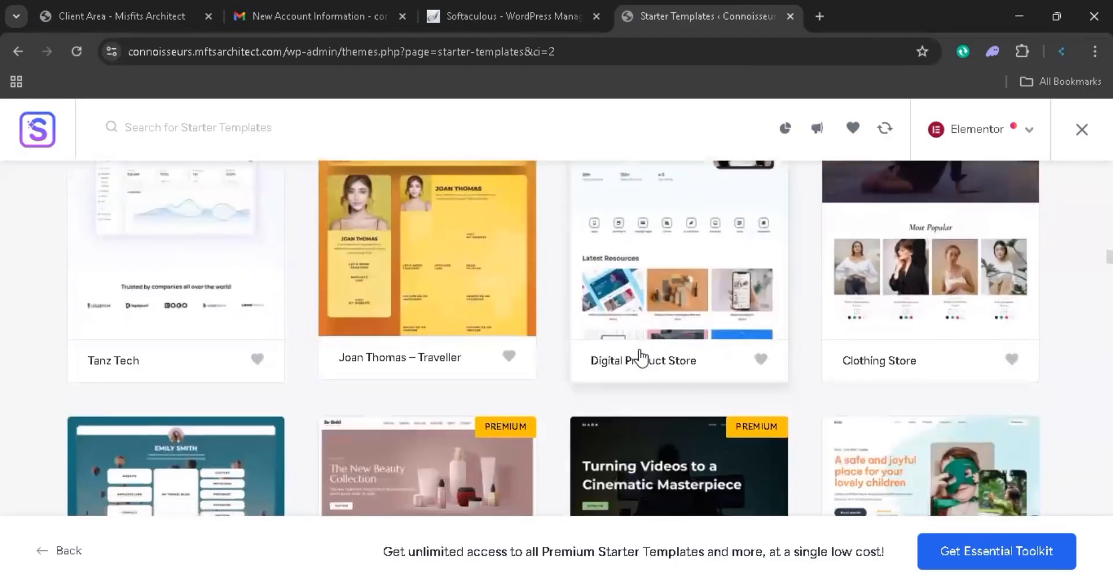
{"action": "scroll", "coordinate": [641, 357], "scroll_direction": "up", "scroll_amount": 2}
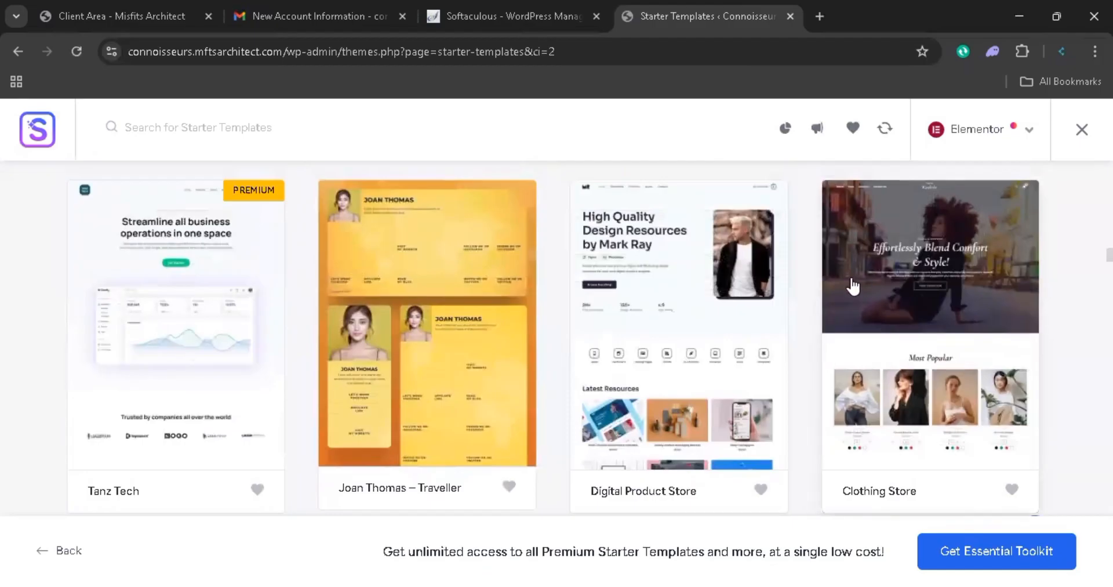
Open the Clothing Store template and compare its font pairs, finishing on Work Sans & Inter.
{"action": "left_click", "coordinate": [917, 302]}
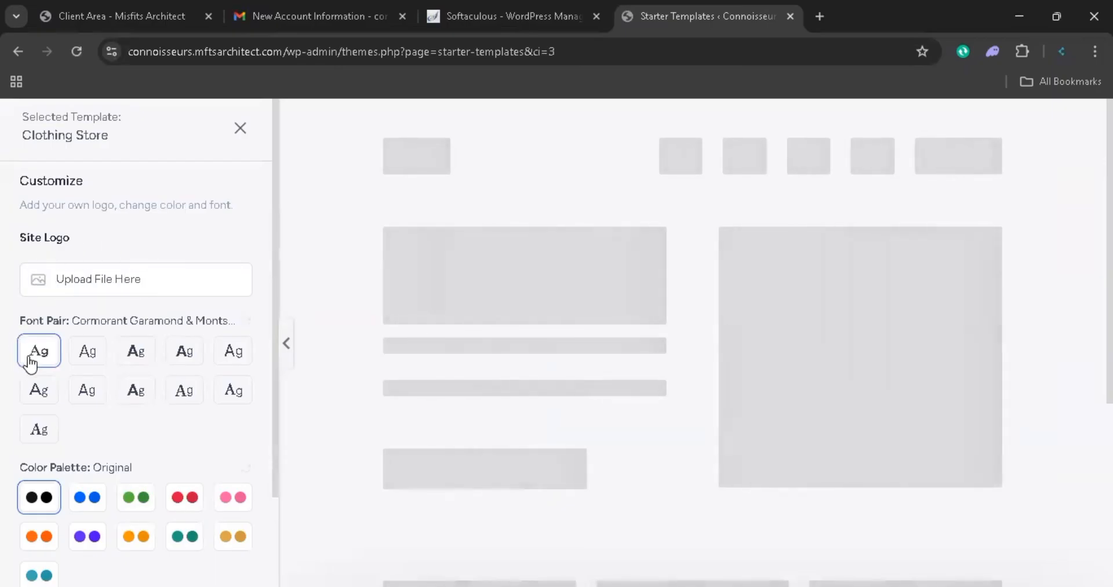
{"action": "left_click", "coordinate": [95, 355]}
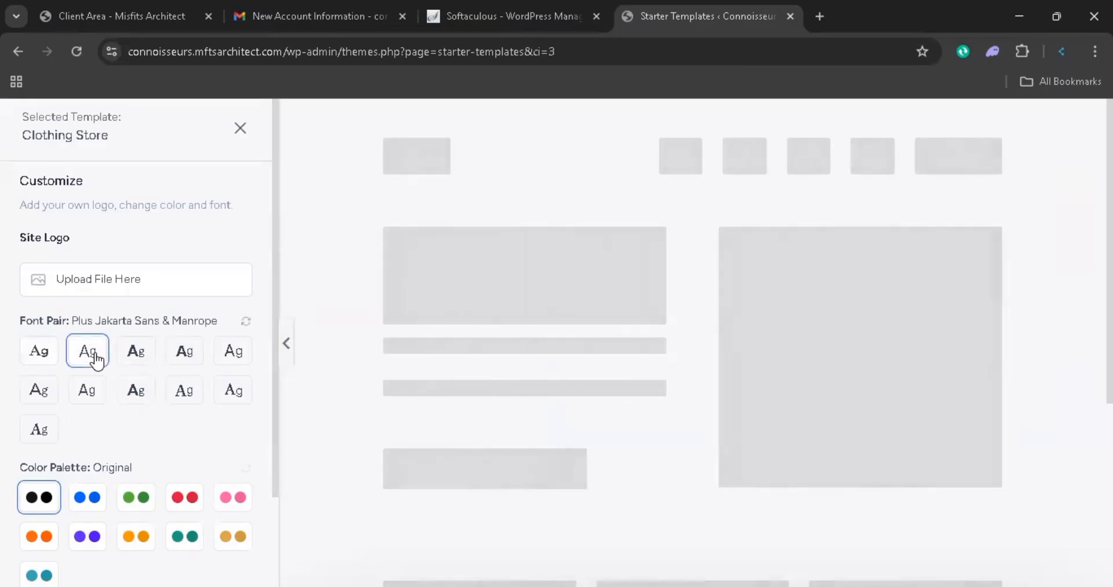
{"action": "left_click", "coordinate": [152, 359]}
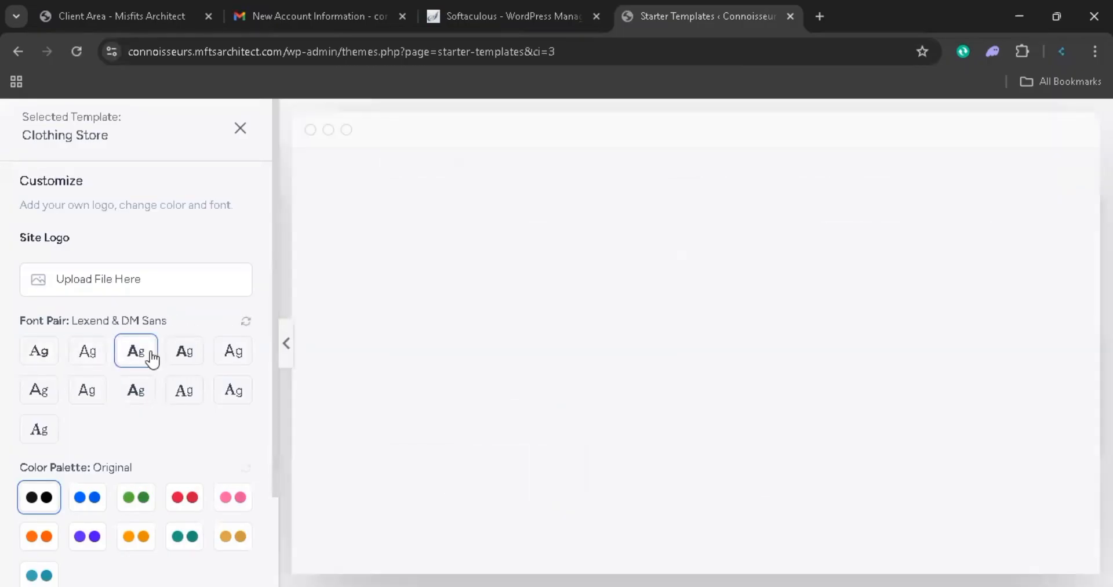
{"action": "left_click", "coordinate": [188, 356]}
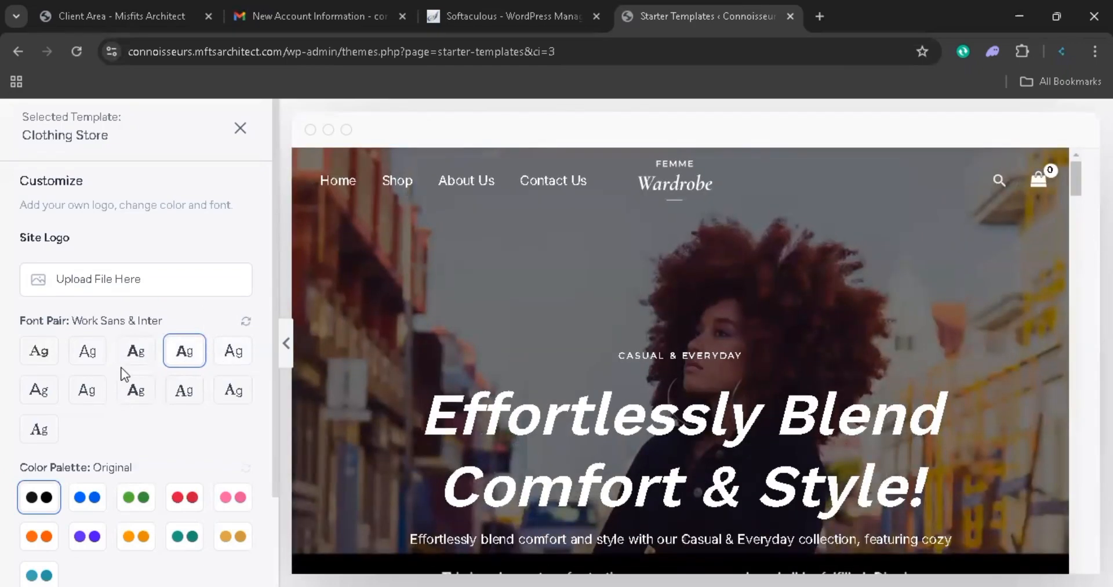
{"action": "left_click", "coordinate": [40, 357]}
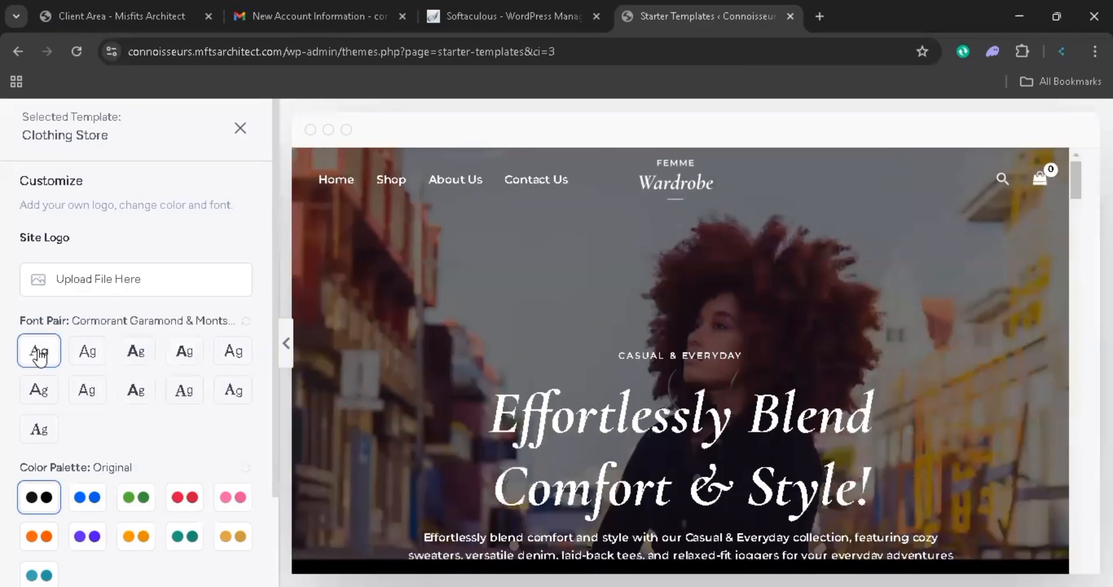
{"action": "left_click", "coordinate": [84, 360]}
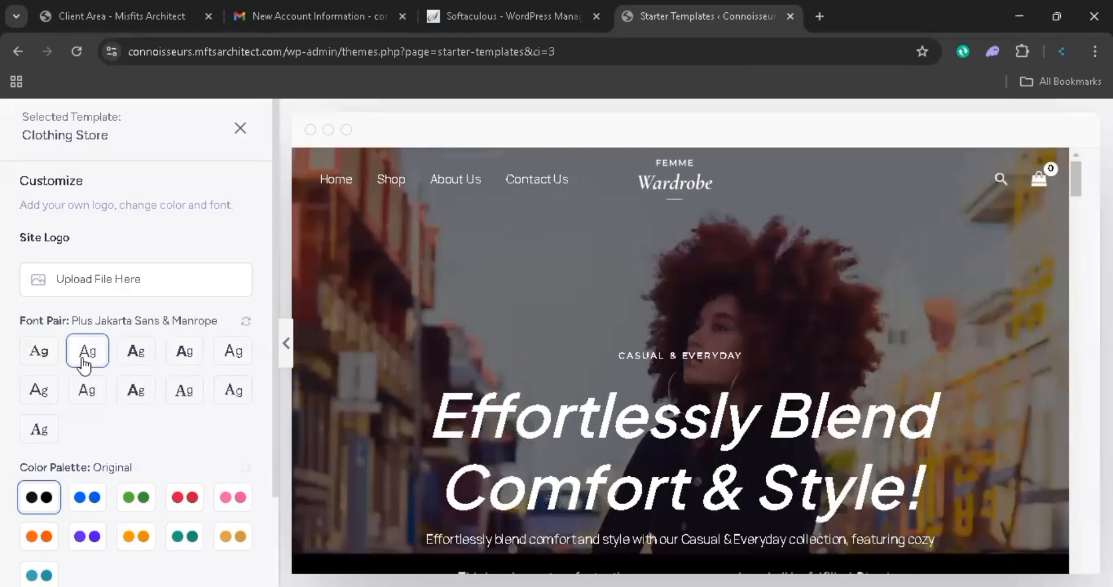
{"action": "left_click", "coordinate": [129, 364]}
{"action": "left_click", "coordinate": [195, 359]}
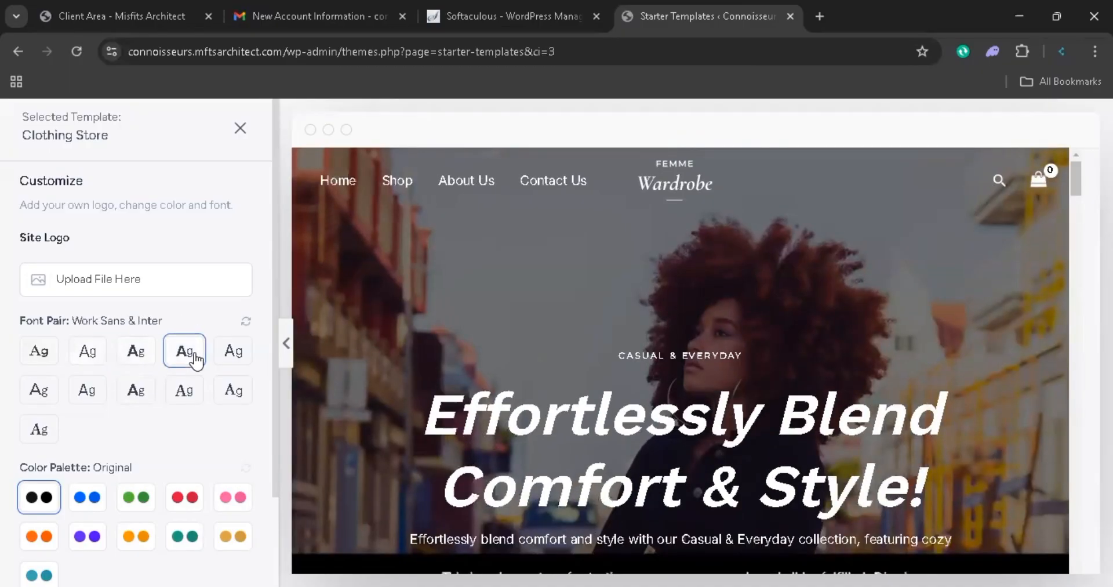
{"action": "left_click", "coordinate": [43, 359]}
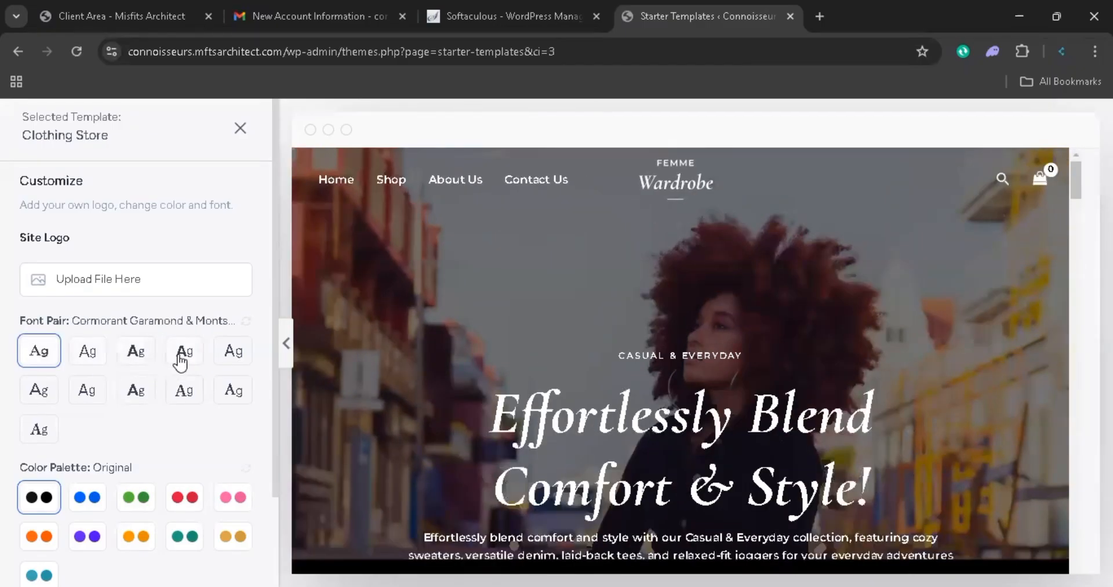
{"action": "left_click", "coordinate": [181, 361]}
Preview the blue Style 1 and pink Style 4 palettes, then apply the purple Style 6 palette.
{"action": "scroll", "coordinate": [415, 362], "scroll_direction": "down", "scroll_amount": 3}
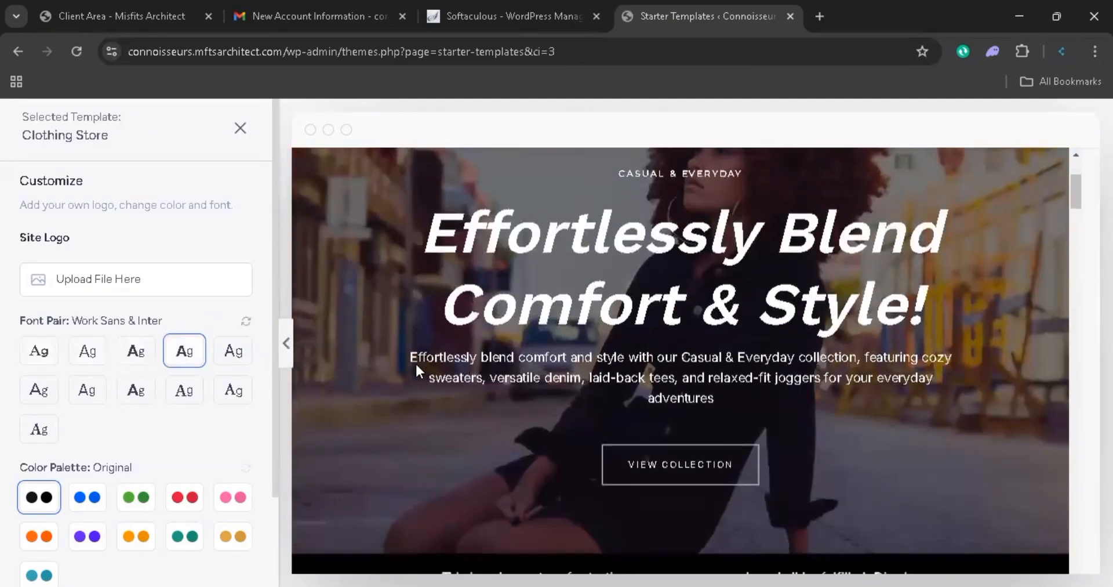
{"action": "left_click", "coordinate": [82, 504]}
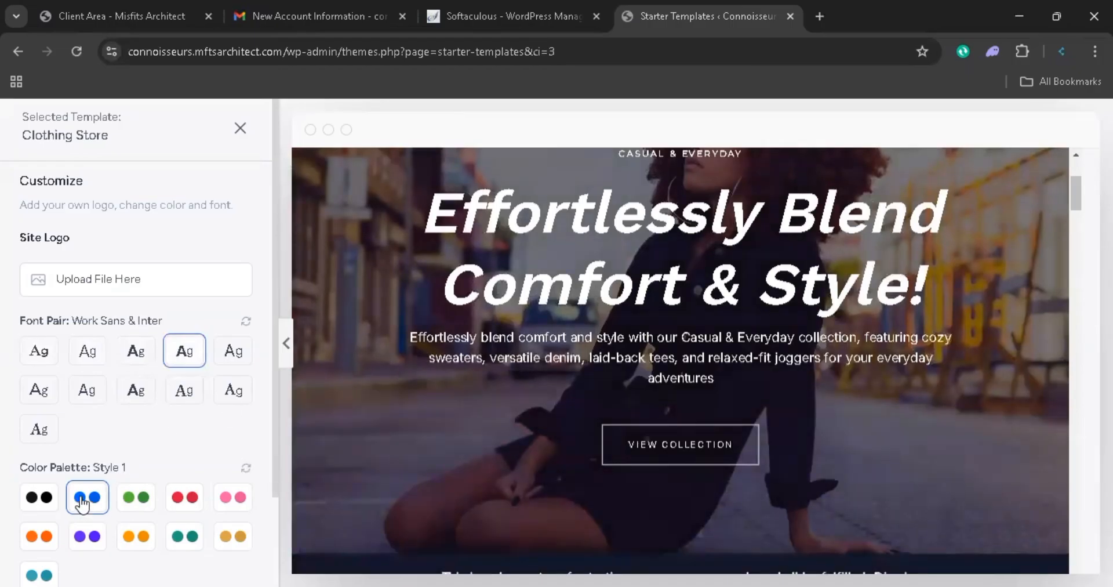
{"action": "left_click", "coordinate": [232, 509]}
{"action": "scroll", "coordinate": [532, 471], "scroll_direction": "down", "scroll_amount": 10}
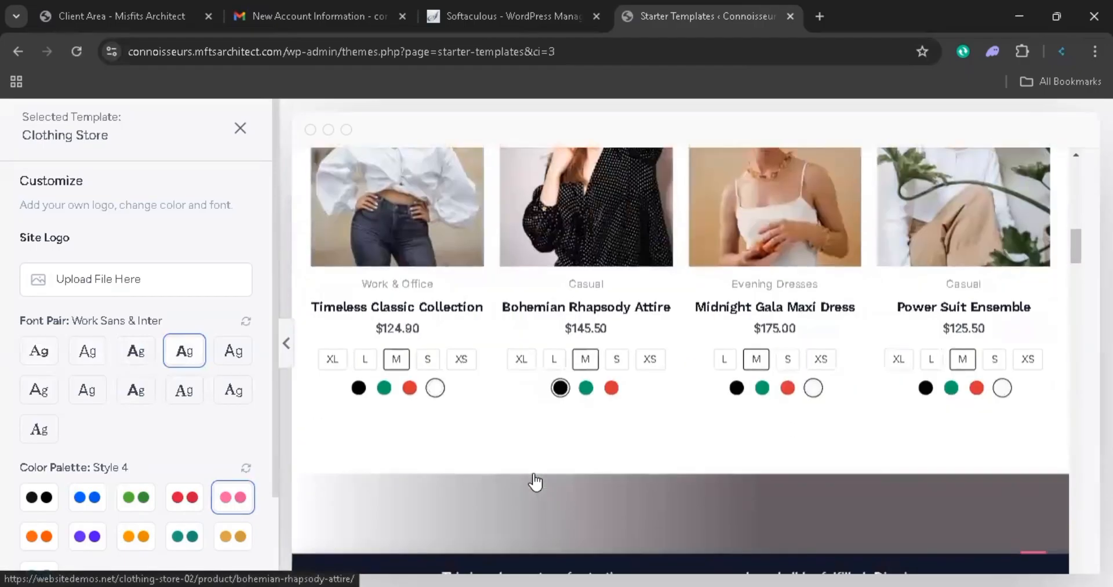
{"action": "scroll", "coordinate": [535, 482], "scroll_direction": "down", "scroll_amount": 10}
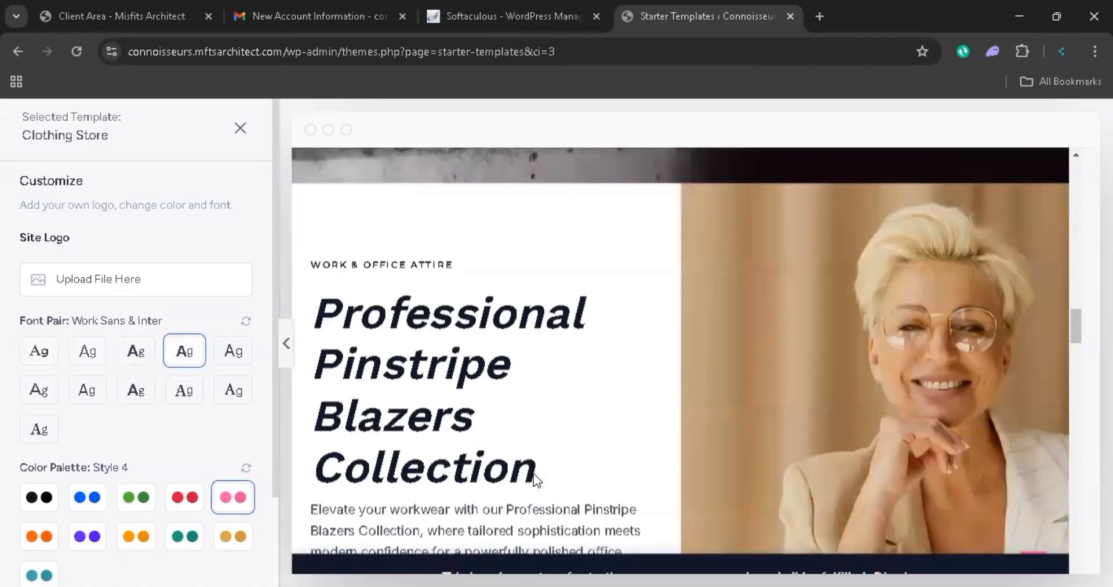
{"action": "scroll", "coordinate": [533, 473], "scroll_direction": "down", "scroll_amount": 15}
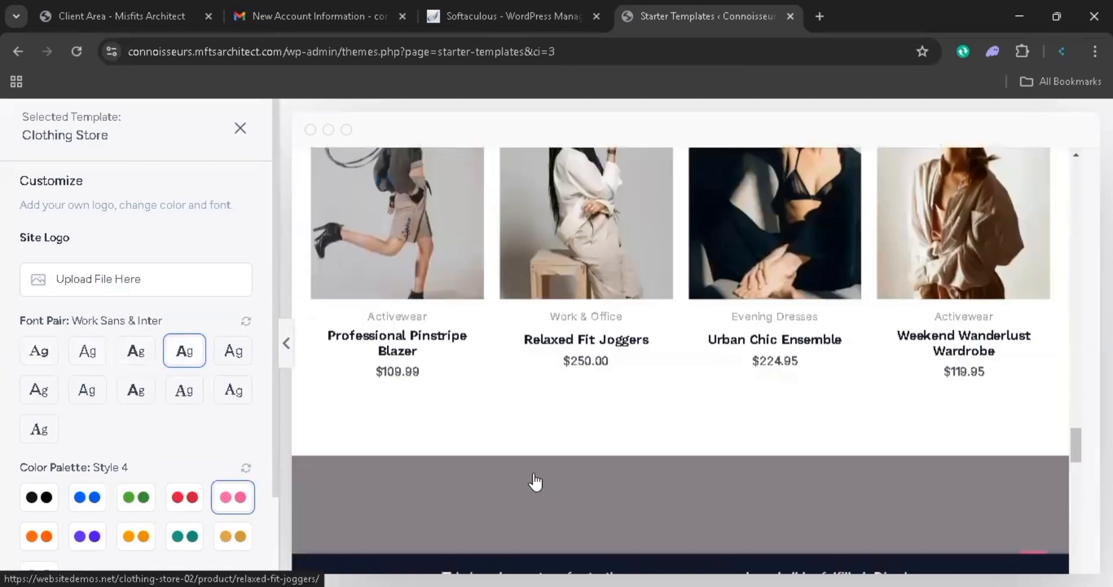
{"action": "scroll", "coordinate": [535, 481], "scroll_direction": "down", "scroll_amount": 10}
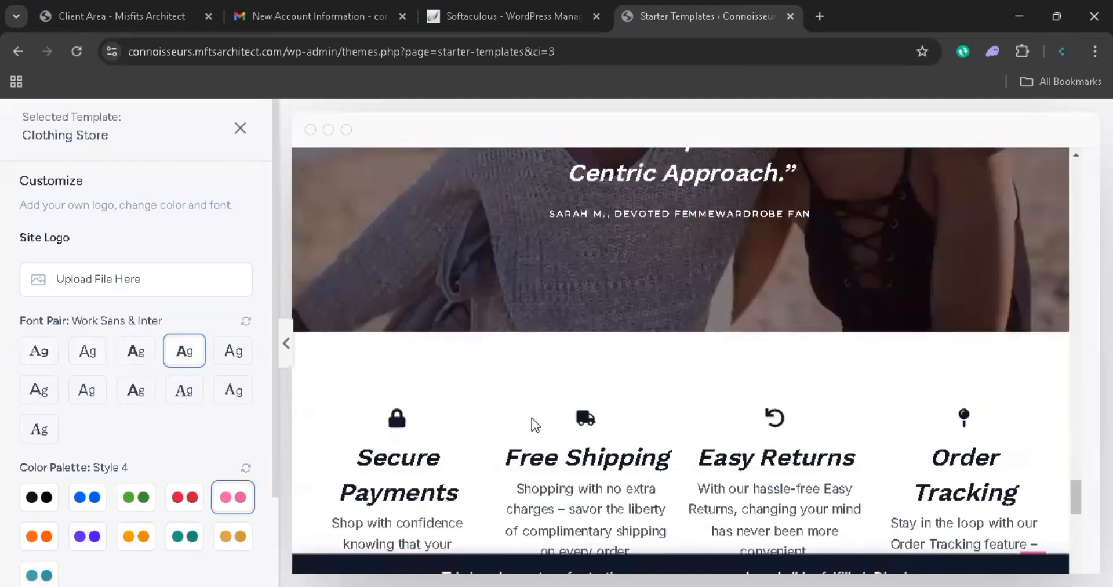
{"action": "scroll", "coordinate": [531, 419], "scroll_direction": "up", "scroll_amount": 15}
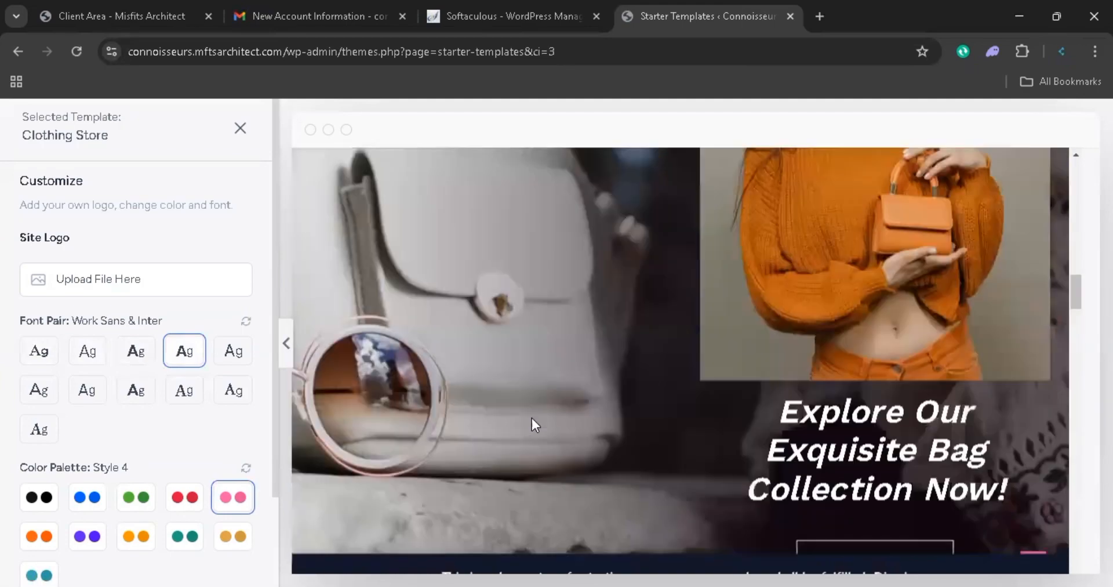
{"action": "scroll", "coordinate": [532, 417], "scroll_direction": "up", "scroll_amount": 10}
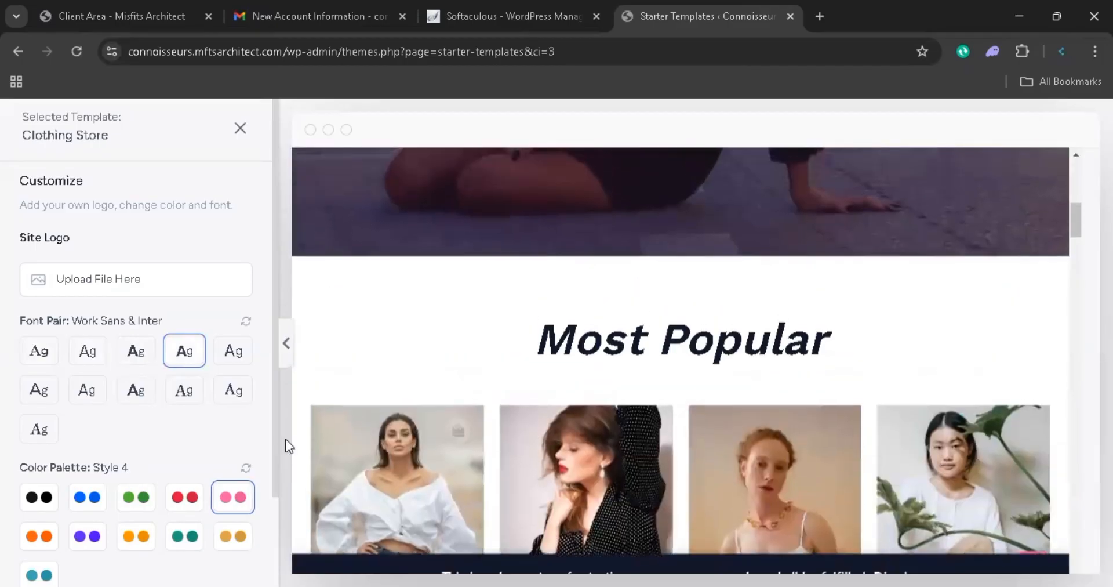
{"action": "left_click", "coordinate": [93, 543]}
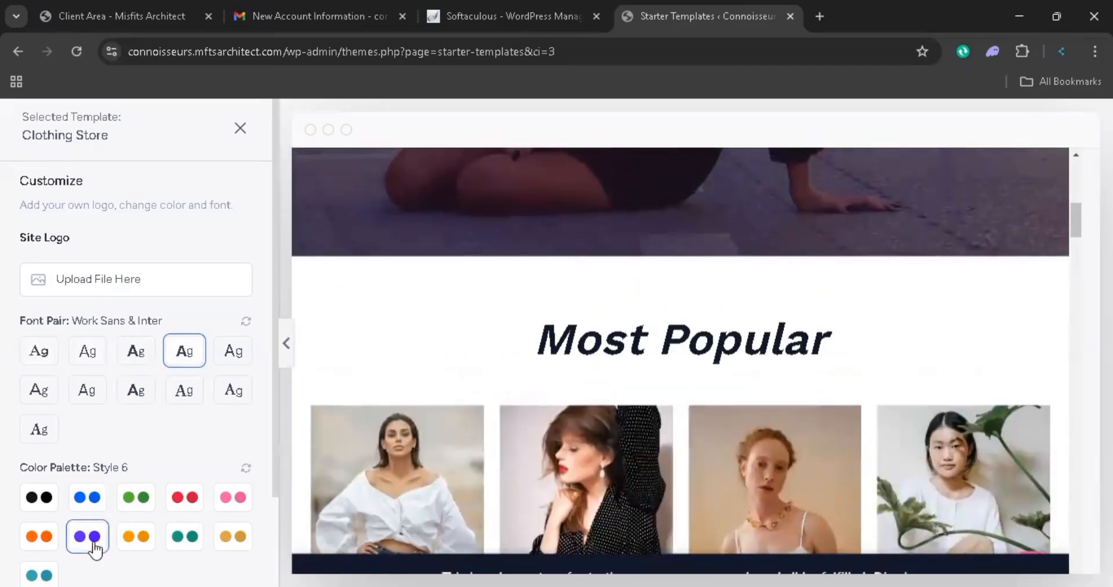
{"action": "scroll", "coordinate": [451, 492], "scroll_direction": "up", "scroll_amount": 8}
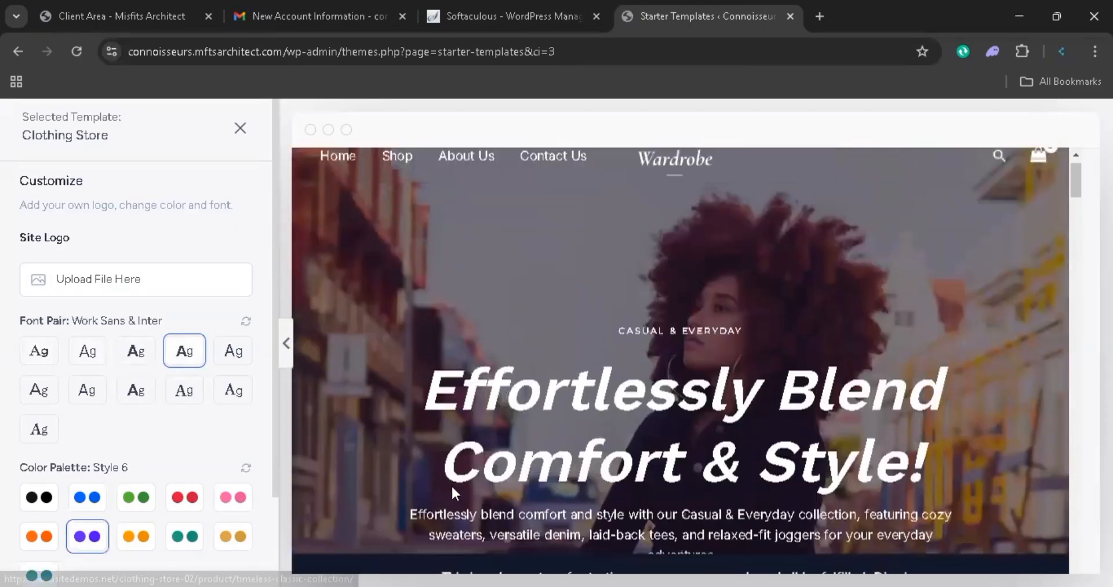
{"action": "scroll", "coordinate": [451, 485], "scroll_direction": "up", "scroll_amount": 1}
{"action": "scroll", "coordinate": [453, 492], "scroll_direction": "down", "scroll_amount": 10}
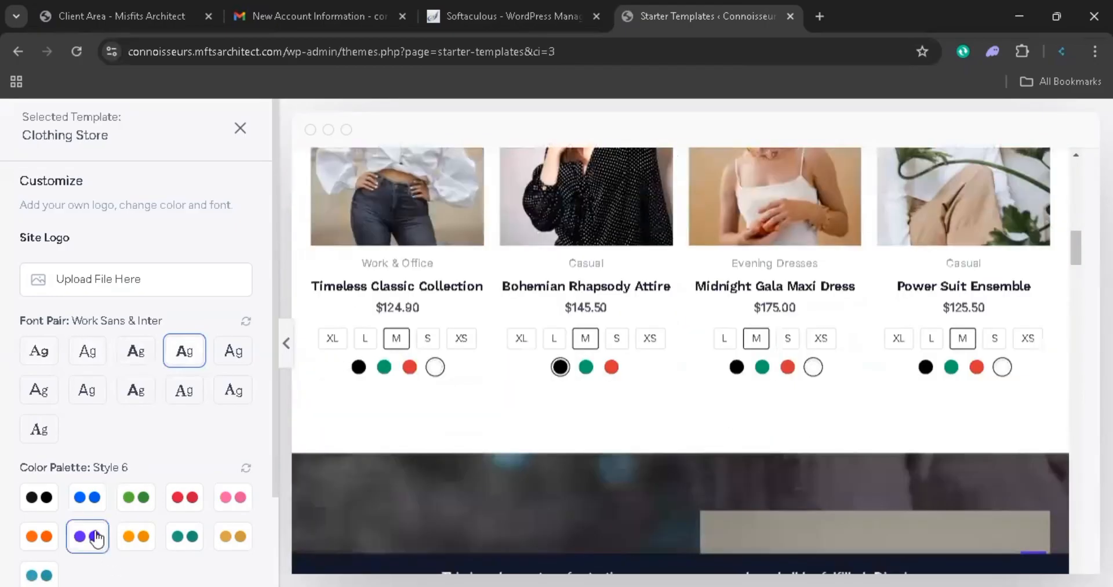
{"action": "scroll", "coordinate": [107, 533], "scroll_direction": "down", "scroll_amount": 2}
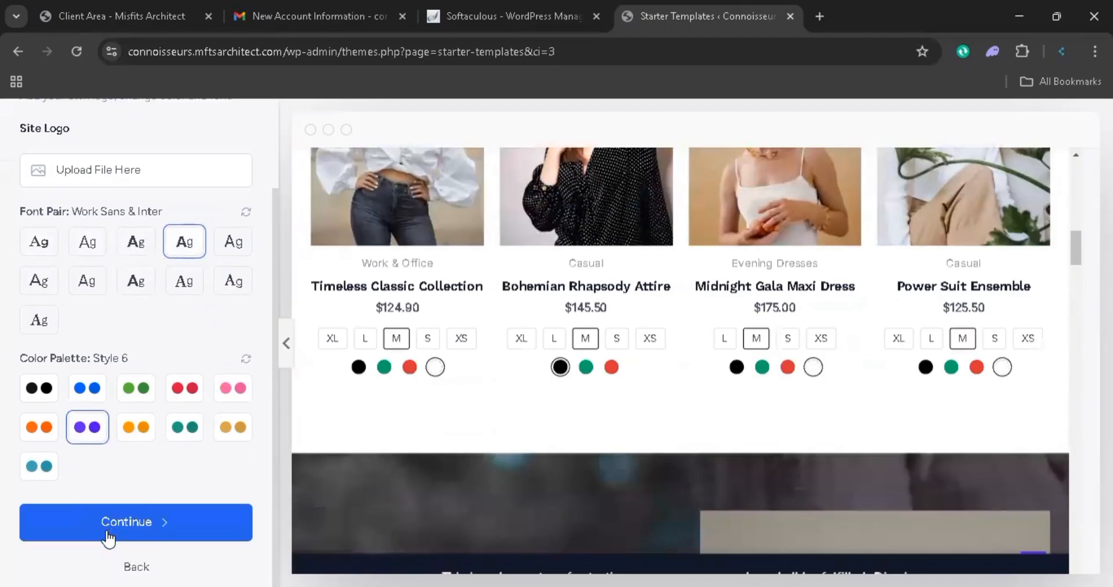
Accept the design and the default features to reach the 'Okay, just one last step...' details page.
{"action": "left_click", "coordinate": [190, 525]}
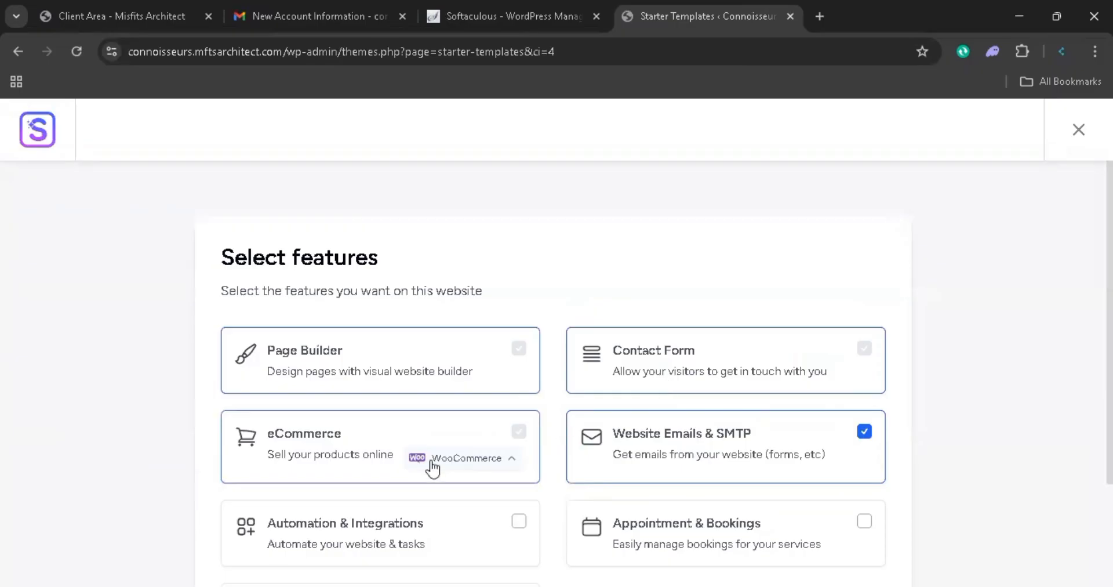
{"action": "scroll", "coordinate": [685, 453], "scroll_direction": "down", "scroll_amount": 3}
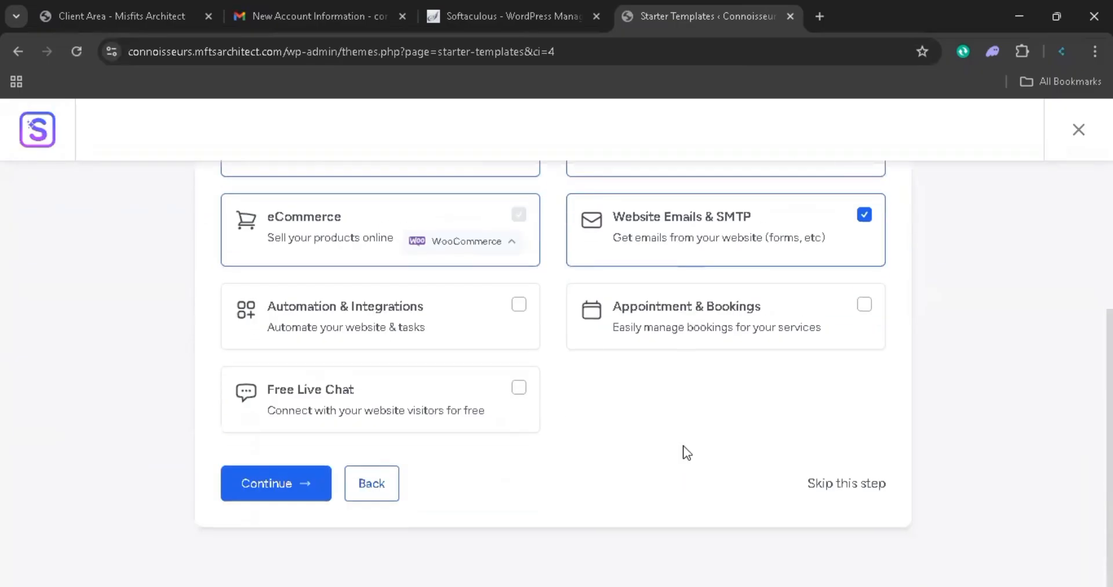
{"action": "left_click", "coordinate": [260, 487]}
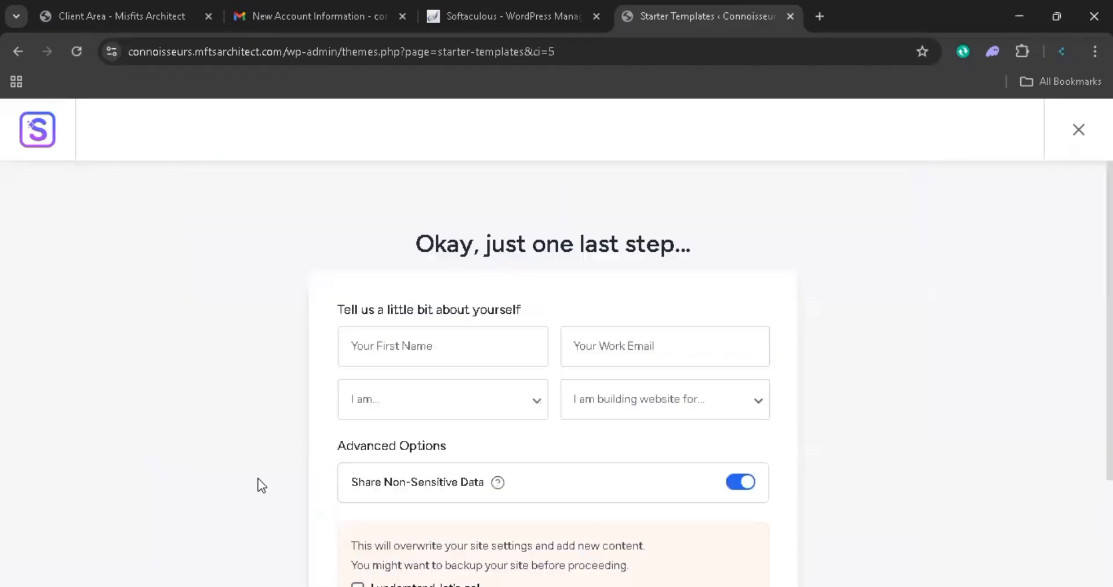
Enter the first name and the work e-mail address in the details form.
{"action": "left_click", "coordinate": [420, 352]}
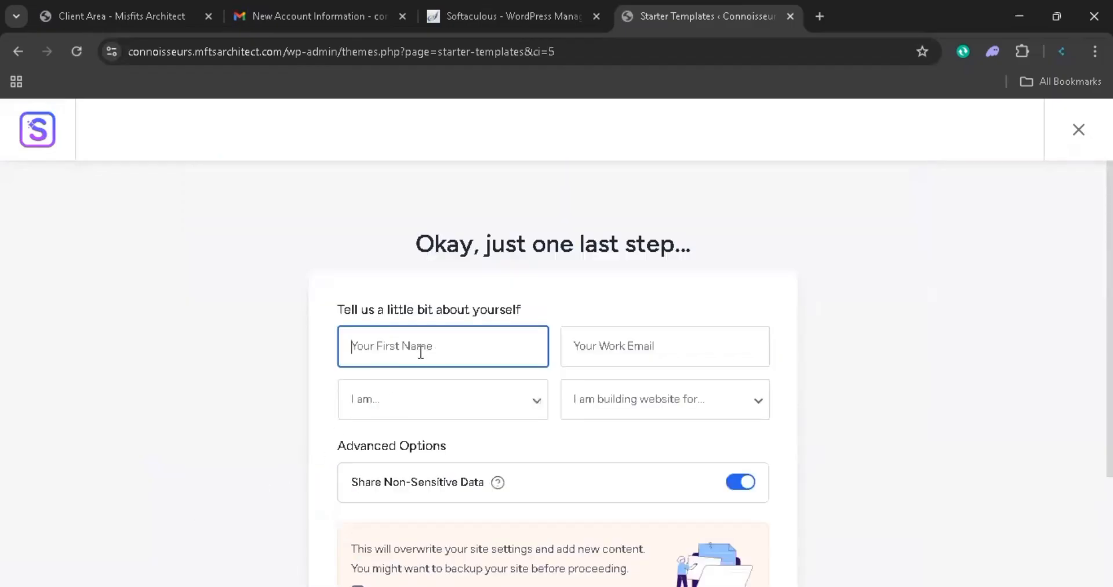
{"action": "type", "text": "Connoisseurs"}
{"action": "left_click", "coordinate": [695, 327]}
{"action": "left_click", "coordinate": [697, 394]}
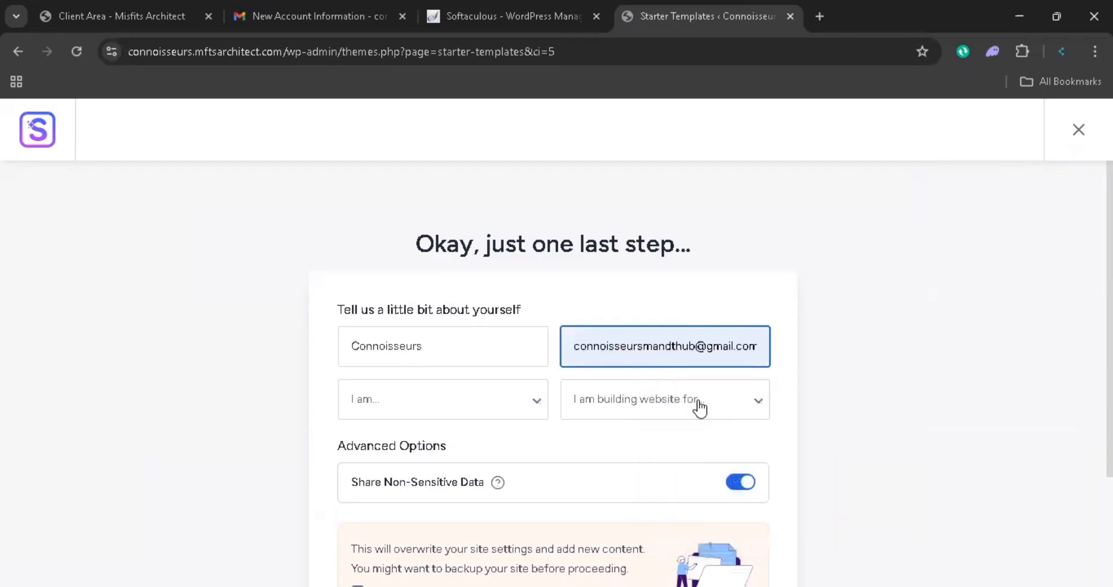
Set the experience level to Beginner and the site purpose to Myself/My Company.
{"action": "left_click", "coordinate": [468, 408]}
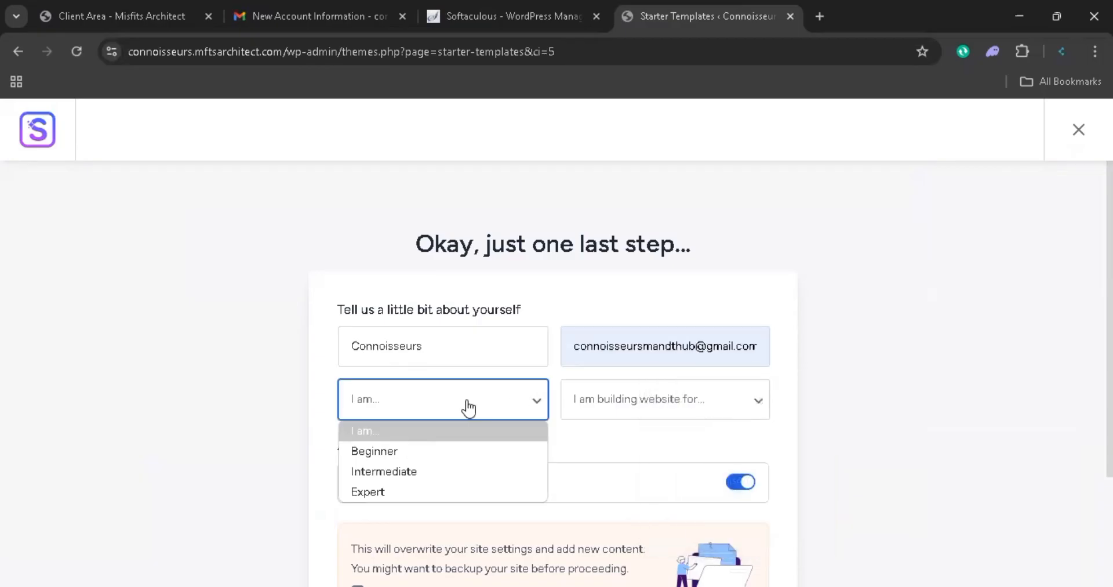
{"action": "left_click", "coordinate": [609, 410]}
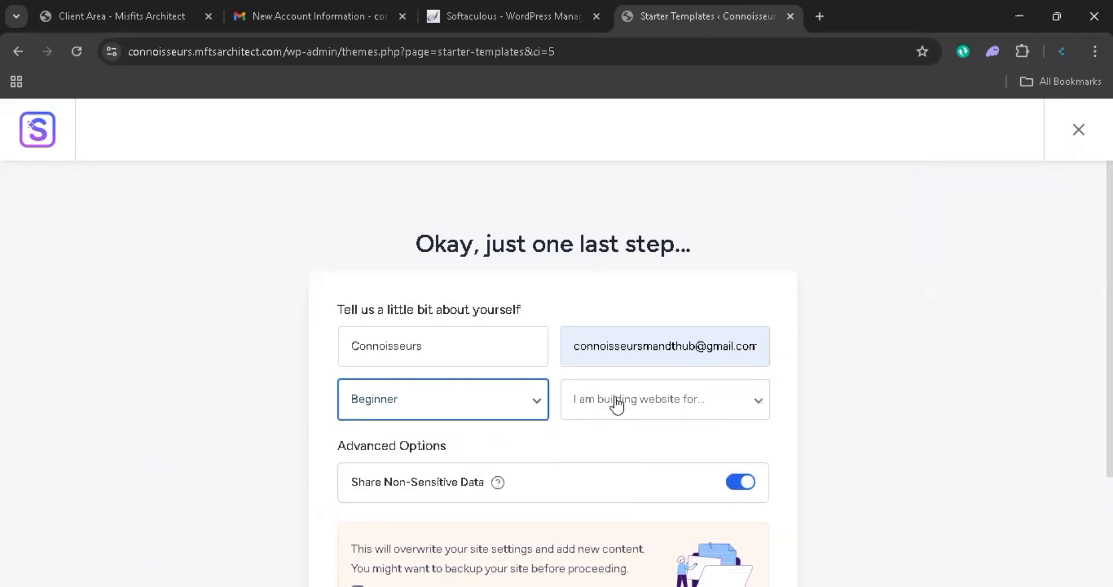
{"action": "left_click", "coordinate": [617, 405]}
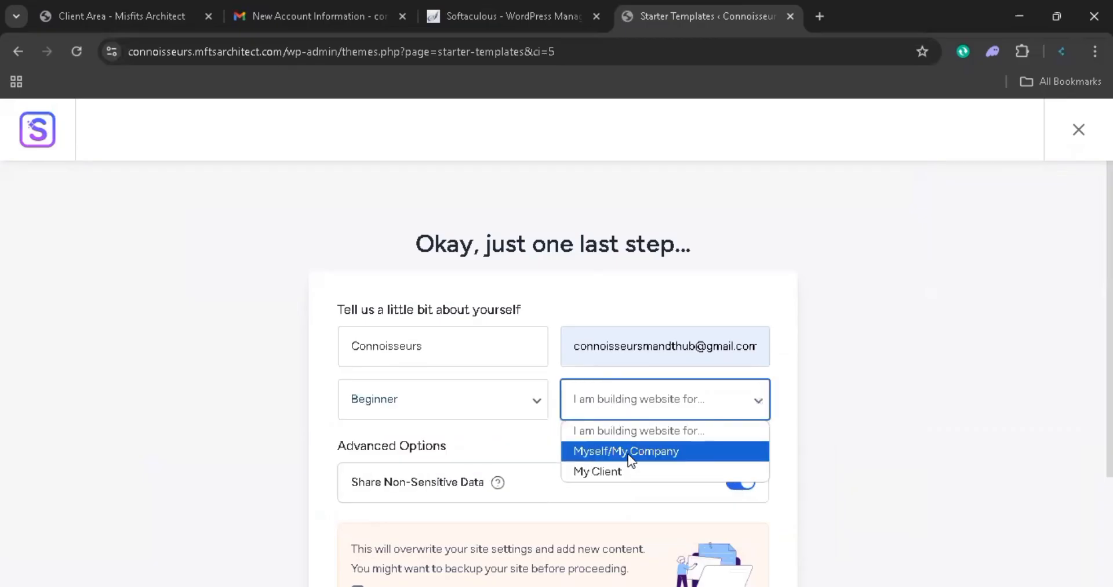
{"action": "left_click", "coordinate": [631, 451]}
Tick the acknowledgement that site settings will be overwritten and submit to start building.
{"action": "scroll", "coordinate": [626, 457], "scroll_direction": "down", "scroll_amount": 2}
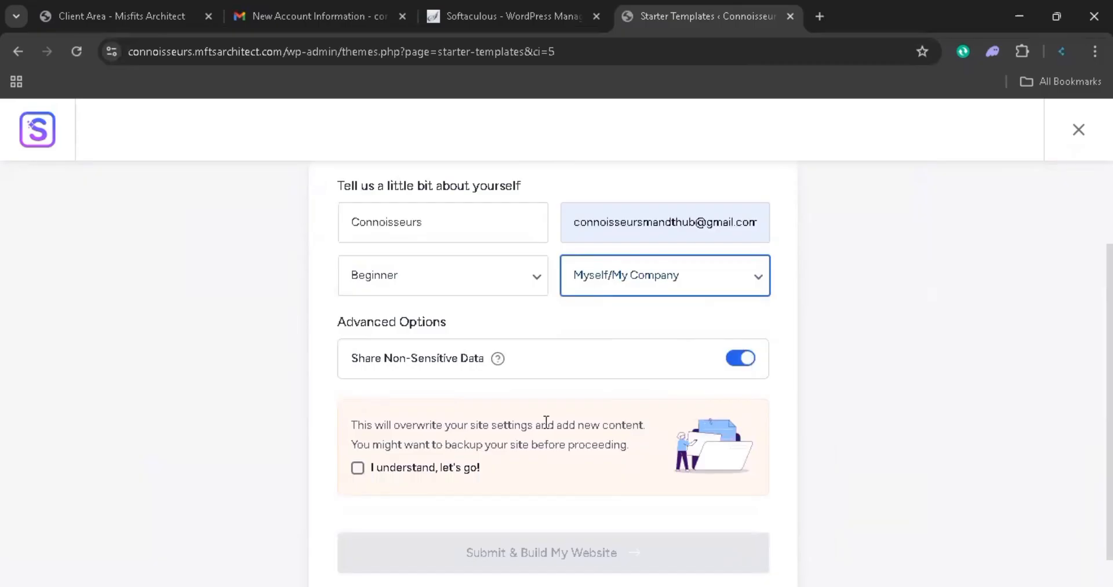
{"action": "scroll", "coordinate": [548, 428], "scroll_direction": "down", "scroll_amount": 2}
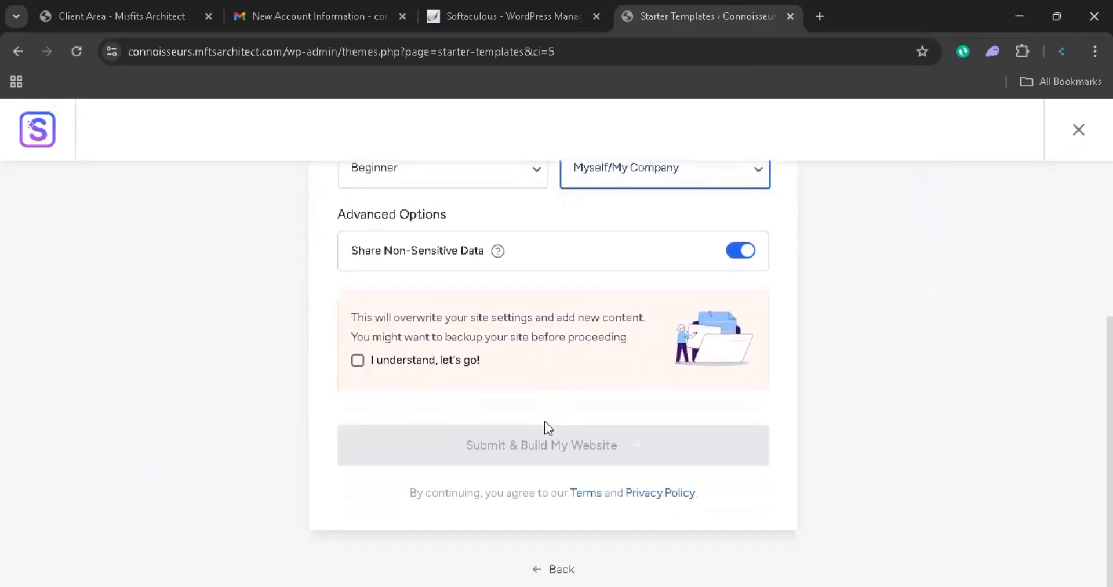
{"action": "left_click", "coordinate": [358, 360]}
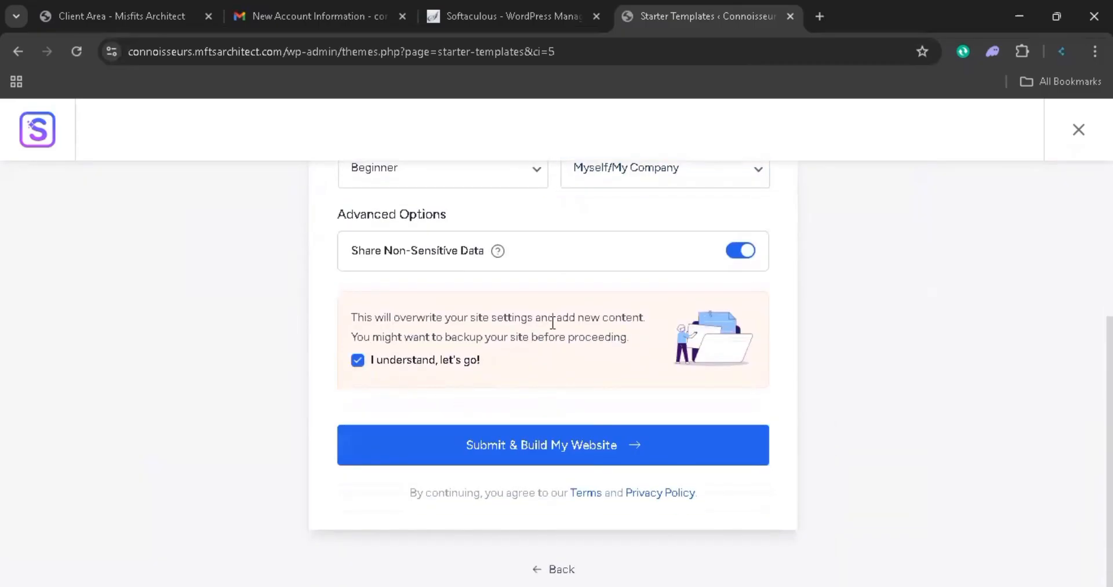
{"action": "left_click", "coordinate": [496, 451]}
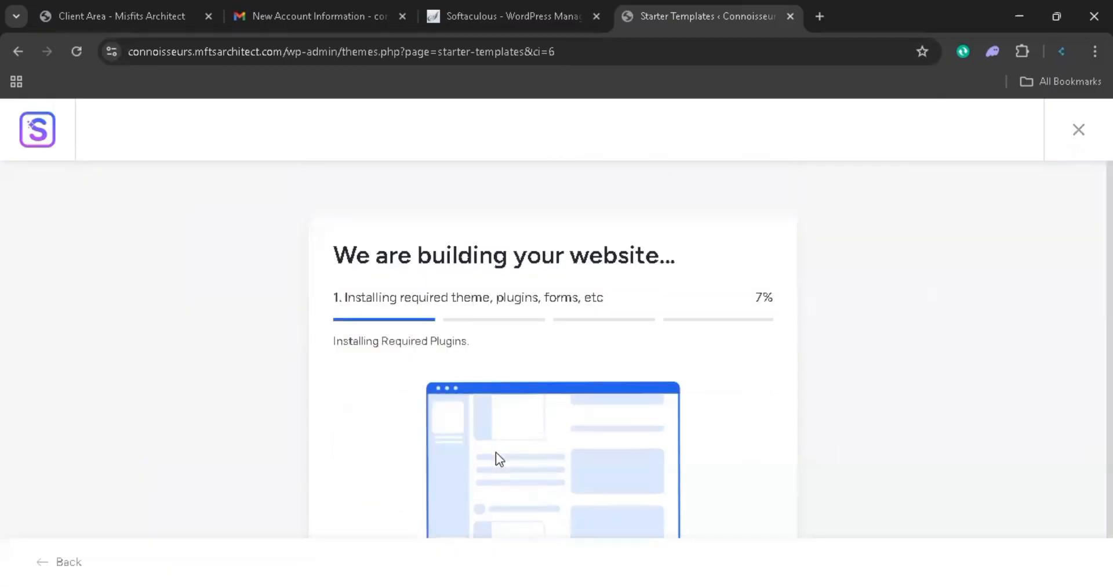
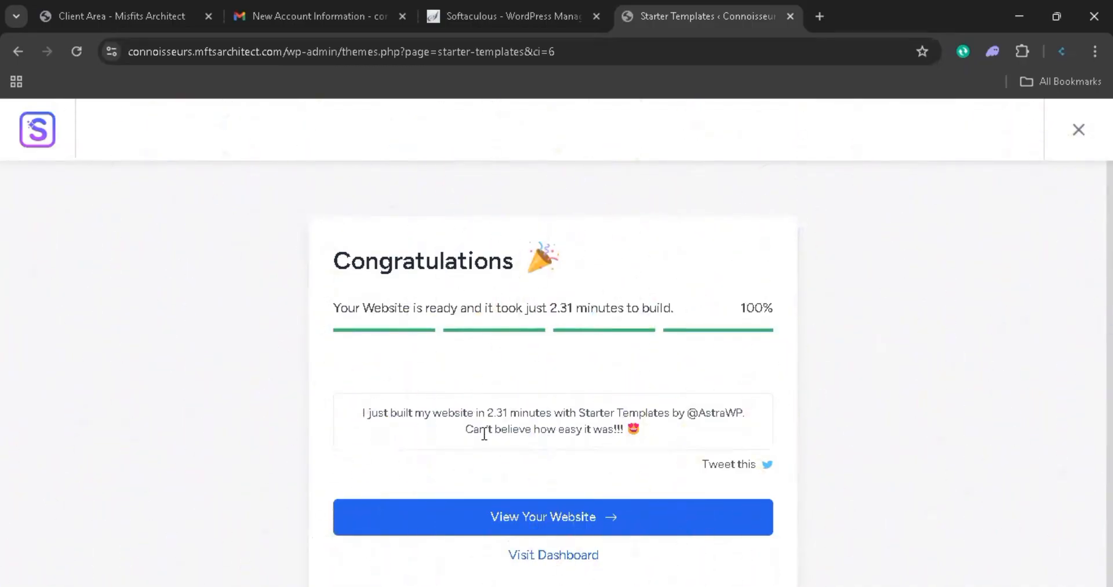
Open the newly built website in a new browser tab and check that it loads.
{"action": "left_click", "coordinate": [558, 517]}
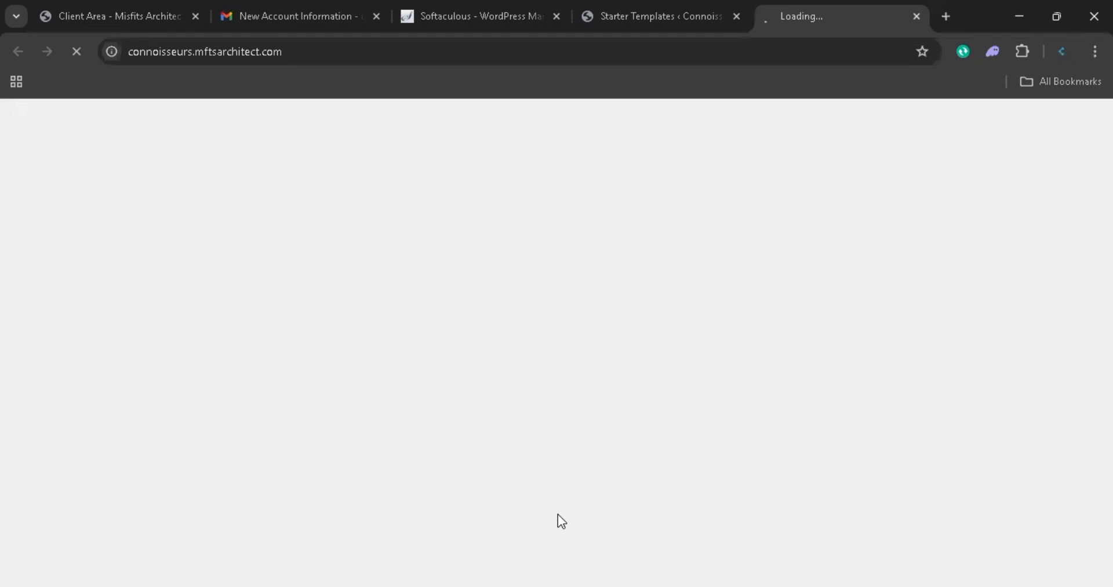
{"action": "left_click", "coordinate": [650, 14]}
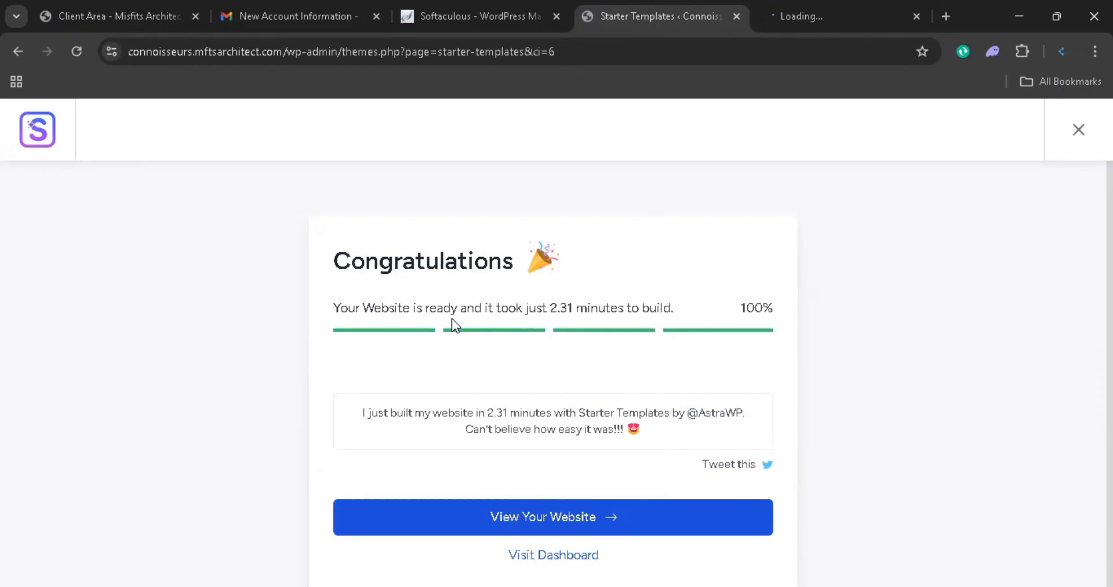
{"action": "left_click", "coordinate": [799, 15]}
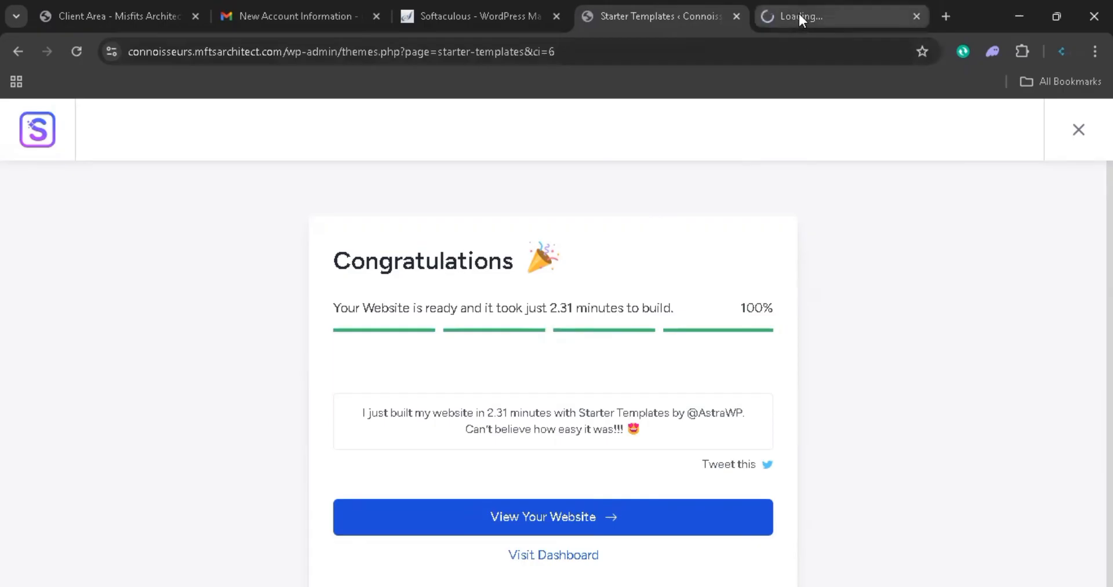
Return to the Starter Templates completion page and go to the WordPress Dashboard.
{"action": "left_click", "coordinate": [680, 13]}
{"action": "scroll", "coordinate": [528, 405], "scroll_direction": "down", "scroll_amount": 1}
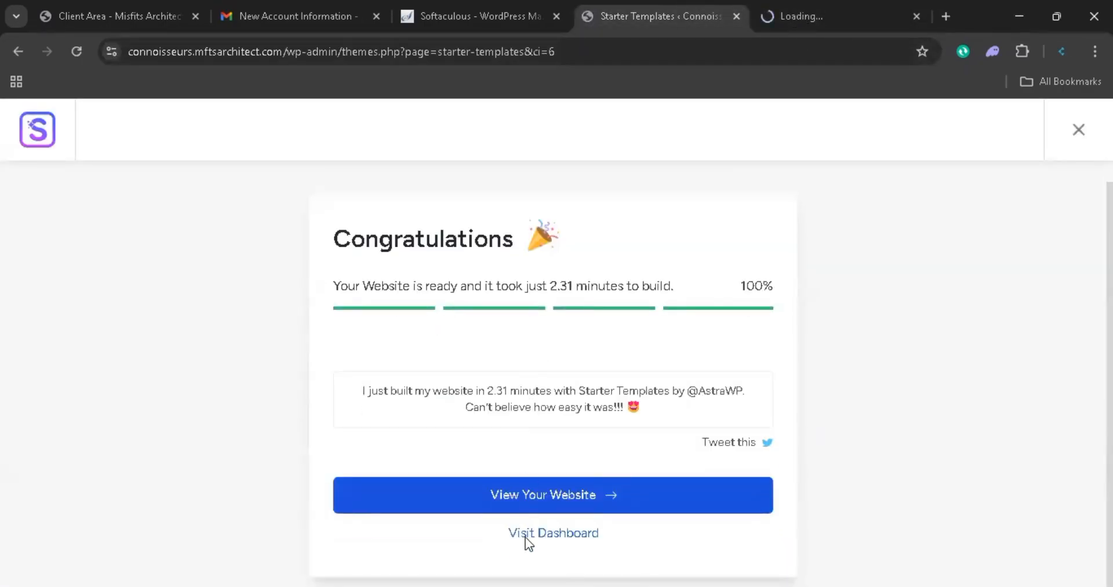
{"action": "left_click", "coordinate": [553, 532]}
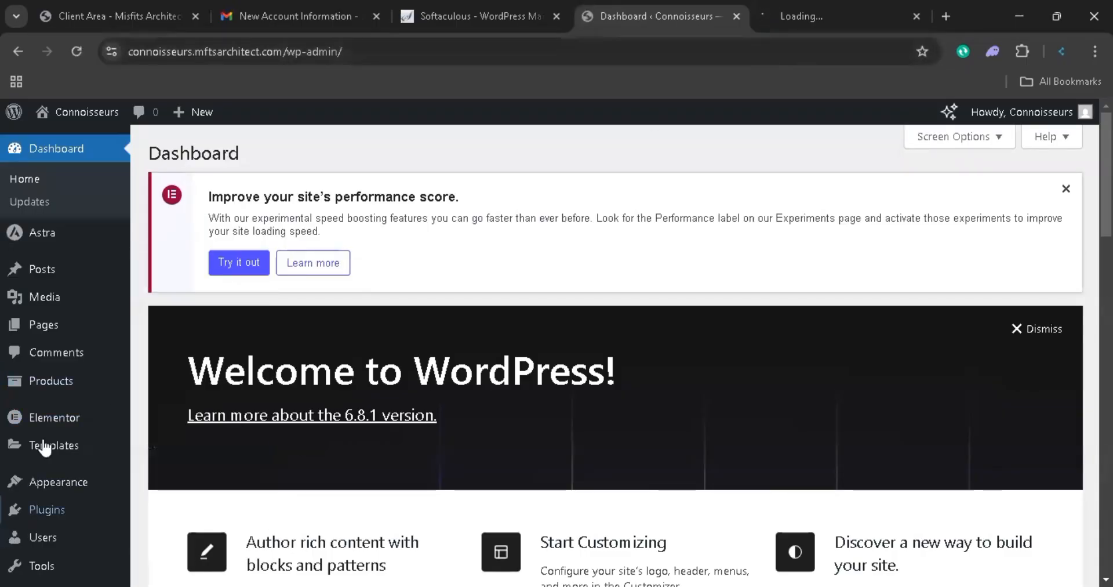
Open Plugins > Installed Plugins from the admin sidebar.
{"action": "scroll", "coordinate": [44, 448], "scroll_direction": "down", "scroll_amount": 4}
{"action": "scroll", "coordinate": [44, 448], "scroll_direction": "up", "scroll_amount": 1}
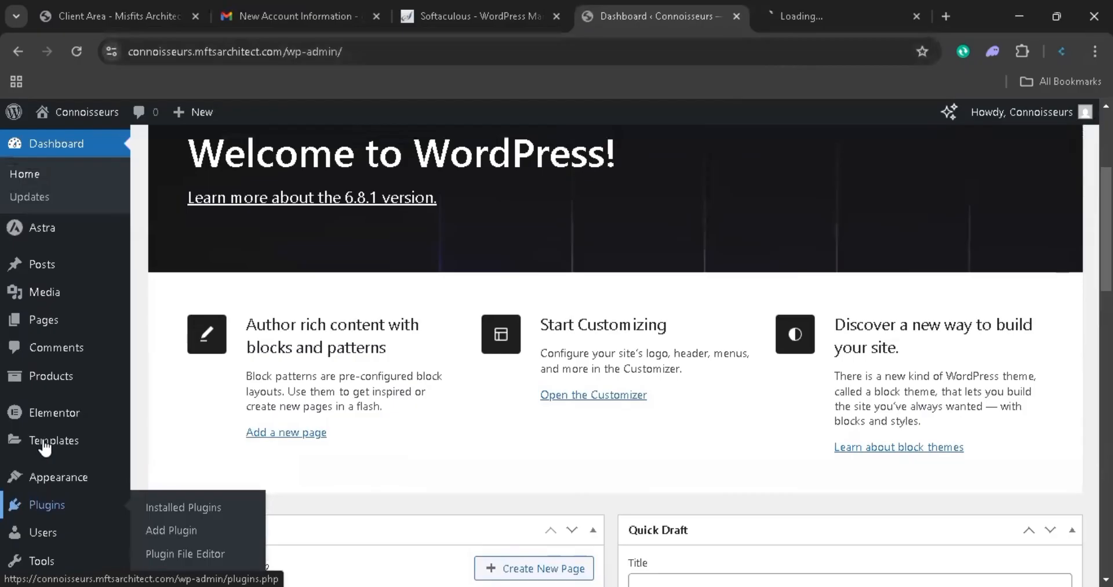
{"action": "scroll", "coordinate": [44, 447], "scroll_direction": "up", "scroll_amount": 1}
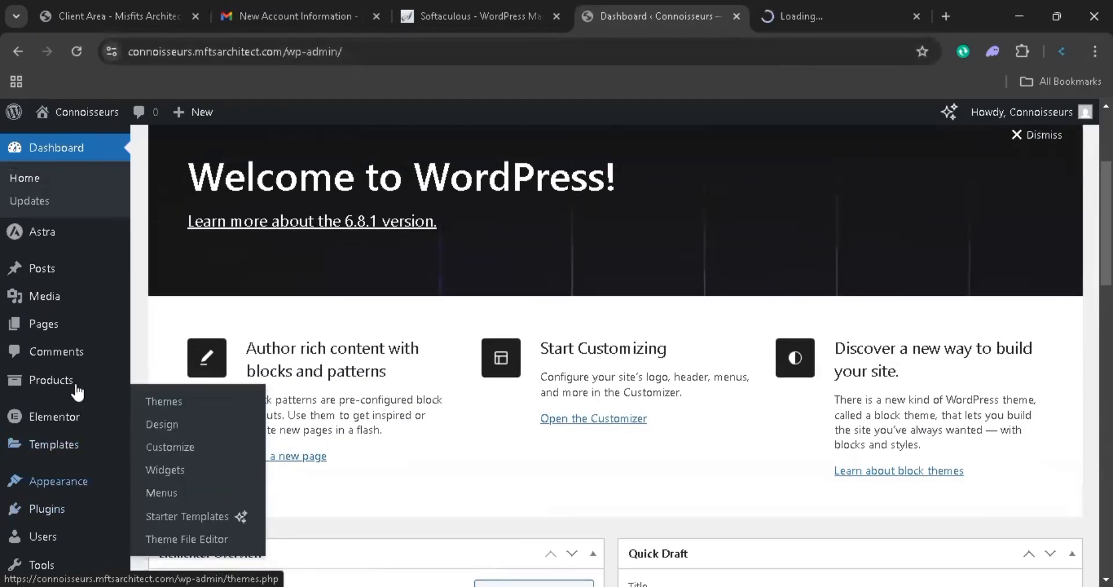
{"action": "scroll", "coordinate": [78, 393], "scroll_direction": "down", "scroll_amount": 3}
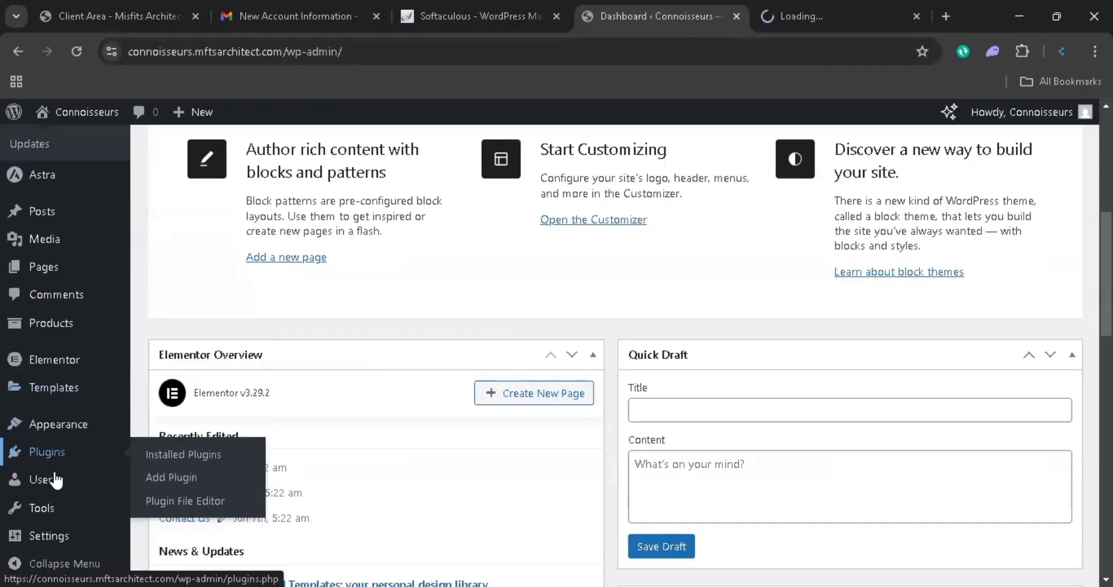
{"action": "scroll", "coordinate": [51, 505], "scroll_direction": "down", "scroll_amount": 2}
{"action": "scroll", "coordinate": [52, 498], "scroll_direction": "up", "scroll_amount": 2}
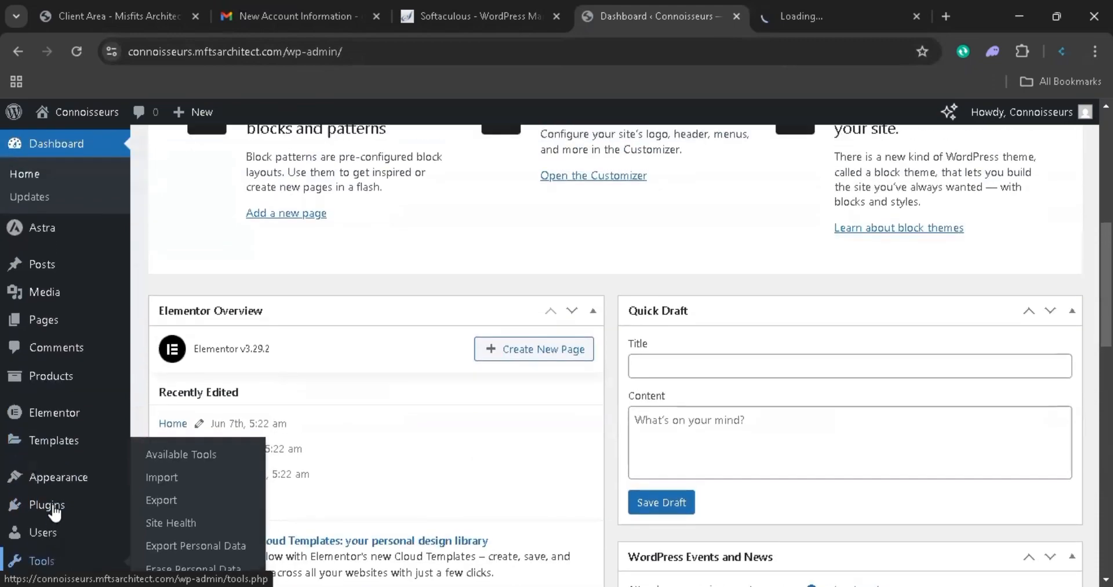
{"action": "left_click", "coordinate": [182, 494]}
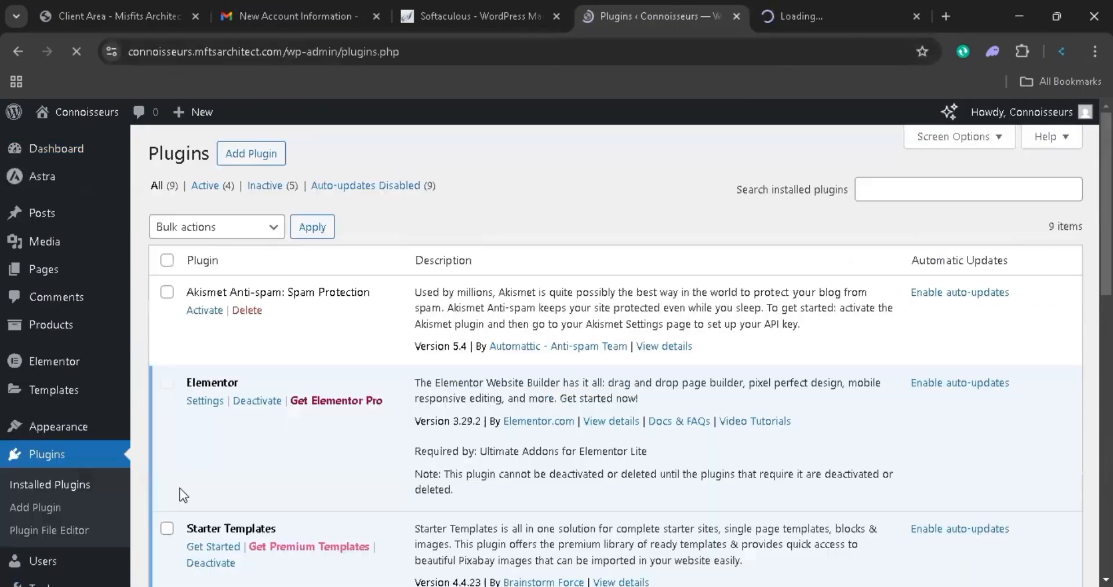
Scroll through the installed plugins list to see which plugins are active.
{"action": "scroll", "coordinate": [307, 498], "scroll_direction": "down", "scroll_amount": 2}
{"action": "scroll", "coordinate": [307, 497], "scroll_direction": "down", "scroll_amount": 3}
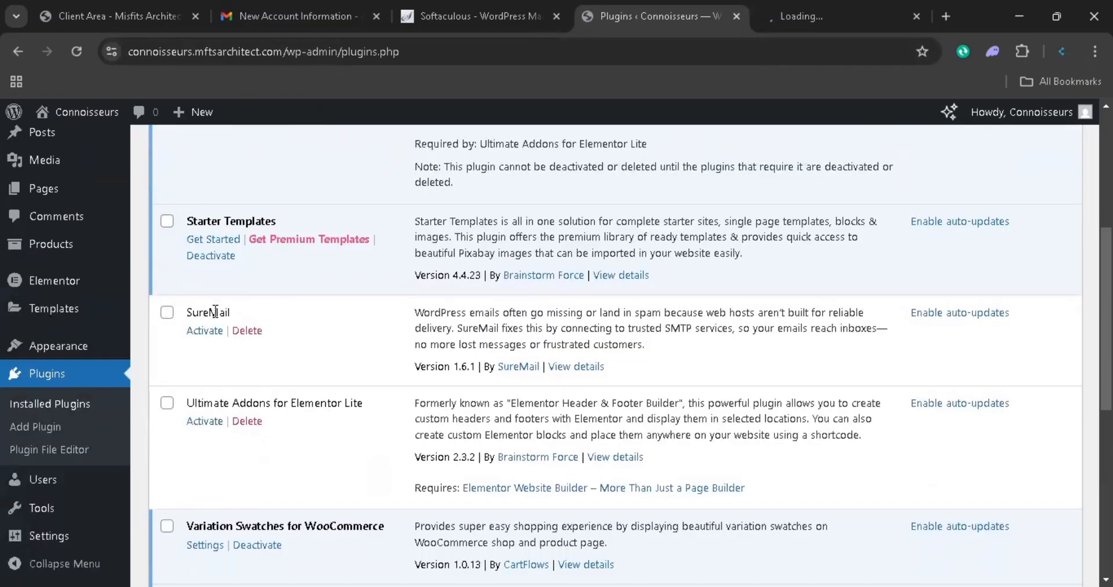
{"action": "scroll", "coordinate": [231, 326], "scroll_direction": "up", "scroll_amount": 4}
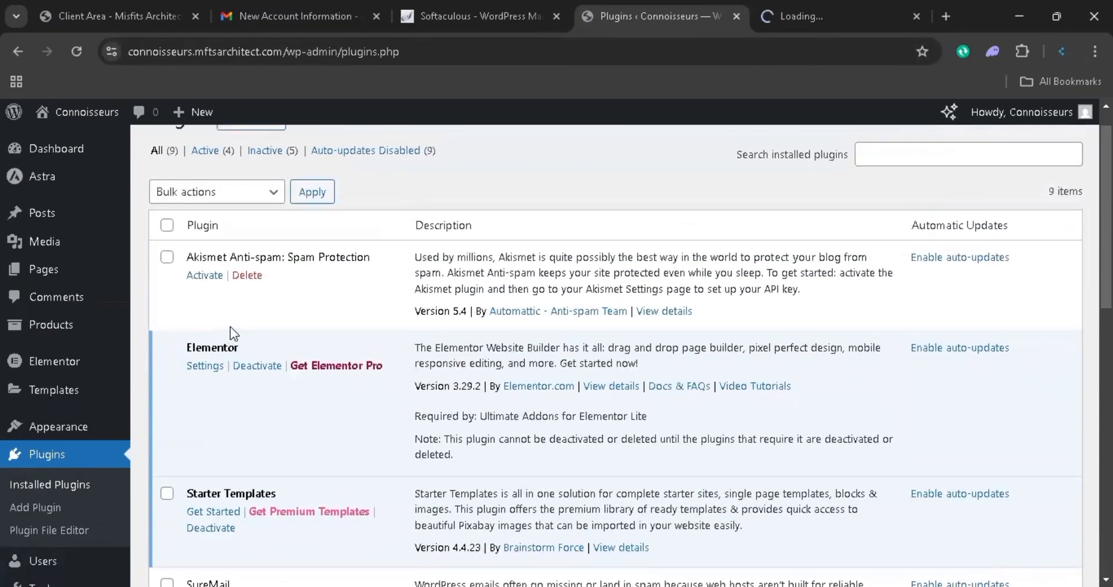
{"action": "scroll", "coordinate": [231, 326], "scroll_direction": "down", "scroll_amount": 1}
{"action": "scroll", "coordinate": [231, 326], "scroll_direction": "down", "scroll_amount": 5}
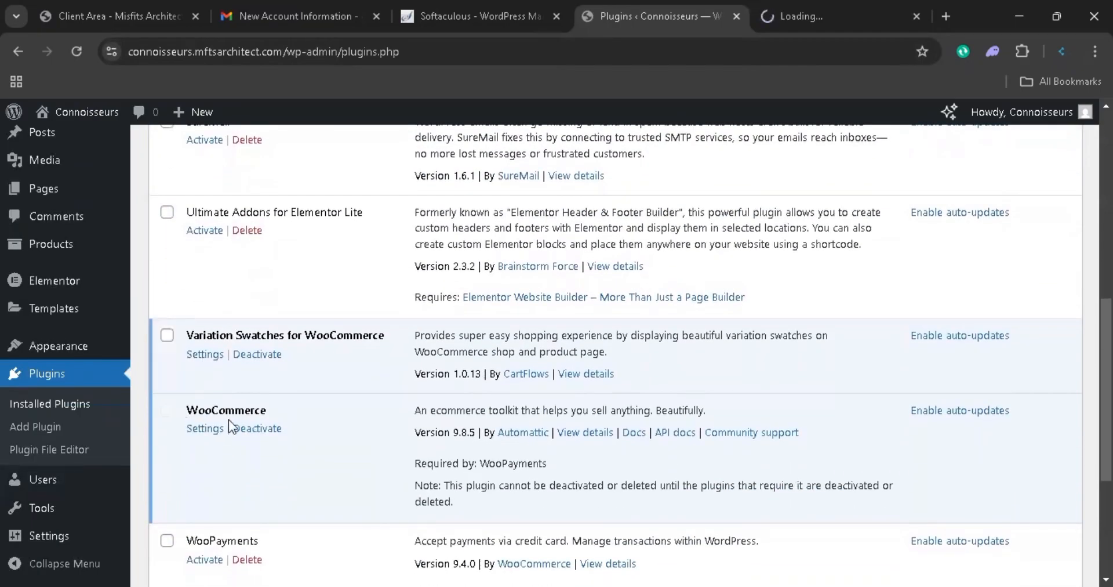
{"action": "scroll", "coordinate": [217, 441], "scroll_direction": "down", "scroll_amount": 2}
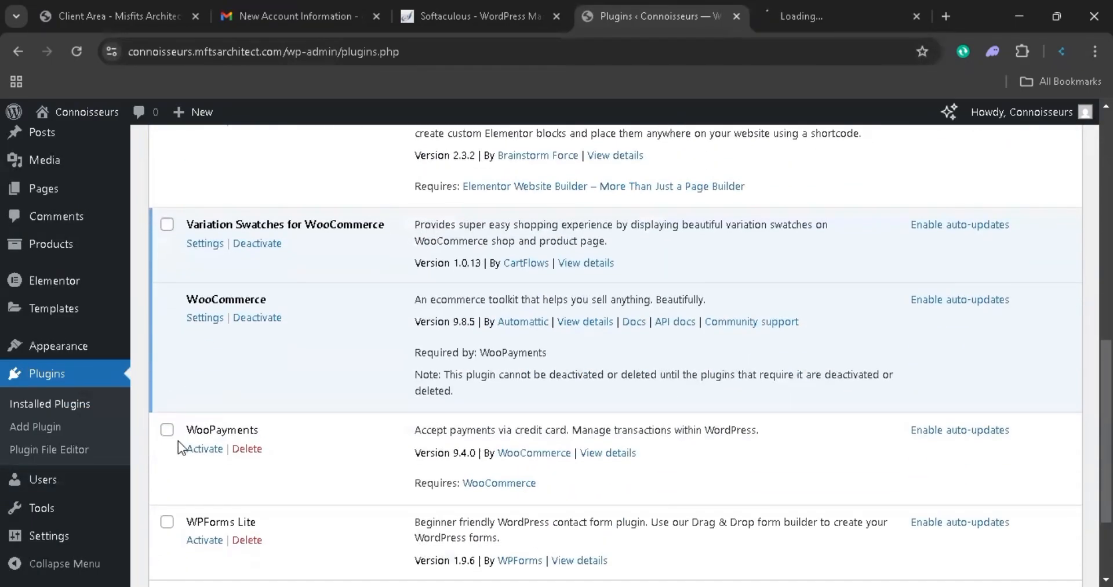
{"action": "scroll", "coordinate": [202, 459], "scroll_direction": "down", "scroll_amount": 2}
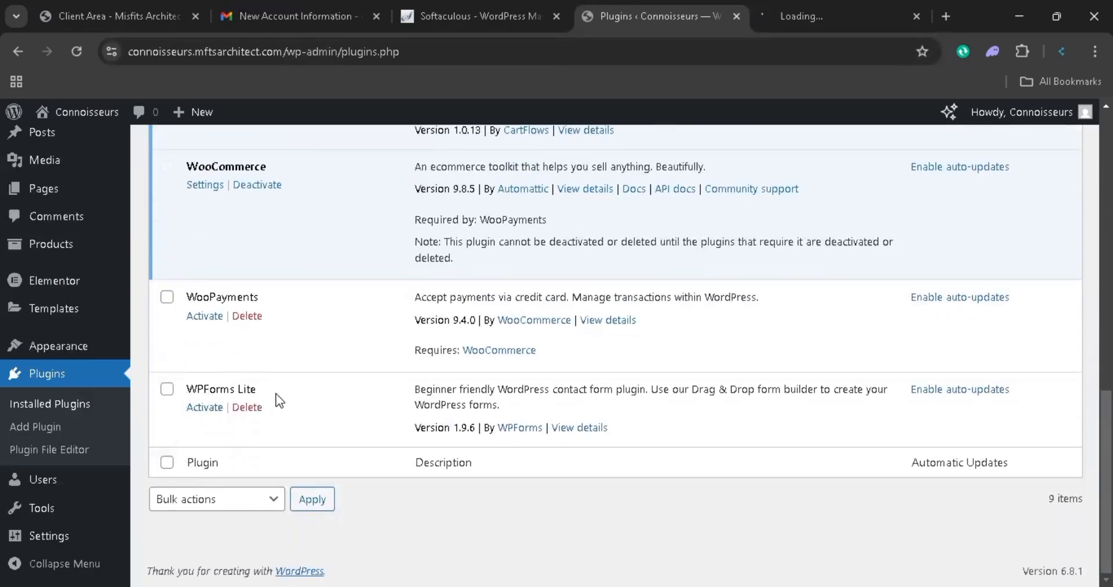
{"action": "scroll", "coordinate": [277, 400], "scroll_direction": "up", "scroll_amount": 2}
{"action": "scroll", "coordinate": [279, 400], "scroll_direction": "up", "scroll_amount": 5}
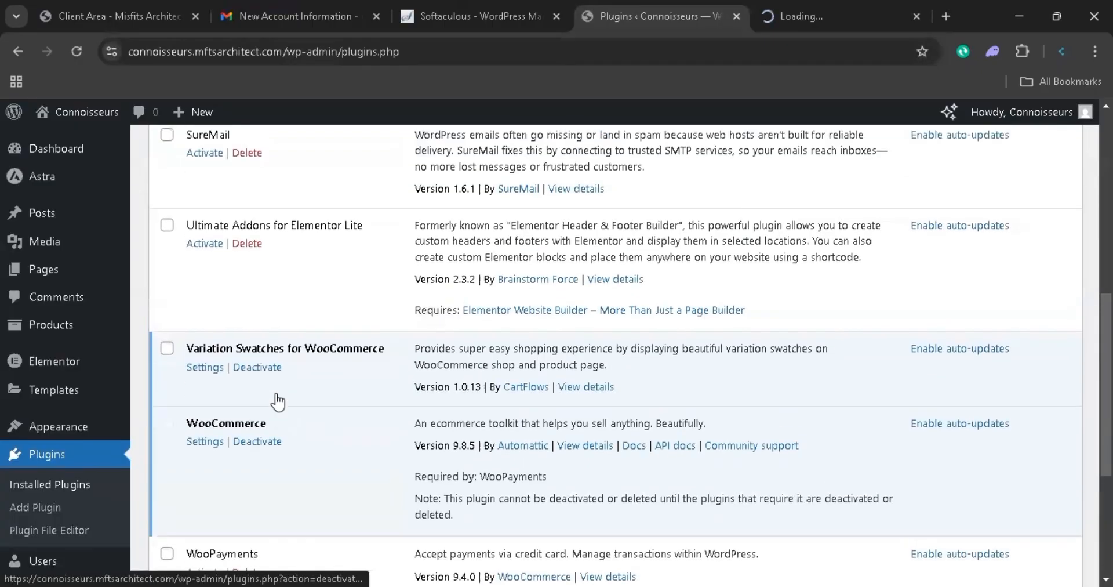
{"action": "scroll", "coordinate": [279, 400], "scroll_direction": "down", "scroll_amount": 4}
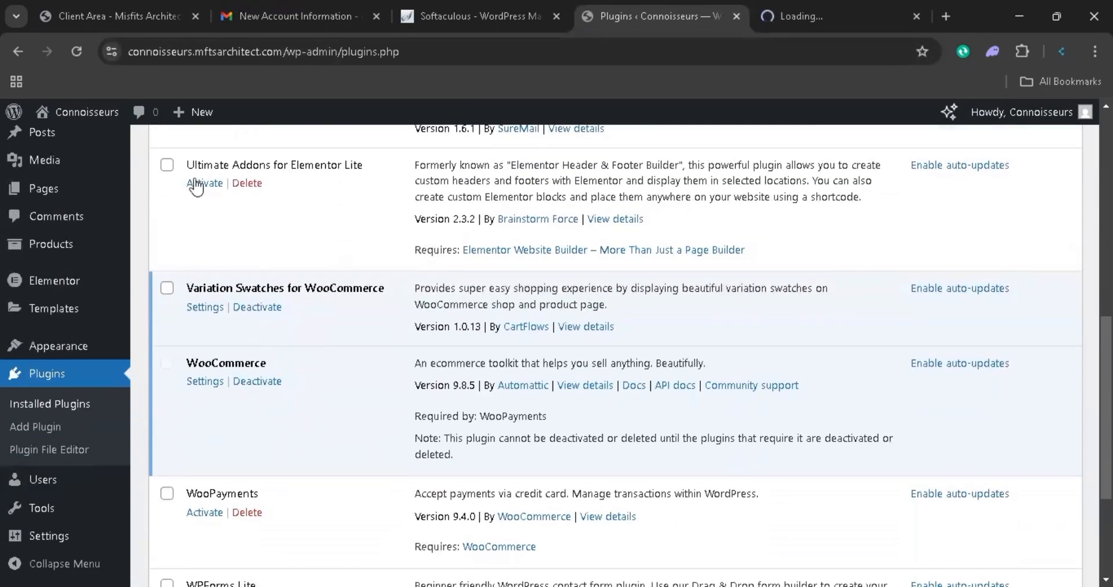
Reload Installed Plugins and confirm WooCommerce and Variation Swatches for WooCommerce are active.
{"action": "left_click", "coordinate": [75, 55]}
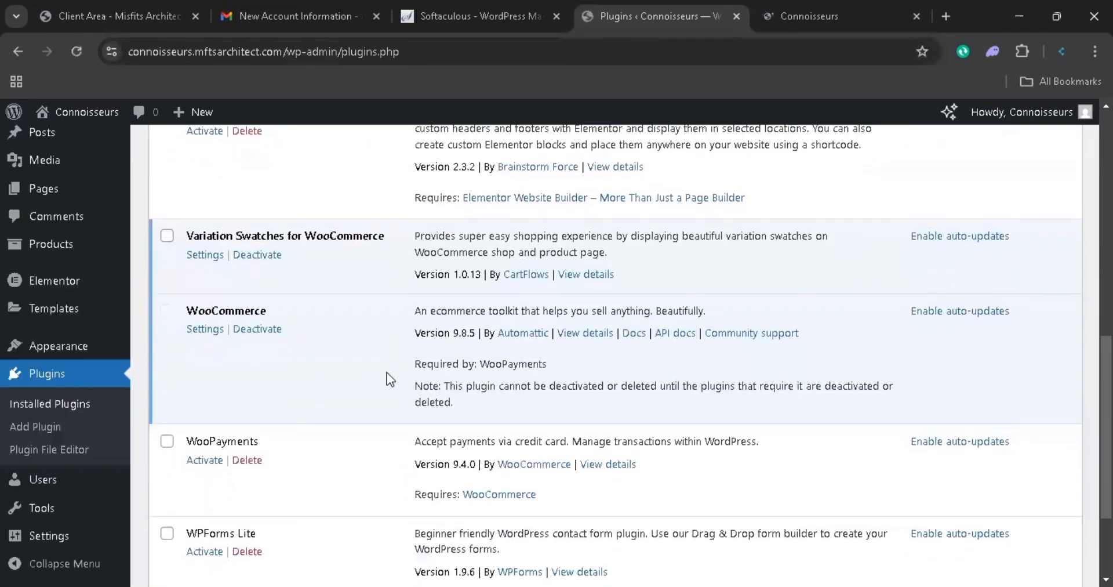
{"action": "mouse_move", "coordinate": [8, 489]}
{"action": "scroll", "coordinate": [7, 496], "scroll_direction": "up", "scroll_amount": 1}
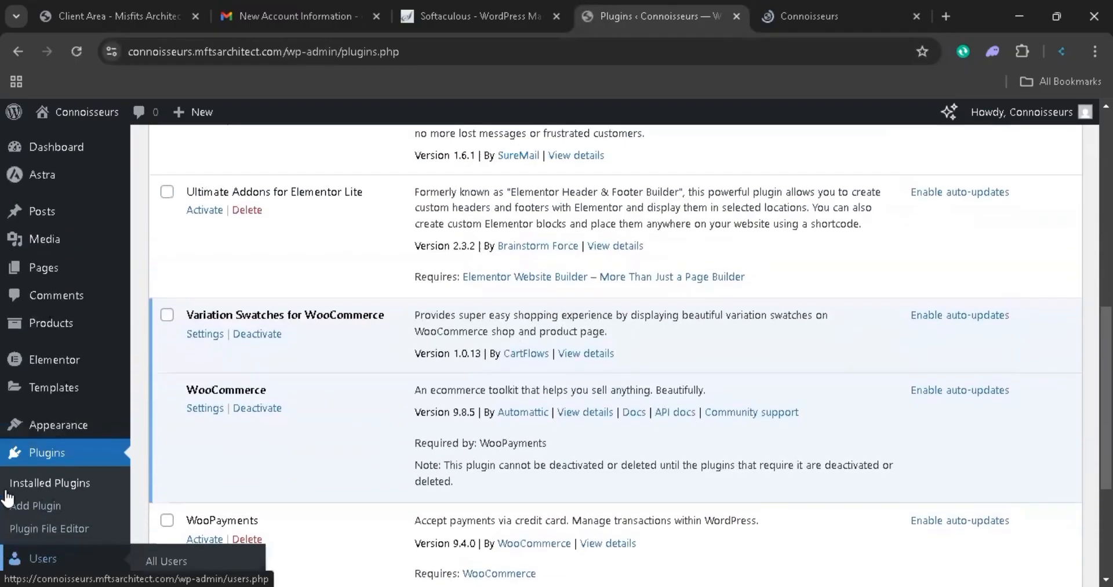
{"action": "scroll", "coordinate": [7, 496], "scroll_direction": "down", "scroll_amount": 1}
{"action": "scroll", "coordinate": [7, 496], "scroll_direction": "down", "scroll_amount": 1}
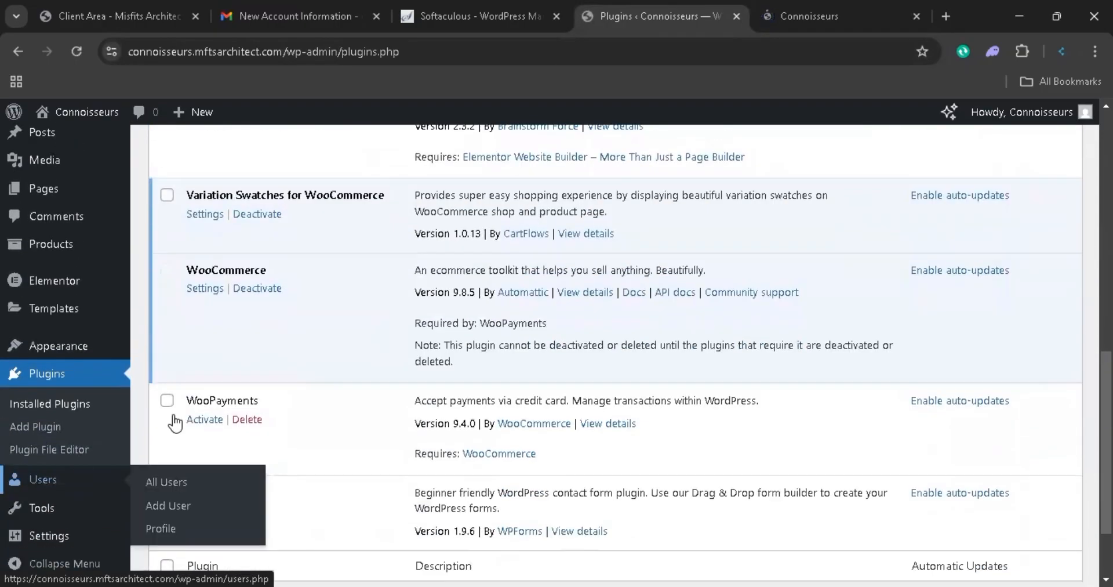
{"action": "left_click", "coordinate": [847, 12]}
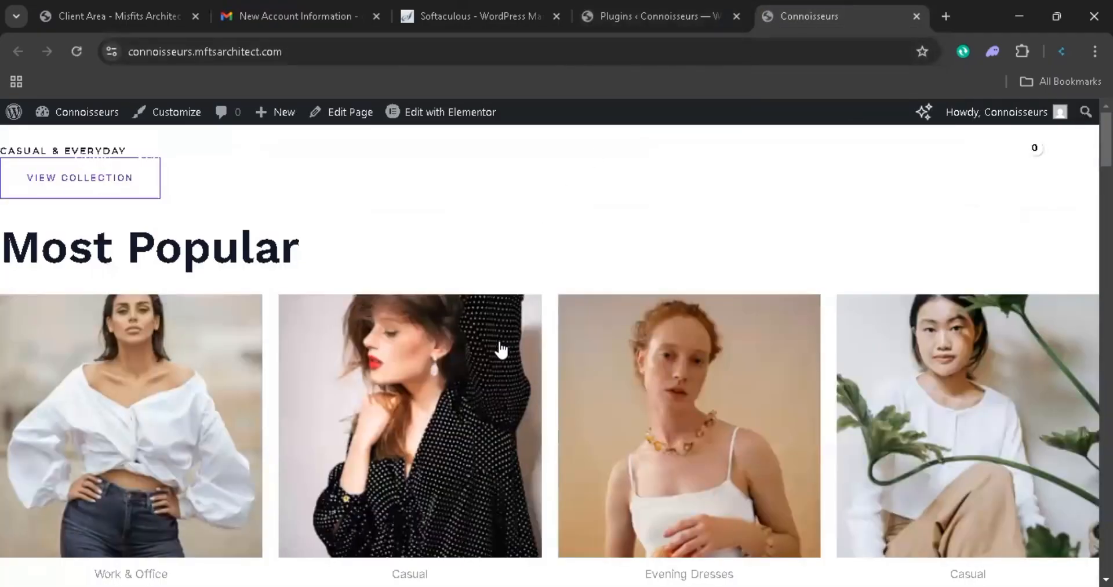
{"action": "scroll", "coordinate": [500, 349], "scroll_direction": "down", "scroll_amount": 15}
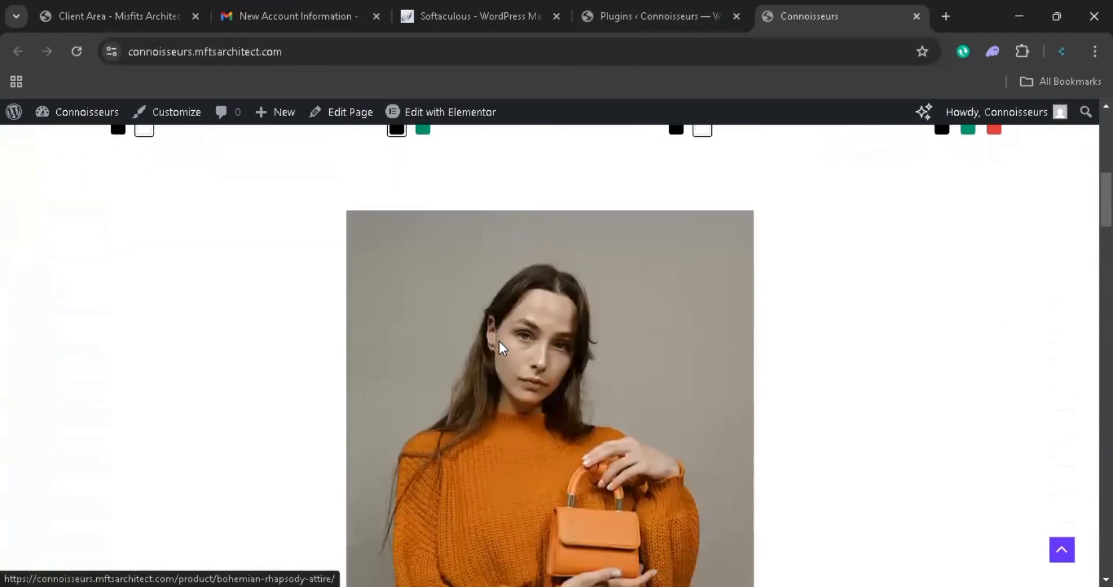
{"action": "scroll", "coordinate": [499, 341], "scroll_direction": "down", "scroll_amount": 7}
{"action": "scroll", "coordinate": [498, 338], "scroll_direction": "up", "scroll_amount": 15}
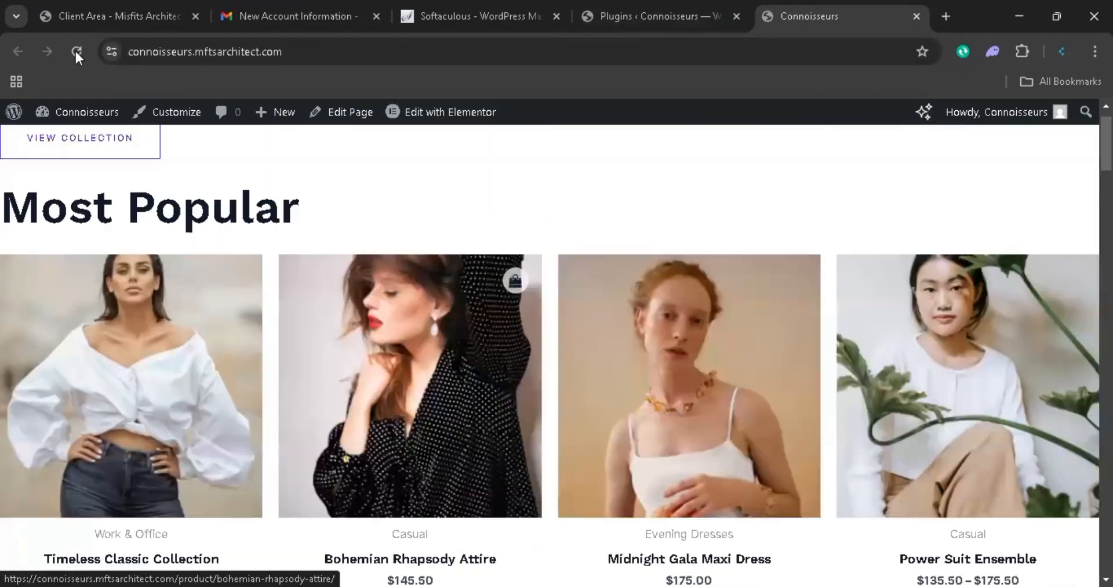
{"action": "left_click", "coordinate": [76, 51]}
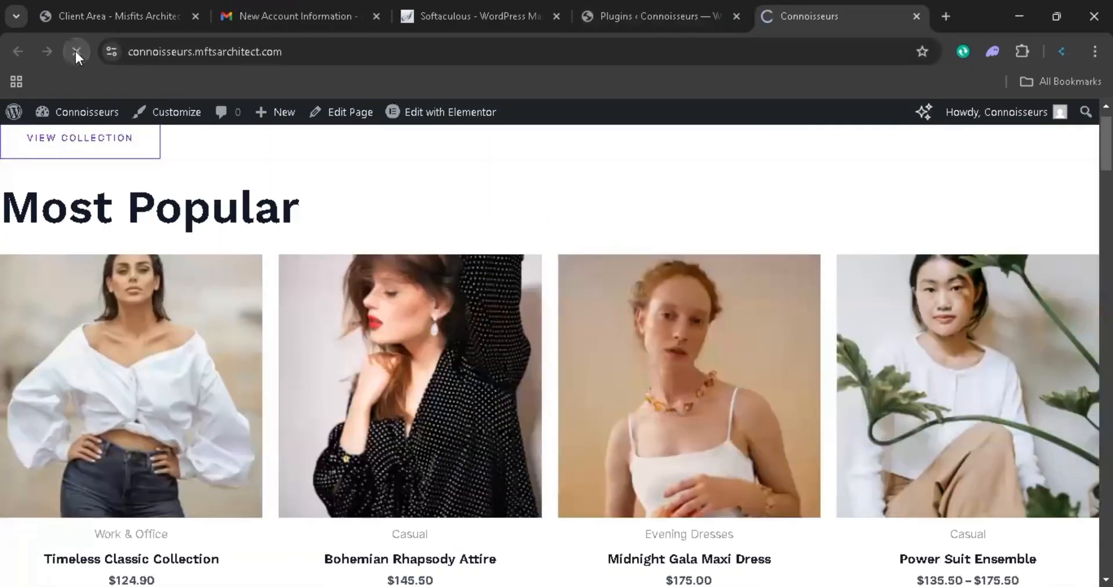
{"action": "left_click", "coordinate": [631, 11]}
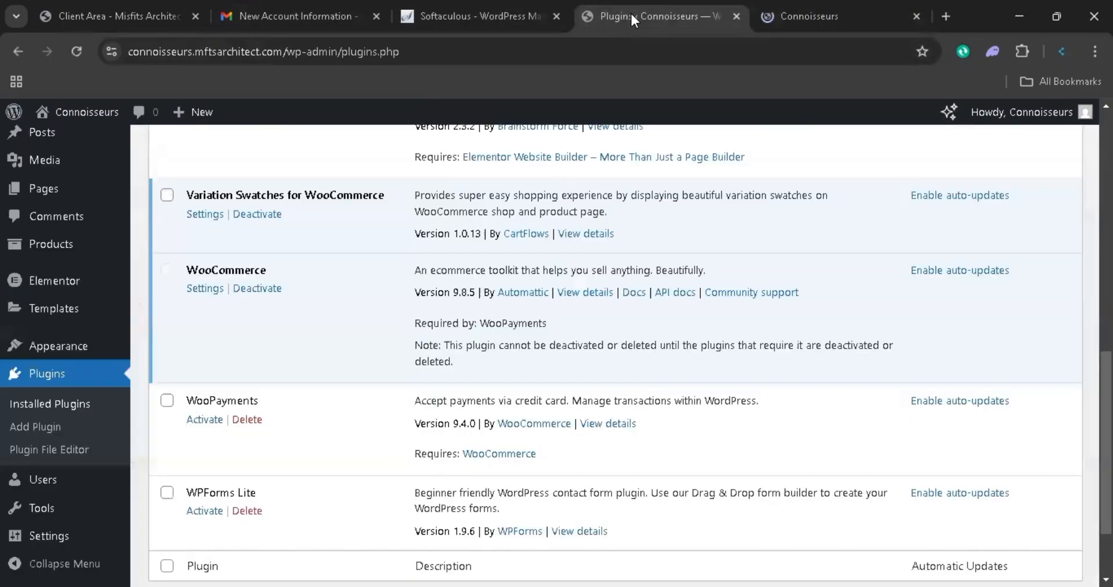
{"action": "left_click", "coordinate": [79, 122]}
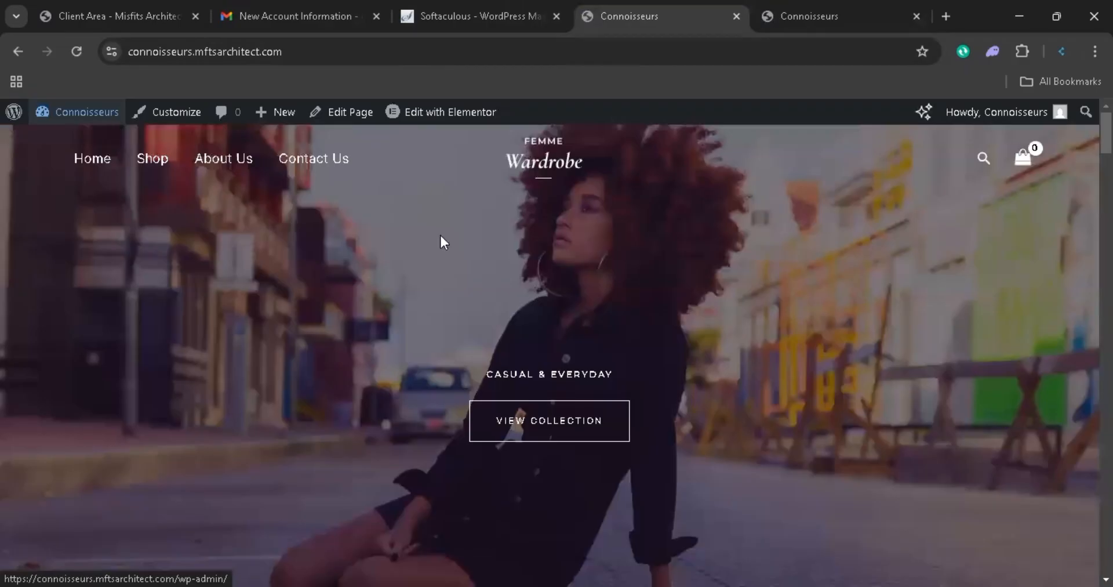
{"action": "scroll", "coordinate": [441, 240], "scroll_direction": "down", "scroll_amount": 10}
{"action": "scroll", "coordinate": [442, 242], "scroll_direction": "down", "scroll_amount": 10}
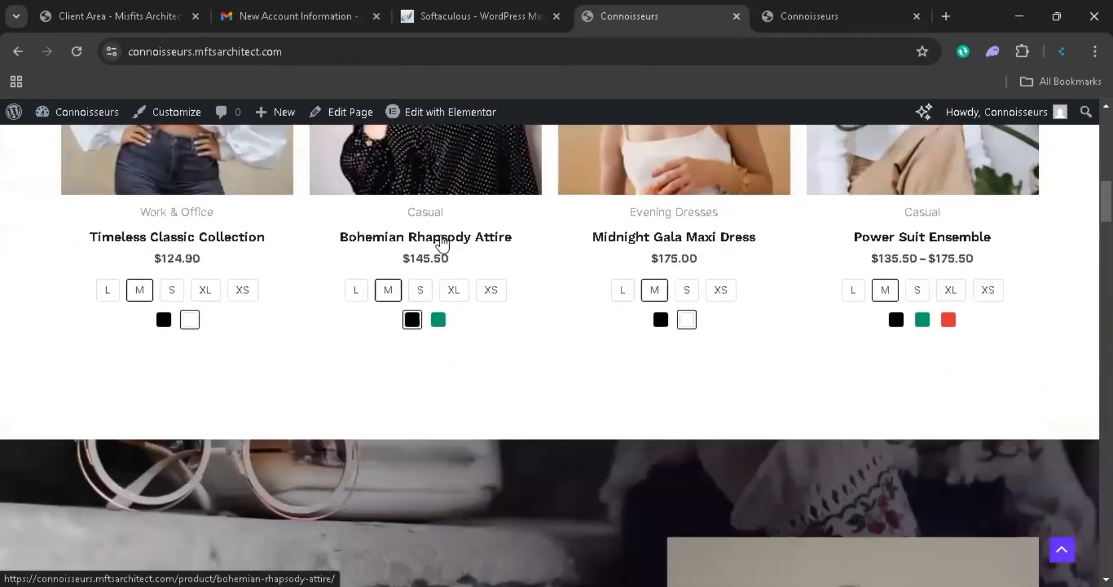
{"action": "scroll", "coordinate": [441, 235], "scroll_direction": "down", "scroll_amount": 7}
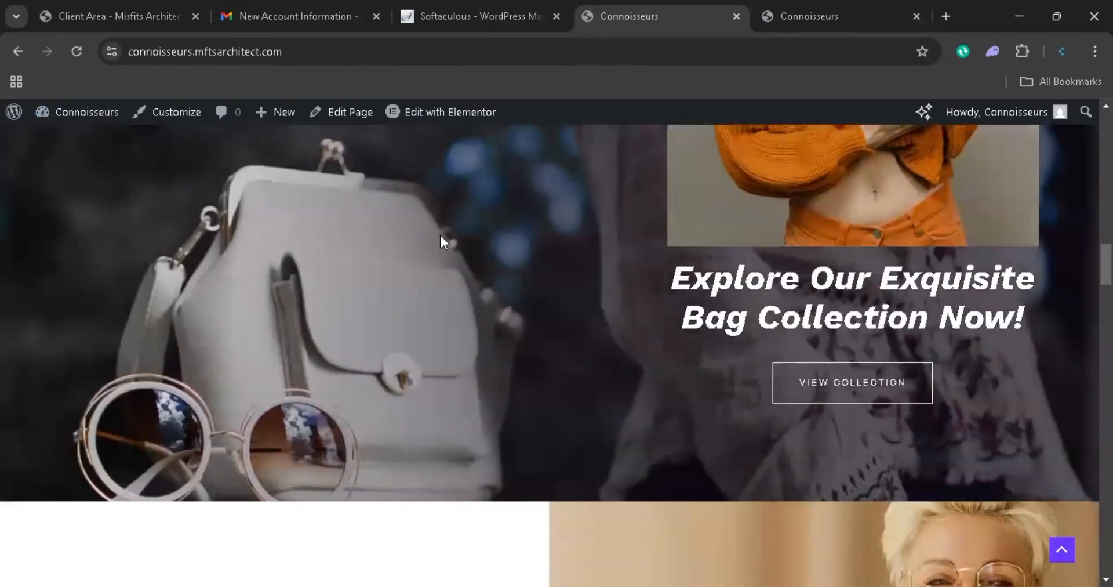
{"action": "left_click", "coordinate": [916, 16]}
{"action": "scroll", "coordinate": [722, 278], "scroll_direction": "down", "scroll_amount": 4}
{"action": "scroll", "coordinate": [721, 278], "scroll_direction": "down", "scroll_amount": 10}
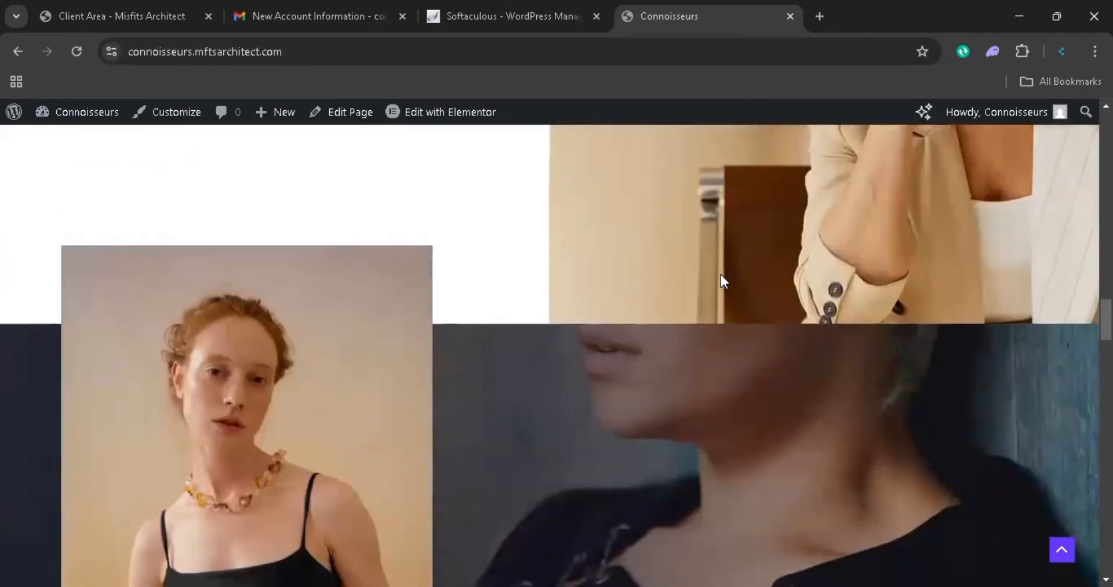
{"action": "scroll", "coordinate": [722, 281], "scroll_direction": "down", "scroll_amount": 12}
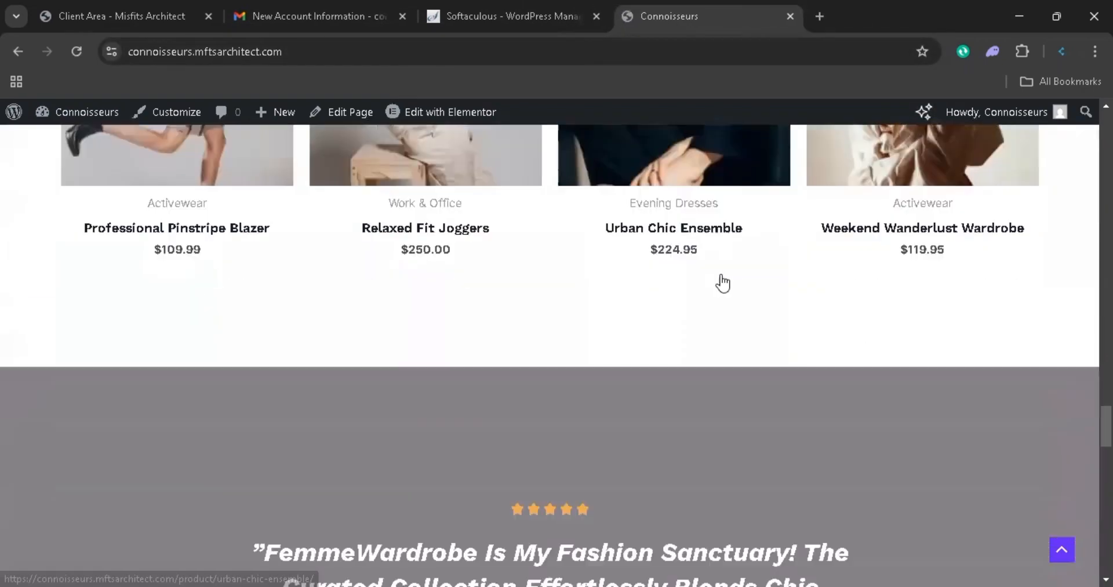
{"action": "scroll", "coordinate": [722, 276], "scroll_direction": "down", "scroll_amount": 6}
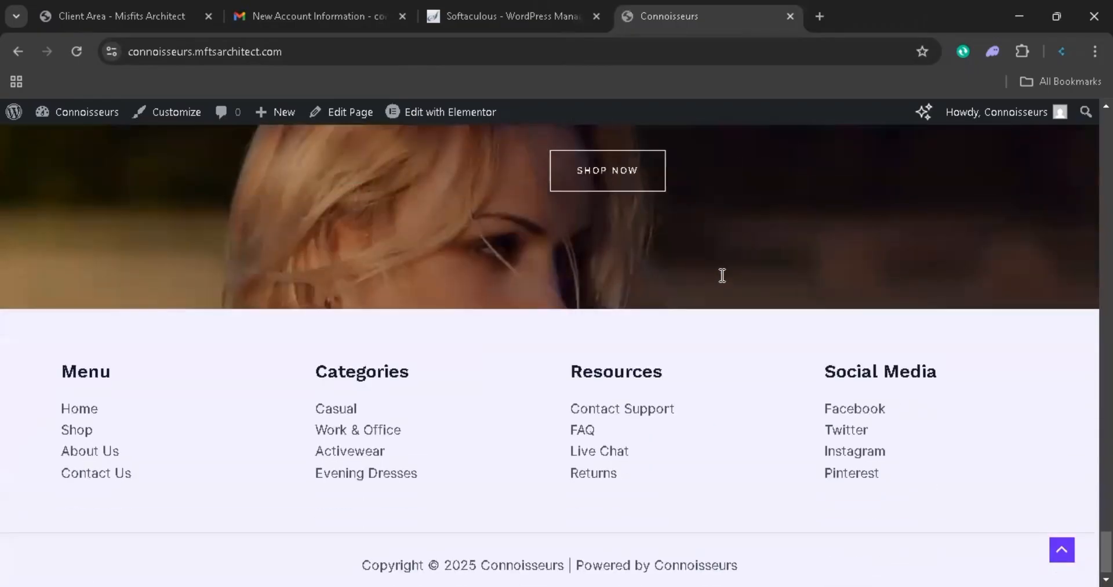
{"action": "scroll", "coordinate": [723, 280], "scroll_direction": "up", "scroll_amount": 20}
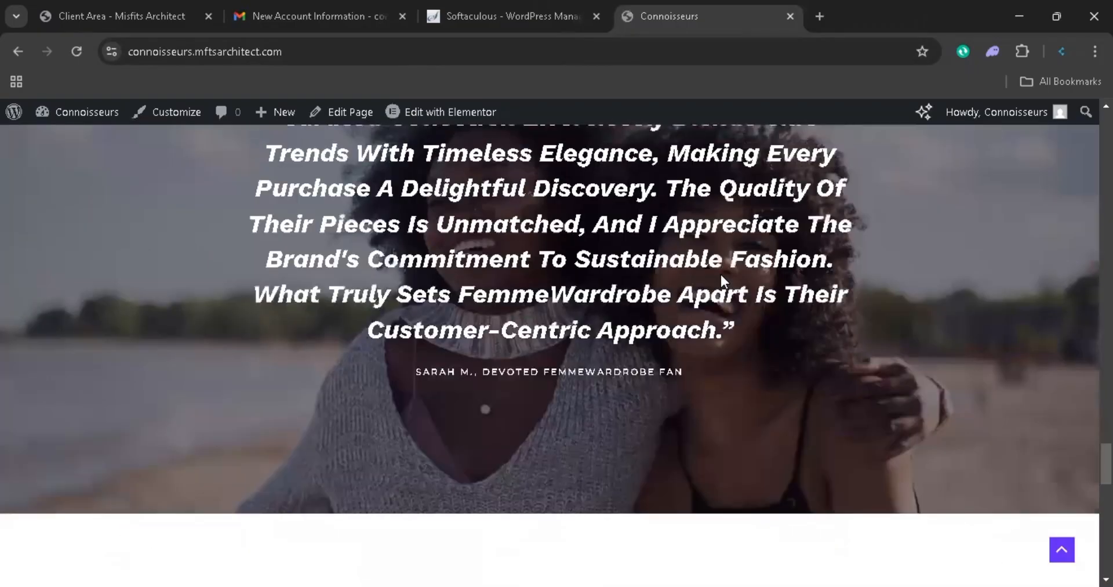
{"action": "scroll", "coordinate": [723, 283], "scroll_direction": "up", "scroll_amount": 15}
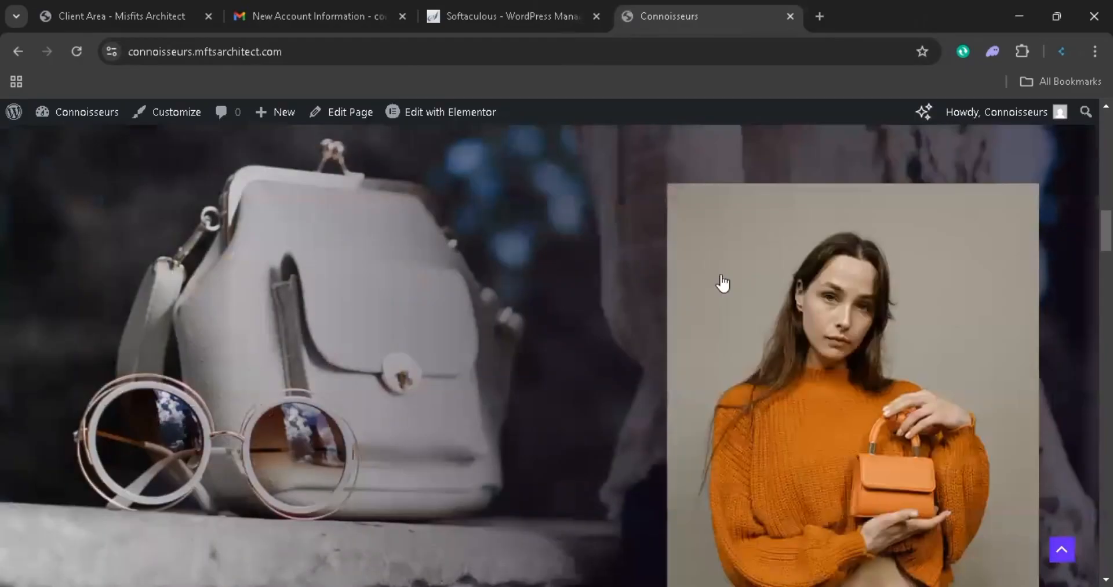
{"action": "scroll", "coordinate": [721, 274], "scroll_direction": "up", "scroll_amount": 5}
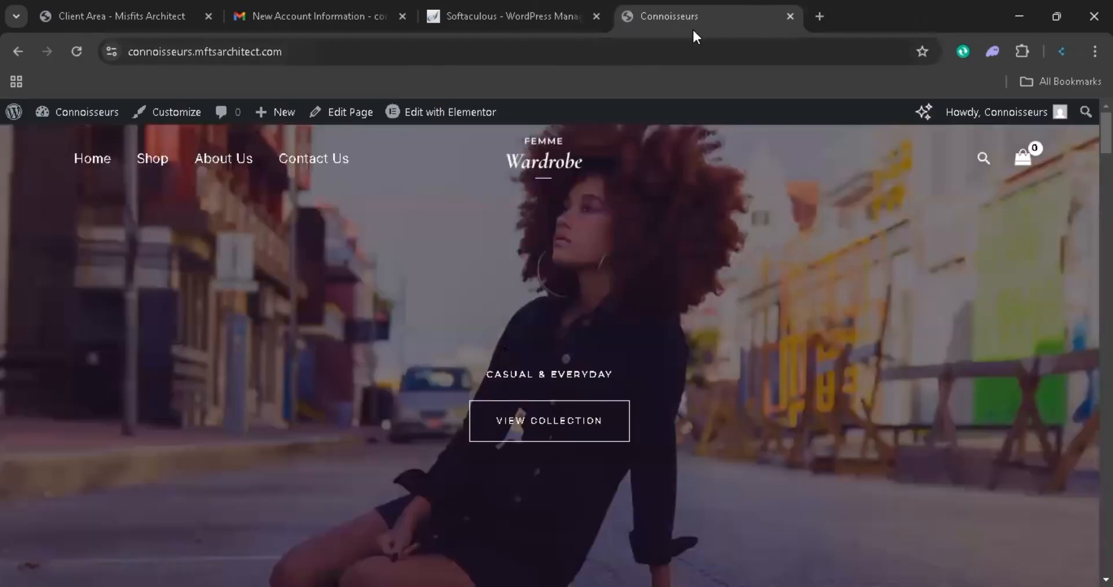
Go to the admin Dashboard and open Plugins > Installed Plugins.
{"action": "left_click", "coordinate": [76, 120]}
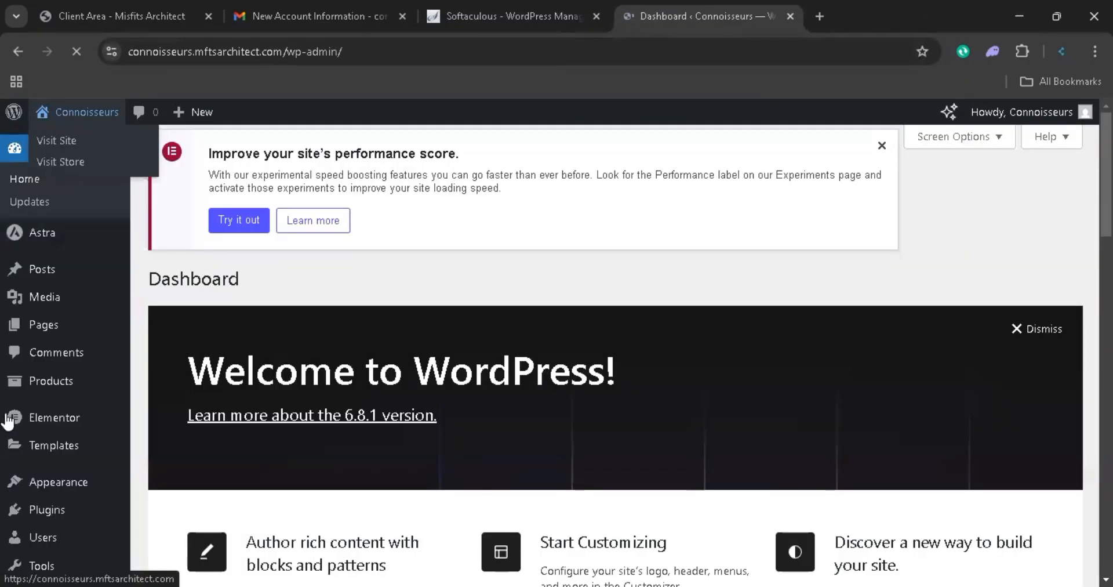
{"action": "scroll", "coordinate": [7, 420], "scroll_direction": "down", "scroll_amount": 5}
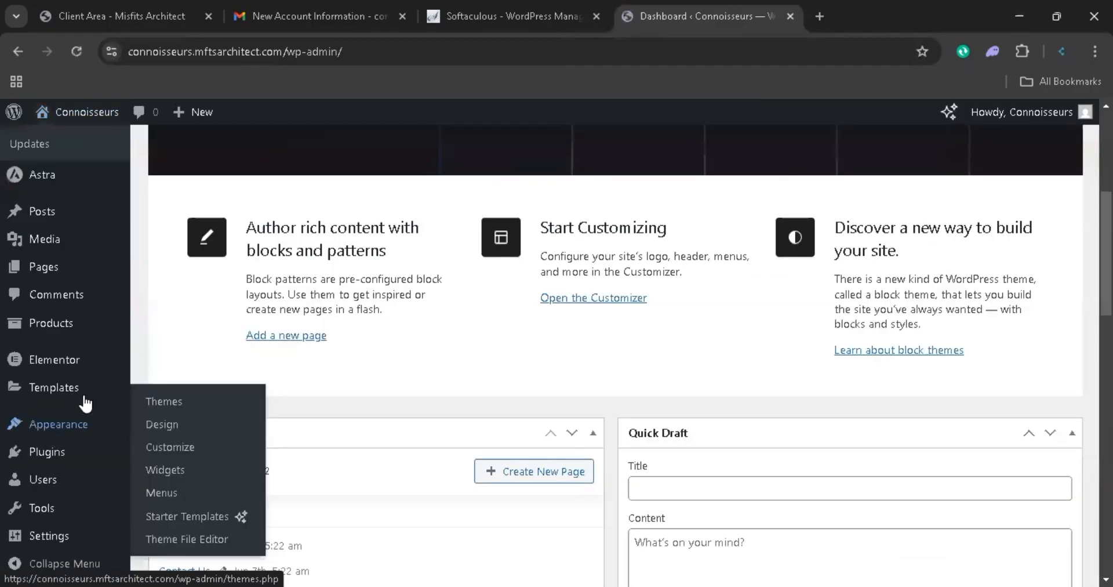
{"action": "mouse_move", "coordinate": [66, 338]}
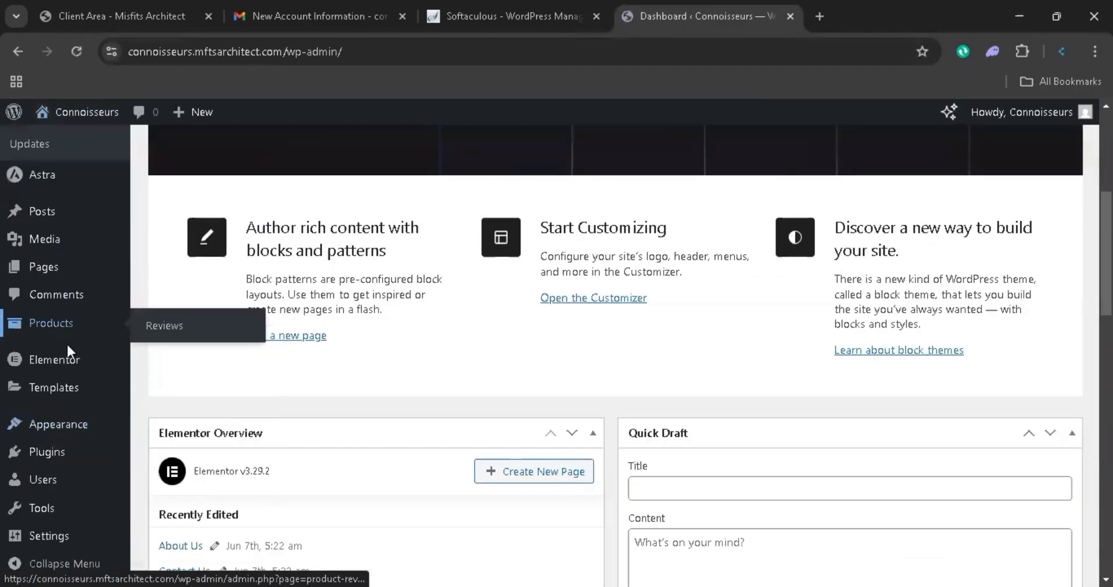
{"action": "mouse_move", "coordinate": [82, 457]}
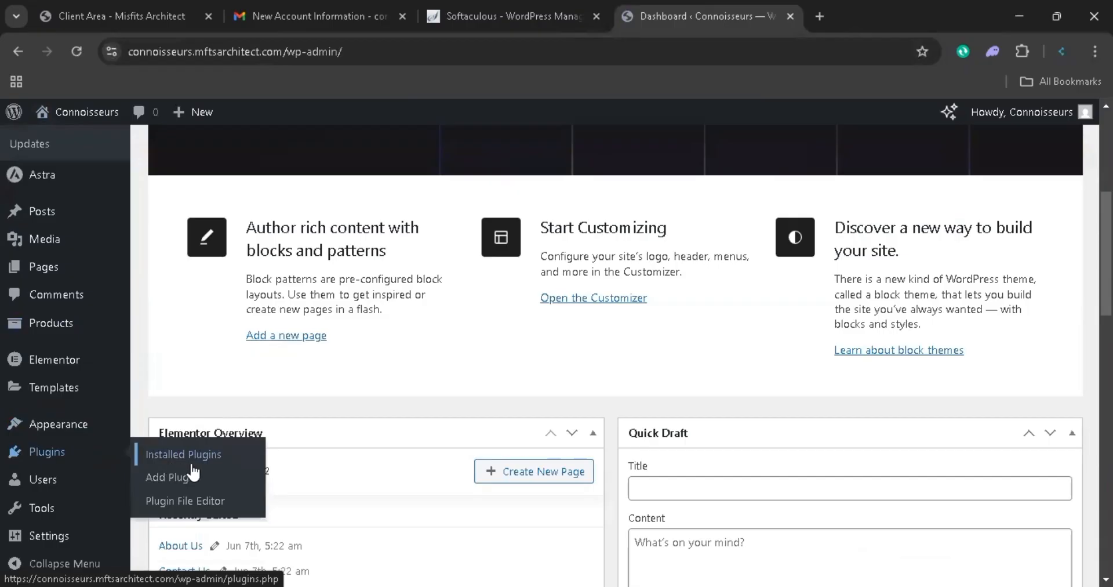
{"action": "left_click", "coordinate": [202, 468]}
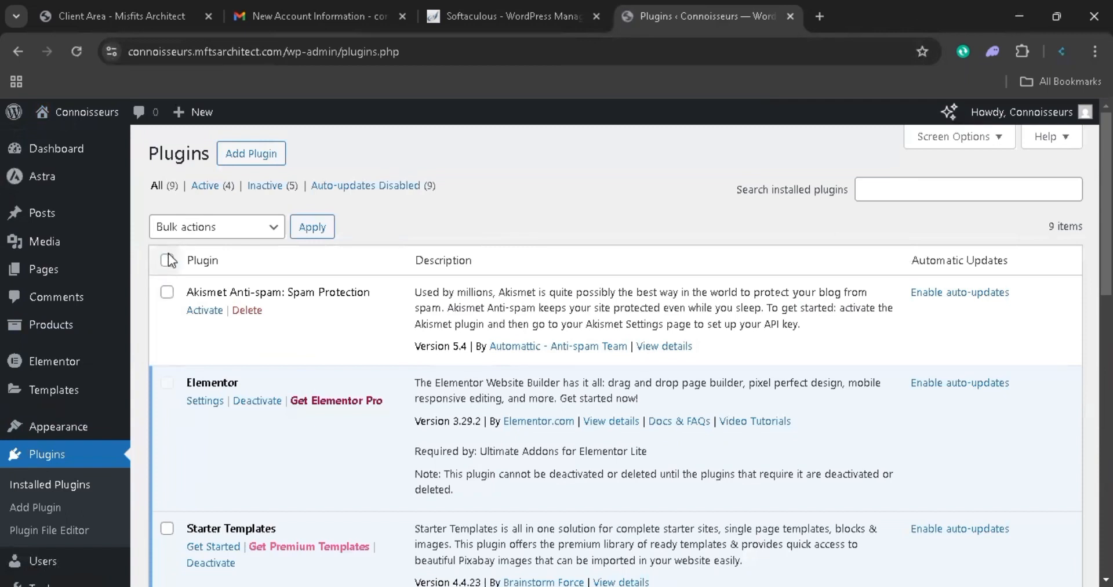
Select all plugins and apply the Activate bulk action.
{"action": "left_click", "coordinate": [168, 260]}
{"action": "left_click", "coordinate": [253, 229]}
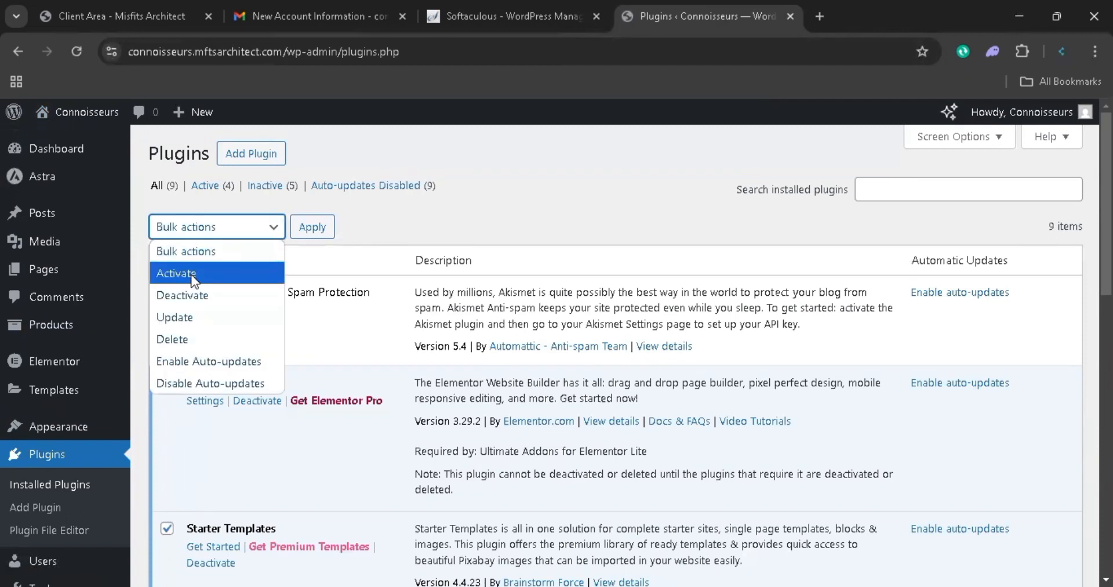
{"action": "left_click", "coordinate": [193, 280]}
{"action": "left_click", "coordinate": [313, 227]}
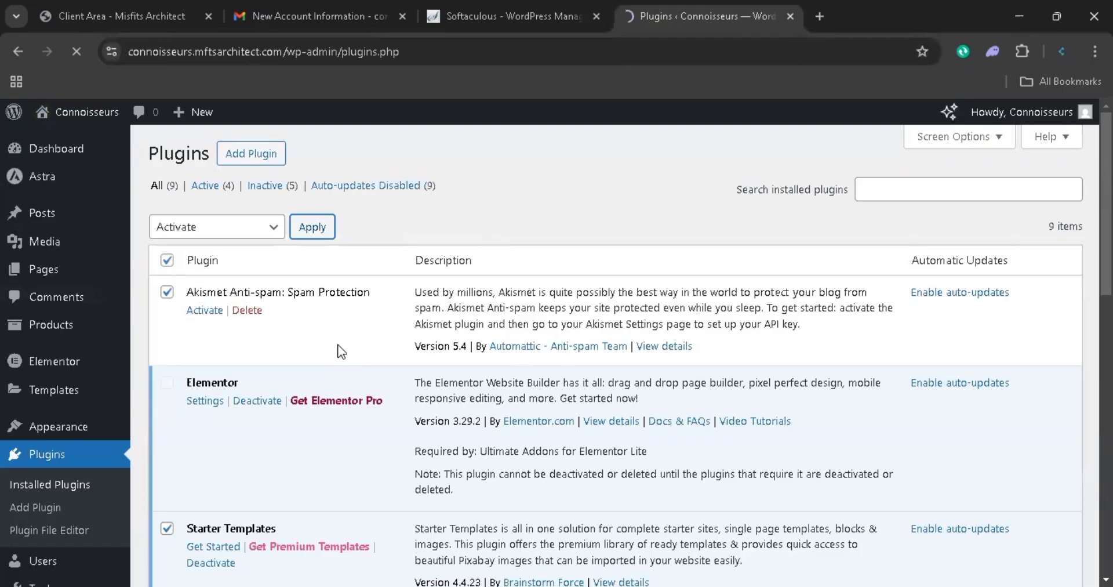
Review the plugin list to confirm WPForms Lite and the others are now active.
{"action": "scroll", "coordinate": [341, 351], "scroll_direction": "down", "scroll_amount": 8}
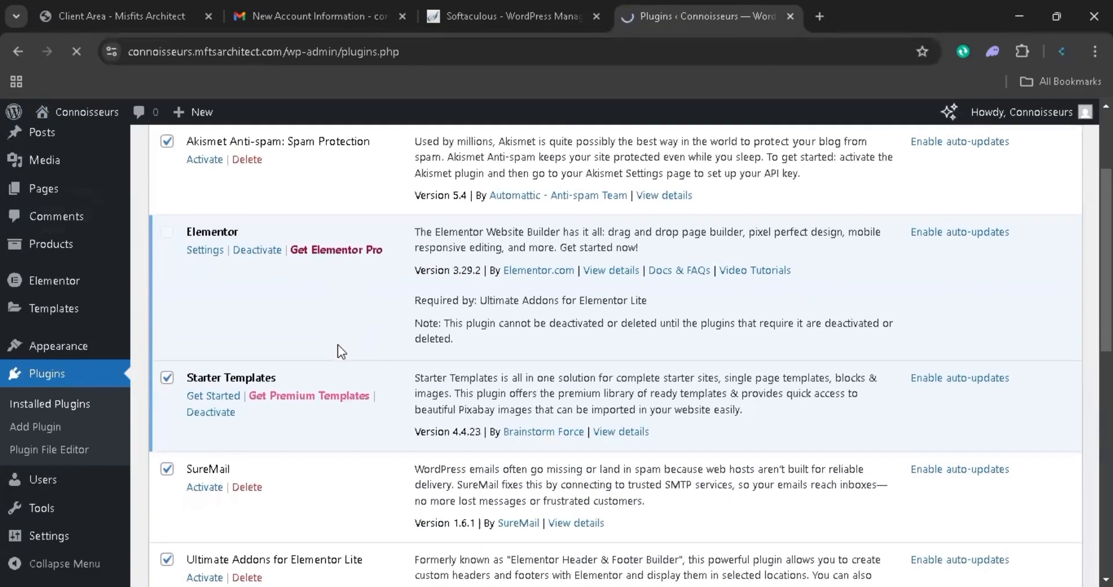
{"action": "scroll", "coordinate": [341, 351], "scroll_direction": "down", "scroll_amount": 3}
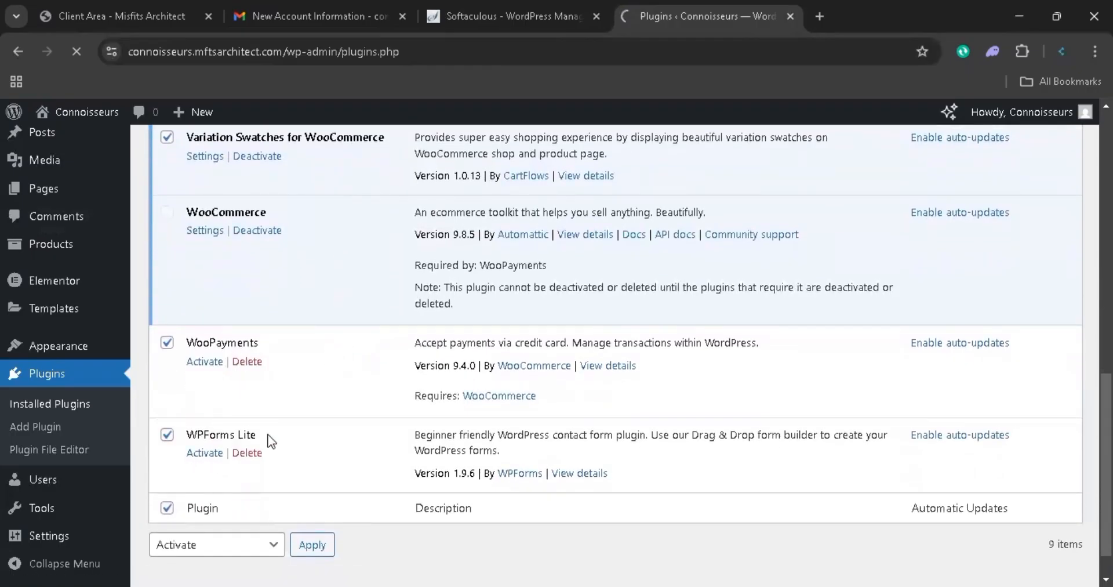
{"action": "scroll", "coordinate": [268, 442], "scroll_direction": "up", "scroll_amount": 2}
{"action": "scroll", "coordinate": [268, 441], "scroll_direction": "up", "scroll_amount": 4}
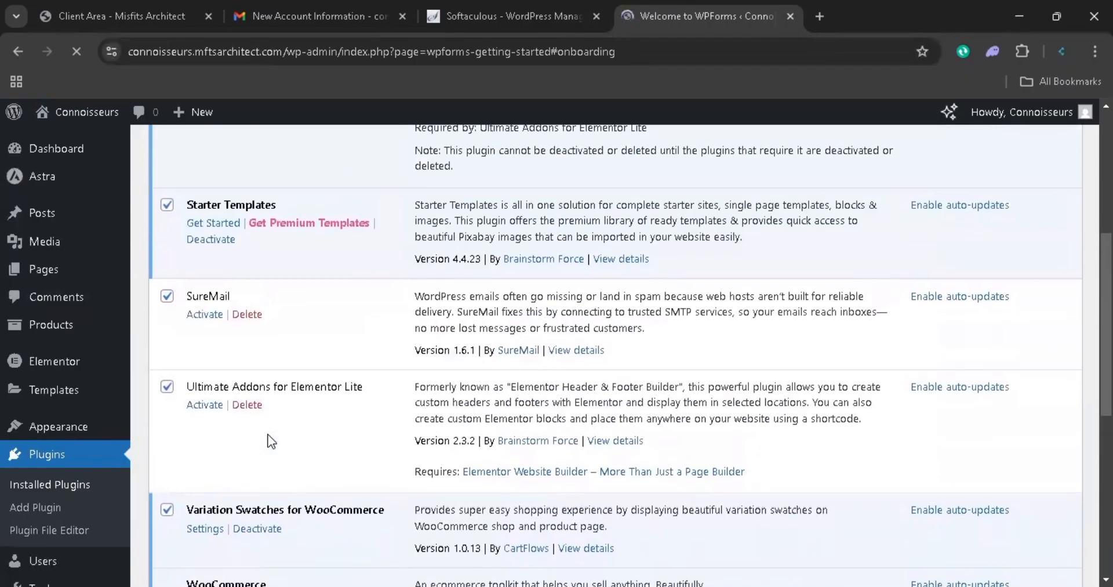
{"action": "scroll", "coordinate": [656, 373], "scroll_direction": "down", "scroll_amount": 7}
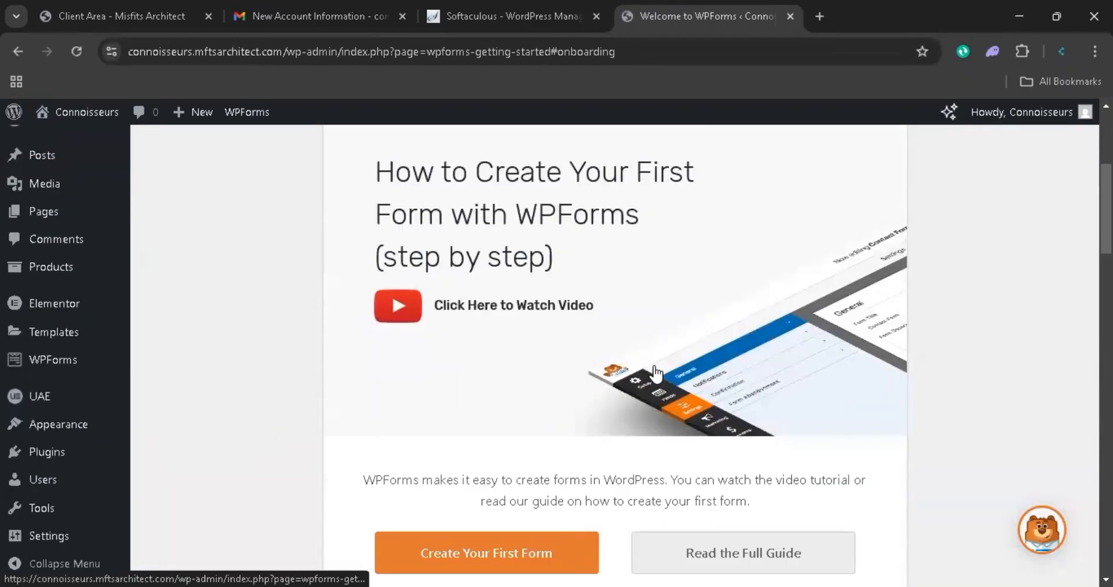
{"action": "scroll", "coordinate": [655, 373], "scroll_direction": "up", "scroll_amount": 7}
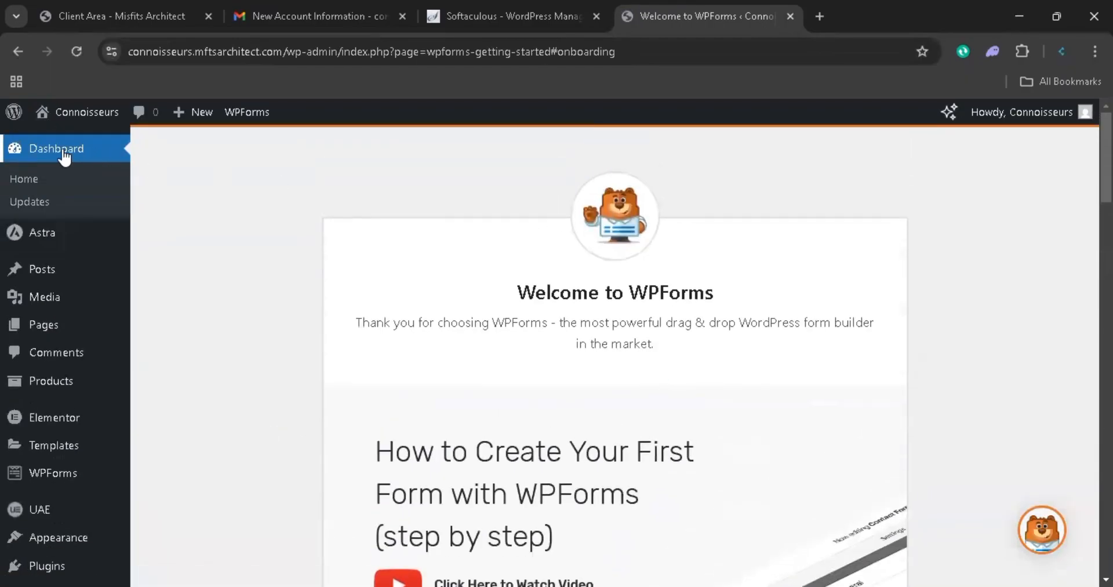
{"action": "mouse_move", "coordinate": [80, 119]}
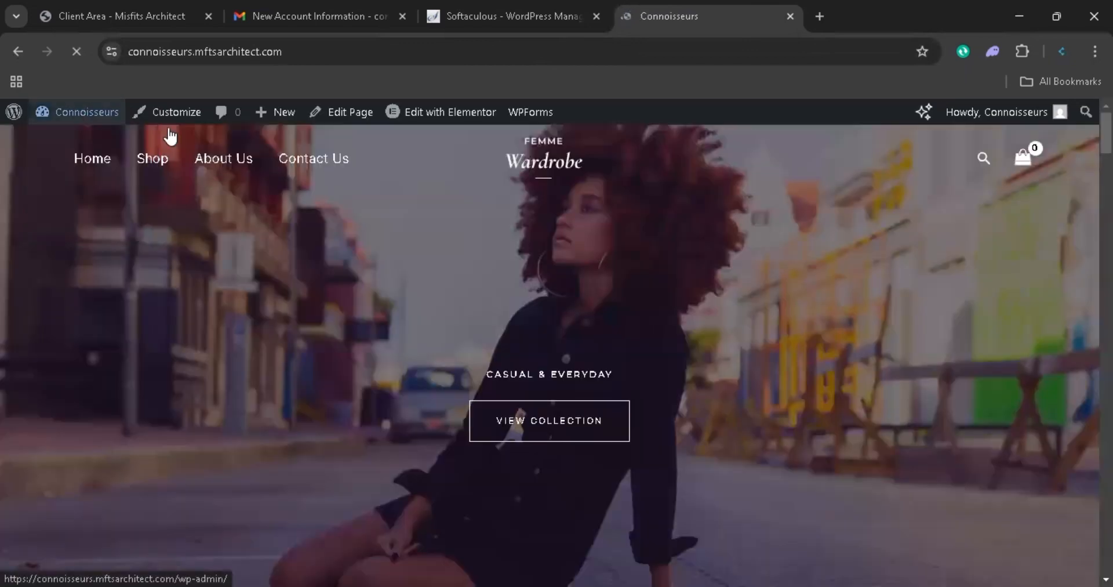
Browse the store's Shop page.
{"action": "left_click", "coordinate": [150, 164]}
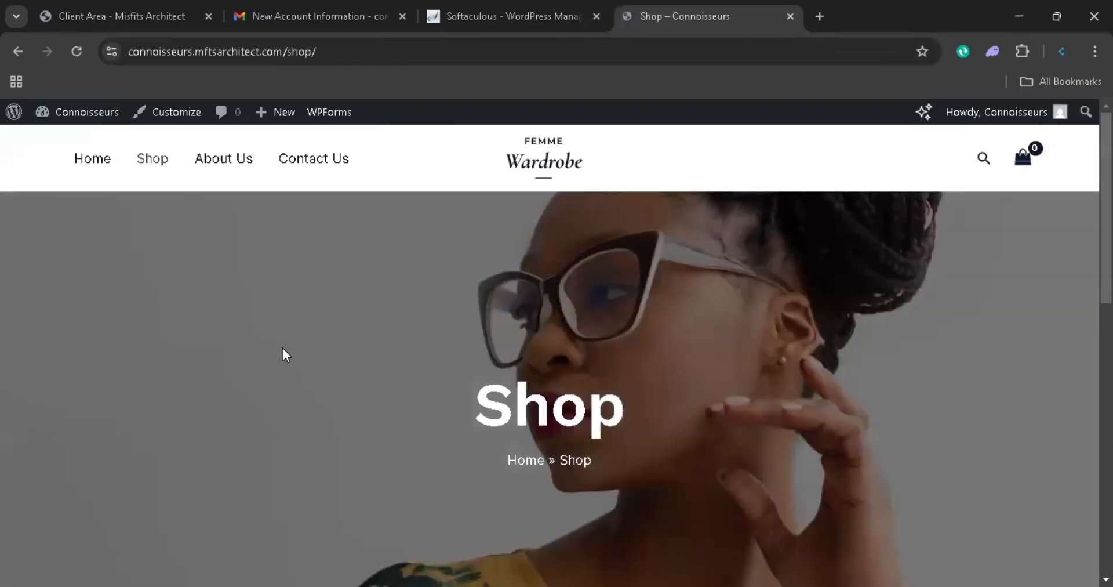
{"action": "scroll", "coordinate": [282, 351], "scroll_direction": "down", "scroll_amount": 10}
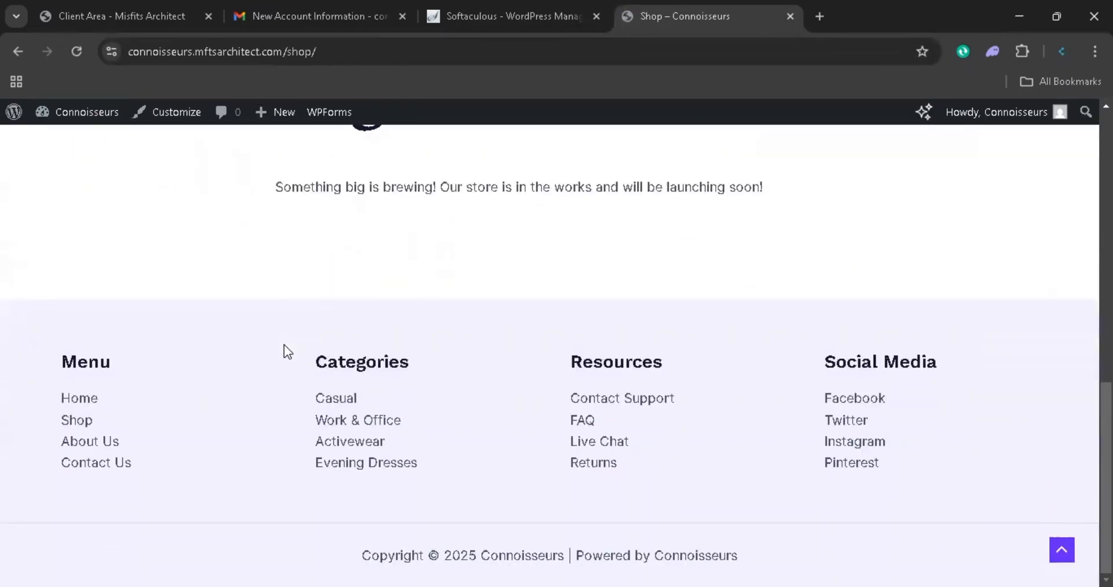
{"action": "scroll", "coordinate": [284, 348], "scroll_direction": "up", "scroll_amount": 10}
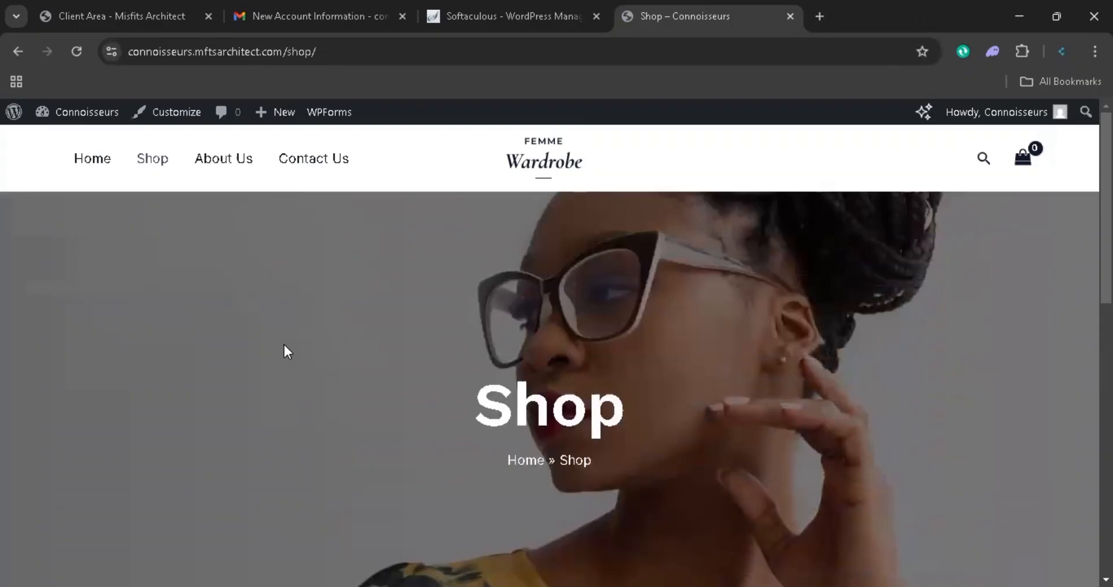
Open the Femme Wardrobe About Us page and scroll through its content.
{"action": "left_click", "coordinate": [233, 157]}
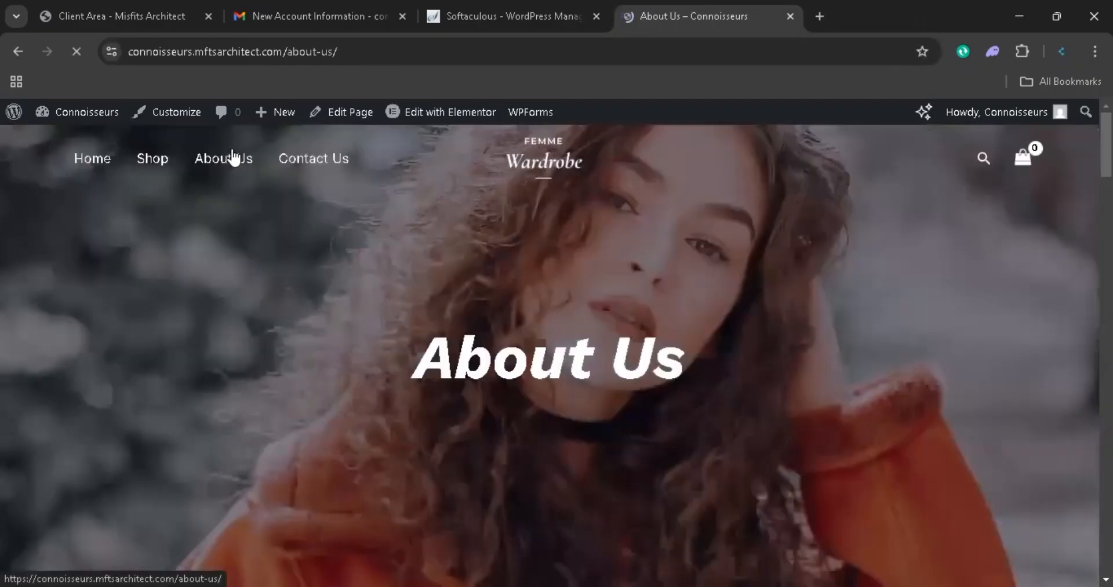
{"action": "scroll", "coordinate": [371, 384], "scroll_direction": "down", "scroll_amount": 12}
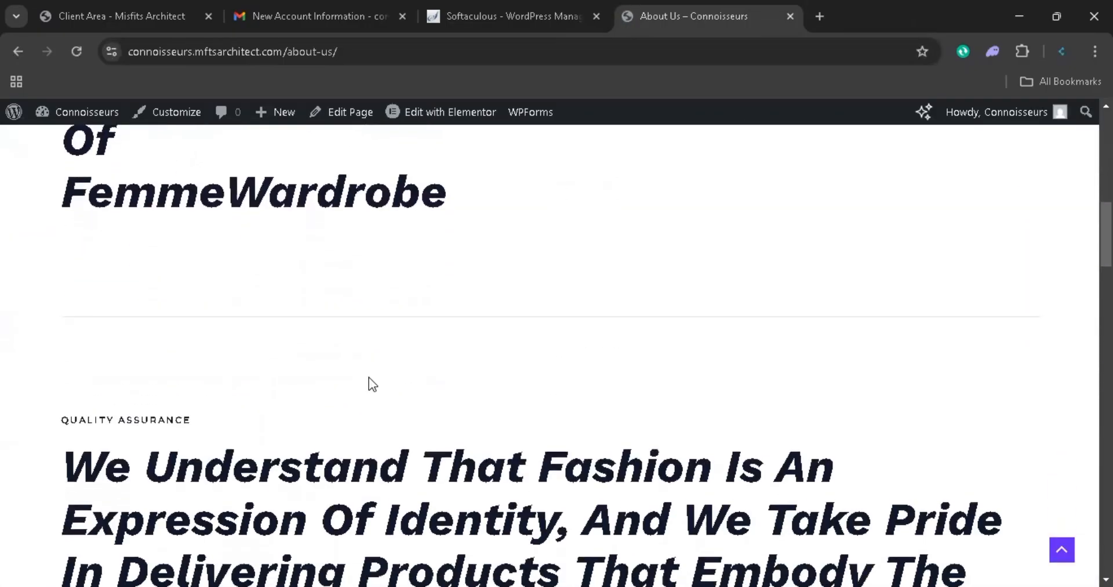
{"action": "scroll", "coordinate": [371, 383], "scroll_direction": "down", "scroll_amount": 15}
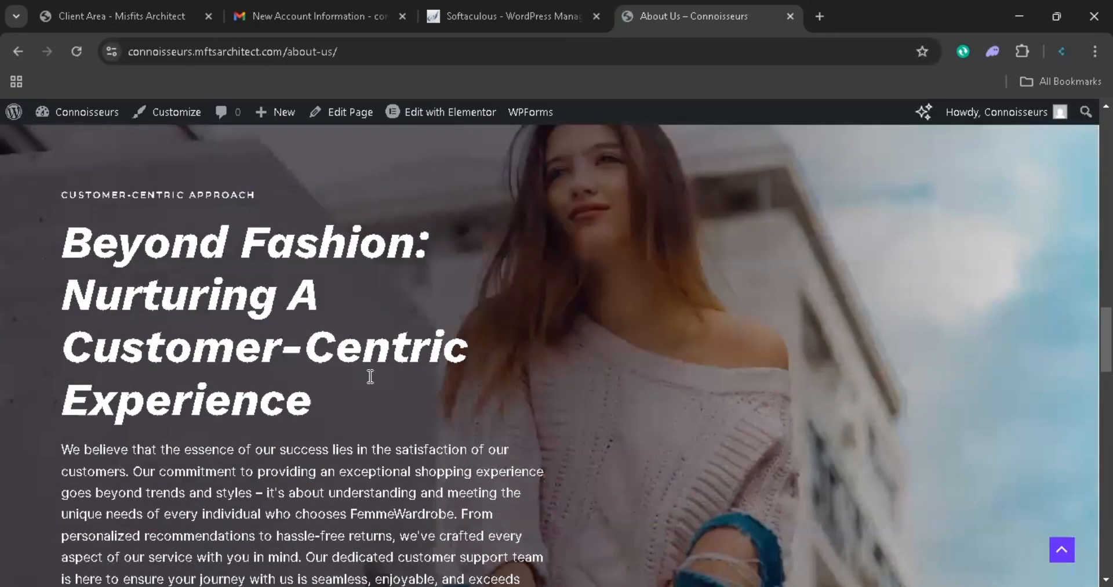
{"action": "scroll", "coordinate": [369, 384], "scroll_direction": "down", "scroll_amount": 15}
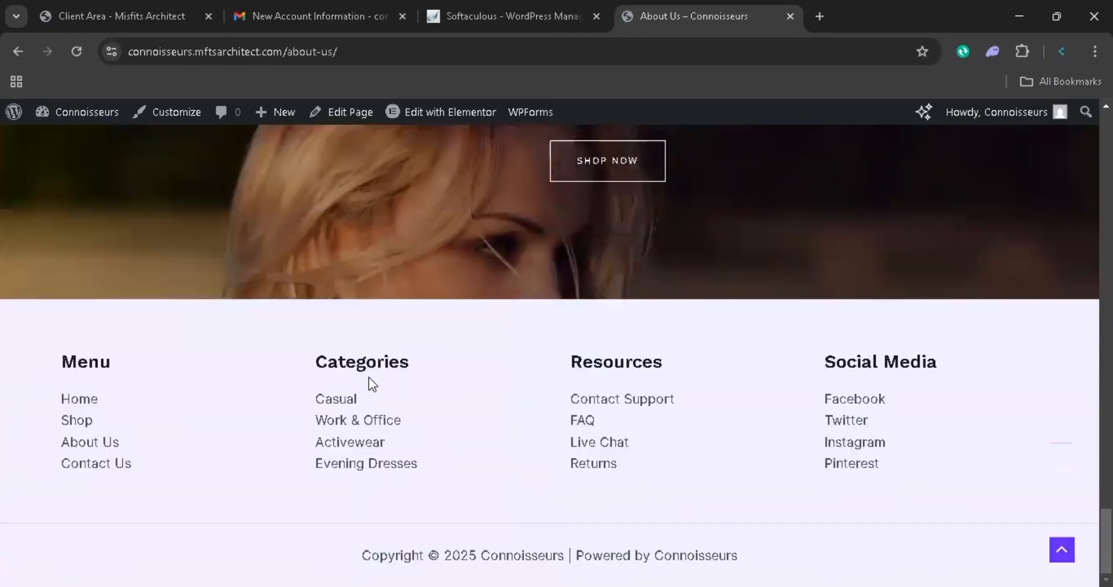
{"action": "scroll", "coordinate": [369, 376], "scroll_direction": "up", "scroll_amount": 20}
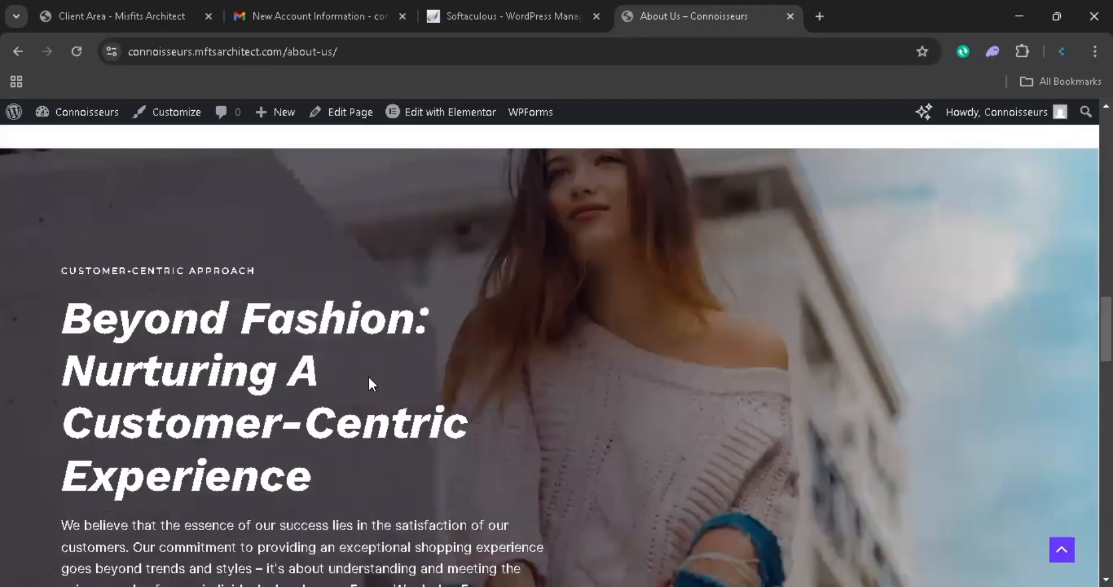
{"action": "scroll", "coordinate": [370, 377], "scroll_direction": "up", "scroll_amount": 10}
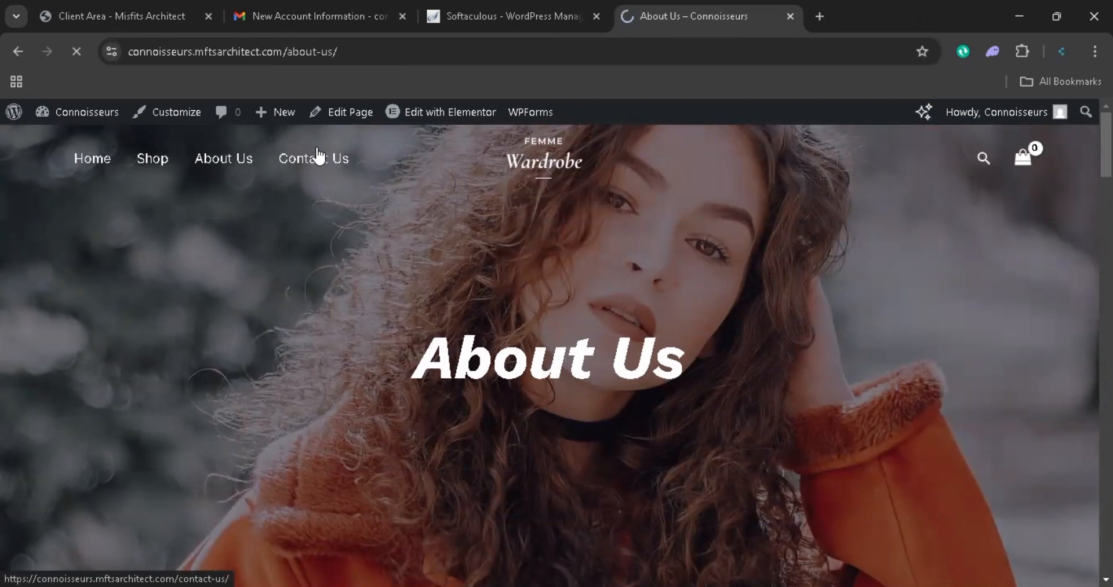
Load the Contact Us page and scroll past its contact details, social links and location map.
{"action": "left_click", "coordinate": [318, 155]}
{"action": "scroll", "coordinate": [452, 287], "scroll_direction": "down", "scroll_amount": 15}
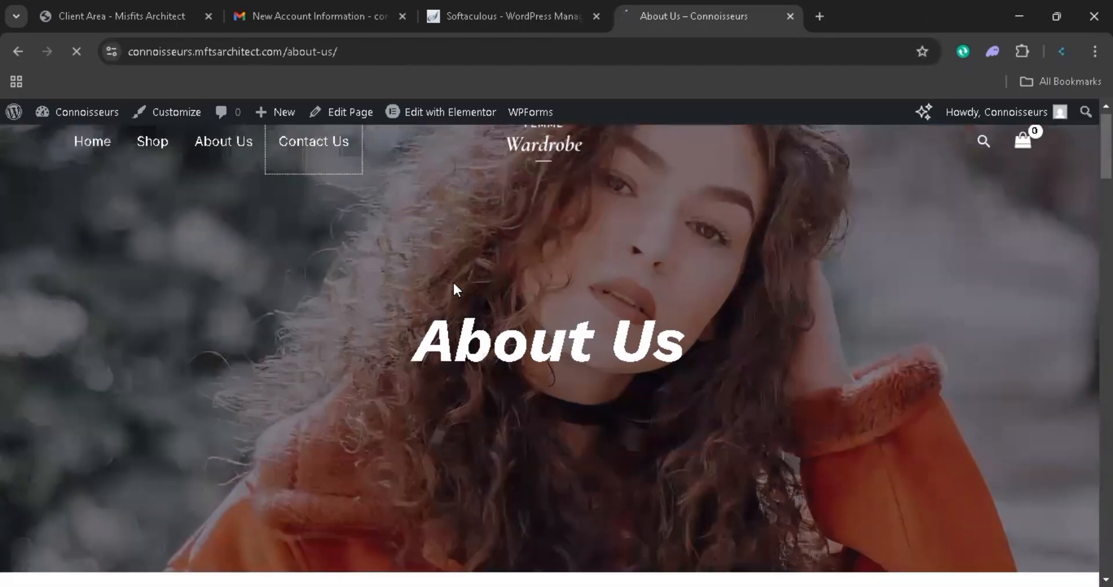
{"action": "scroll", "coordinate": [454, 284], "scroll_direction": "down", "scroll_amount": 15}
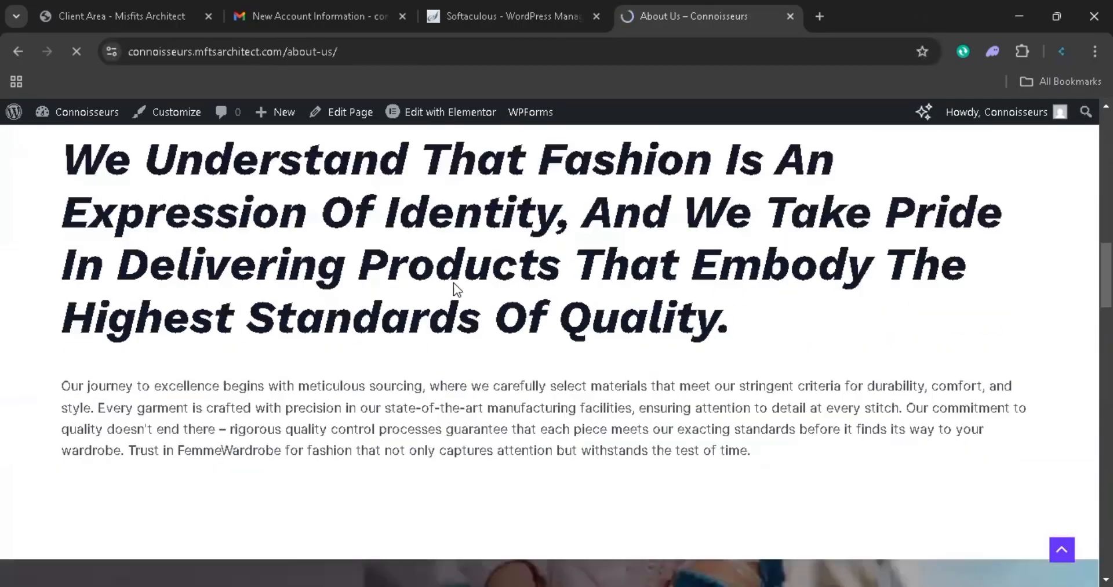
{"action": "scroll", "coordinate": [453, 282], "scroll_direction": "down", "scroll_amount": 12}
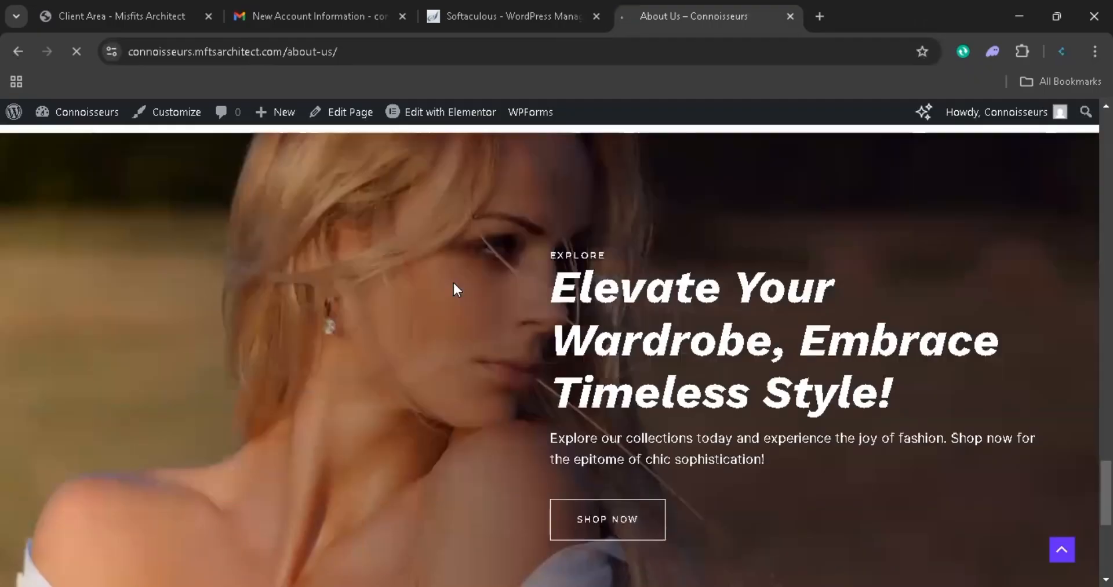
{"action": "scroll", "coordinate": [453, 283], "scroll_direction": "up", "scroll_amount": 10}
{"action": "scroll", "coordinate": [453, 283], "scroll_direction": "up", "scroll_amount": 15}
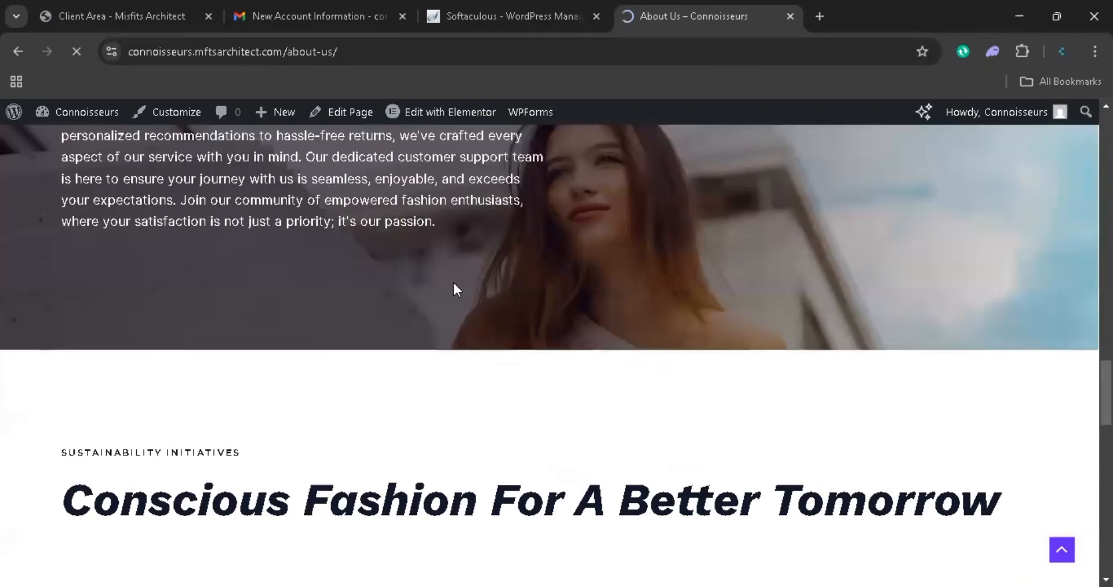
{"action": "scroll", "coordinate": [453, 282], "scroll_direction": "up", "scroll_amount": 6}
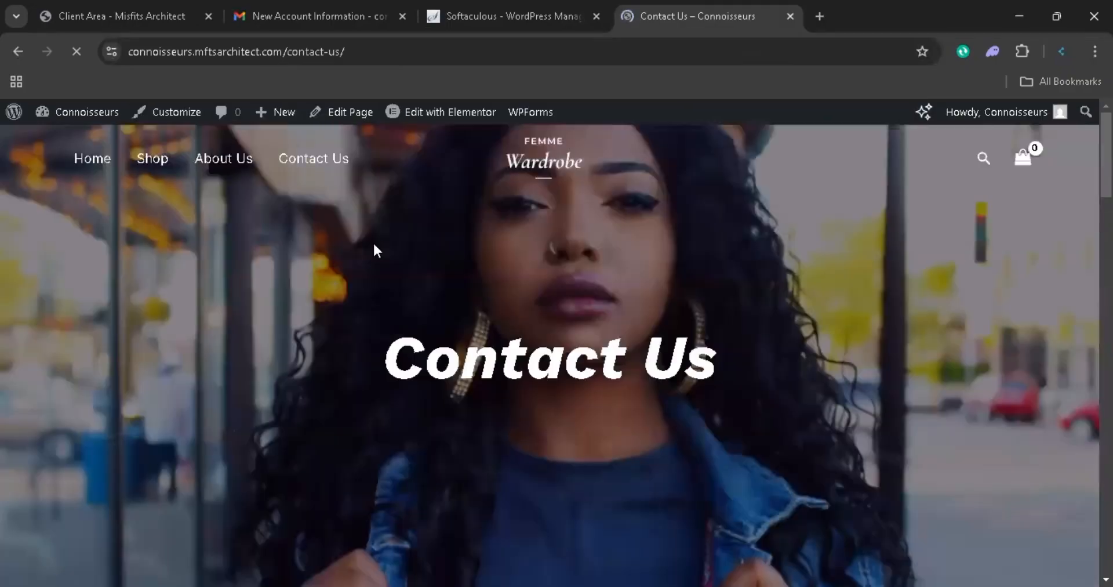
{"action": "scroll", "coordinate": [373, 242], "scroll_direction": "down", "scroll_amount": 8}
{"action": "scroll", "coordinate": [373, 244], "scroll_direction": "down", "scroll_amount": 8}
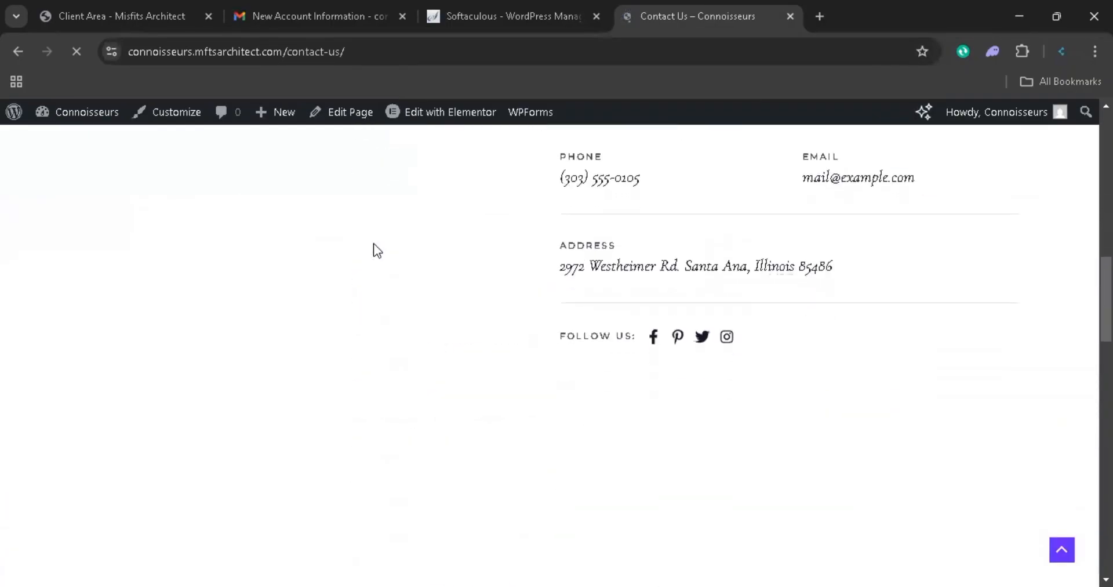
{"action": "scroll", "coordinate": [373, 242], "scroll_direction": "down", "scroll_amount": 15}
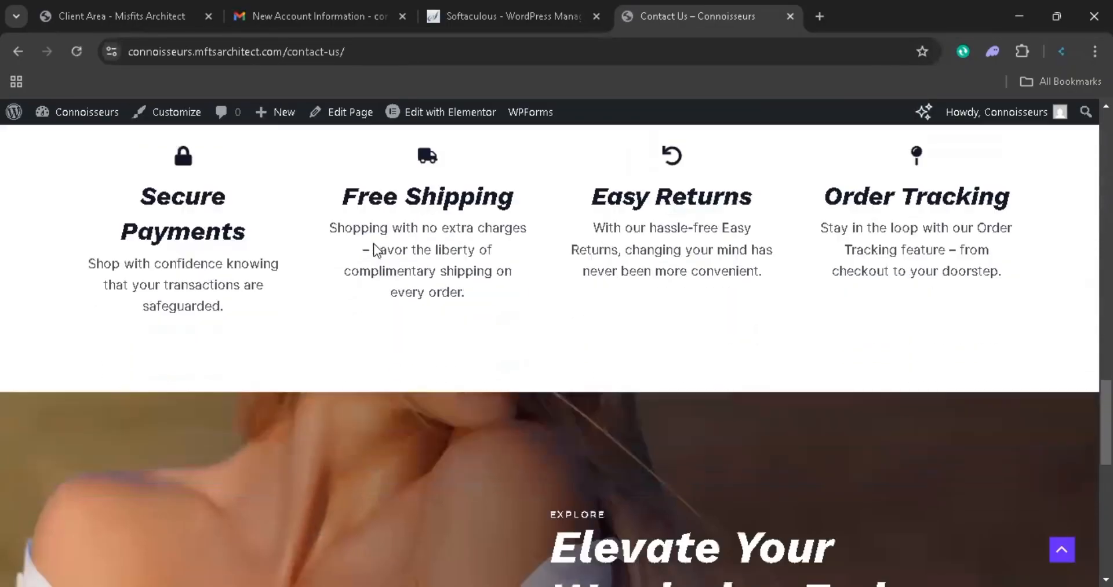
{"action": "scroll", "coordinate": [373, 243], "scroll_direction": "up", "scroll_amount": 12}
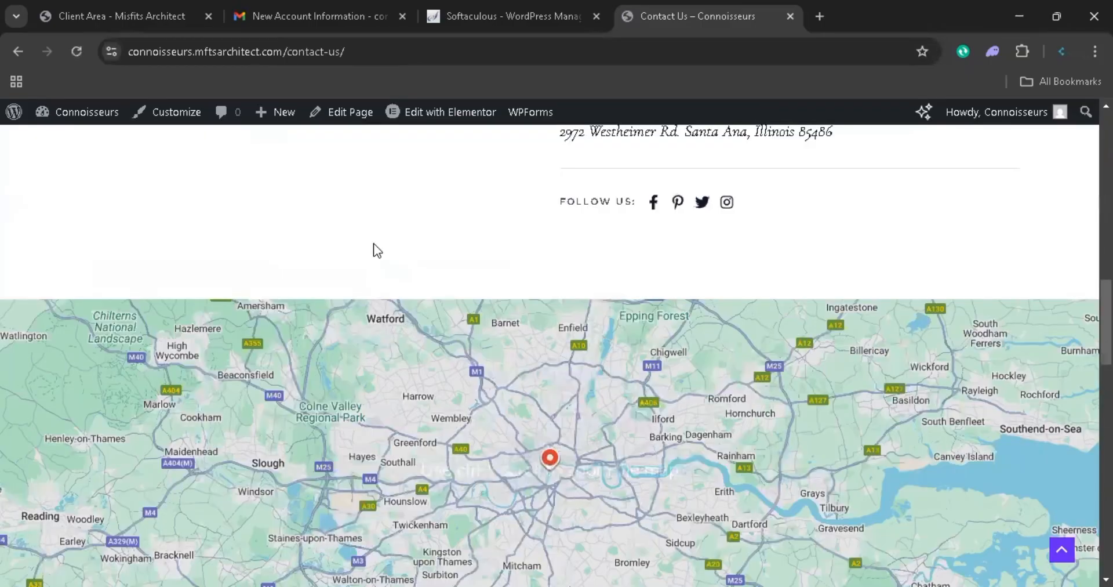
{"action": "scroll", "coordinate": [374, 242], "scroll_direction": "up", "scroll_amount": 10}
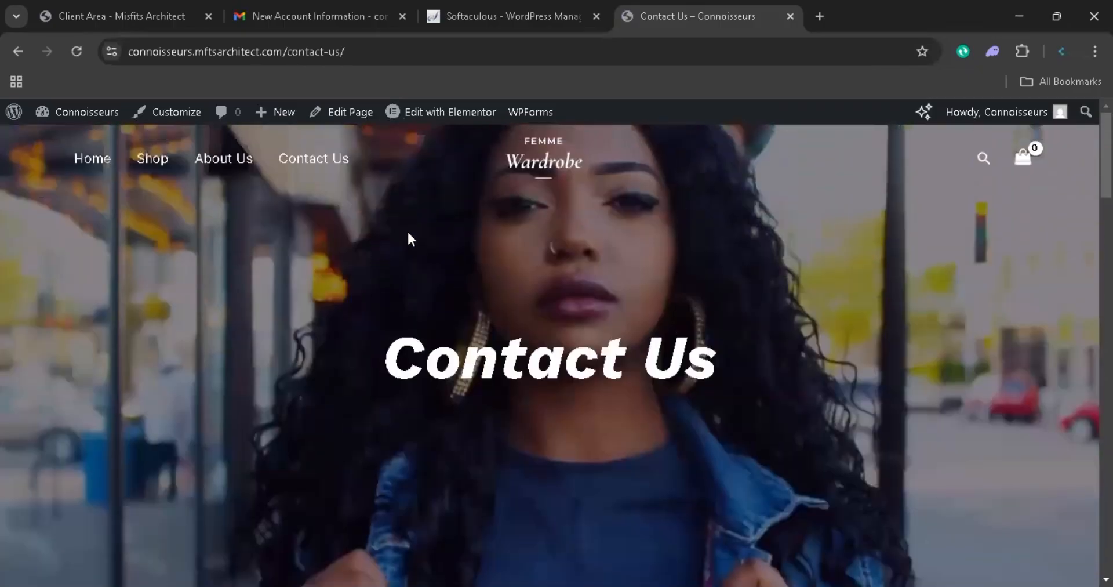
Check the cart is empty, try the search box, then return home and to the admin Dashboard.
{"action": "left_click", "coordinate": [1022, 157]}
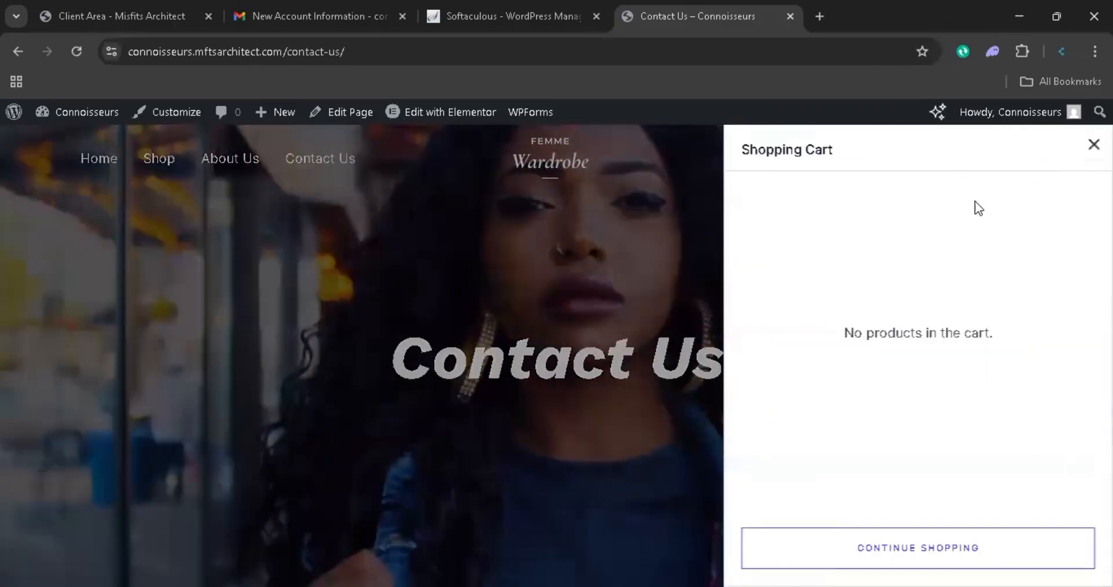
{"action": "left_click", "coordinate": [1092, 145]}
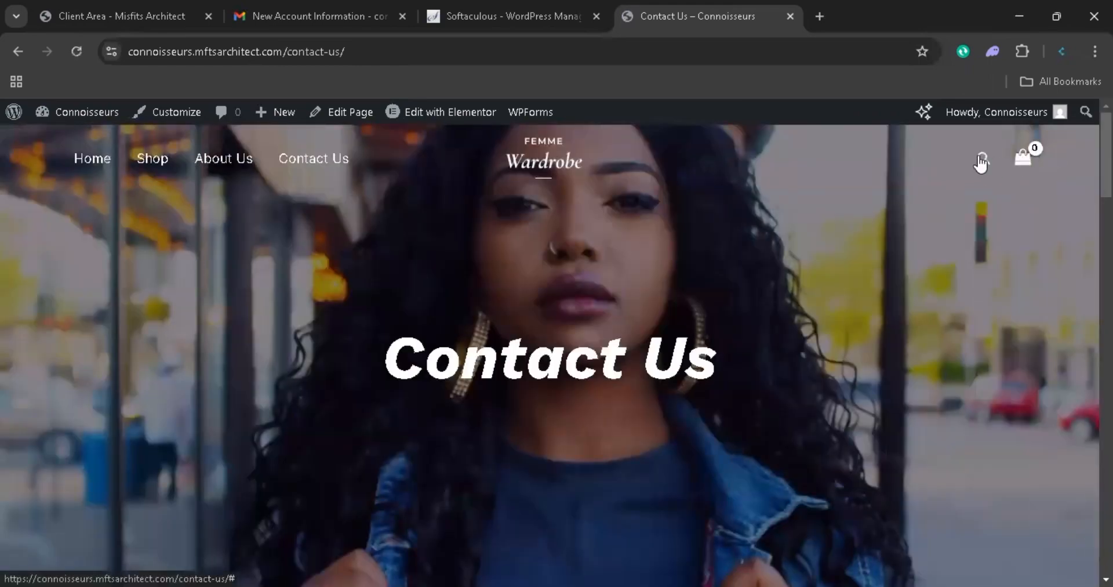
{"action": "left_click", "coordinate": [981, 160]}
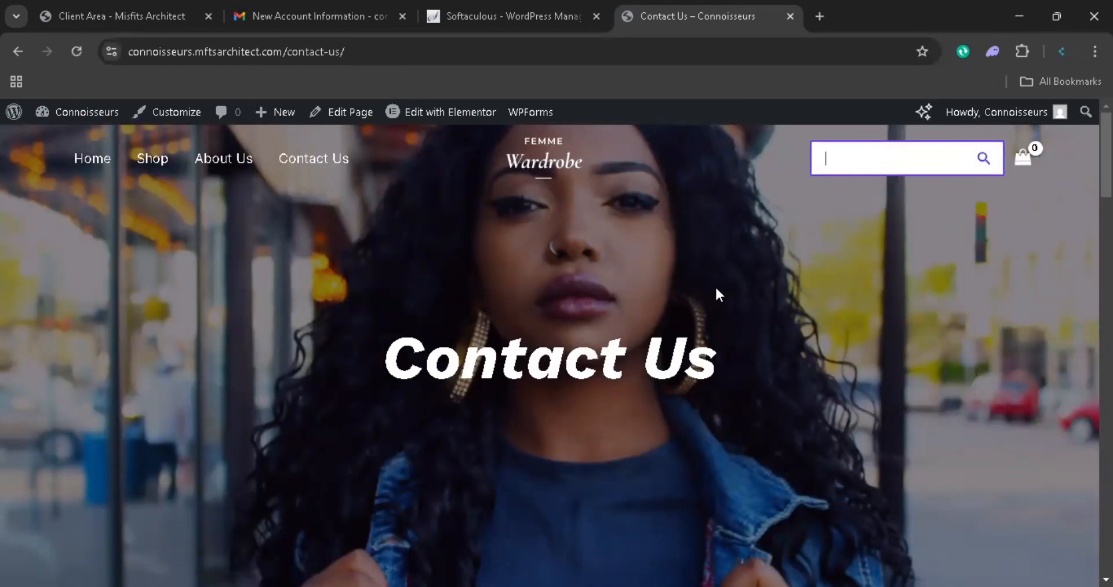
{"action": "left_click", "coordinate": [539, 165]}
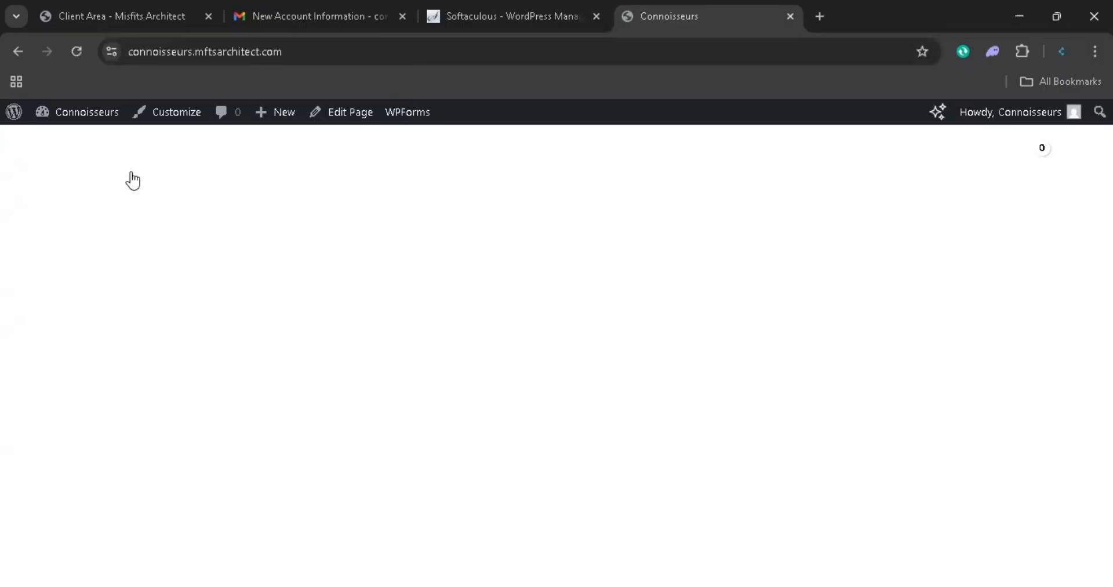
{"action": "left_click", "coordinate": [105, 116]}
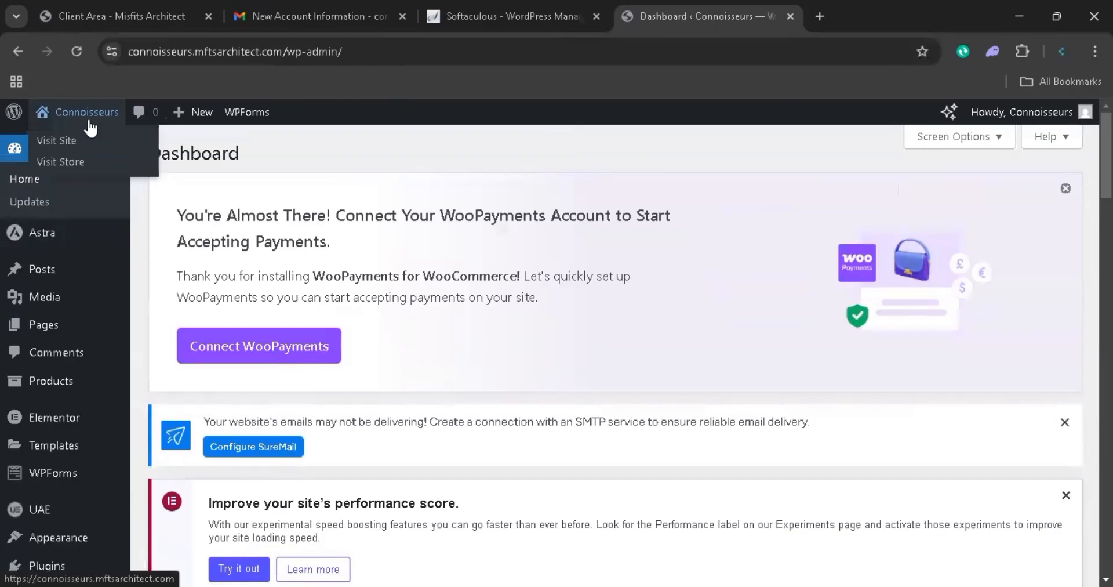
On the live site's Most Popular section, clear Timeless Classic Collection's M size and view its product page.
{"action": "left_click", "coordinate": [89, 119]}
{"action": "mouse_move", "coordinate": [91, 248]}
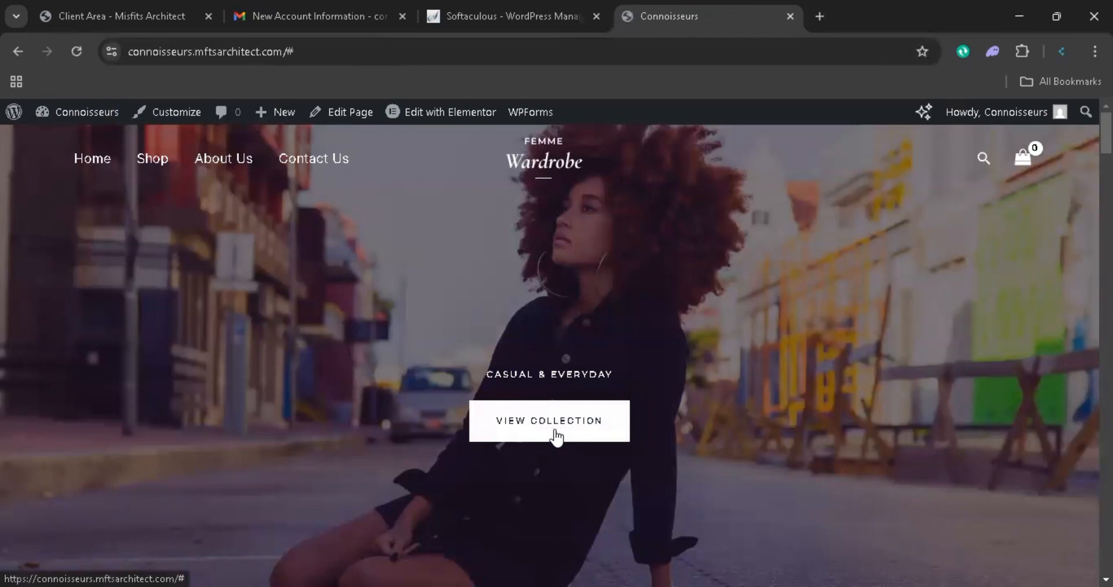
{"action": "scroll", "coordinate": [555, 435], "scroll_direction": "down", "scroll_amount": 10}
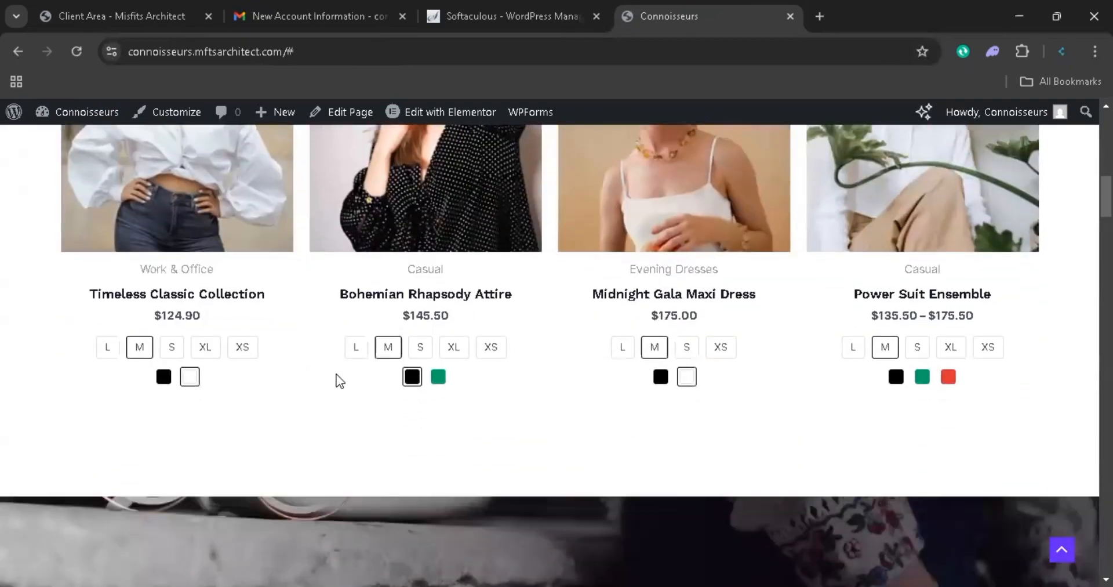
{"action": "left_click", "coordinate": [141, 350]}
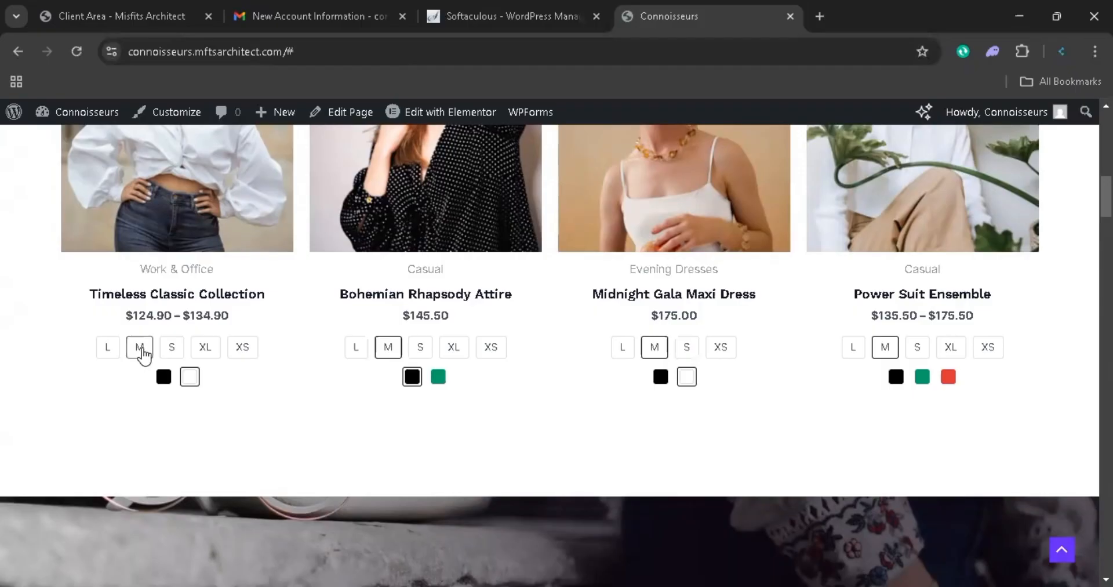
{"action": "left_click", "coordinate": [227, 201]}
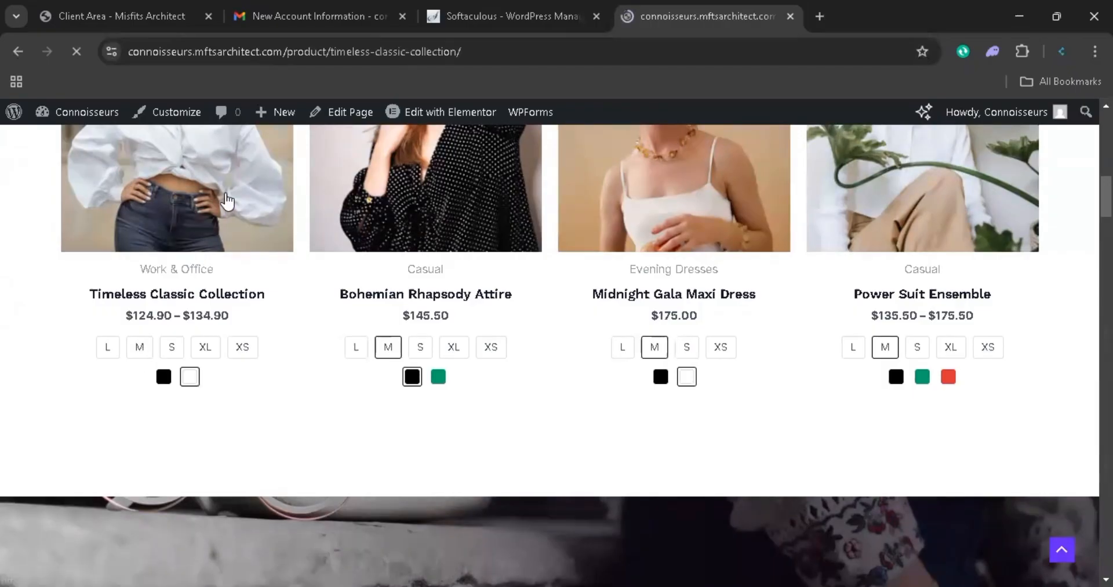
{"action": "scroll", "coordinate": [456, 388], "scroll_direction": "down", "scroll_amount": 4}
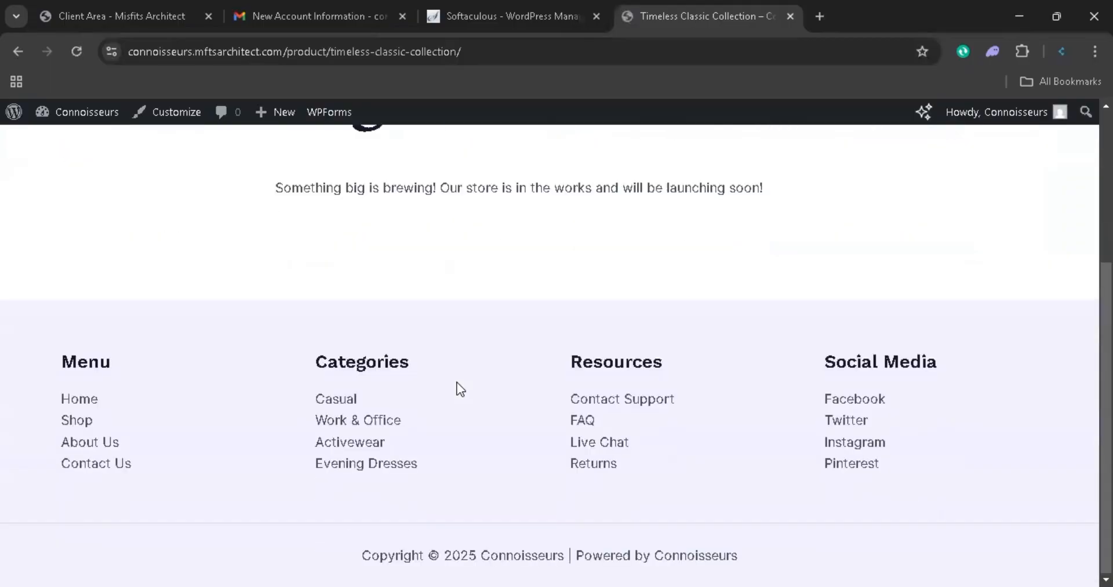
{"action": "scroll", "coordinate": [455, 387], "scroll_direction": "up", "scroll_amount": 4}
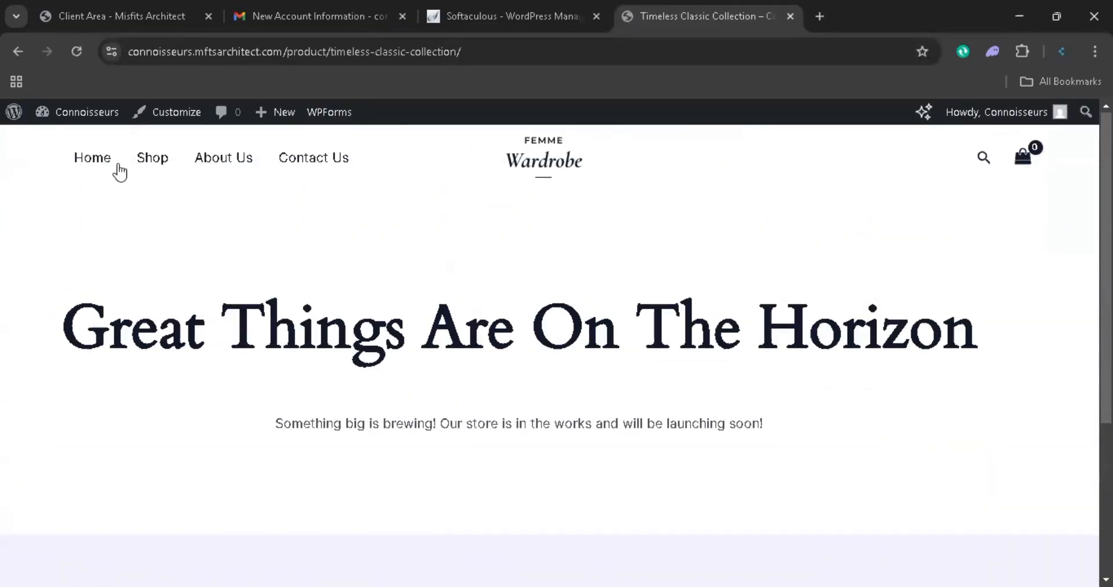
{"action": "left_click", "coordinate": [13, 51]}
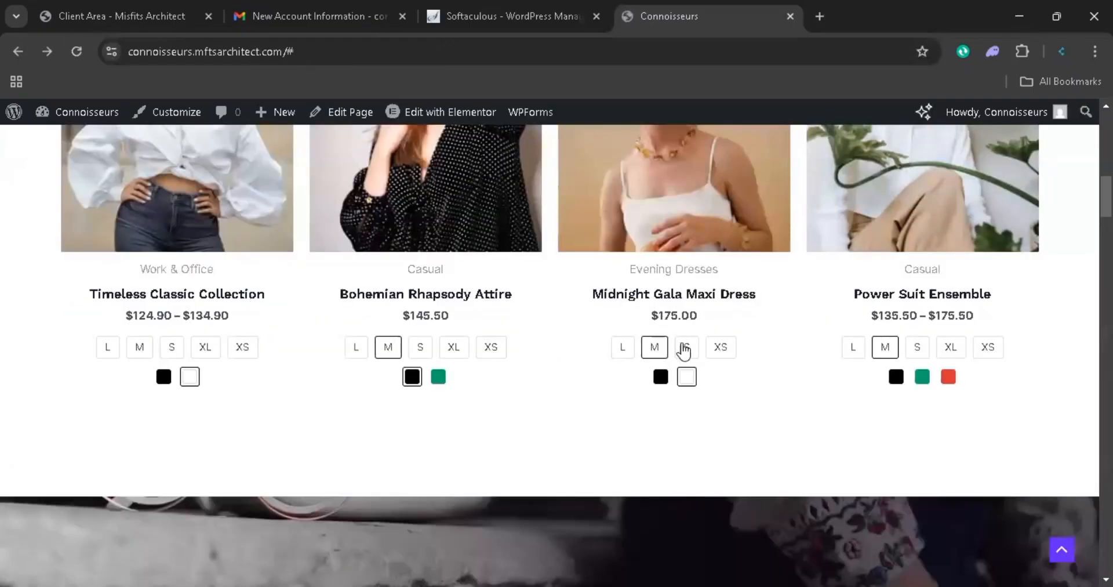
Choose XS Black for Midnight Gala Maxi Dress and green XL Bohemian Rhapsody Attire at $155.50.
{"action": "left_click", "coordinate": [720, 350]}
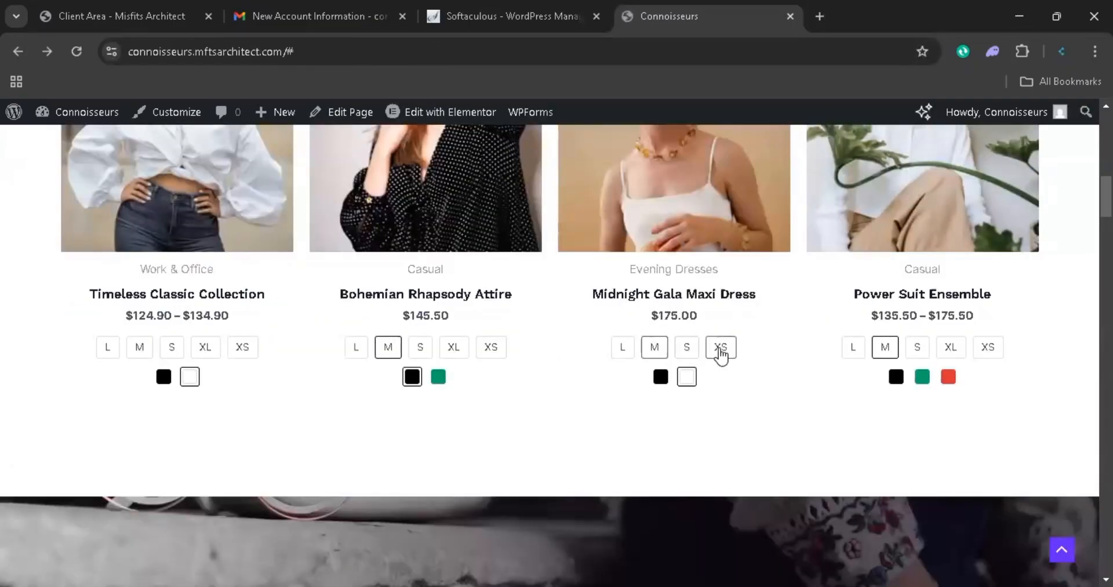
{"action": "left_click", "coordinate": [661, 376]}
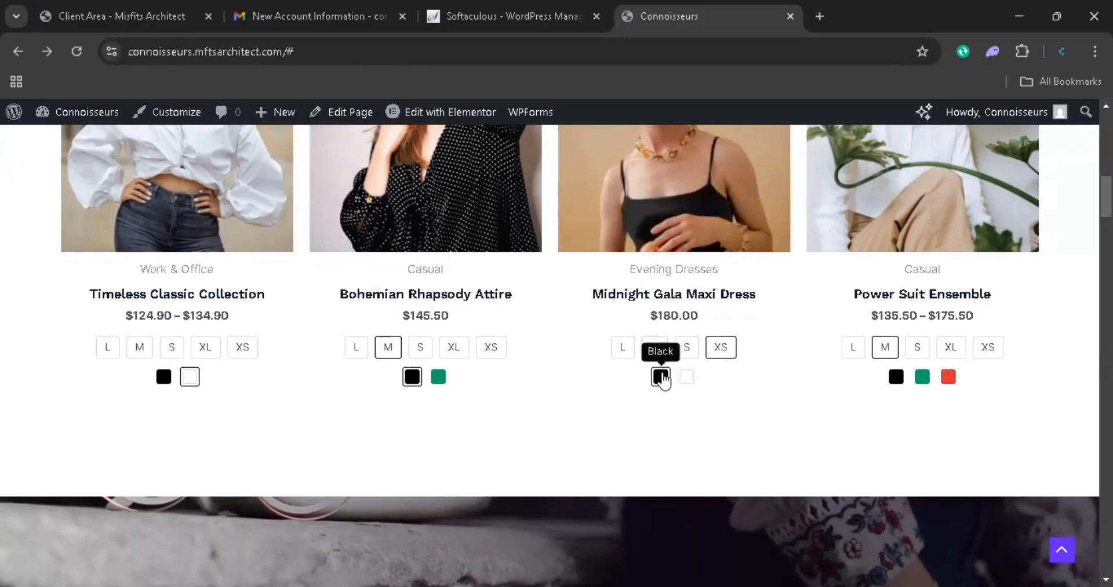
{"action": "scroll", "coordinate": [718, 249], "scroll_direction": "up", "scroll_amount": 3}
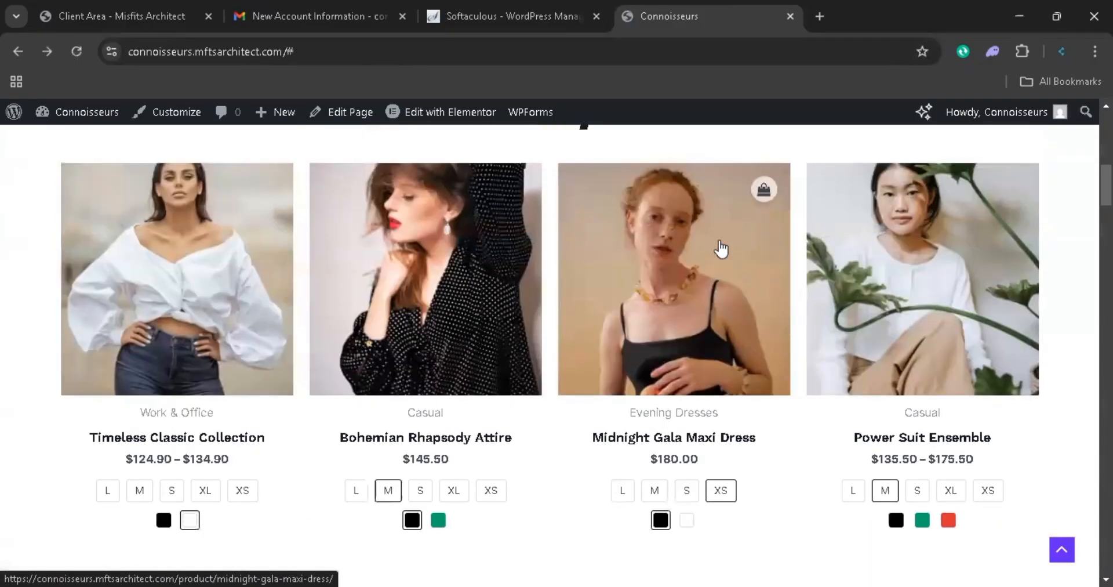
{"action": "left_click", "coordinate": [420, 490]}
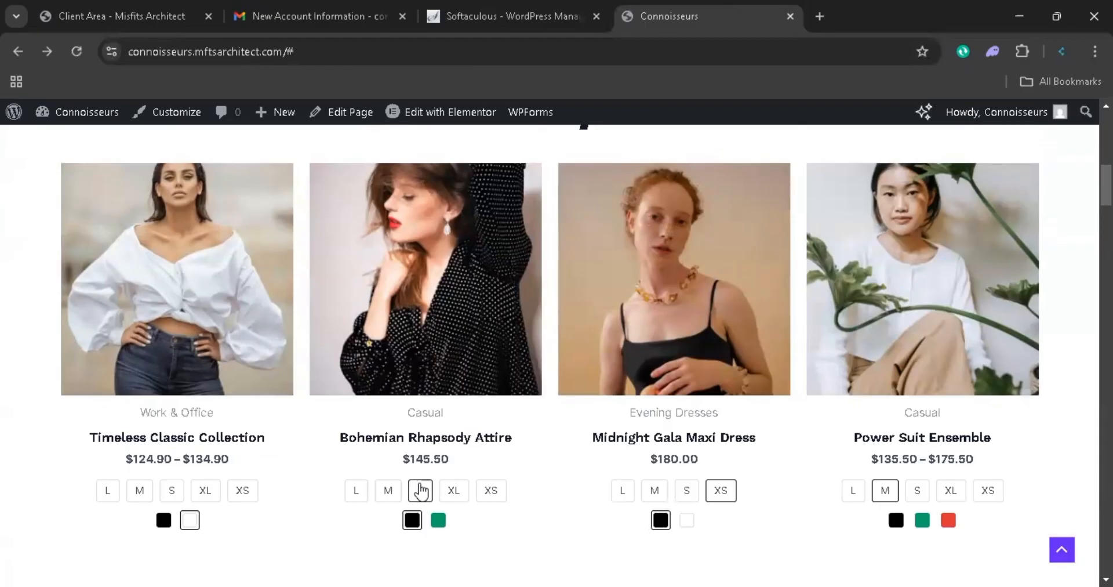
{"action": "left_click", "coordinate": [455, 491]}
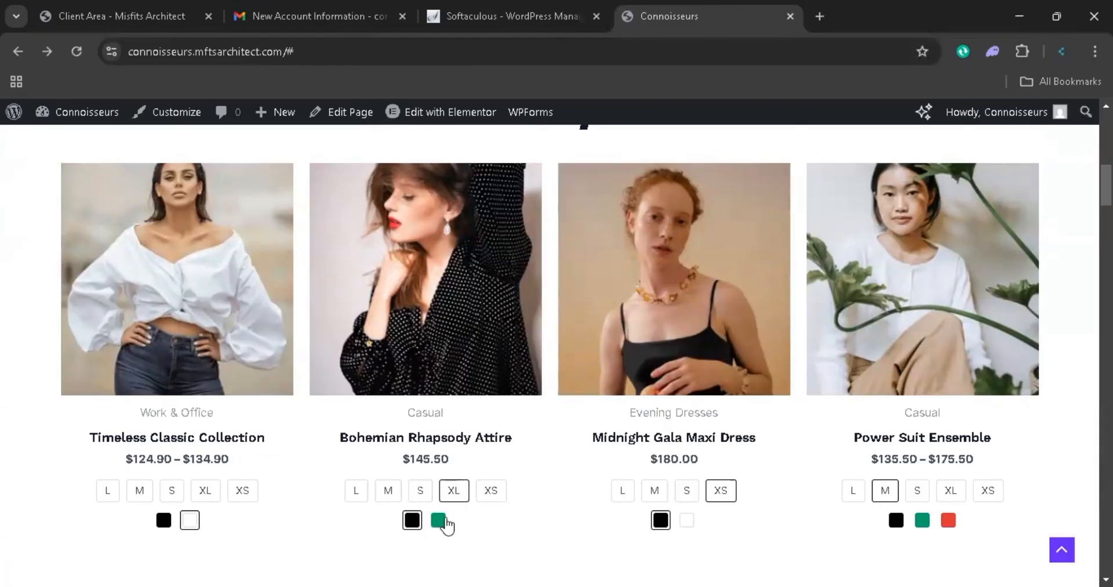
{"action": "left_click", "coordinate": [440, 523]}
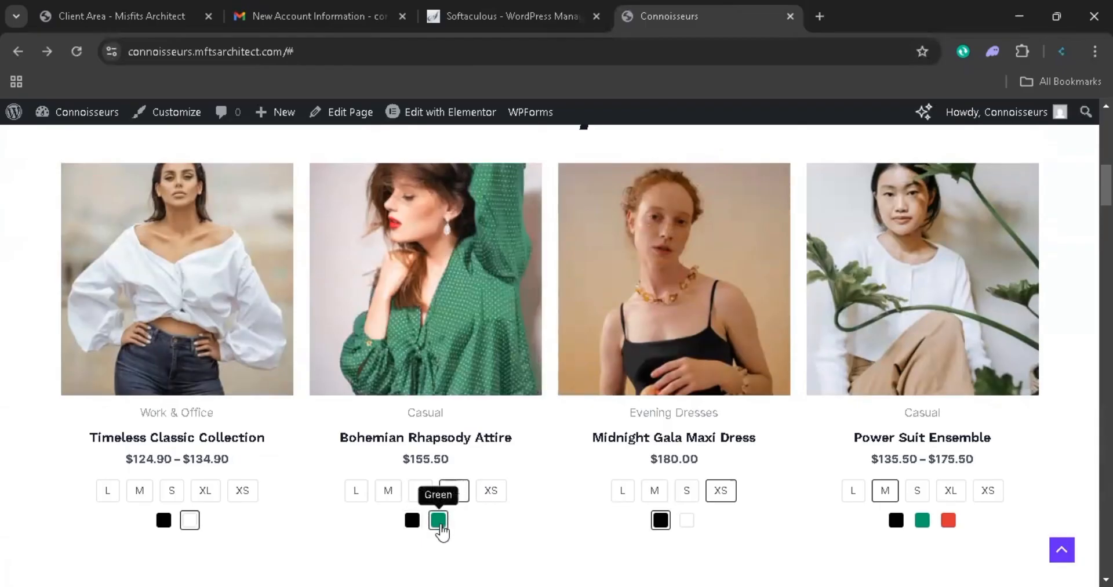
{"action": "scroll", "coordinate": [714, 368], "scroll_direction": "up", "scroll_amount": 6}
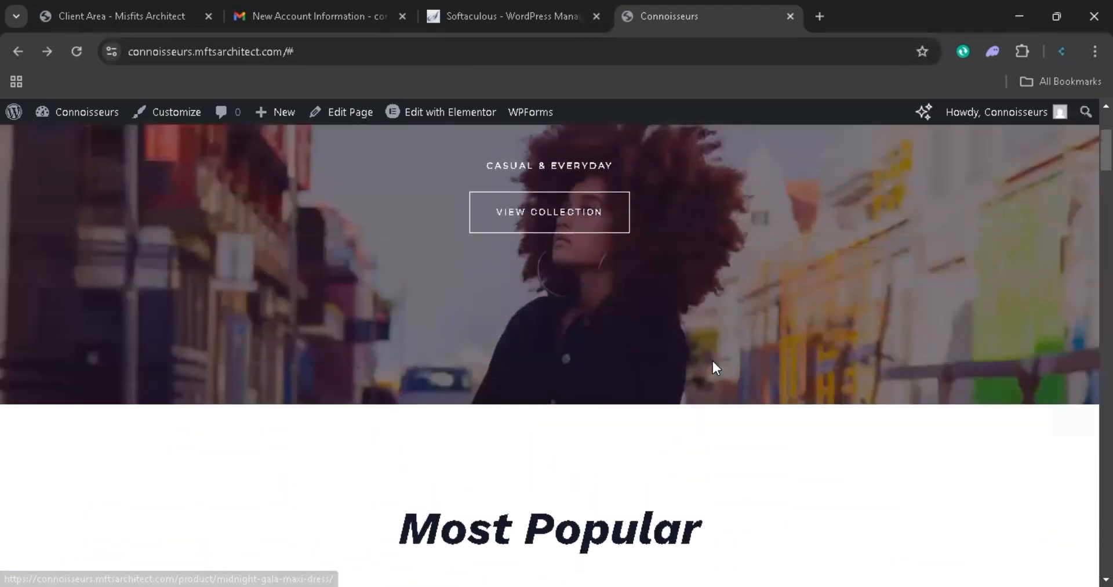
{"action": "scroll", "coordinate": [714, 369], "scroll_direction": "up", "scroll_amount": 4}
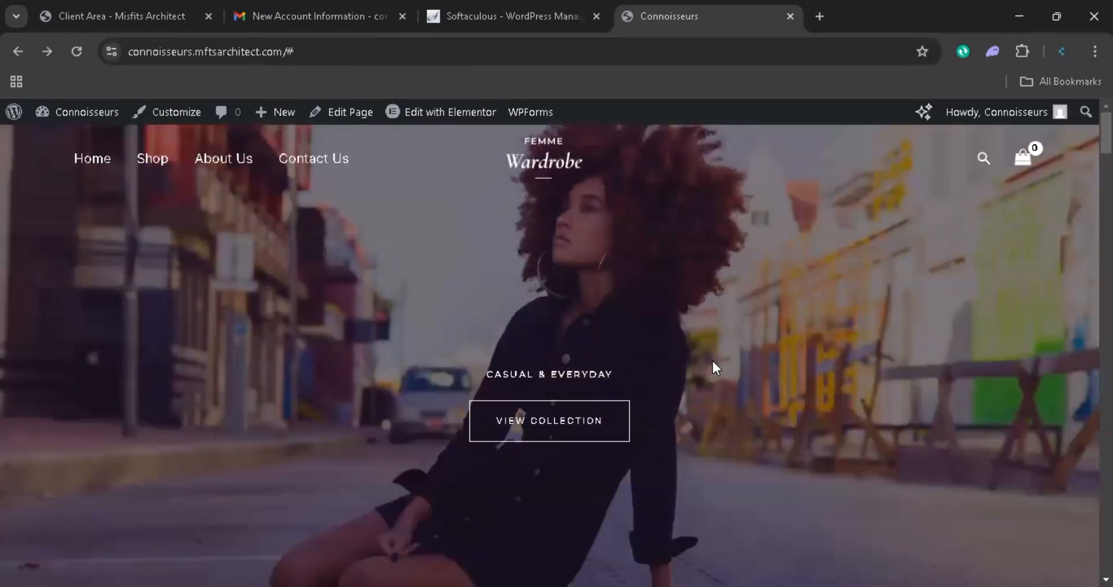